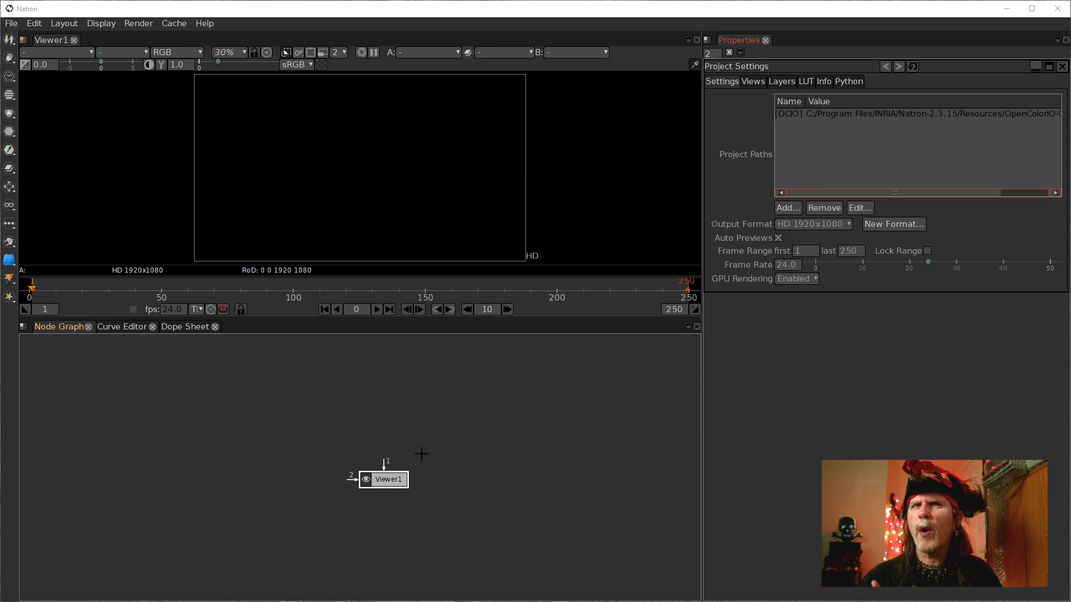
# Add a CheckerBoard node above the Viewer node and connect it to the viewer.
pyautogui.moveTo(407, 430); pyautogui.dragTo(399, 466)
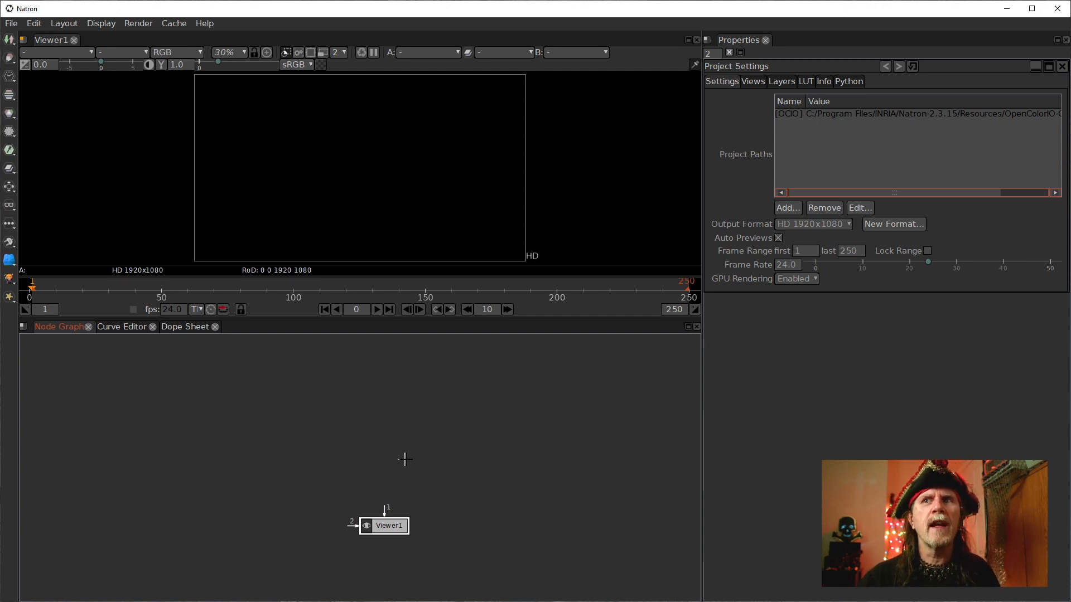
pyautogui.click(388, 451)
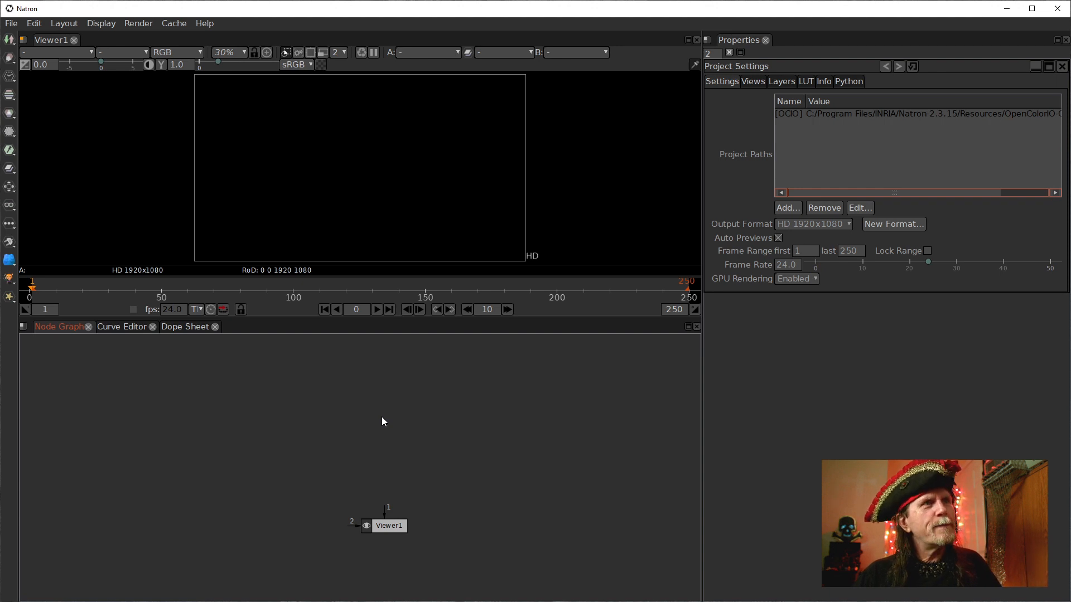
pyautogui.press('Tab')
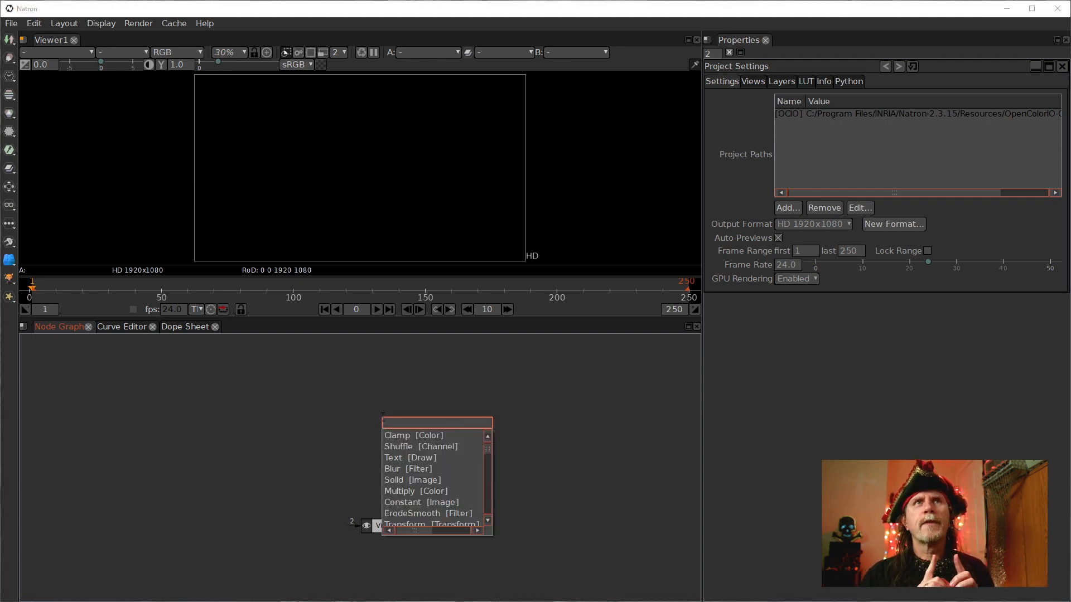
pyautogui.write('check')
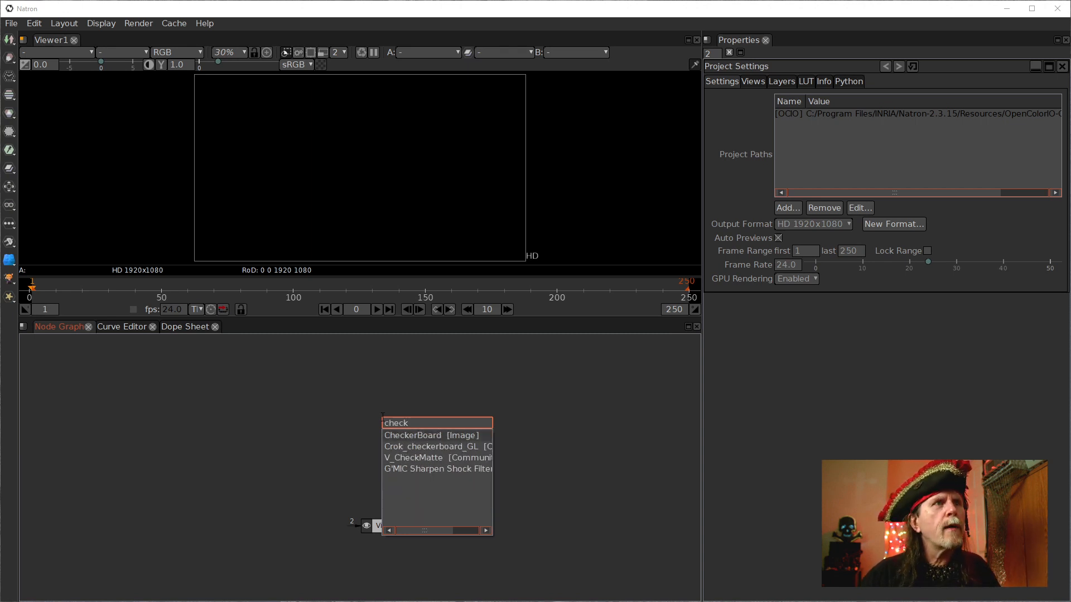
pyautogui.press('Return')
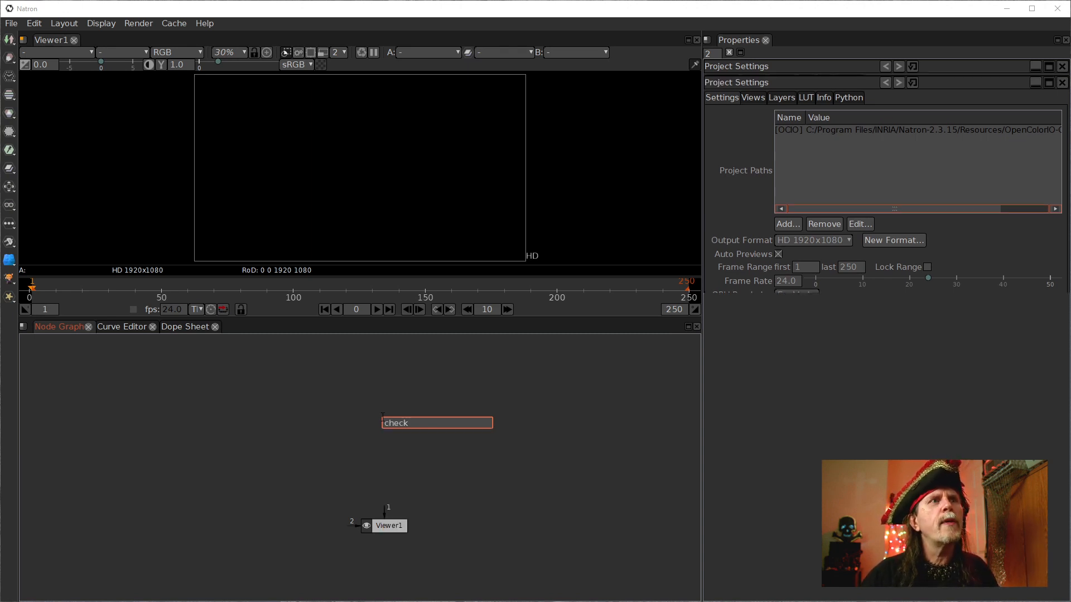
pyautogui.press('1')
pyautogui.moveTo(392, 419)
pyautogui.mouseDown()
pyautogui.moveTo(407, 422)
pyautogui.moveTo(399, 422)
pyautogui.mouseUp()
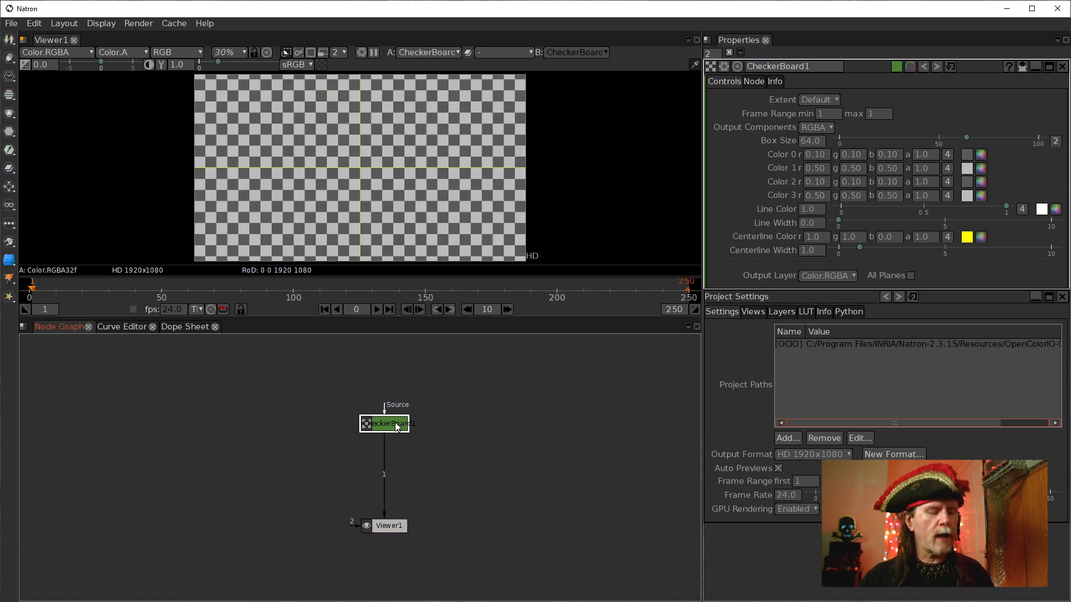
# Add a Roto node beneath the CheckerBoard node, connected between it and the viewer.
pyautogui.scroll(5, 357, 179)
pyautogui.moveTo(380, 163); pyautogui.dragTo(356, 224)
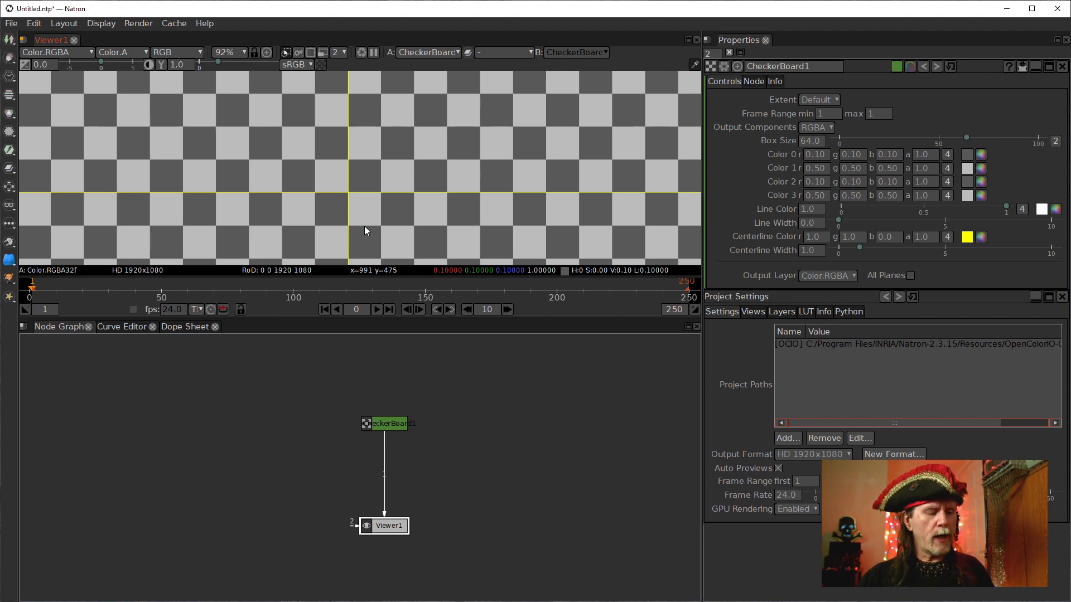
pyautogui.click(386, 425)
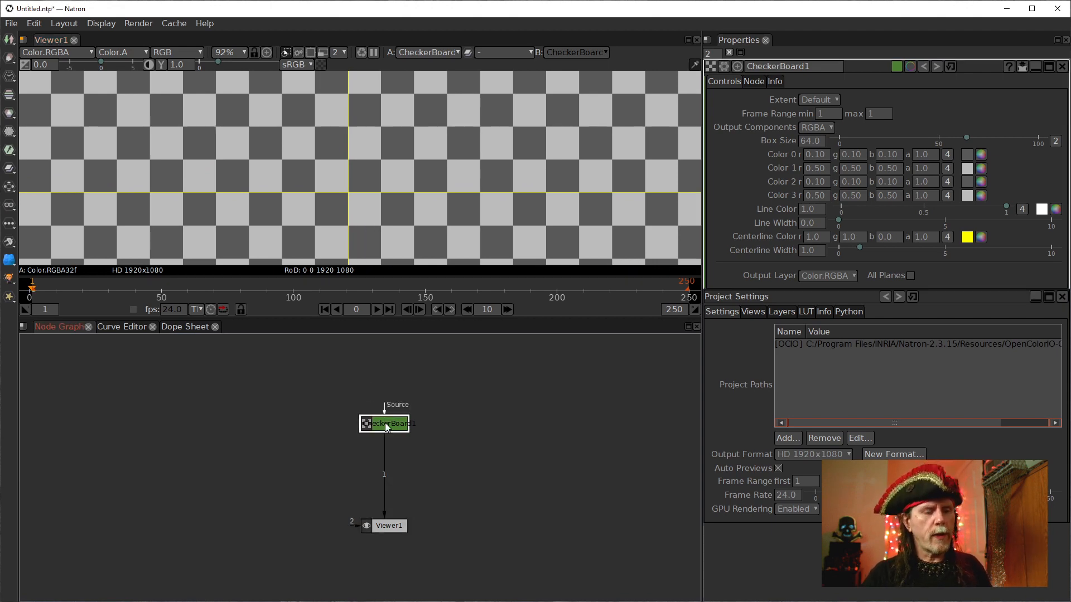
pyautogui.press('Tab')
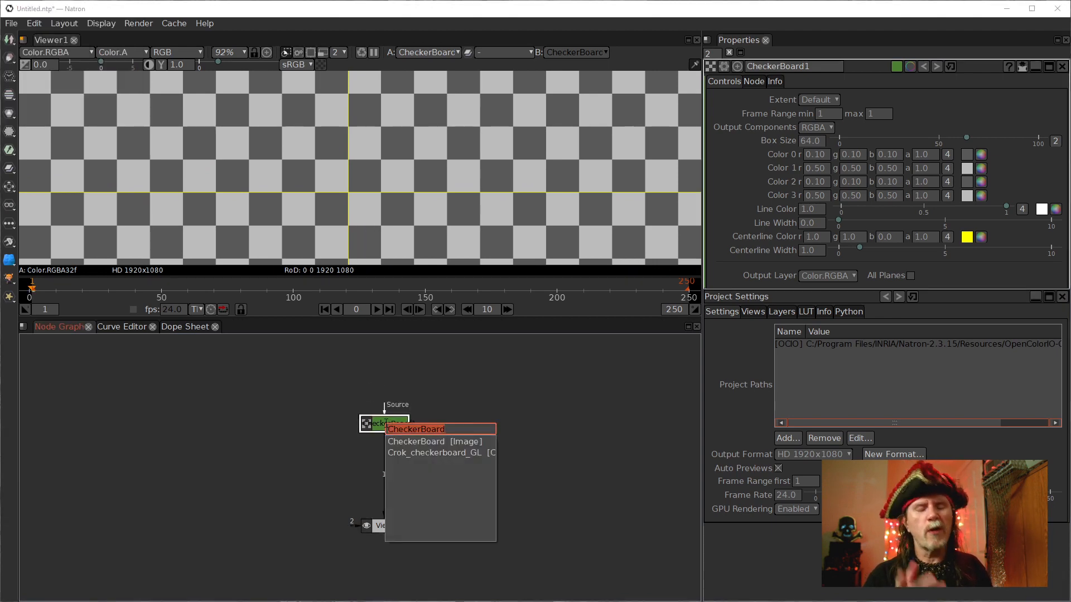
pyautogui.write('roto')
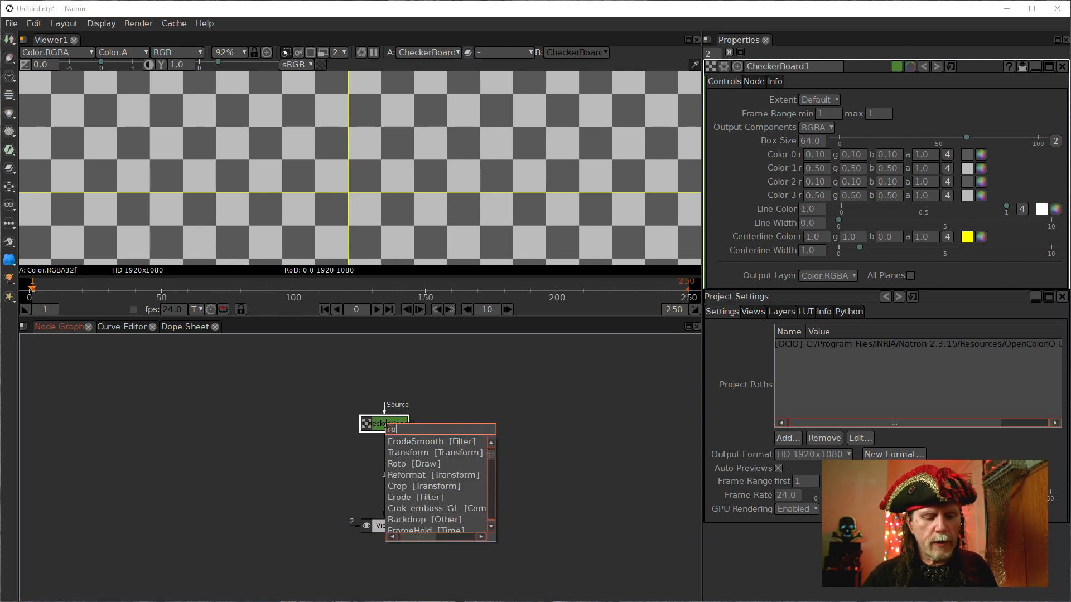
pyautogui.press('Return')
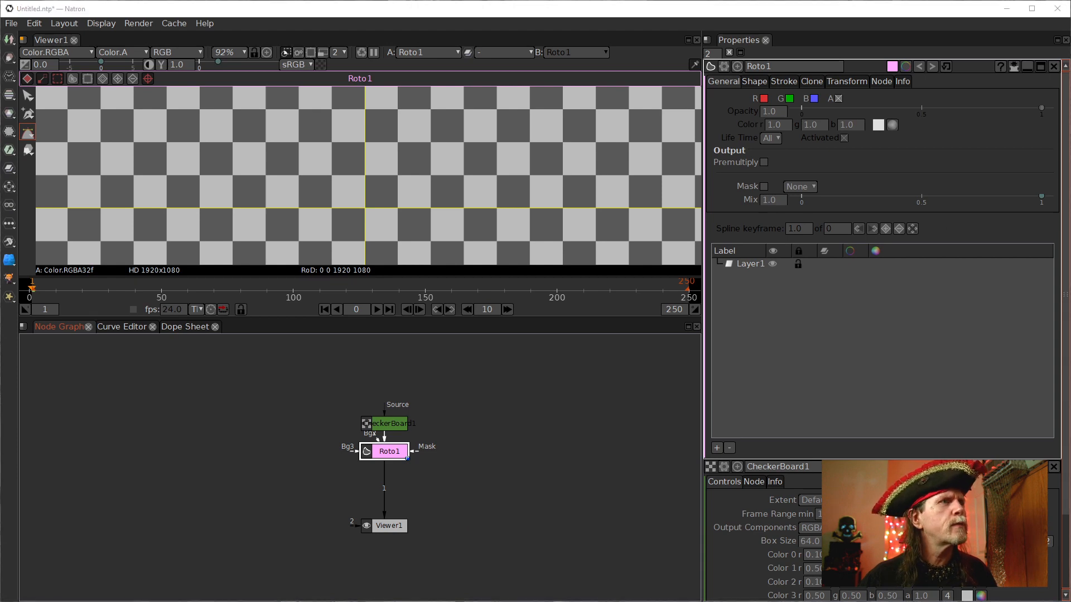
pyautogui.press('super')
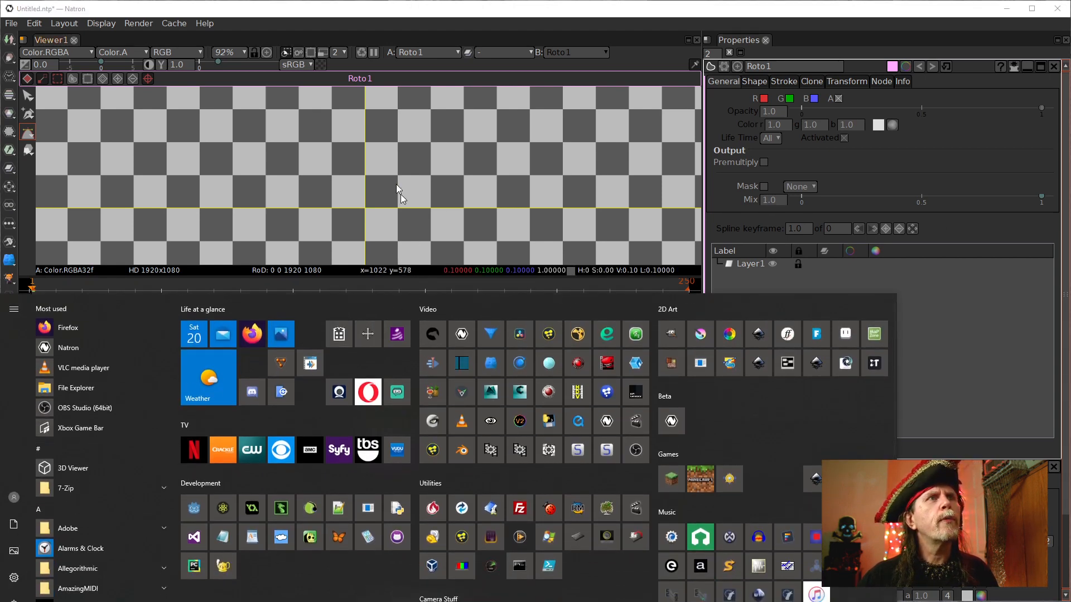
pyautogui.press('super')
pyautogui.click(547, 522)
pyautogui.click(389, 453)
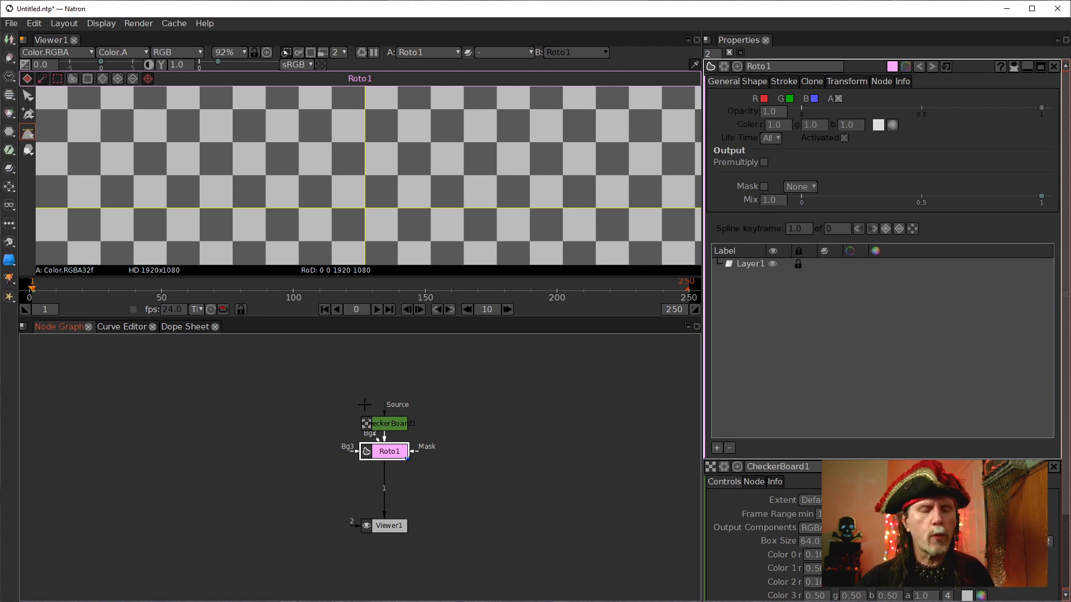
pyautogui.moveTo(400, 206); pyautogui.dragTo(372, 181)
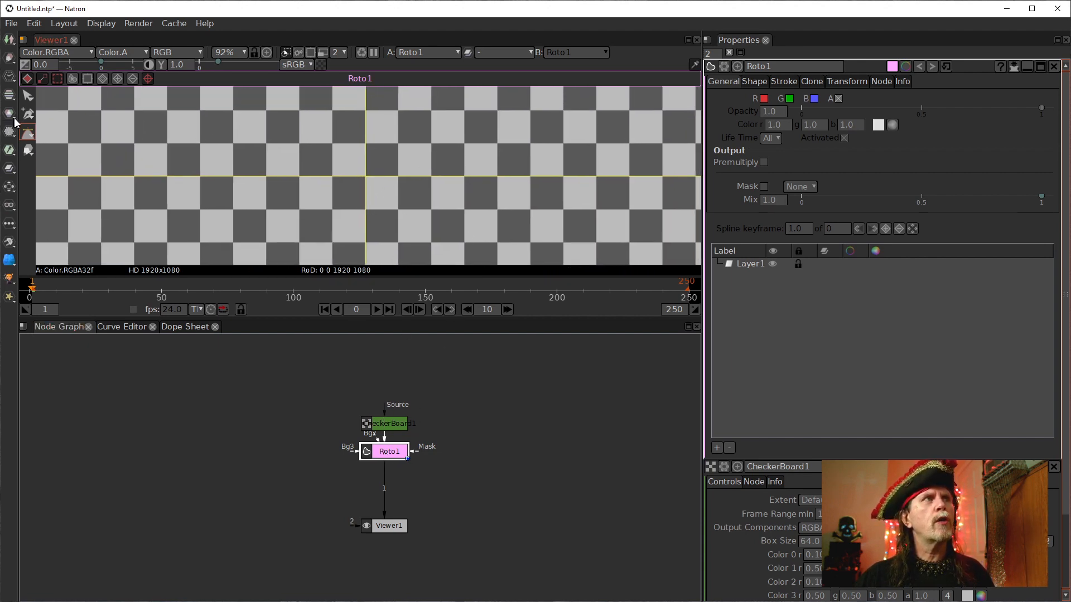
# Draw a circle about 260 pixels wide in the middle of the frame with the Ellipse tool.
pyautogui.click(29, 138)
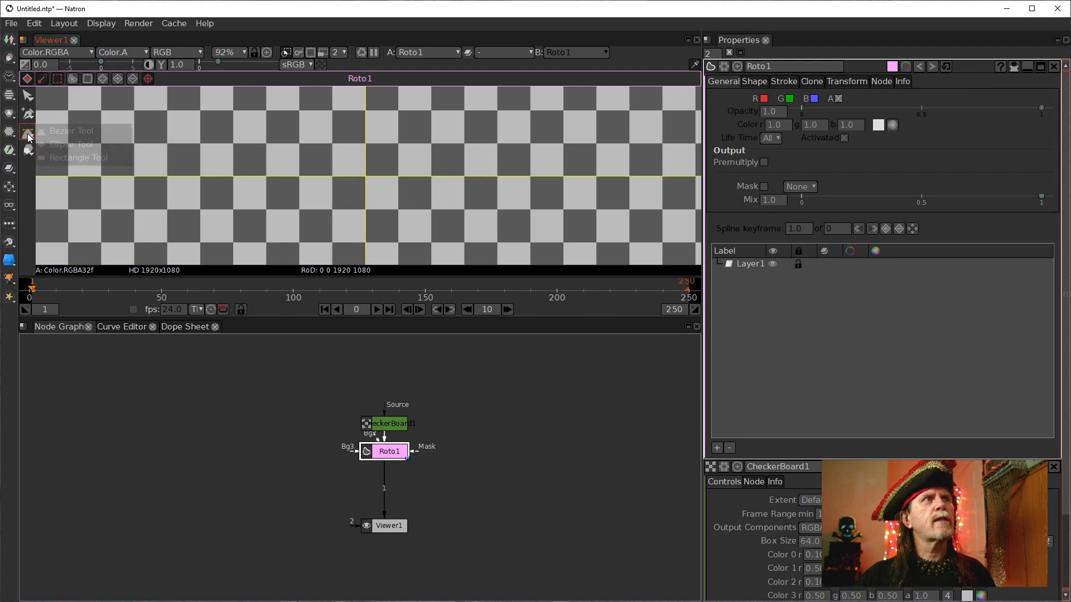
pyautogui.click(58, 146)
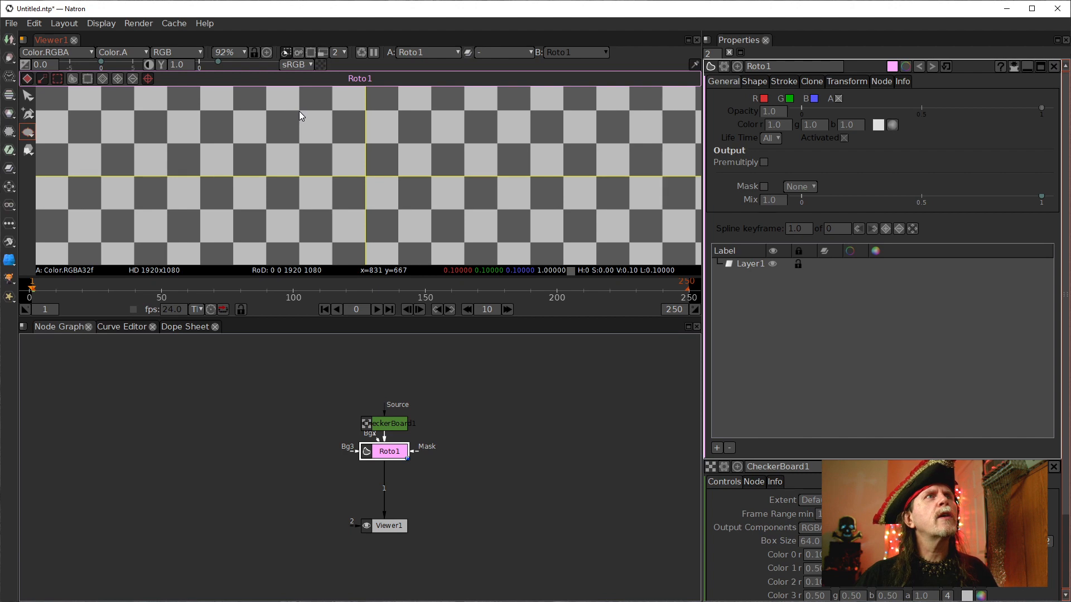
pyautogui.moveTo(300, 110); pyautogui.dragTo(461, 241)
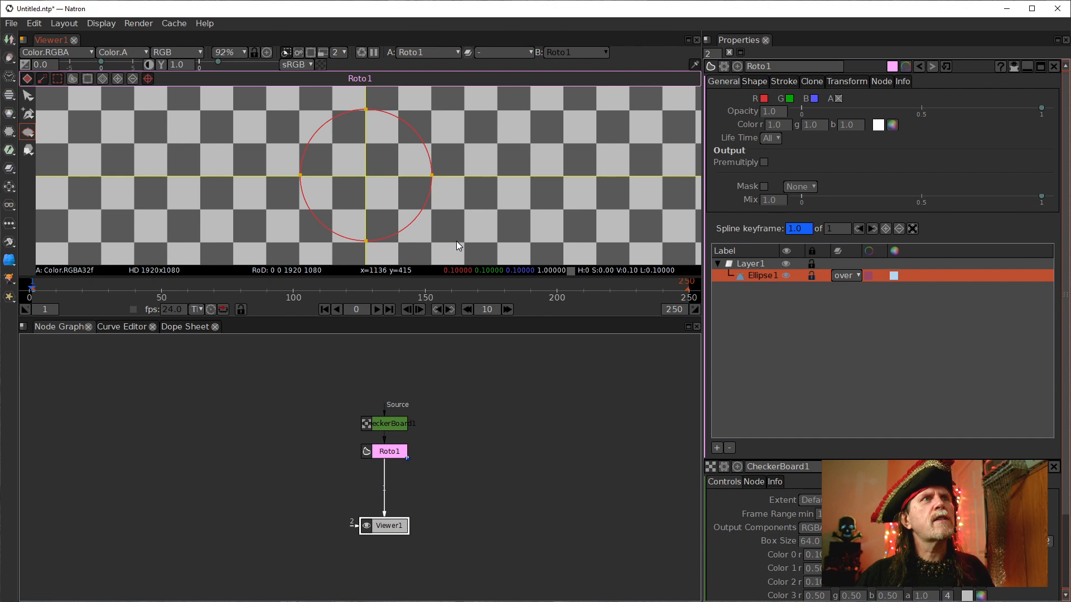
# Select the CheckerBoard node and delete it.
pyautogui.press('q')
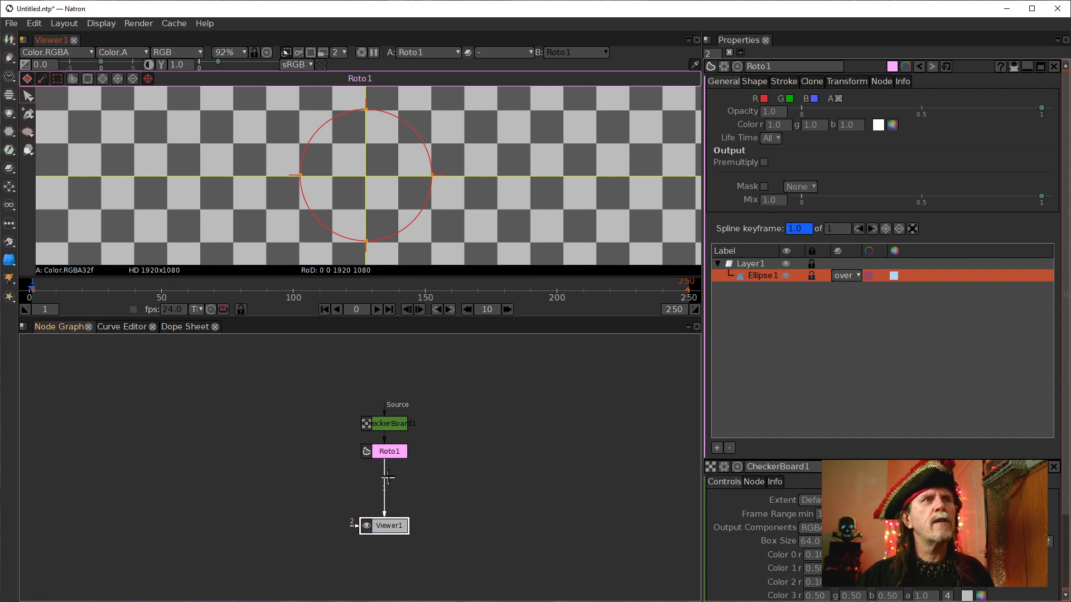
pyautogui.moveTo(384, 426); pyautogui.dragTo(314, 394)
pyautogui.press('Delete')
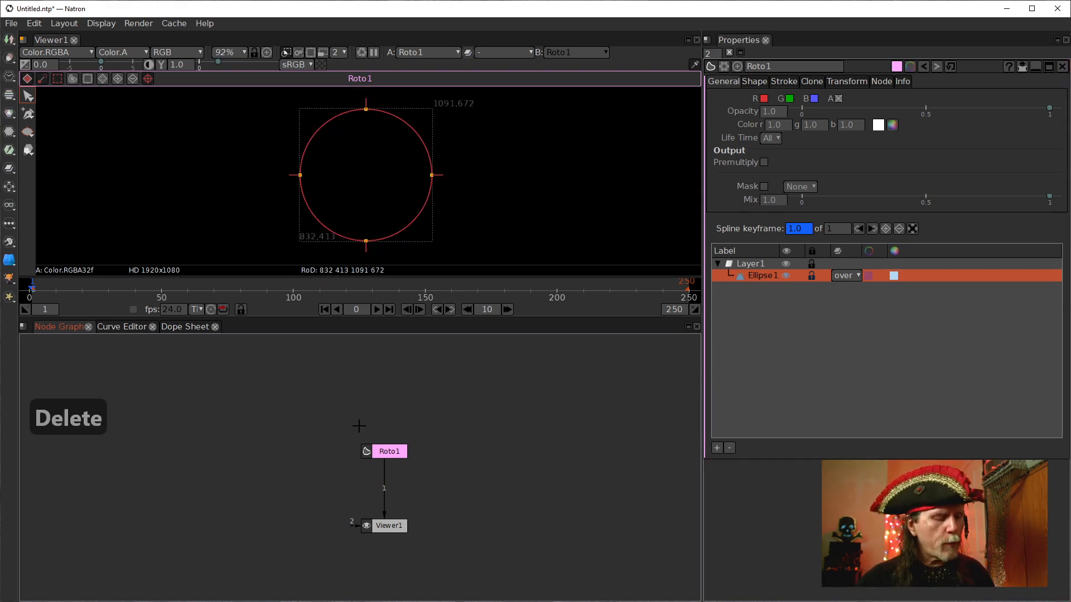
# Add a Constant node from the node search.
pyautogui.press('Tab')
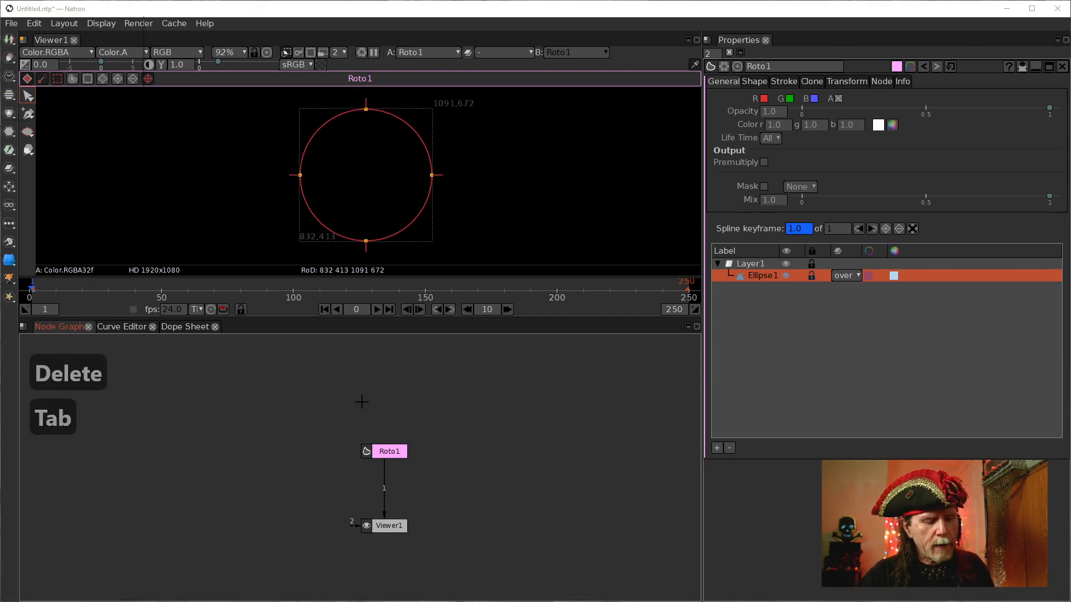
pyautogui.write('consy')
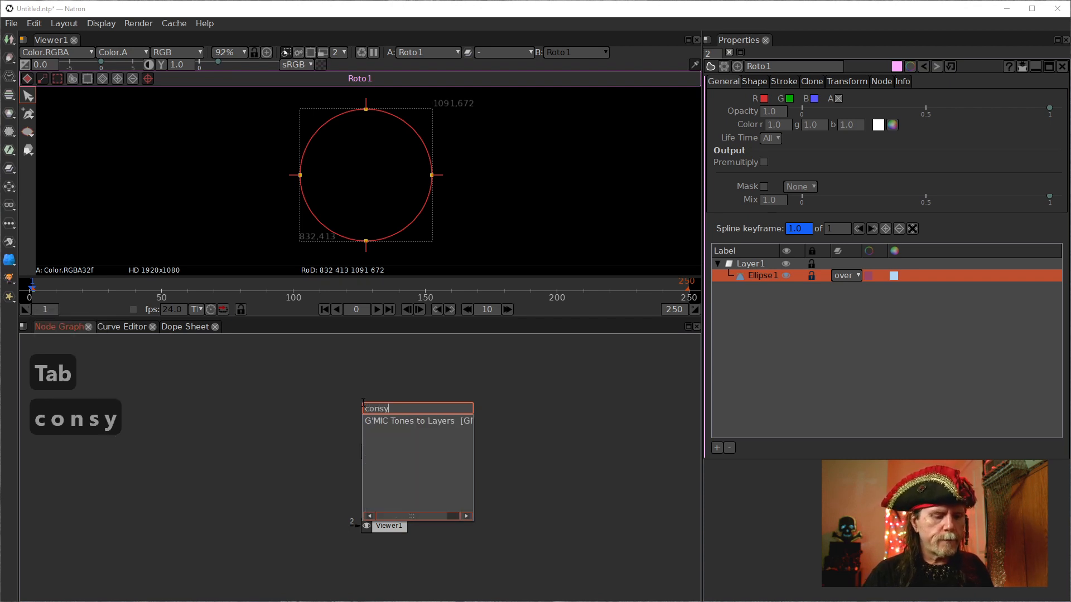
pyautogui.press('BackSpace')
pyautogui.press('BackSpace')
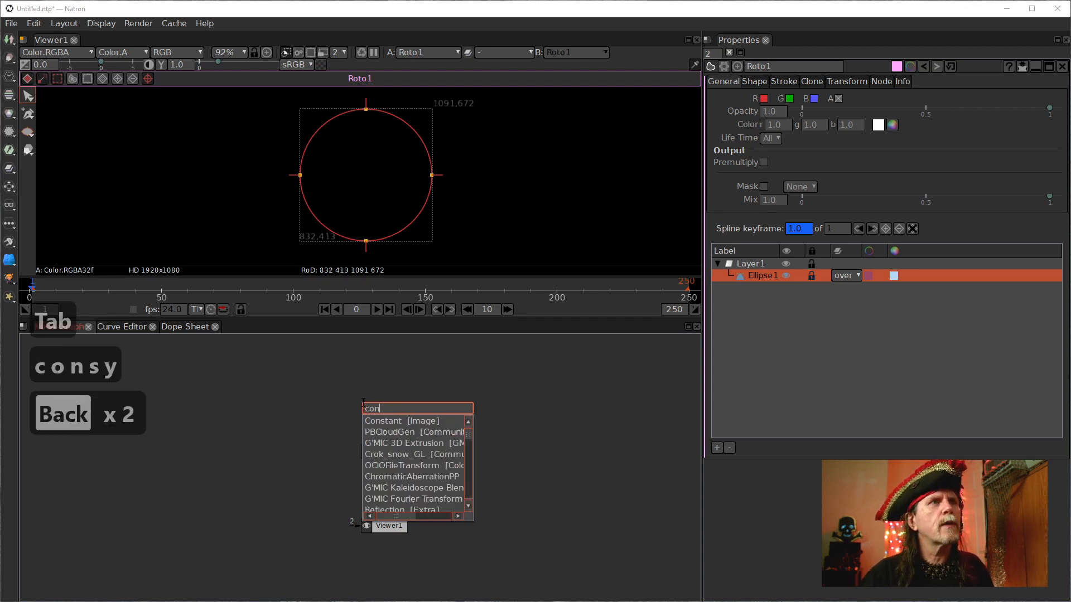
pyautogui.press('Down')
pyautogui.press('Up')
pyautogui.write('\\')
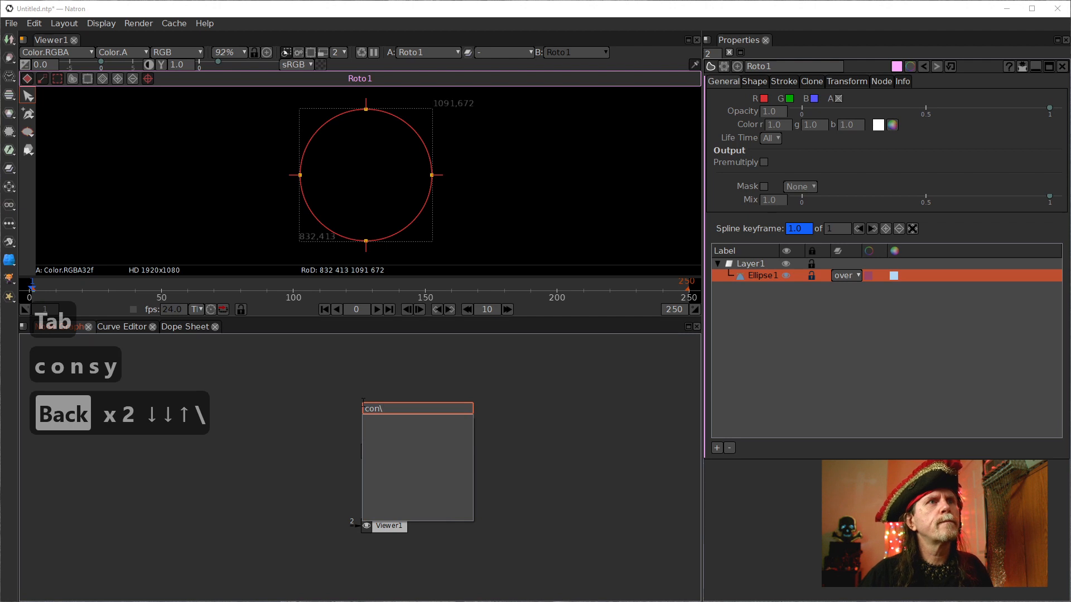
pyautogui.press('BackSpace')
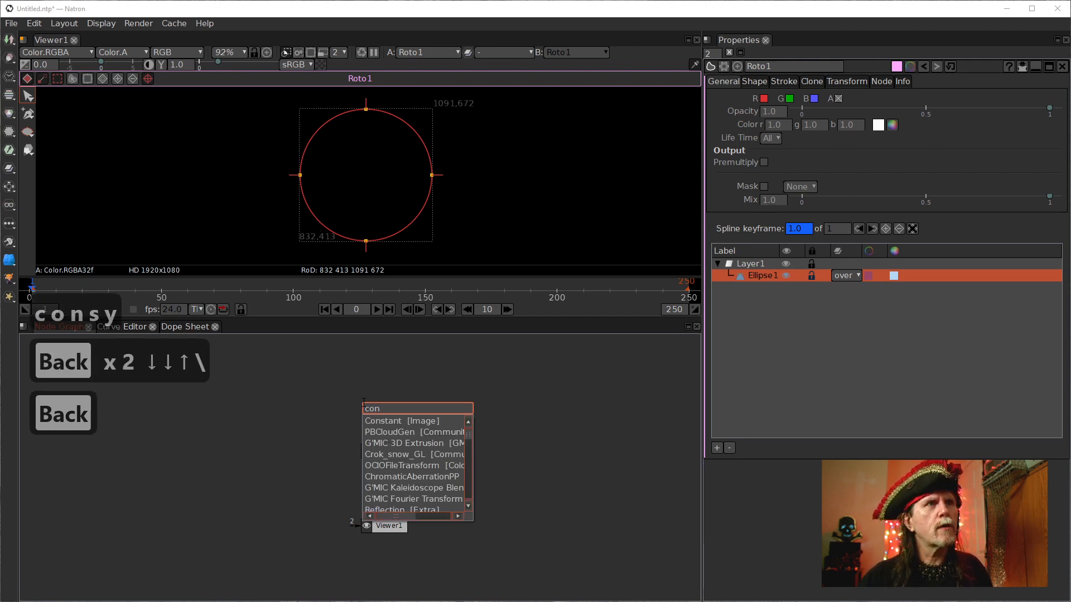
pyautogui.press('Down')
pyautogui.press('Return')
pyautogui.moveTo(390, 440); pyautogui.dragTo(383, 401)
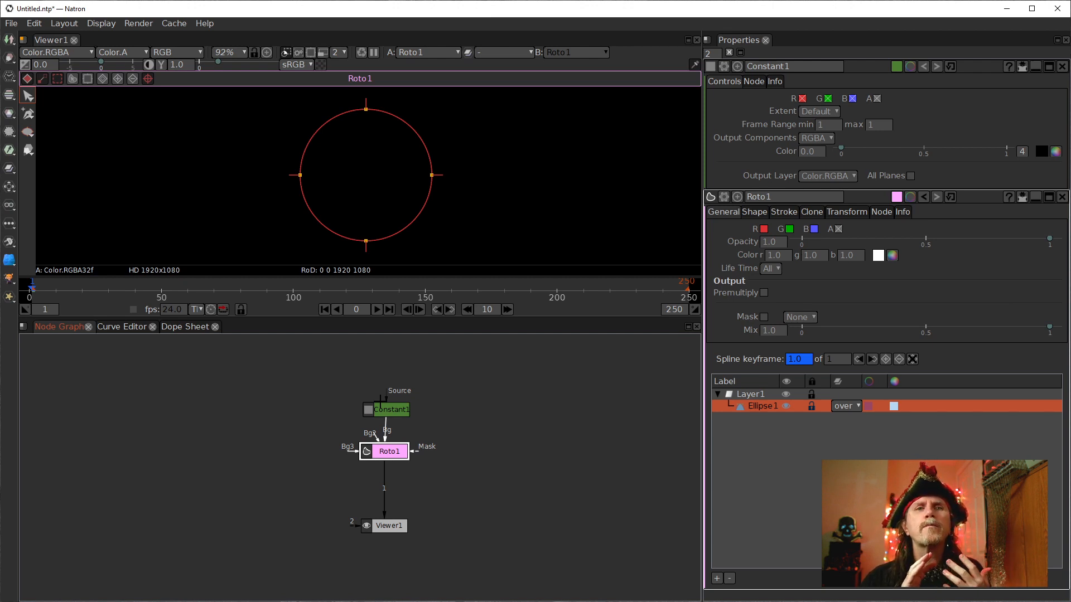
pyautogui.moveTo(385, 408); pyautogui.dragTo(329, 399)
pyautogui.click(392, 408)
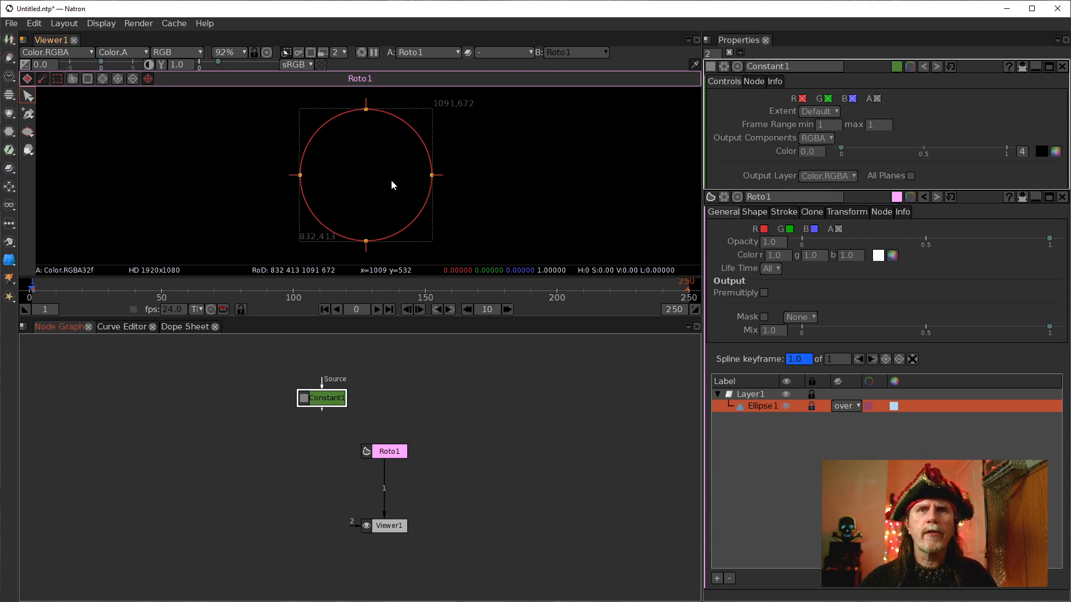
# Connect the Roto node's Bg input to the Constant node placed above it.
pyautogui.scroll(-8, 432, 162)
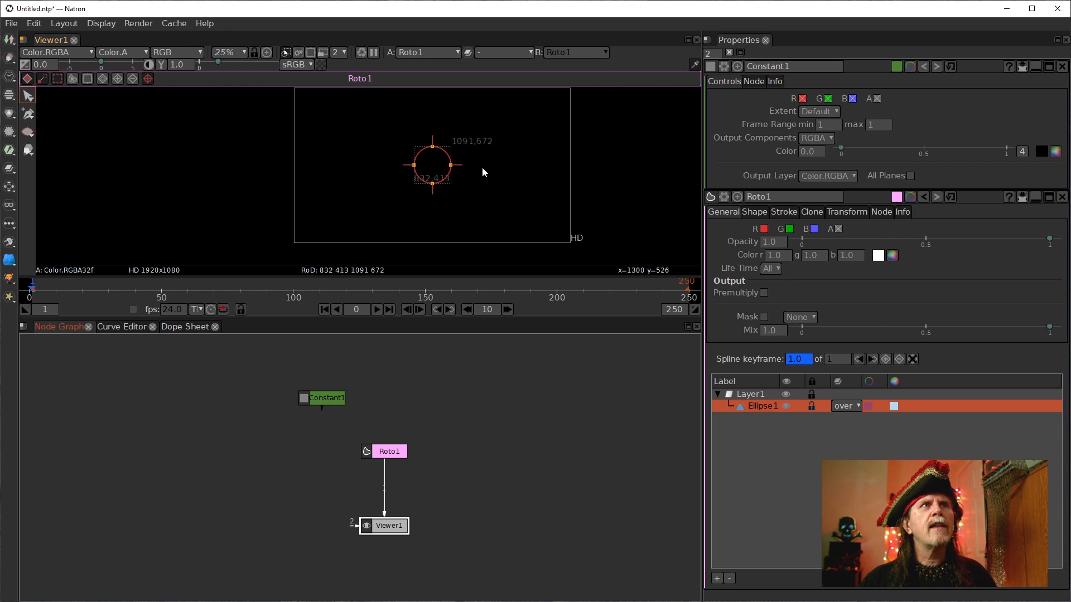
pyautogui.moveTo(489, 191); pyautogui.dragTo(480, 194)
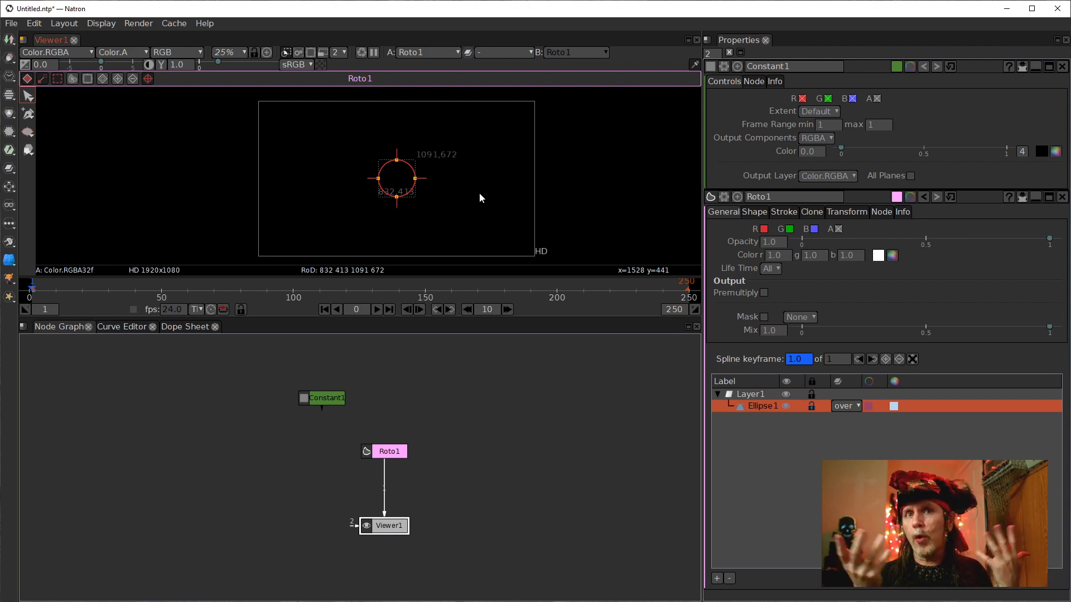
pyautogui.scroll(6, 407, 195)
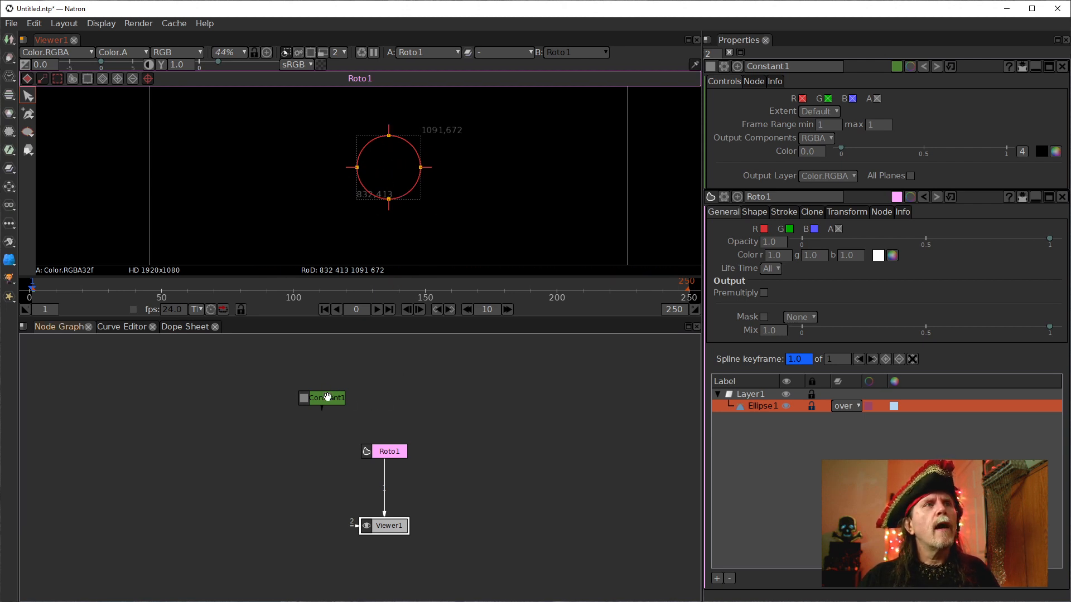
pyautogui.moveTo(326, 398); pyautogui.dragTo(378, 388)
pyautogui.click(395, 453)
pyautogui.moveTo(395, 441); pyautogui.dragTo(386, 378)
pyautogui.scroll(-8, 480, 128)
pyautogui.moveTo(502, 181); pyautogui.dragTo(445, 217)
pyautogui.click(386, 378)
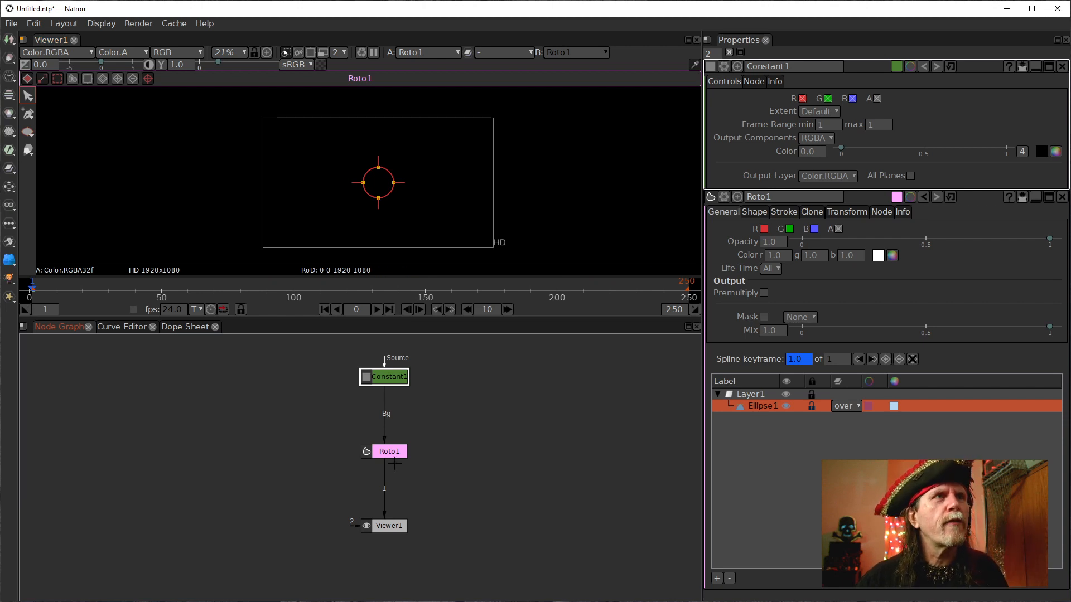
# Limit the properties bin to a maximum of 1 open panel.
pyautogui.scroll(2, 392, 464)
pyautogui.moveTo(384, 448); pyautogui.dragTo(384, 400)
pyautogui.scroll(1, 481, 374)
pyautogui.moveTo(481, 375); pyautogui.dragTo(469, 412)
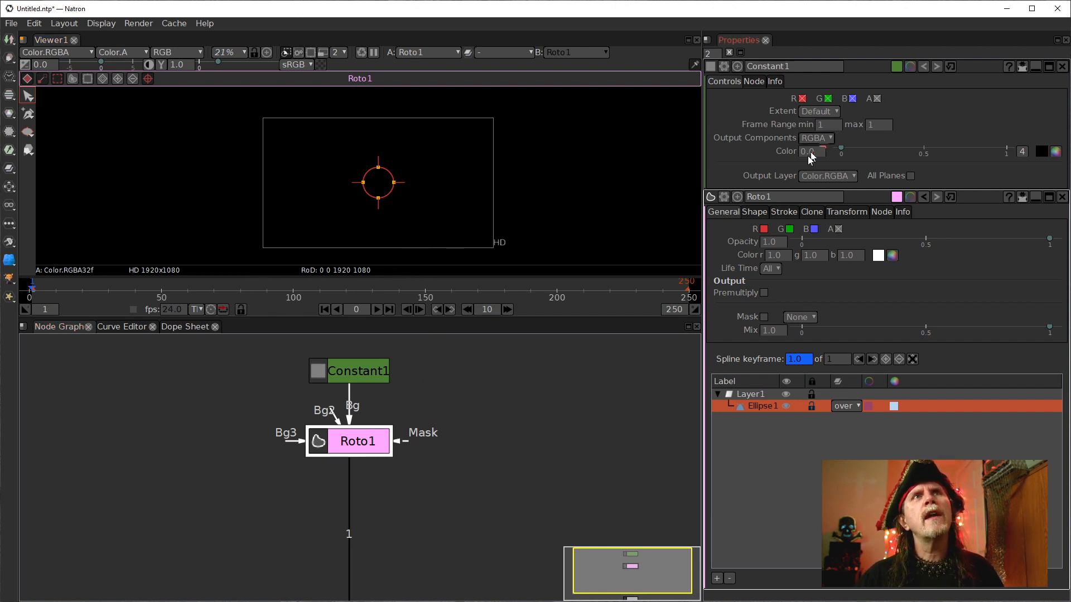
pyautogui.doubleClick(712, 55)
pyautogui.write('1')
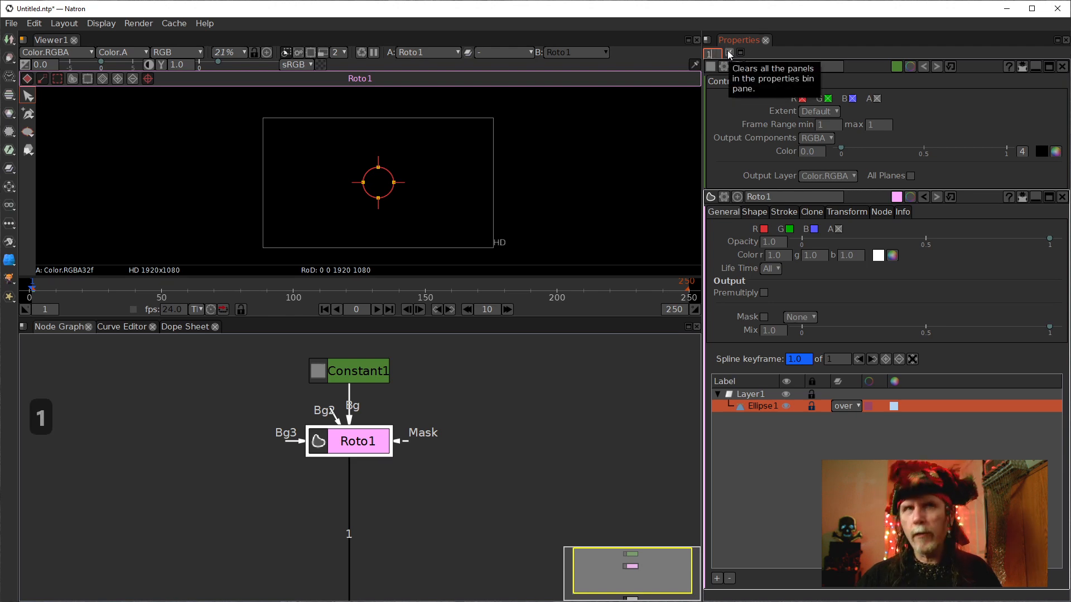
pyautogui.press('Return')
# Open the Roto node's properties and enable drawing onto the R, G and B channels.
pyautogui.doubleClick(343, 440)
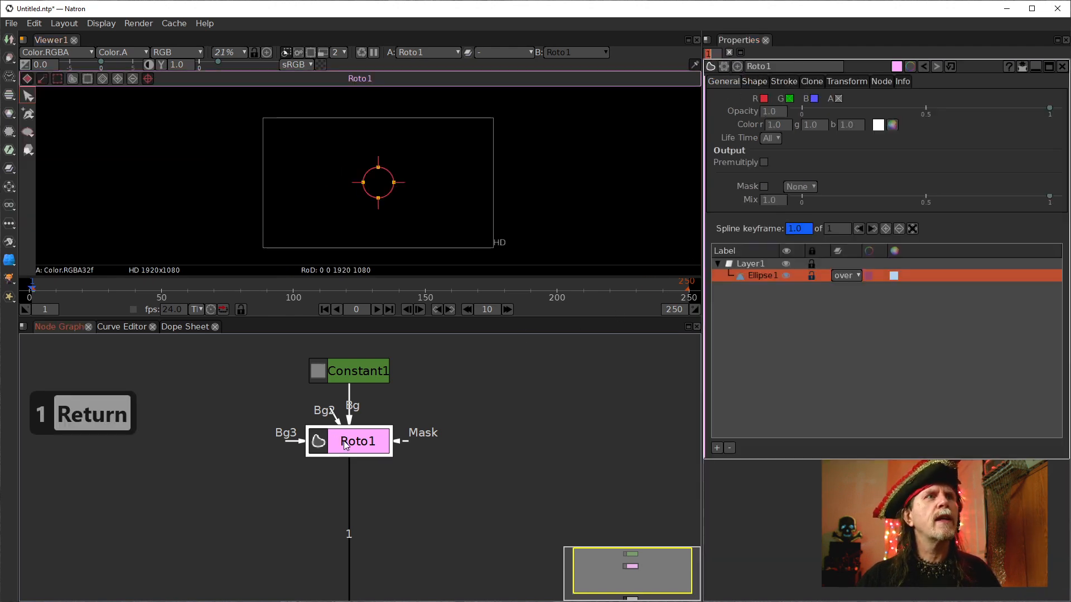
pyautogui.click(763, 101)
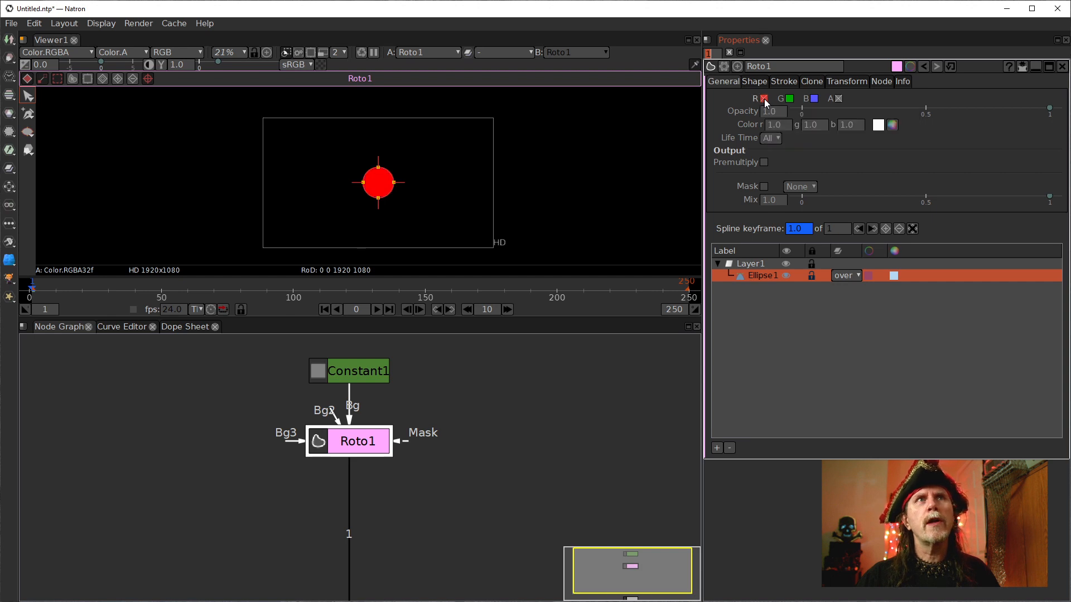
pyautogui.click(789, 99)
pyautogui.click(815, 98)
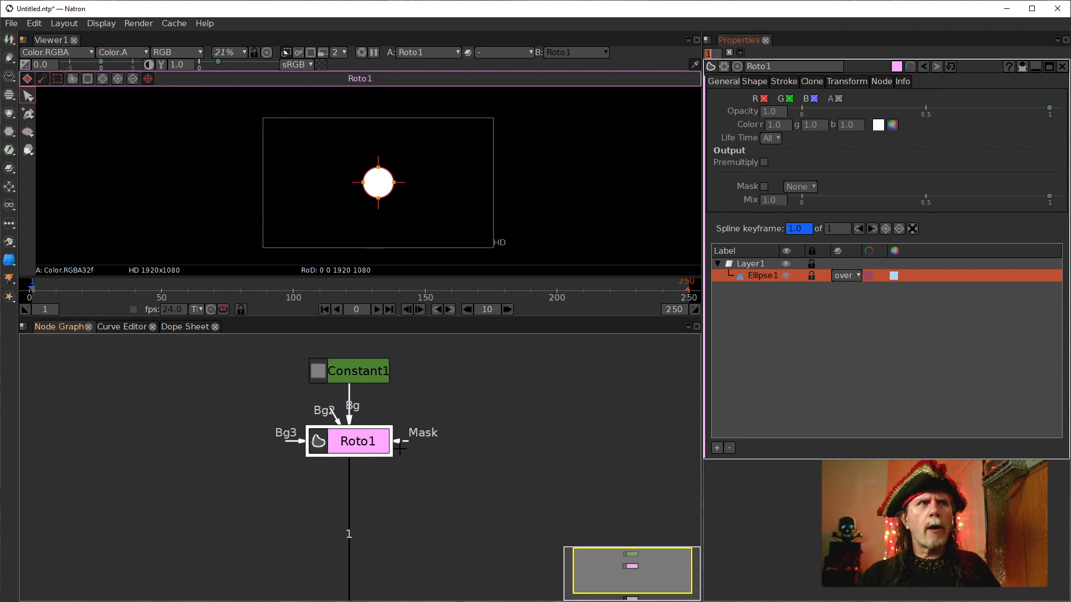
# Add a Transform node below the Roto1 node.
pyautogui.click(365, 446)
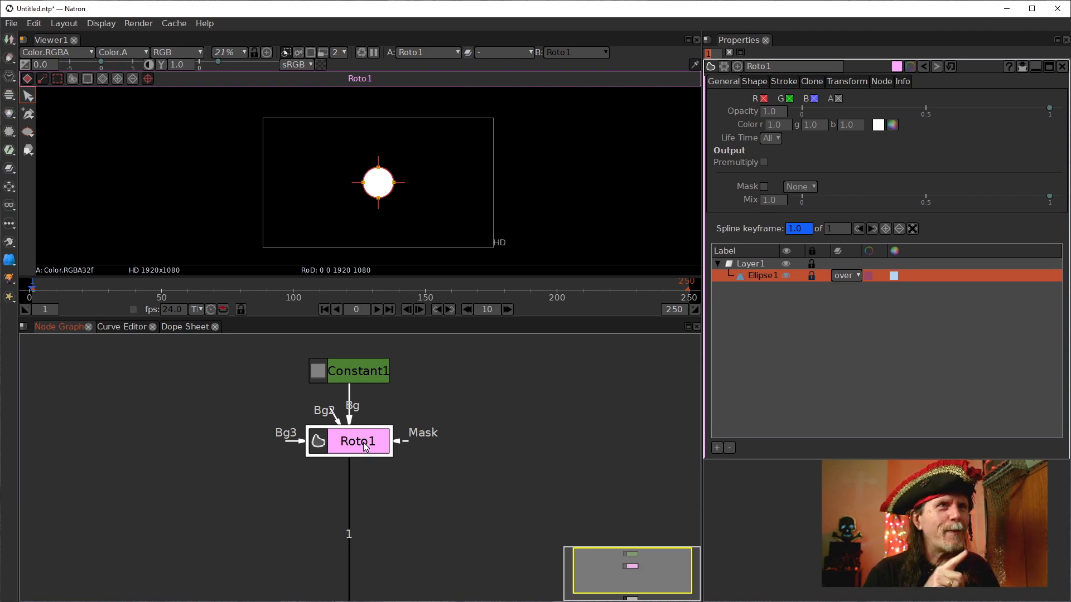
pyautogui.scroll(3, 315, 458)
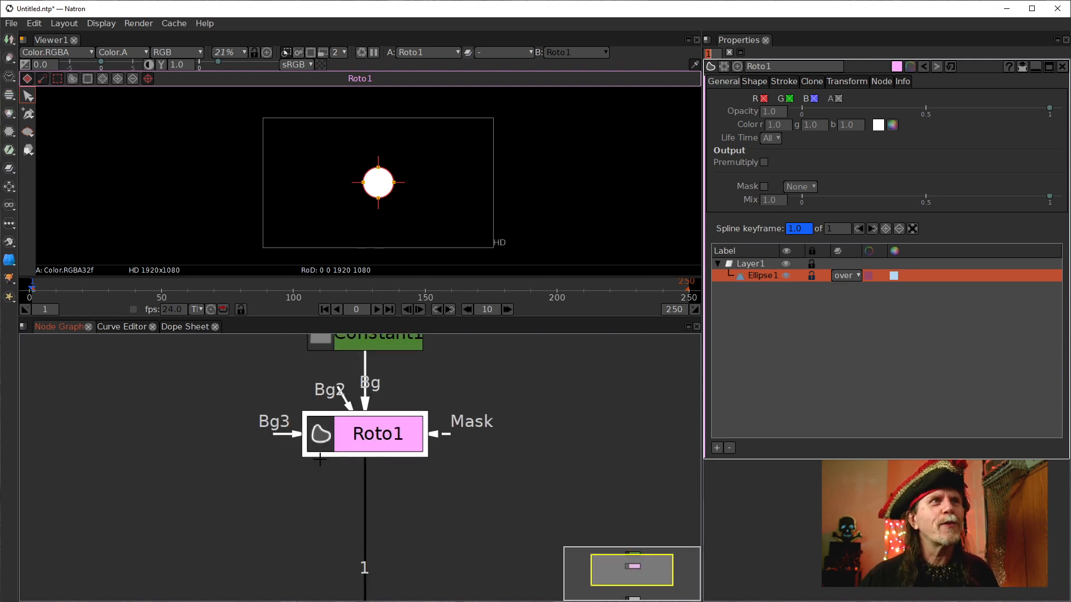
pyautogui.scroll(-1, 337, 461)
pyautogui.moveTo(435, 496); pyautogui.dragTo(385, 503)
pyautogui.scroll(-1, 385, 503)
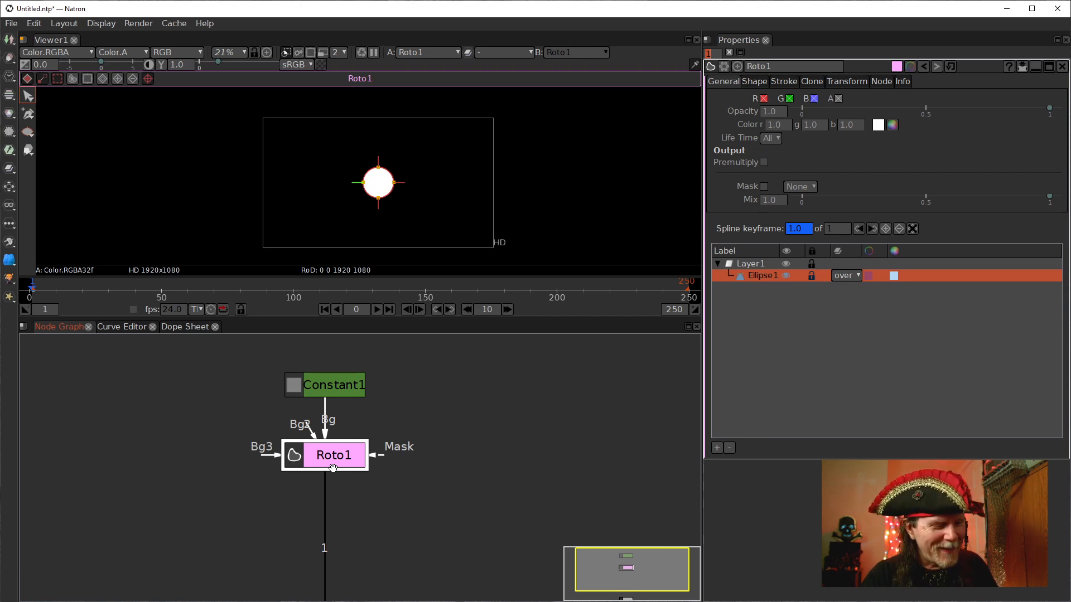
pyautogui.press('t')
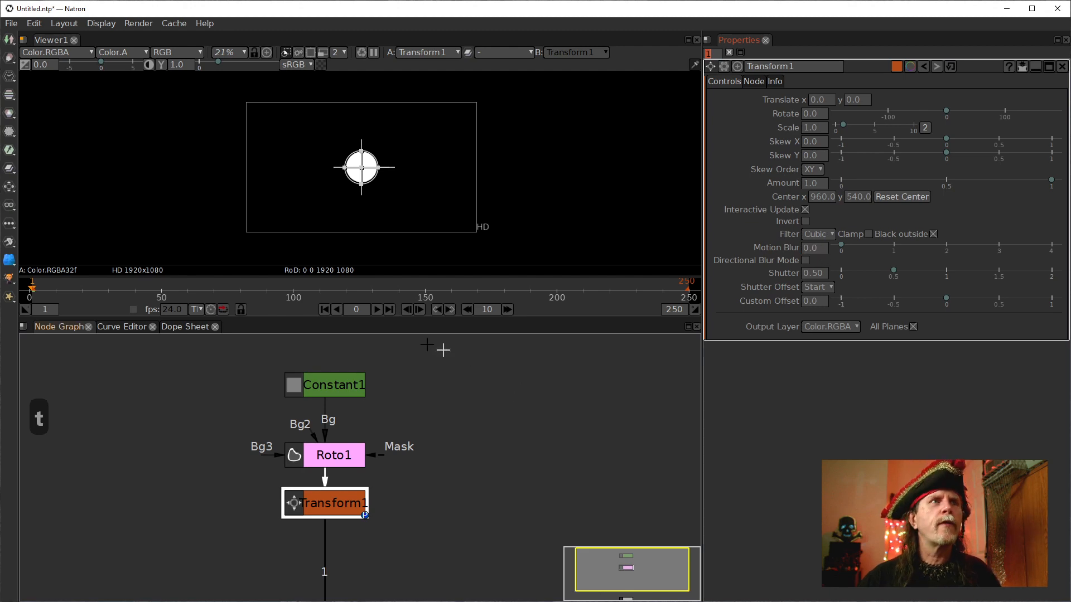
pyautogui.rightClick(230, 359)
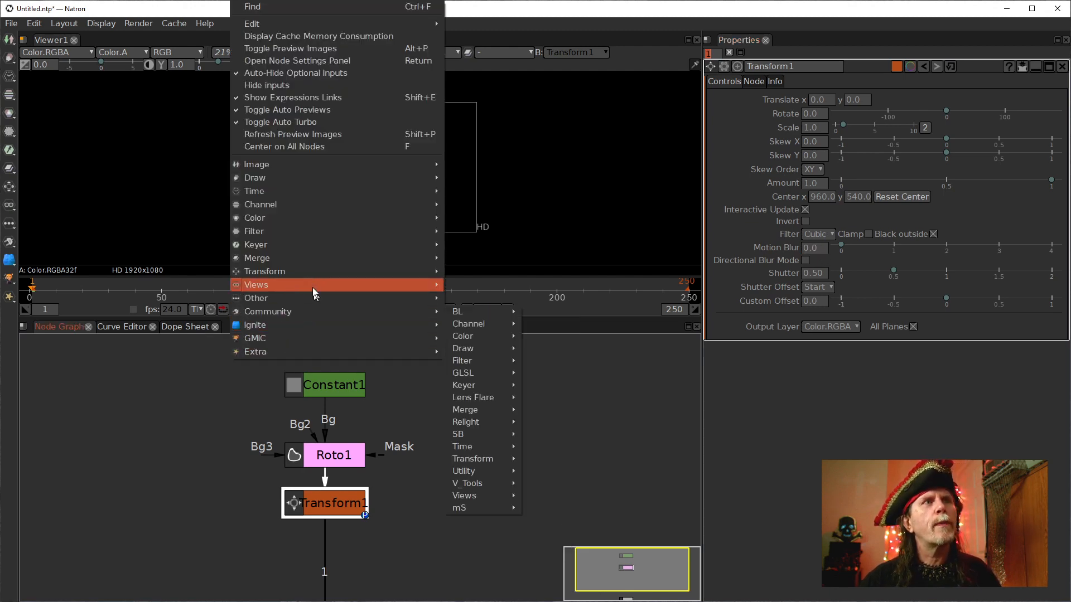
pyautogui.moveTo(297, 273)
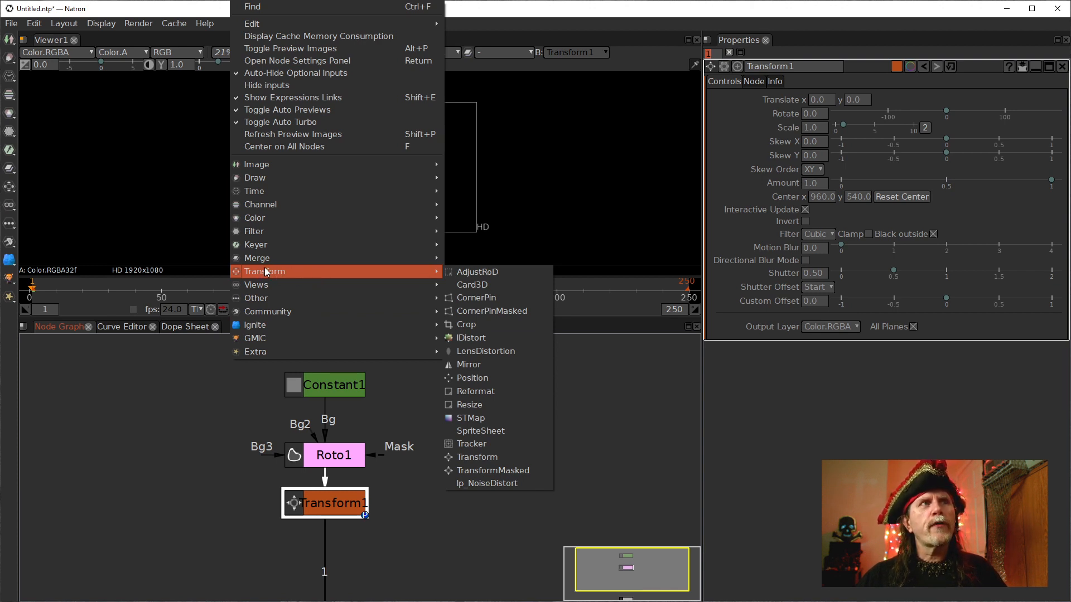
pyautogui.rightClick(222, 391)
pyautogui.moveTo(260, 315)
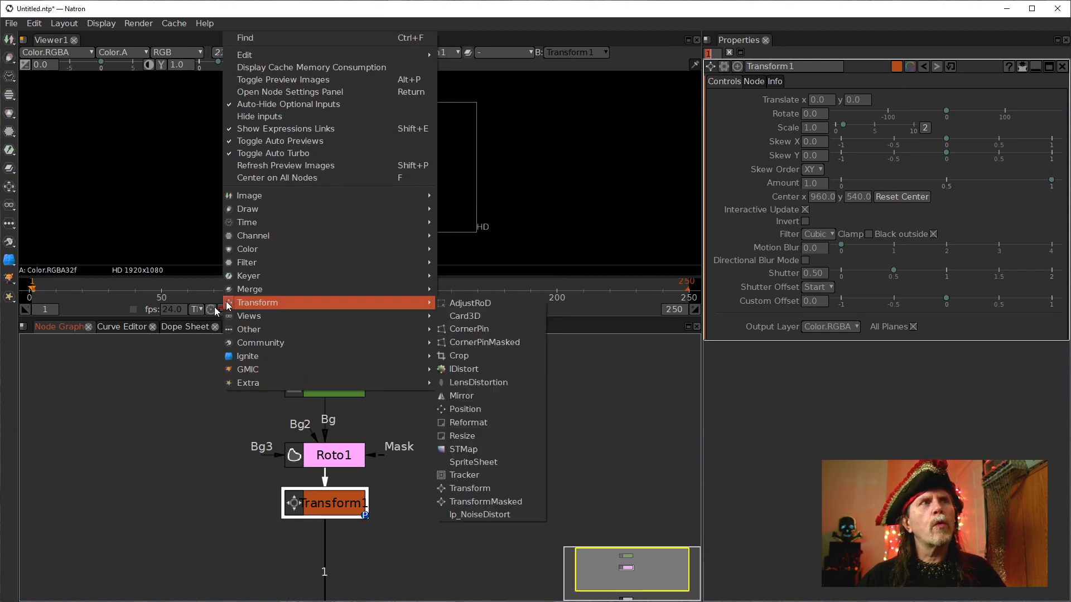
pyautogui.moveTo(245, 262)
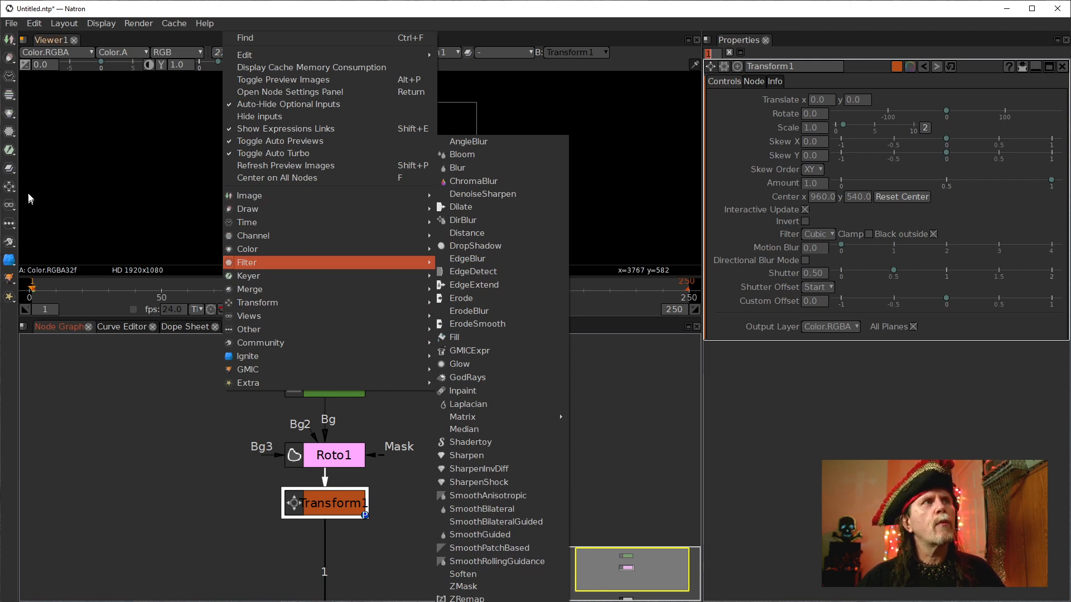
pyautogui.click(10, 190)
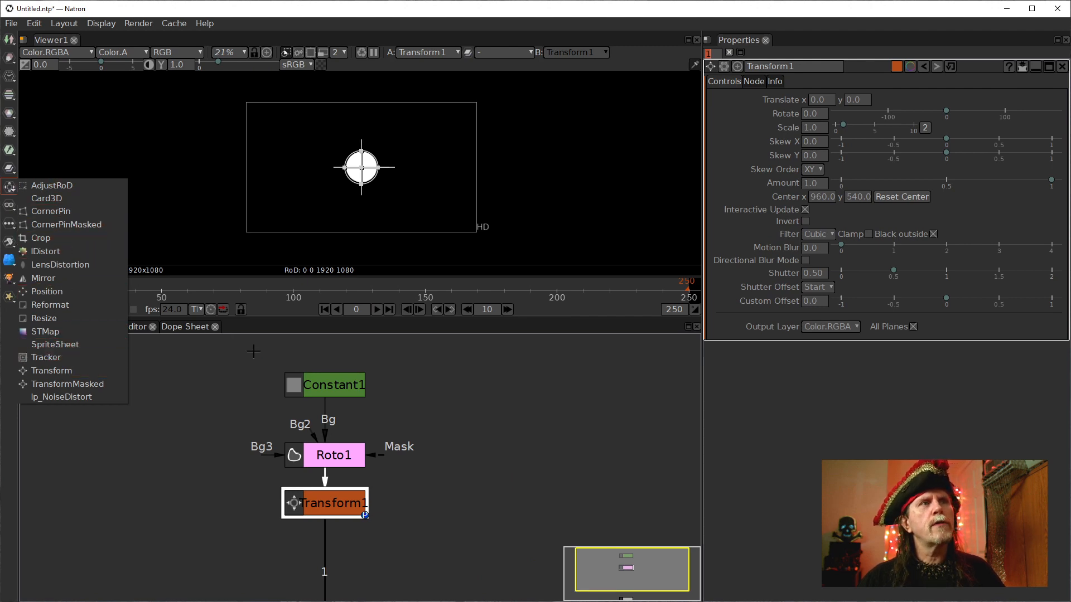
pyautogui.rightClick(281, 358)
pyautogui.moveTo(332, 284)
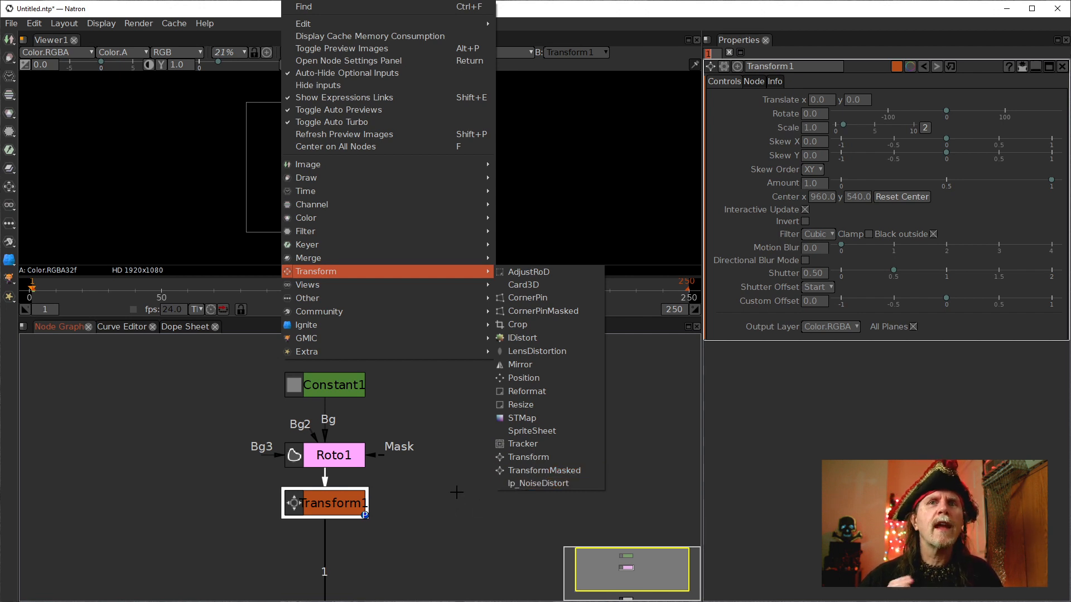
pyautogui.press('Escape')
pyautogui.press('Escape')
# Set the Transform's Translate x to -800 and set a keyframe on it.
pyautogui.click(311, 513)
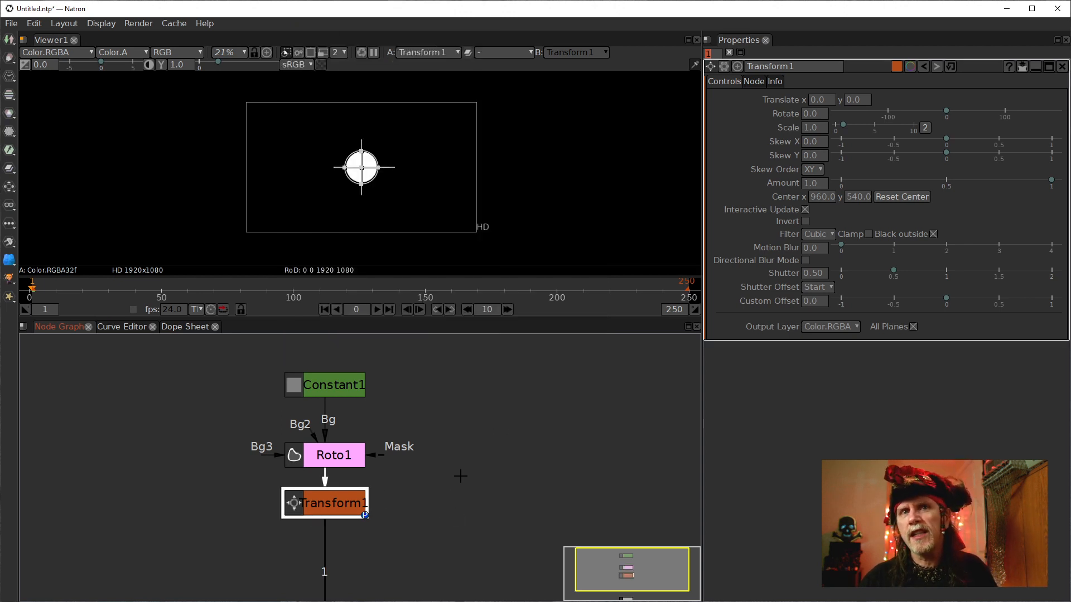
pyautogui.click(812, 101)
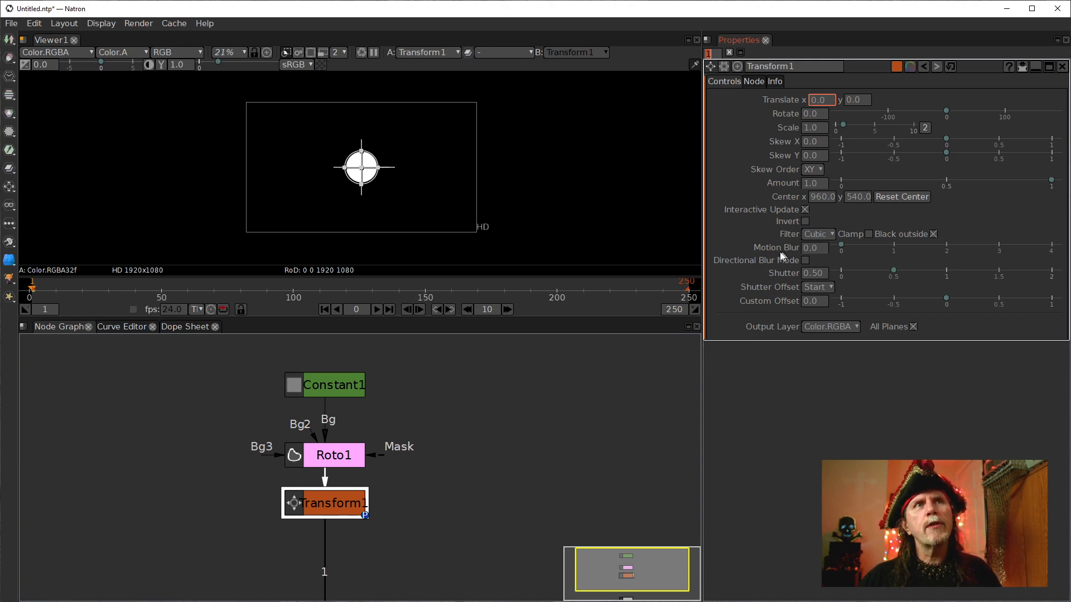
pyautogui.click(819, 247)
pyautogui.scroll(1, 820, 249)
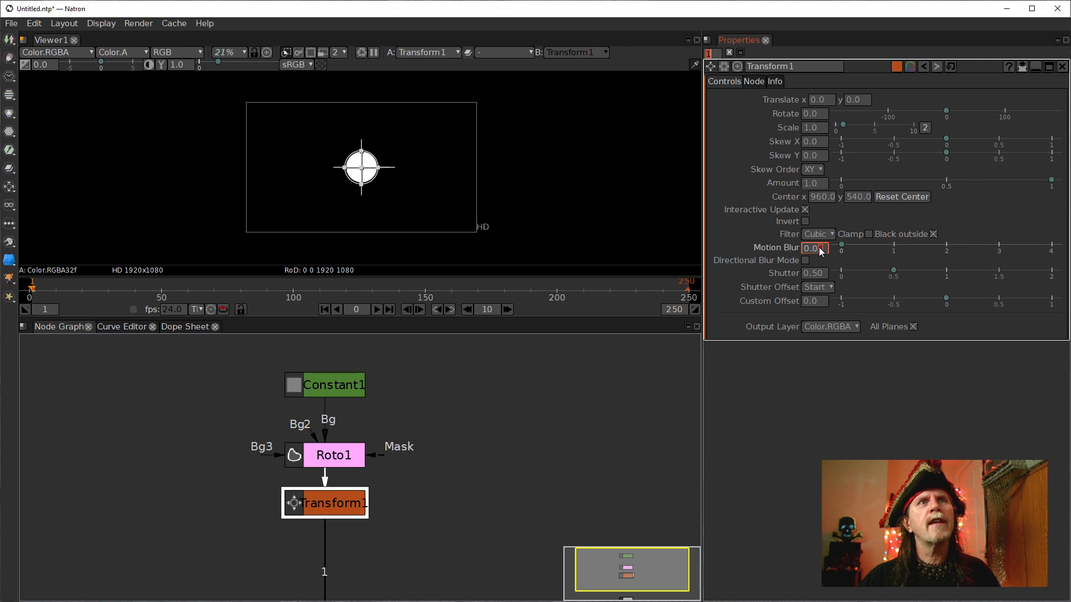
pyautogui.scroll(-1, 820, 250)
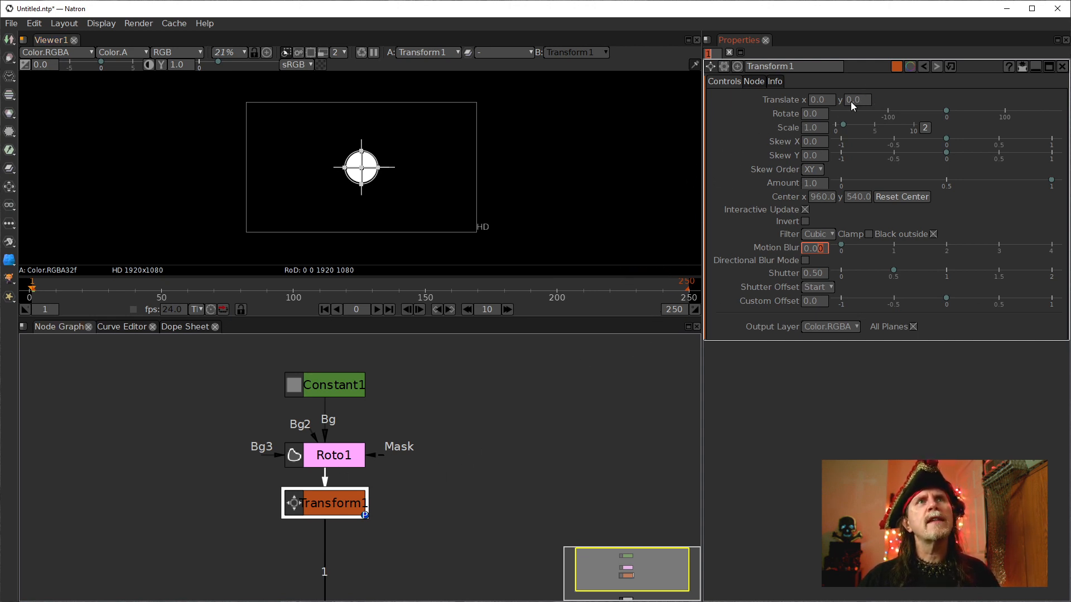
pyautogui.click(814, 103)
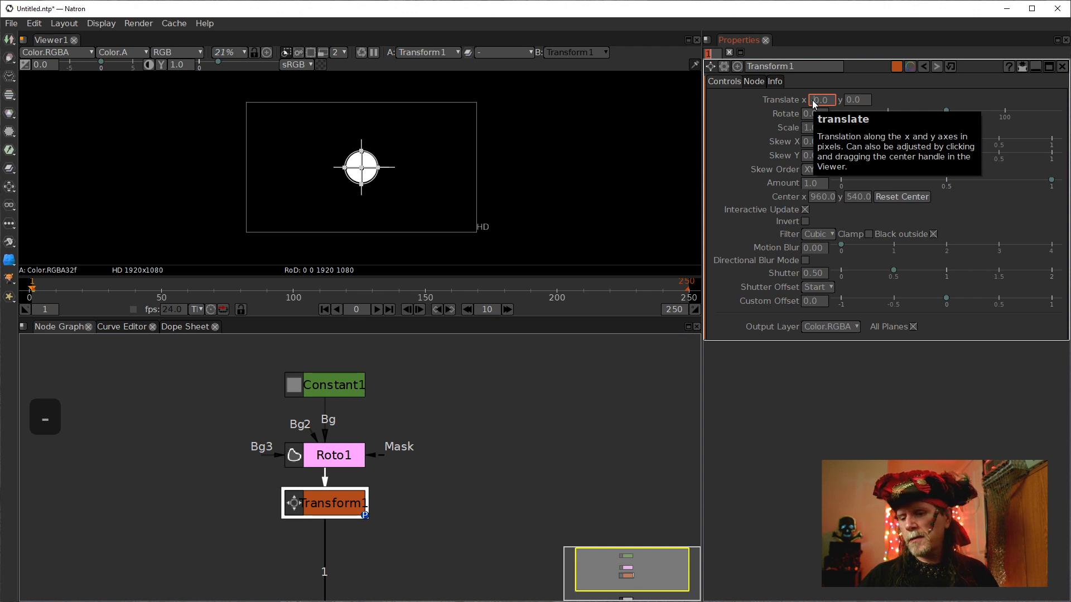
pyautogui.write('8000')
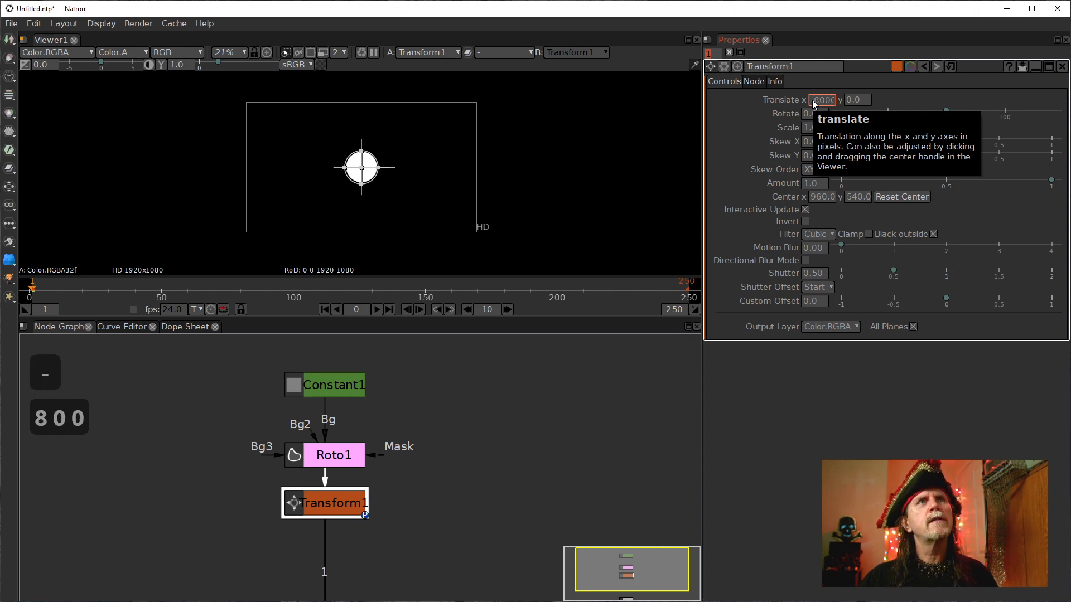
pyautogui.press('BackSpace')
pyautogui.press('Return')
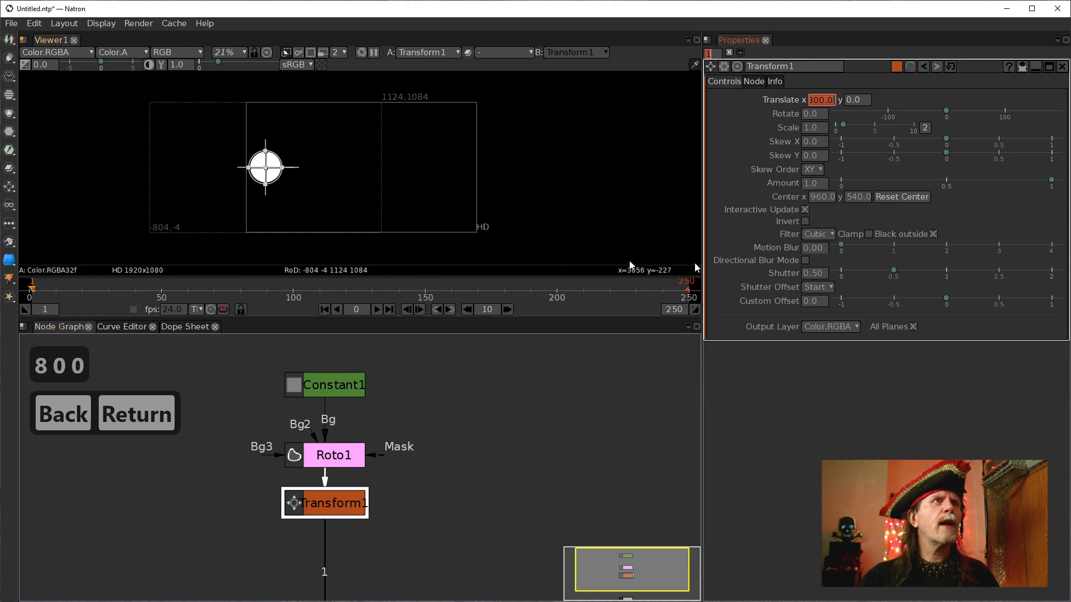
pyautogui.rightClick(814, 100)
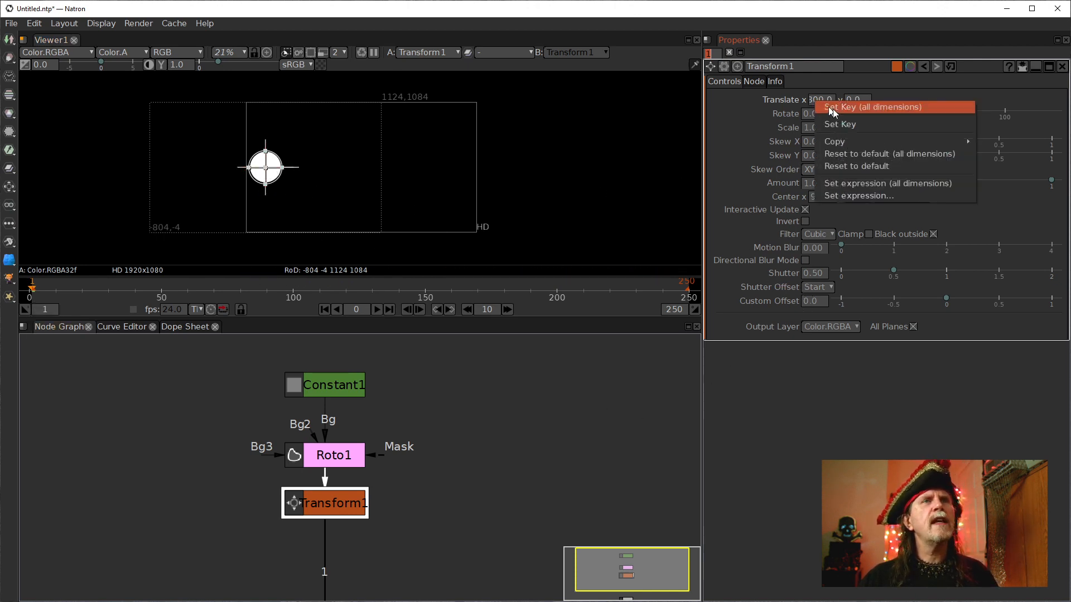
pyautogui.click(835, 128)
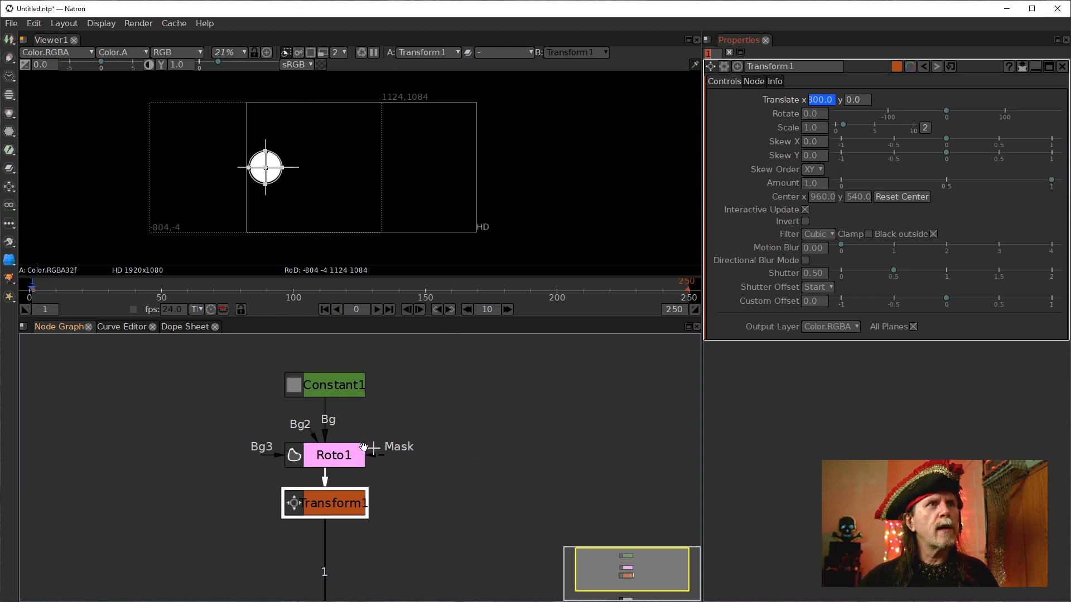
# Clone the Roto1 node and place the copy to its right.
pyautogui.click(319, 450)
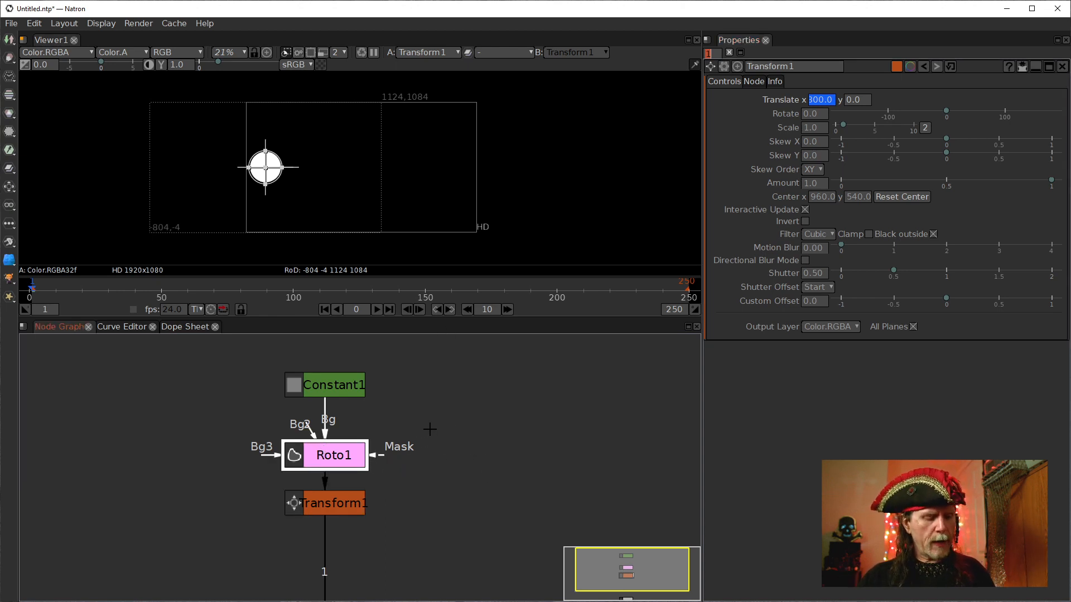
pyautogui.hotkey('alt', 'c')
pyautogui.moveTo(463, 427)
pyautogui.mouseDown()
pyautogui.moveTo(489, 426)
pyautogui.moveTo(454, 437)
pyautogui.mouseUp()
pyautogui.moveTo(436, 543); pyautogui.dragTo(370, 497)
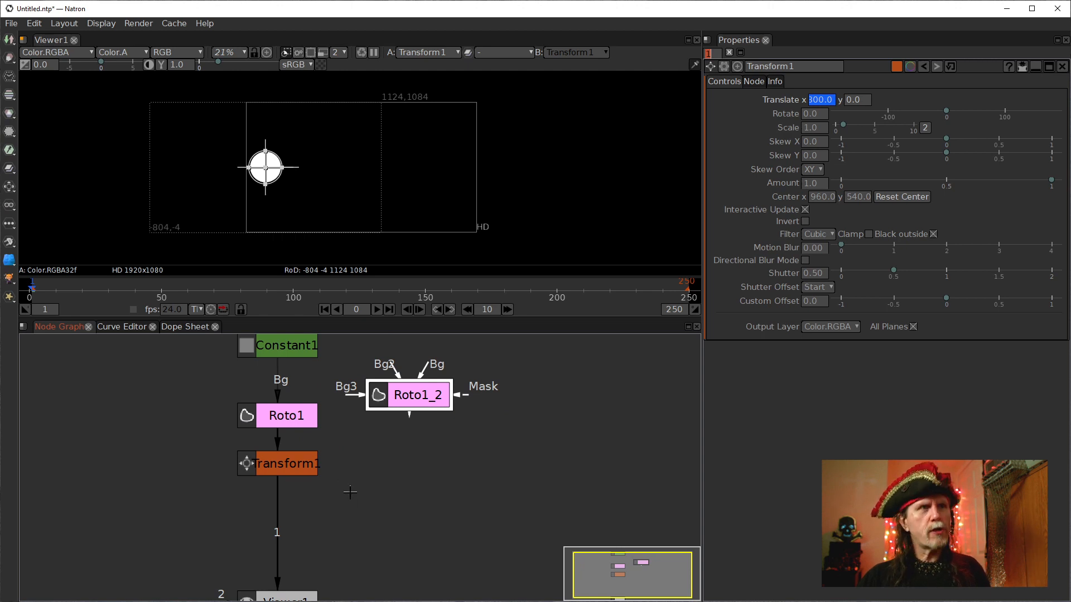
# Add a Merge node taking the Transform as A and the cloned Roto node as B.
pyautogui.press('m')
pyautogui.moveTo(416, 443); pyautogui.dragTo(329, 479)
pyautogui.moveTo(412, 526); pyautogui.dragTo(312, 524)
pyautogui.click(281, 553)
# Connect the cloned Roto node's Bg input to Constant1 and tidy the node positions.
pyautogui.click(431, 385)
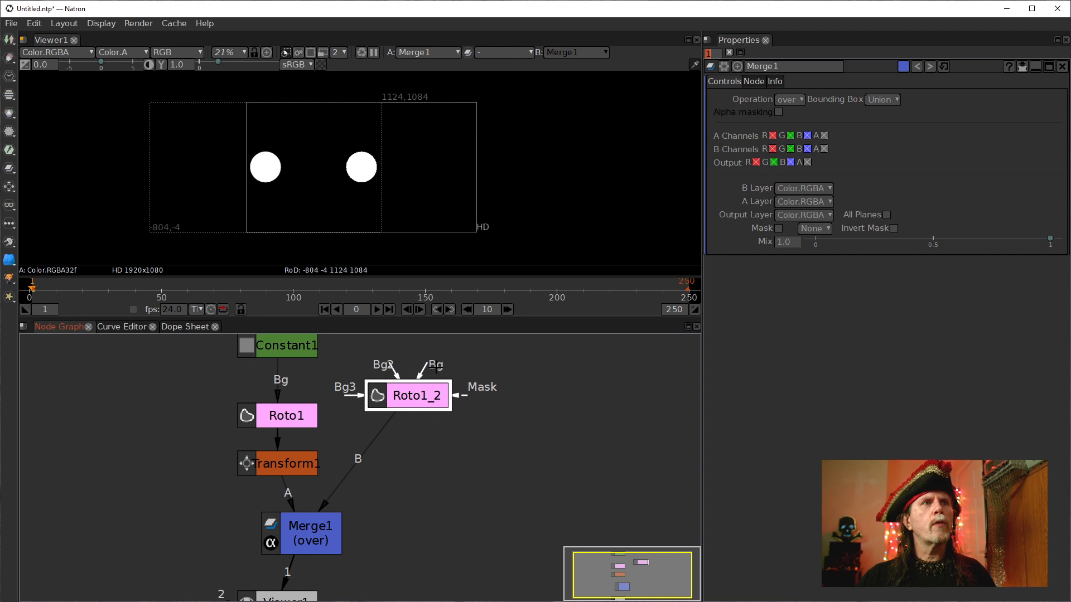
pyautogui.moveTo(431, 368); pyautogui.dragTo(289, 346)
pyautogui.moveTo(418, 399); pyautogui.dragTo(421, 438)
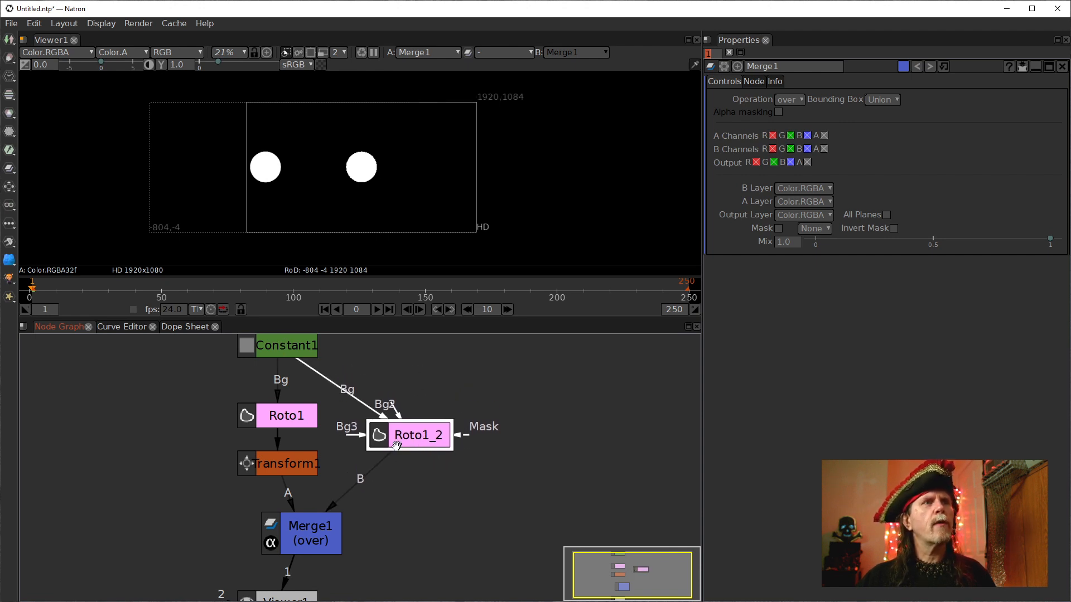
pyautogui.moveTo(323, 530); pyautogui.dragTo(317, 535)
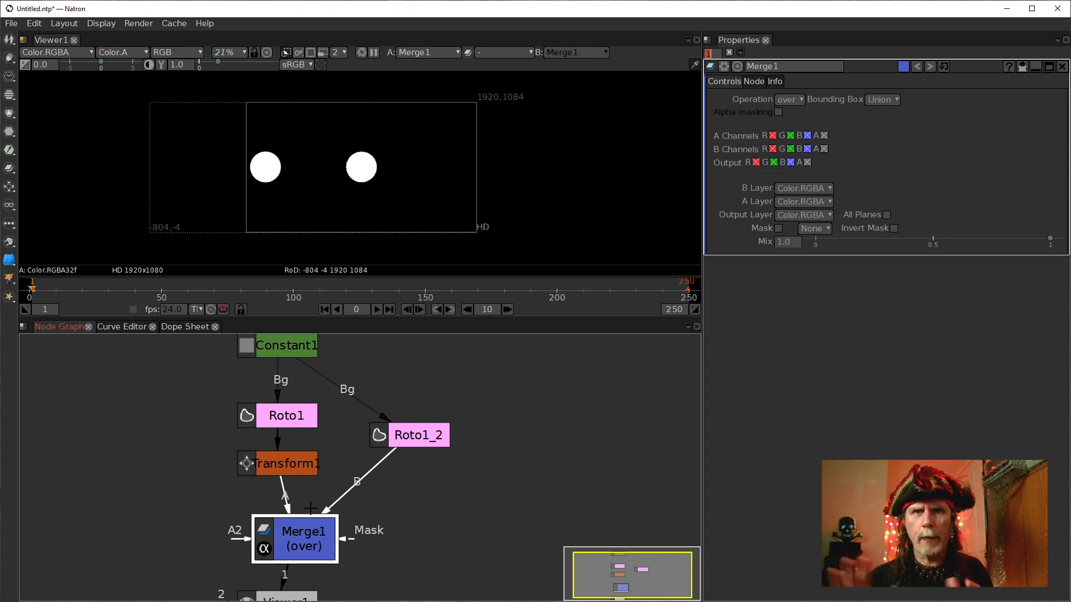
# Open the Transform node and increase its Translate y value.
pyautogui.click(293, 418)
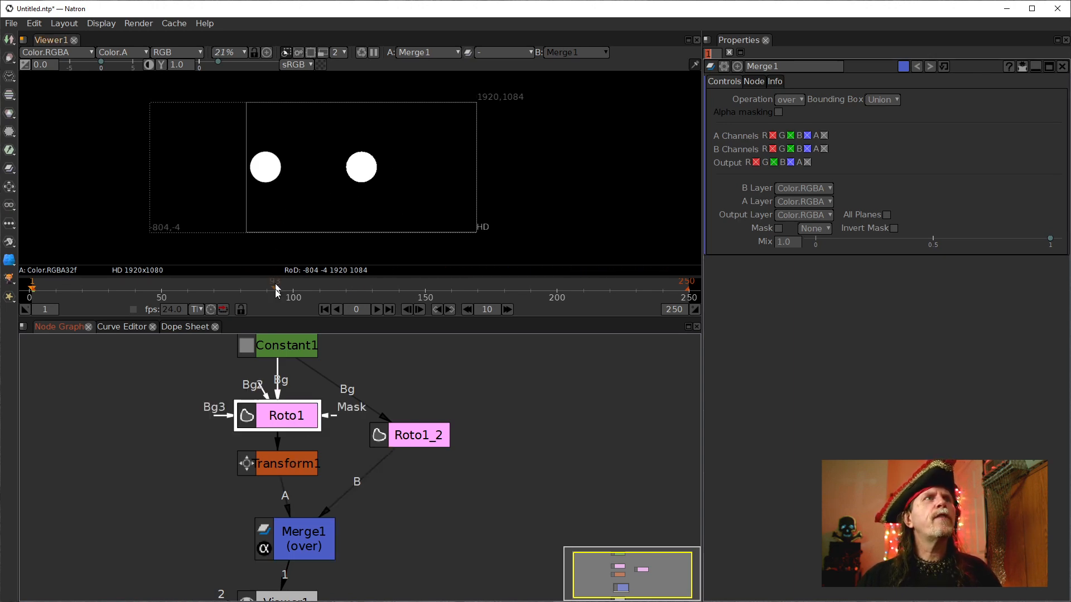
pyautogui.click(294, 468)
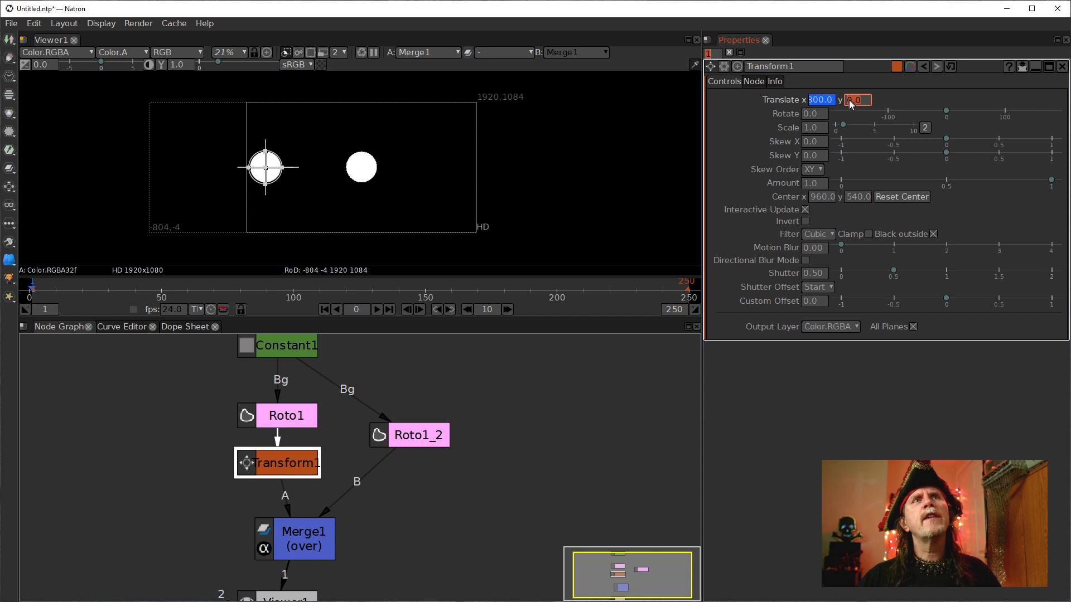
pyautogui.scroll(15, 846, 102)
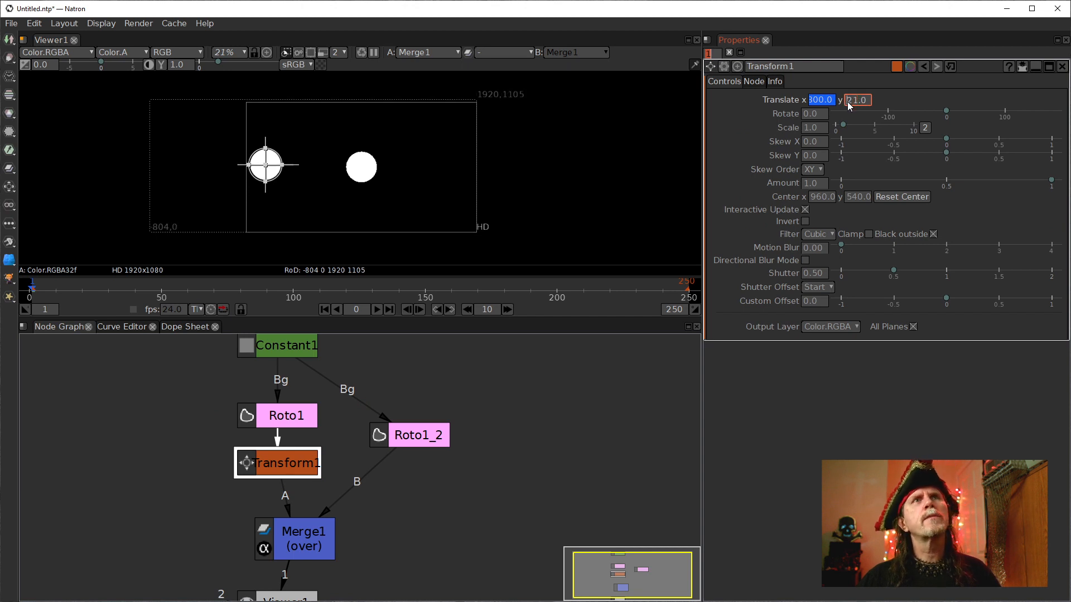
pyautogui.scroll(17, 844, 102)
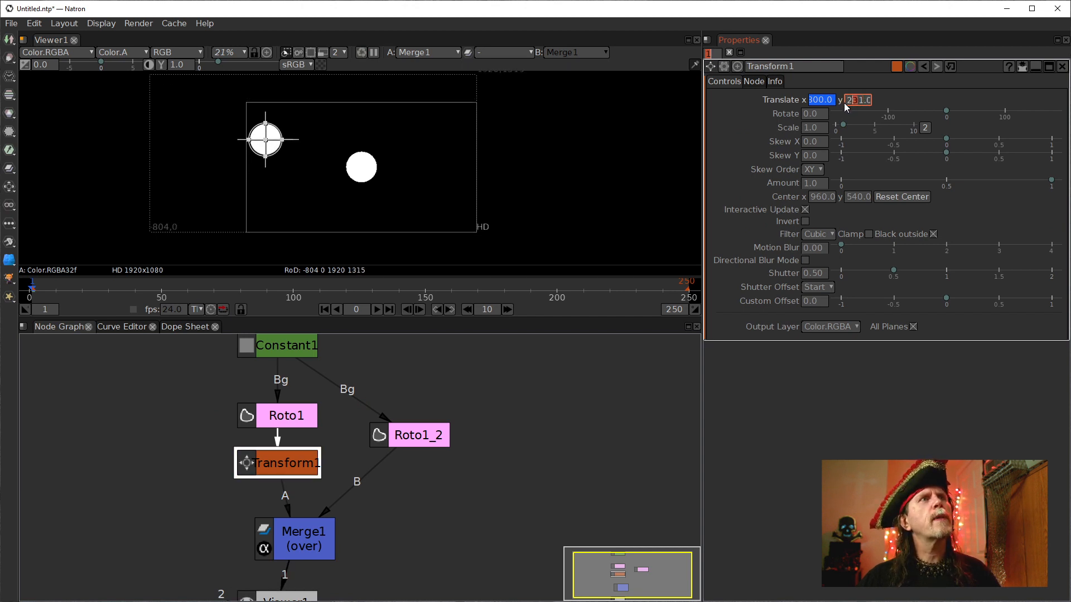
# Select the cloned Roto's ellipse and move it left, just below the first circle.
pyautogui.click(415, 435)
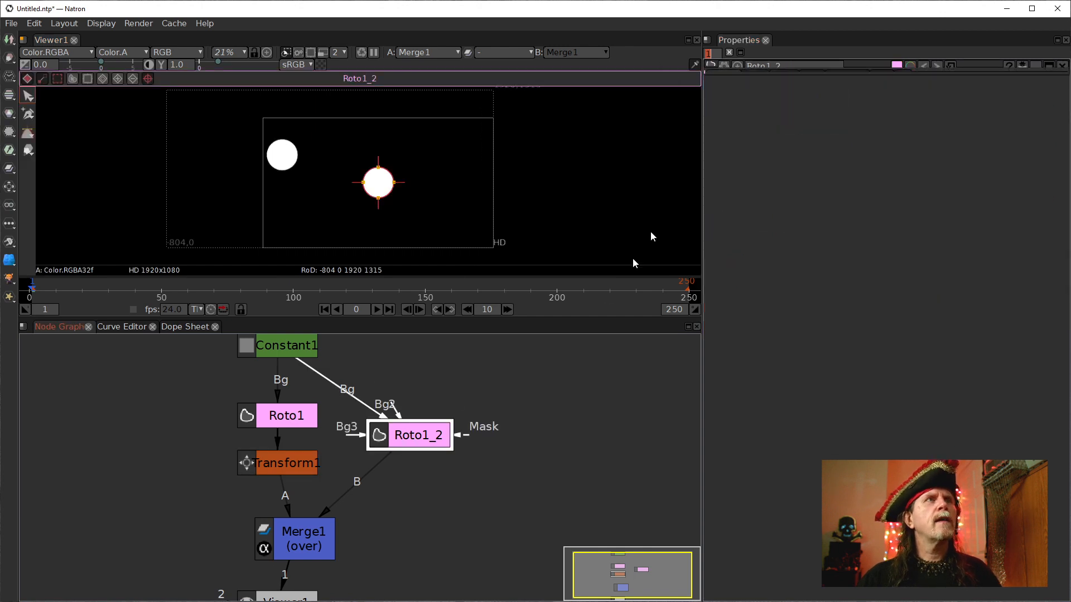
pyautogui.moveTo(338, 146); pyautogui.dragTo(419, 220)
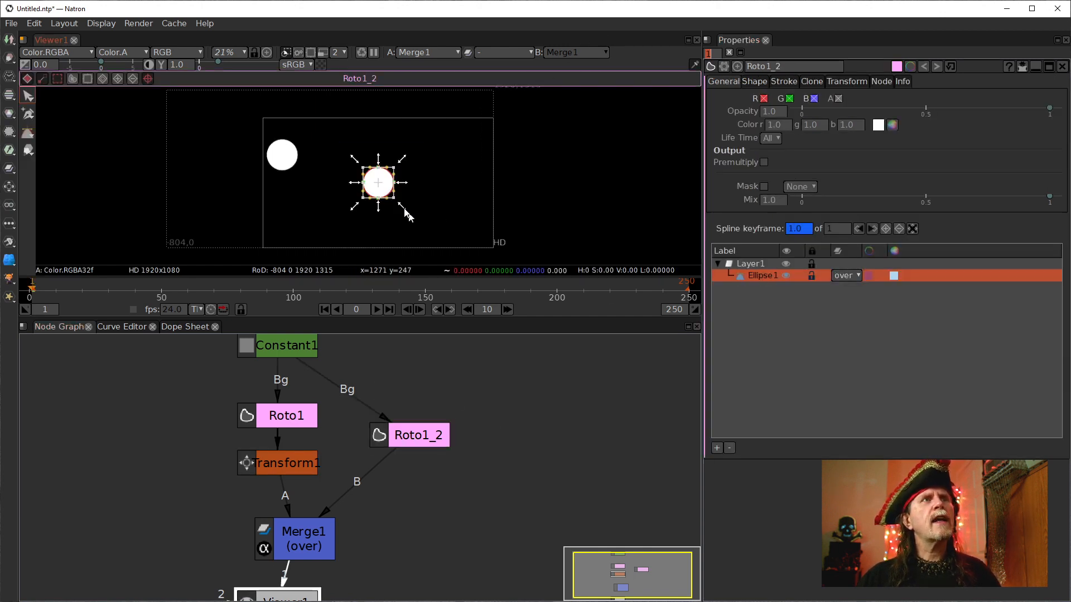
pyautogui.moveTo(383, 184); pyautogui.dragTo(281, 199)
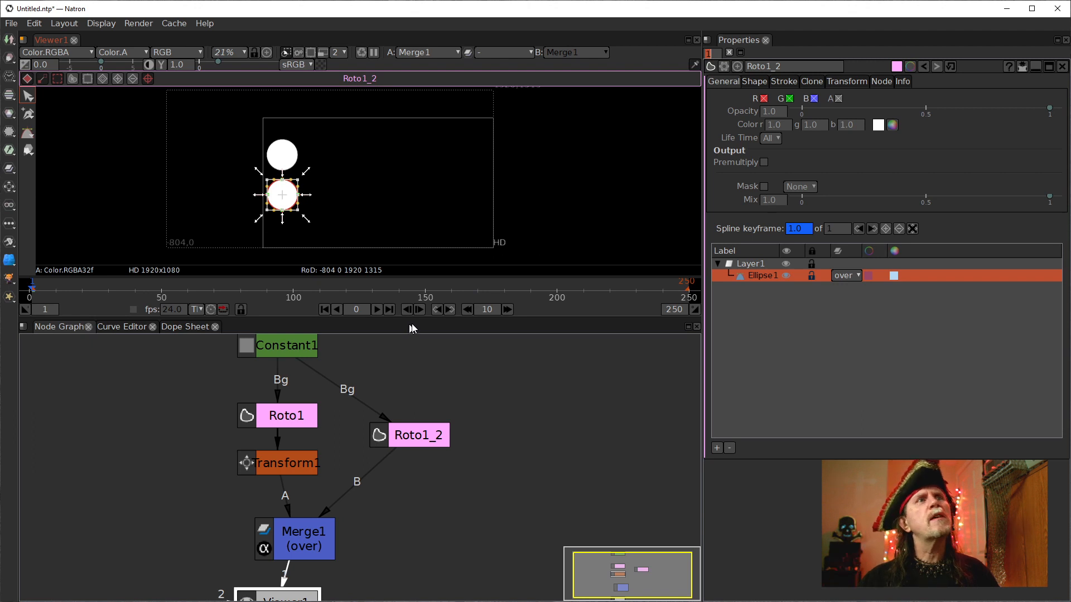
# Set the timeline frame increment to 12 and step forward by that increment.
pyautogui.click(491, 310)
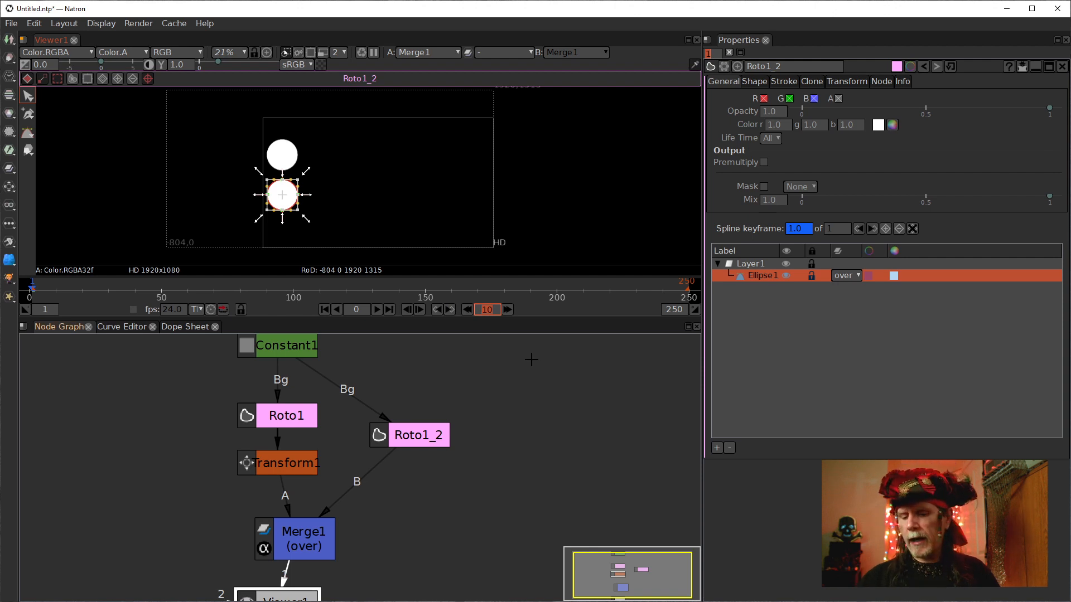
pyautogui.write('12')
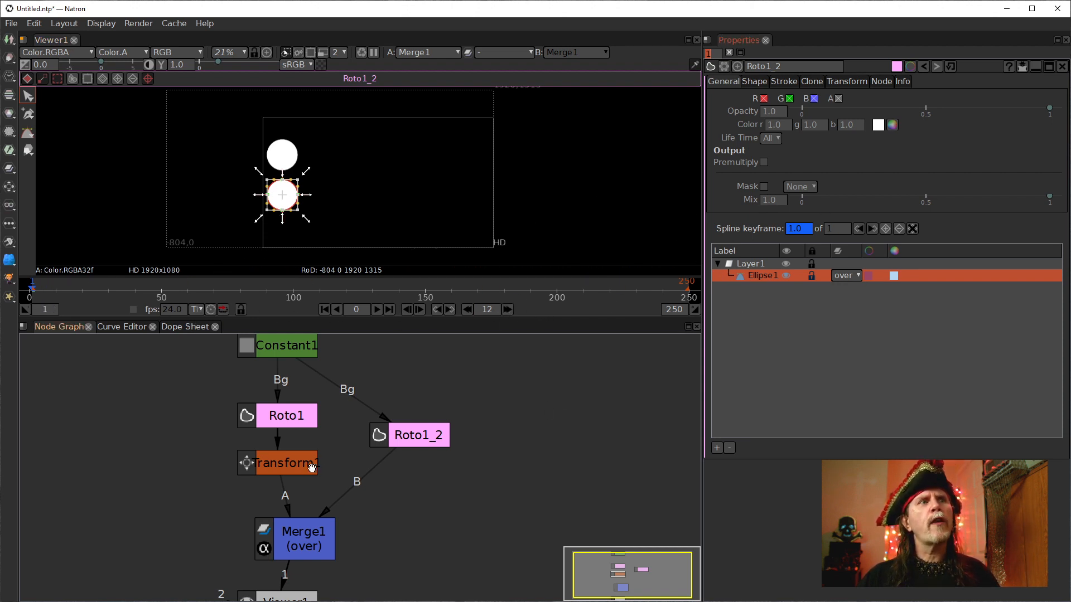
pyautogui.click(404, 441)
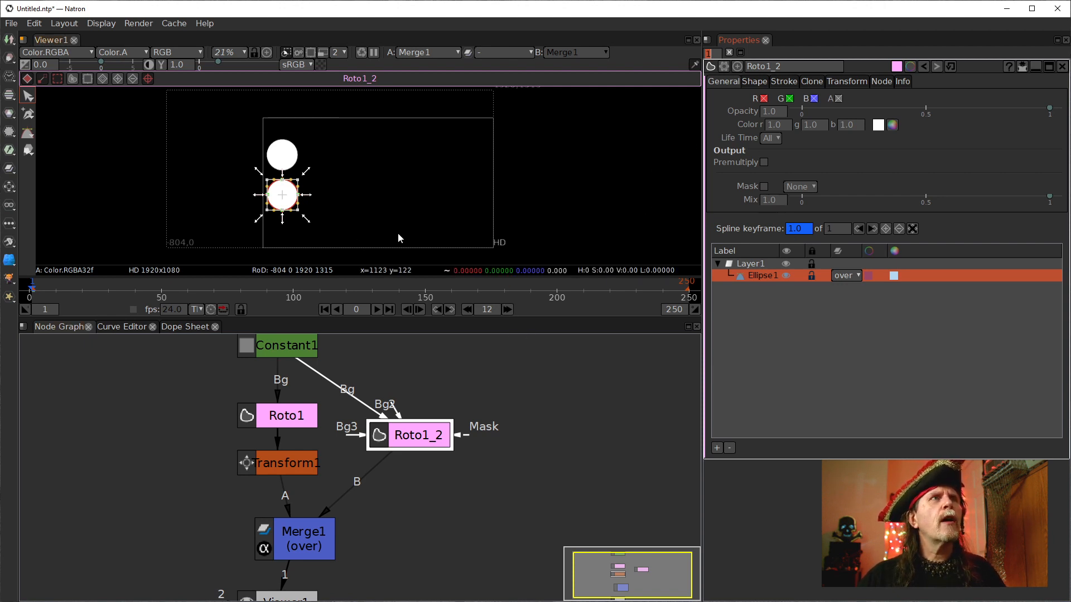
pyautogui.click(508, 310)
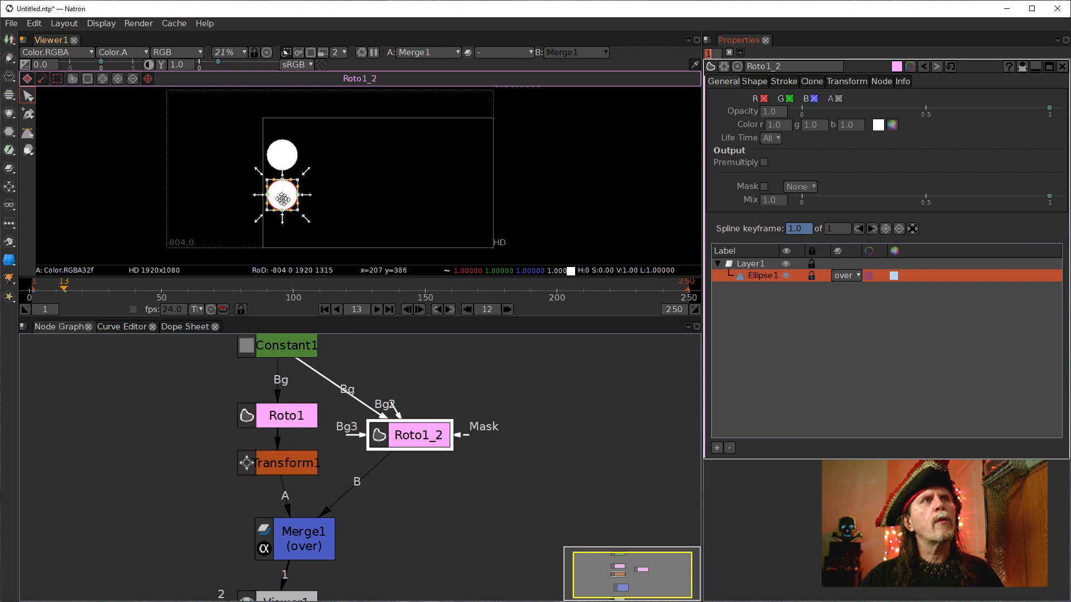
# Enable auto-keying and move the cloned circle to the right side of the frame.
pyautogui.click(87, 82)
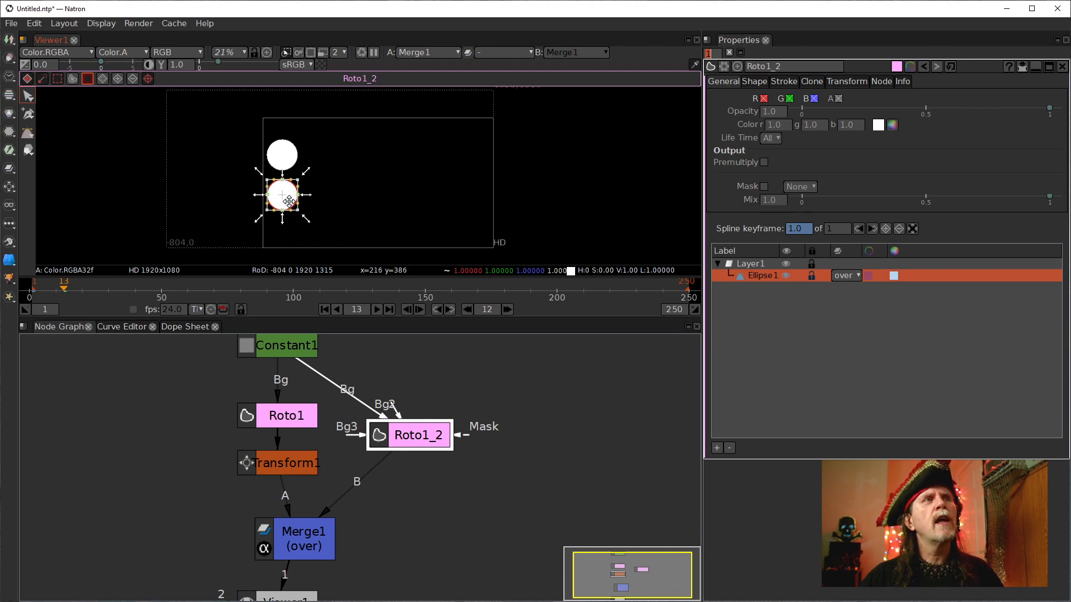
pyautogui.moveTo(289, 201); pyautogui.dragTo(434, 203)
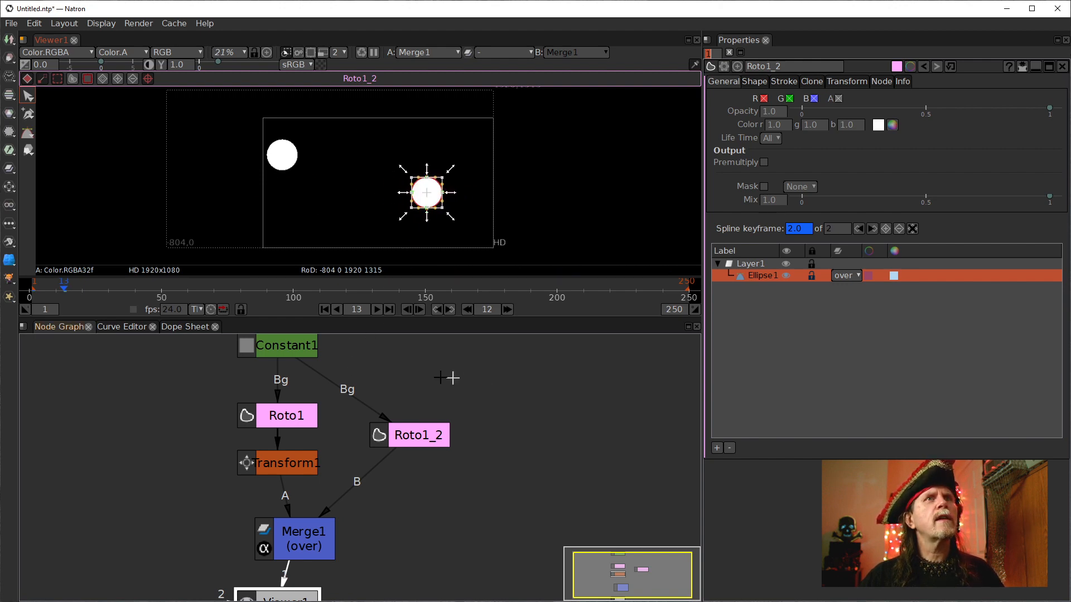
# Delete the cloned ellipse's keyframe at the current frame.
pyautogui.click(140, 326)
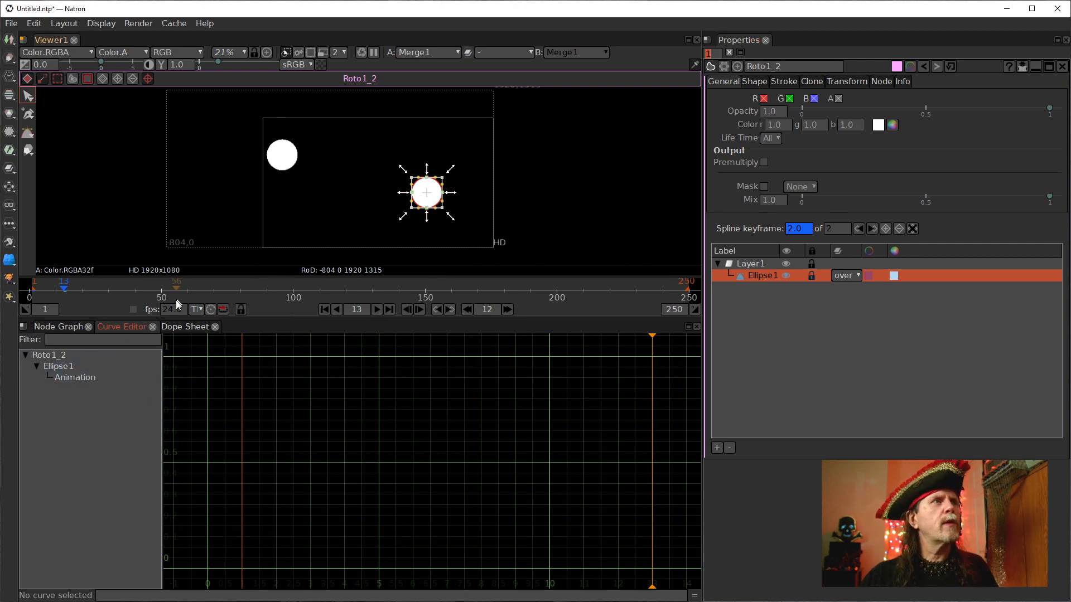
pyautogui.click(187, 327)
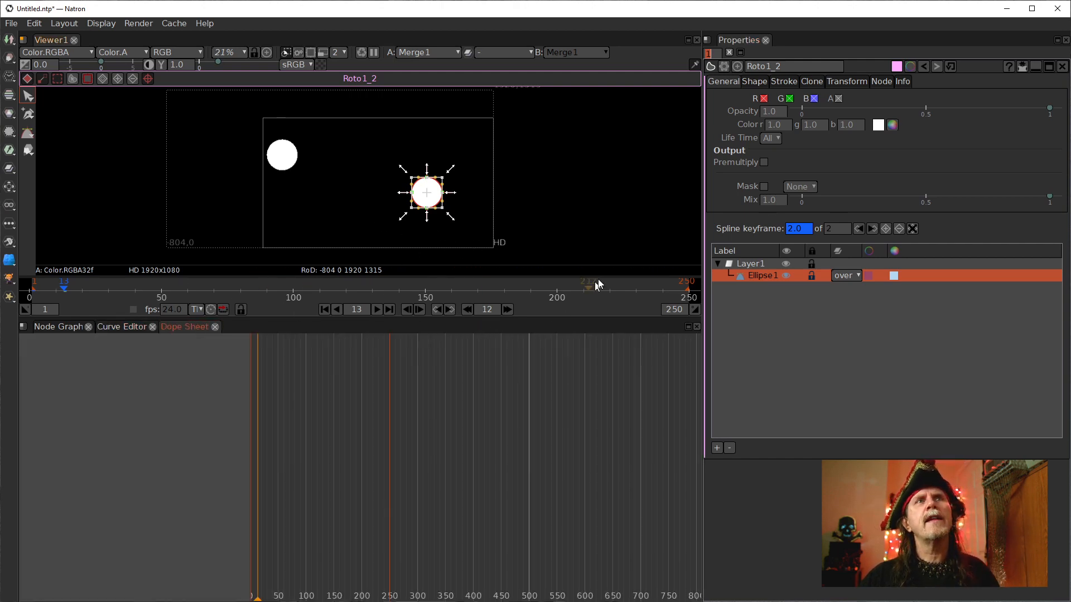
pyautogui.click(898, 230)
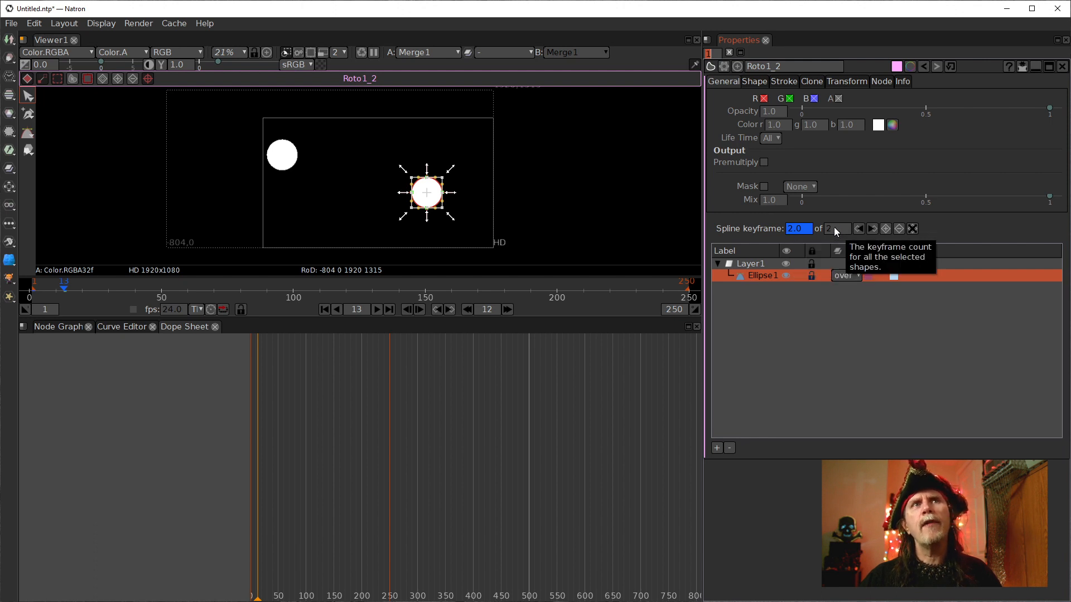
pyautogui.click(897, 229)
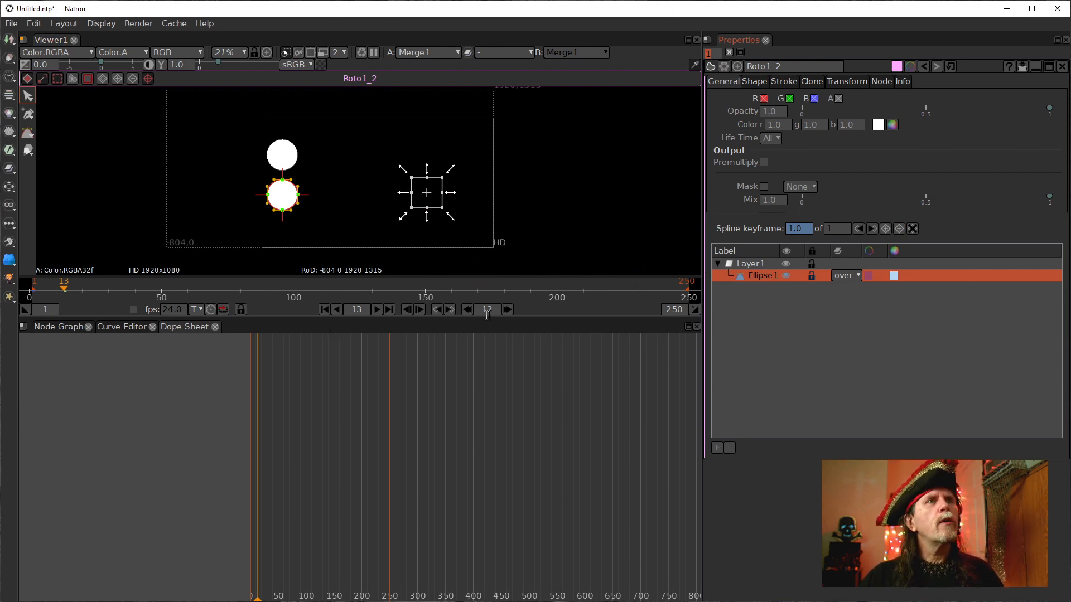
# Keyframe the cloned ellipse at frame 25, then move it to the right edge at frame 13.
pyautogui.click(508, 310)
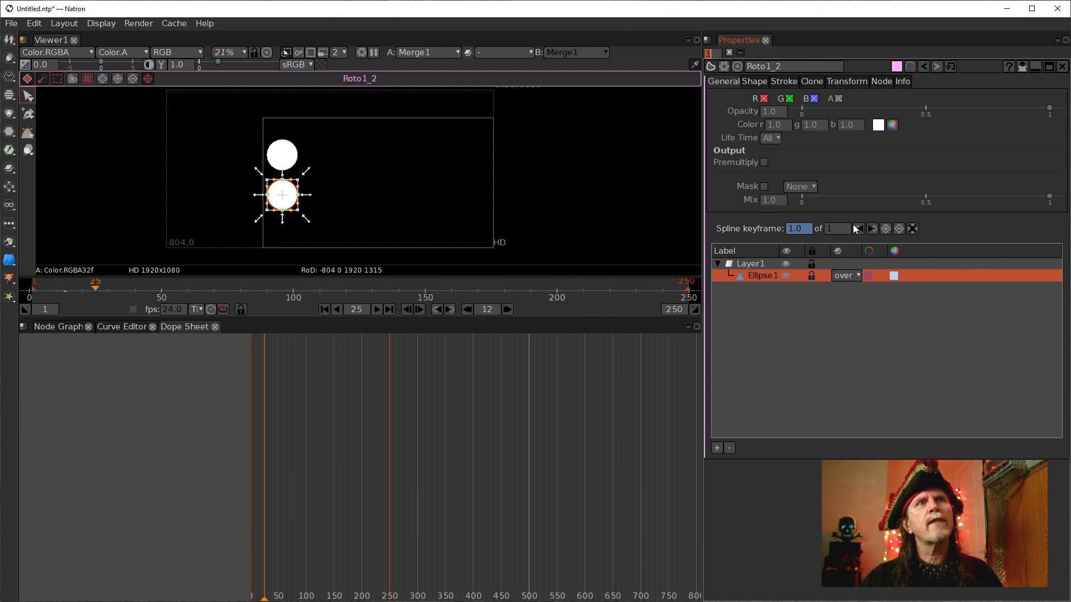
pyautogui.click(885, 228)
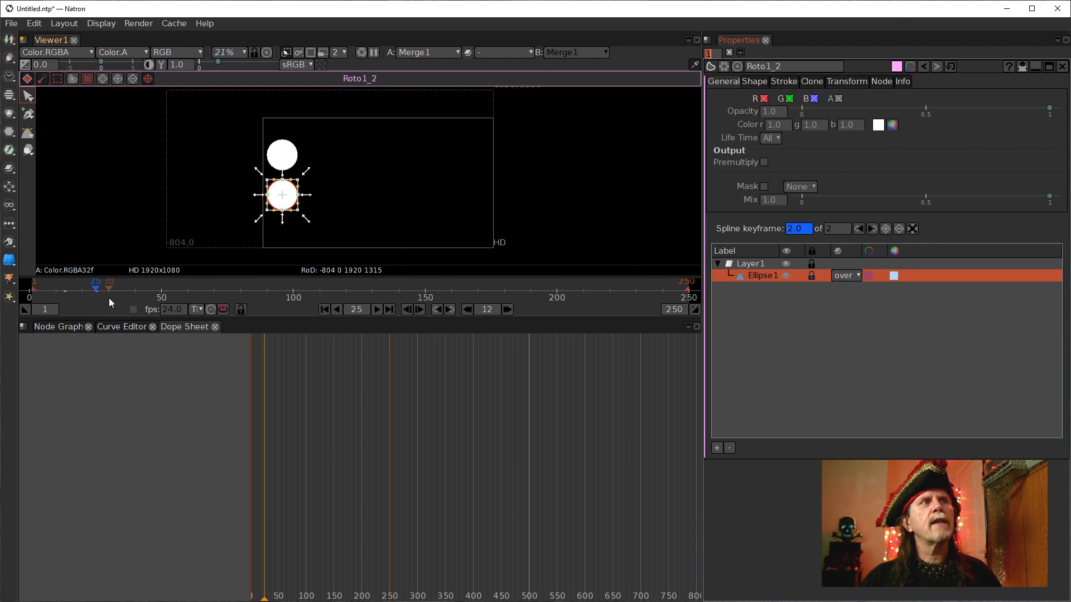
pyautogui.click(467, 309)
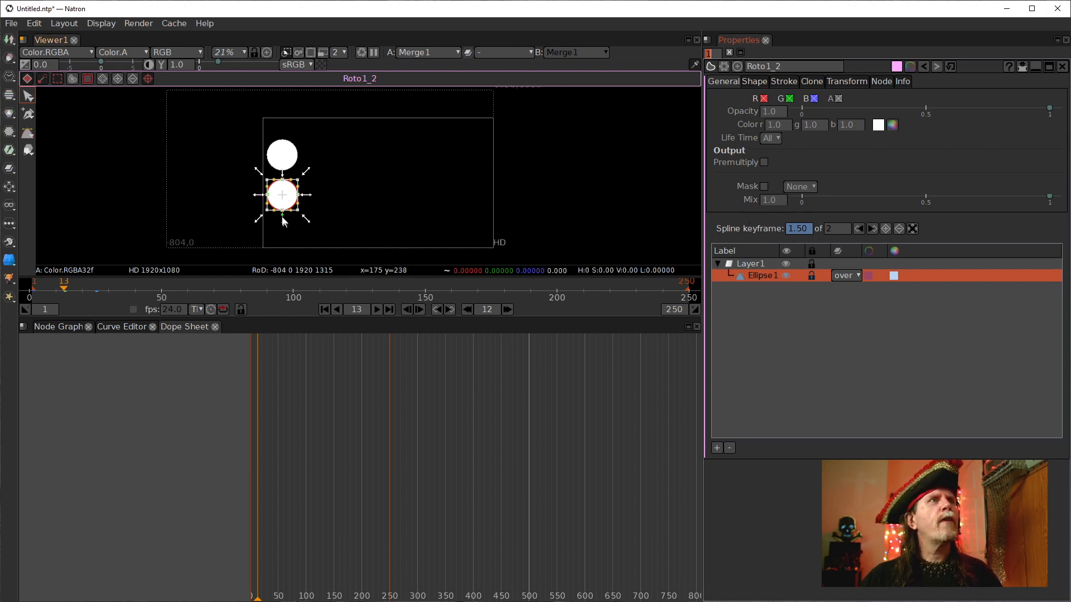
pyautogui.moveTo(289, 199); pyautogui.dragTo(478, 205)
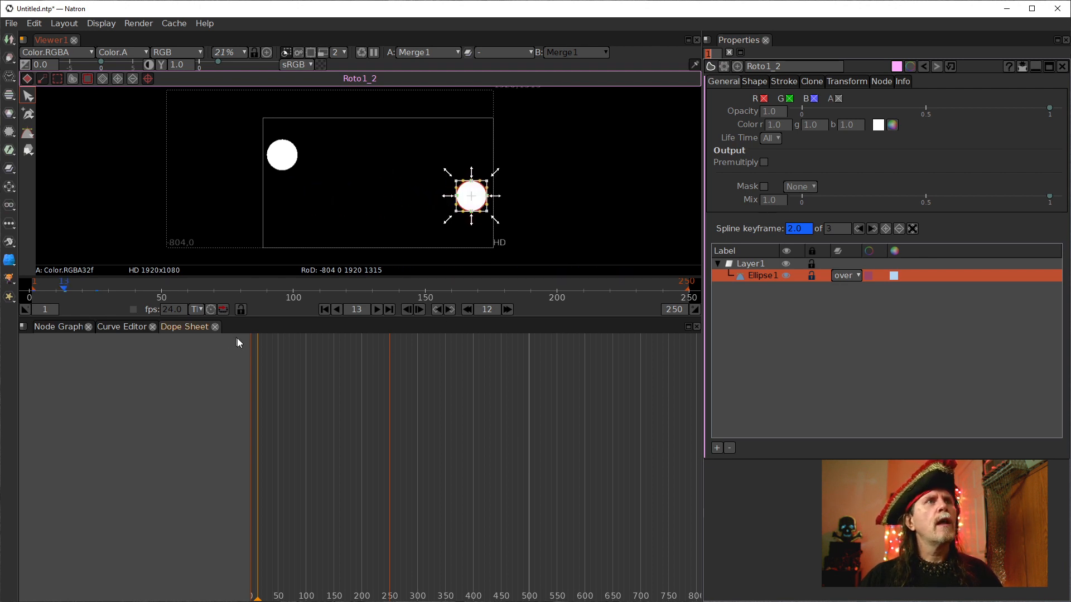
# Go to the first frame and set the playback end frame to 25.
pyautogui.click(324, 309)
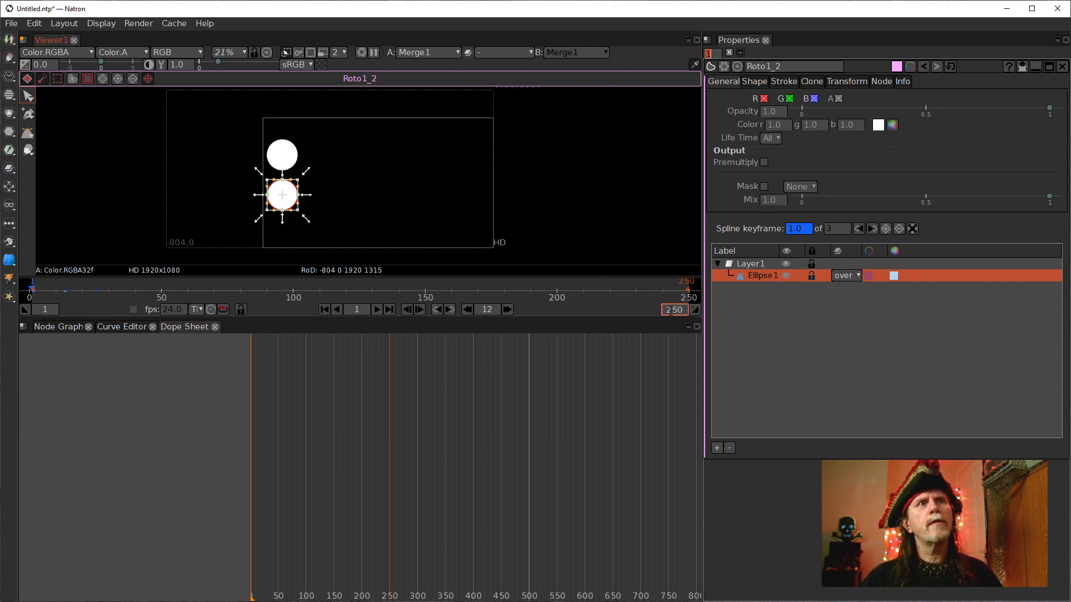
pyautogui.press('Return')
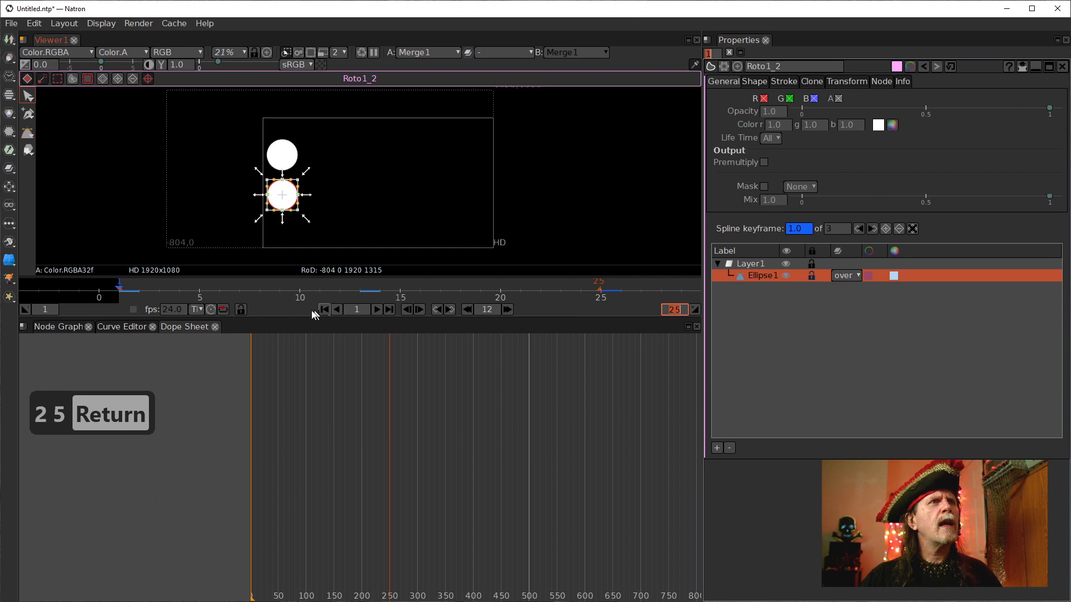
# Play the animation to preview the circles' motion, then return to frame 1.
pyautogui.click(377, 309)
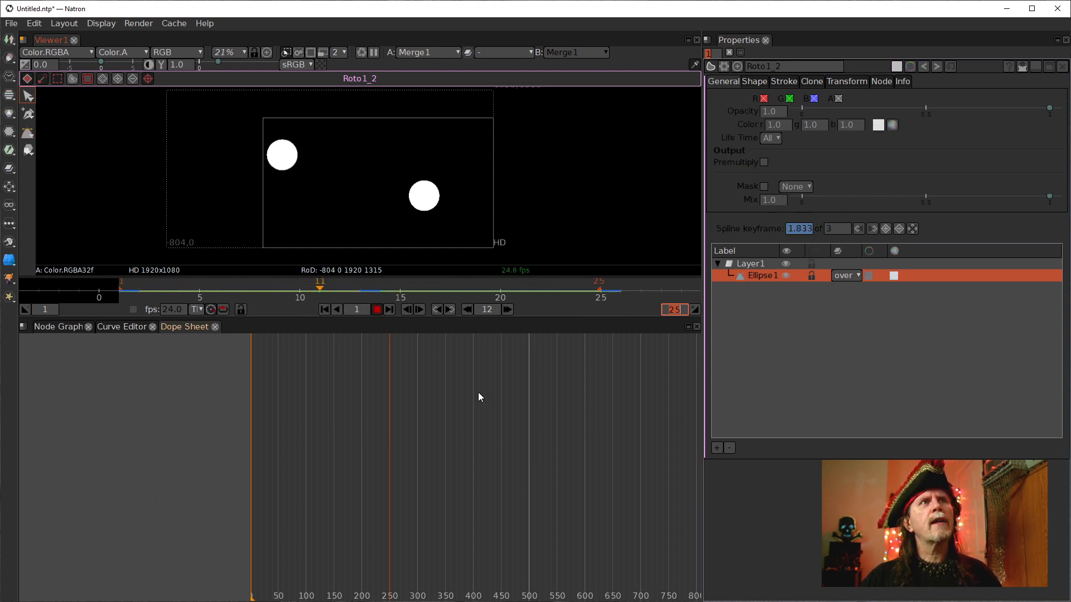
pyautogui.click(377, 310)
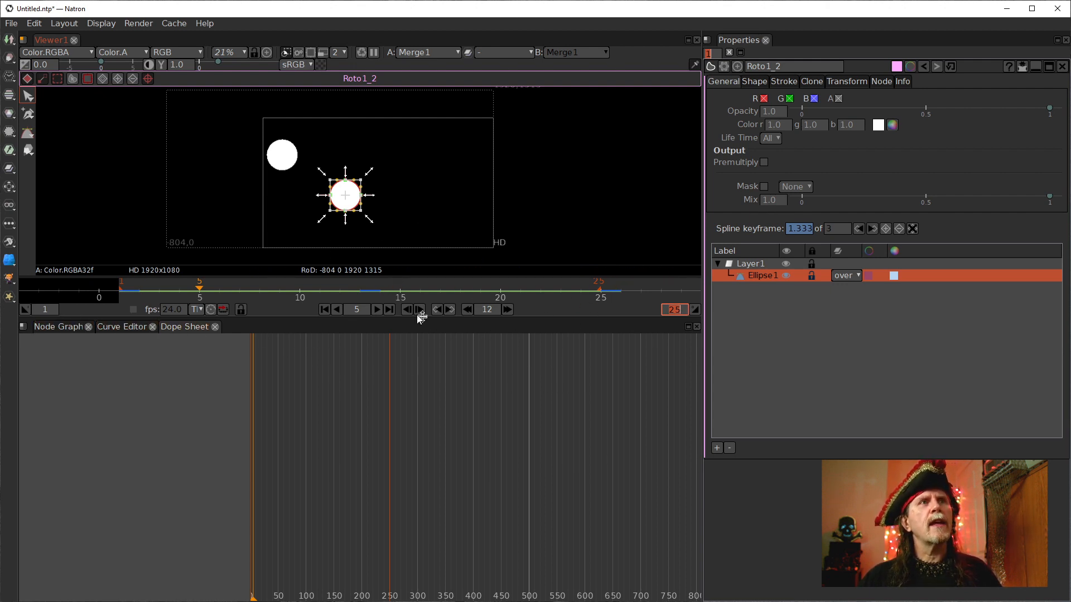
pyautogui.click(333, 310)
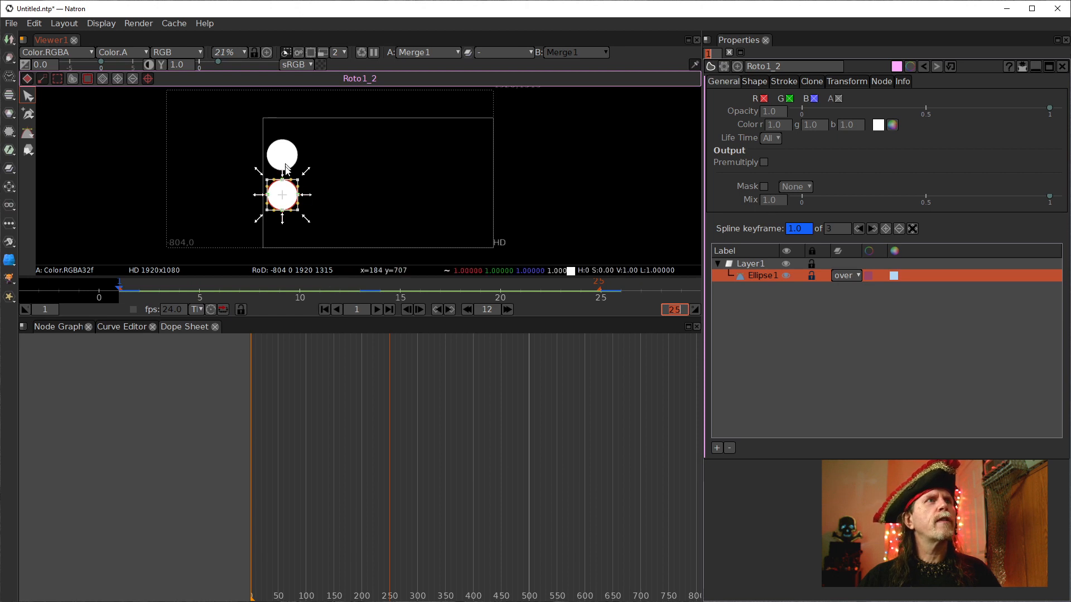
# Open Transform1 and move its circle to the right at frame 13.
pyautogui.click(71, 326)
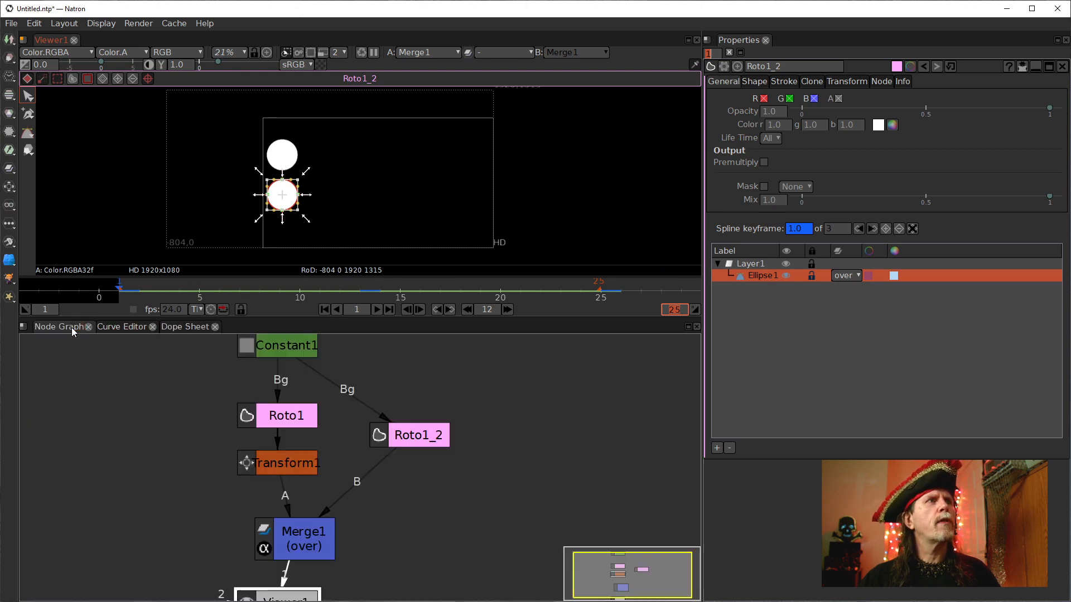
pyautogui.doubleClick(286, 476)
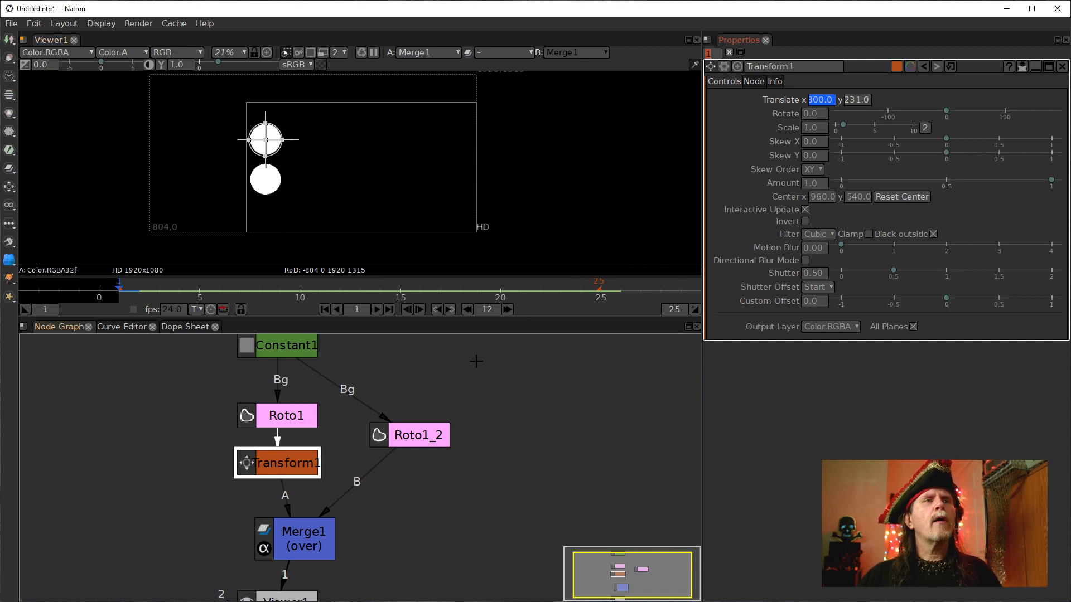
pyautogui.click(508, 310)
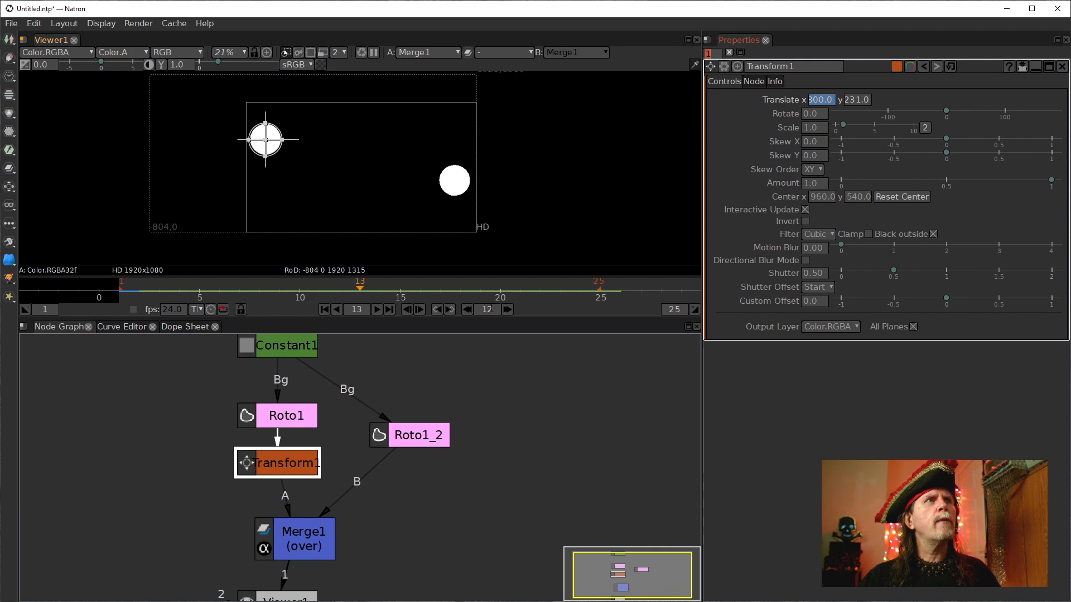
pyautogui.moveTo(267, 144); pyautogui.dragTo(456, 144)
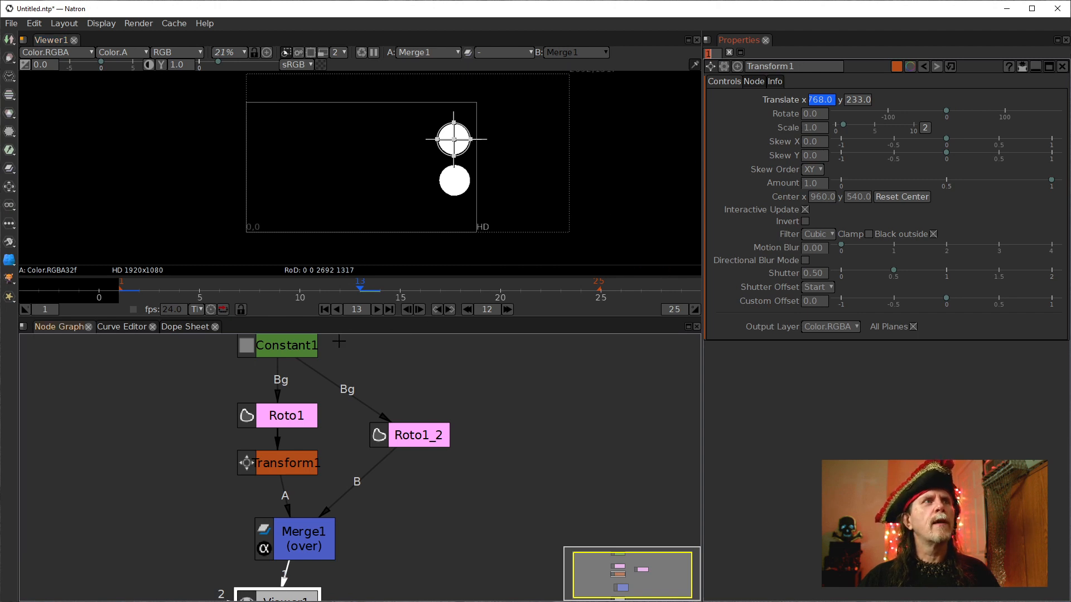
# Remove the Translate key at frame 13.
pyautogui.rightClick(825, 101)
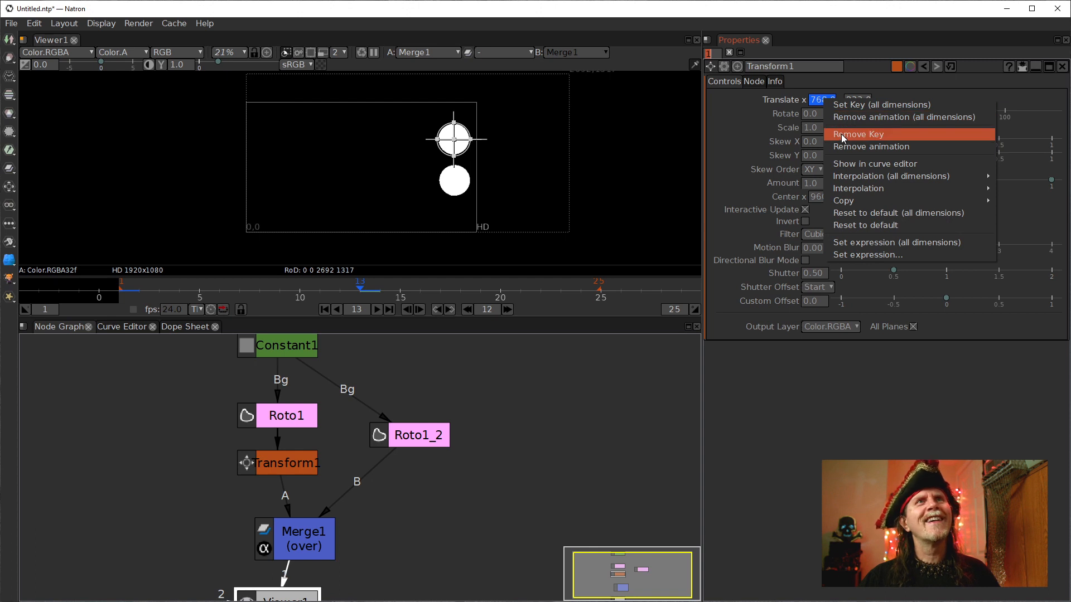
pyautogui.click(844, 136)
# Step to frame 25 and set a Translate keyframe there.
pyautogui.click(507, 310)
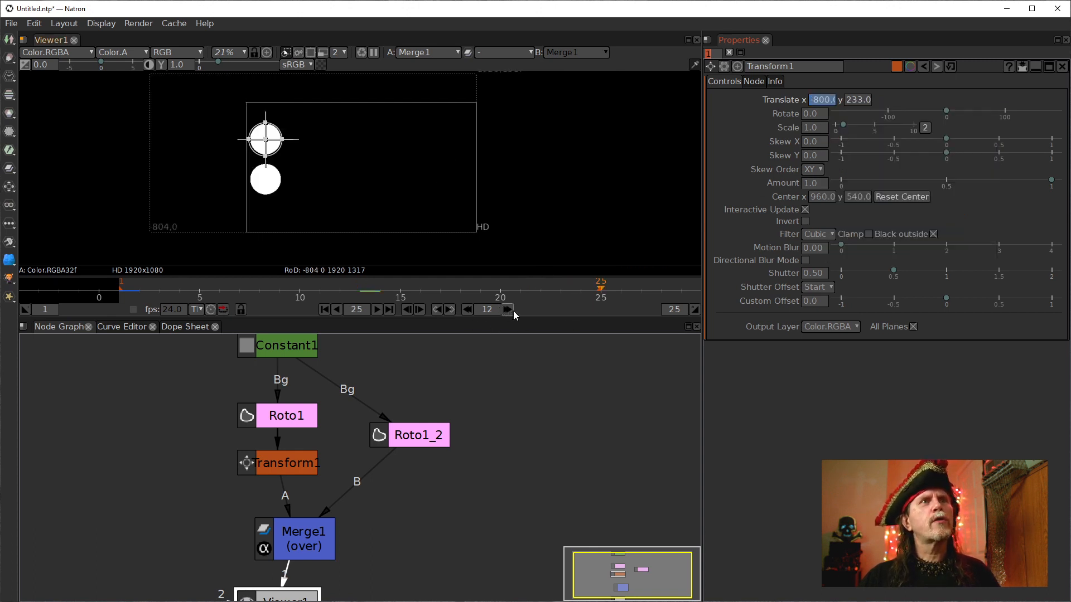
pyautogui.rightClick(815, 101)
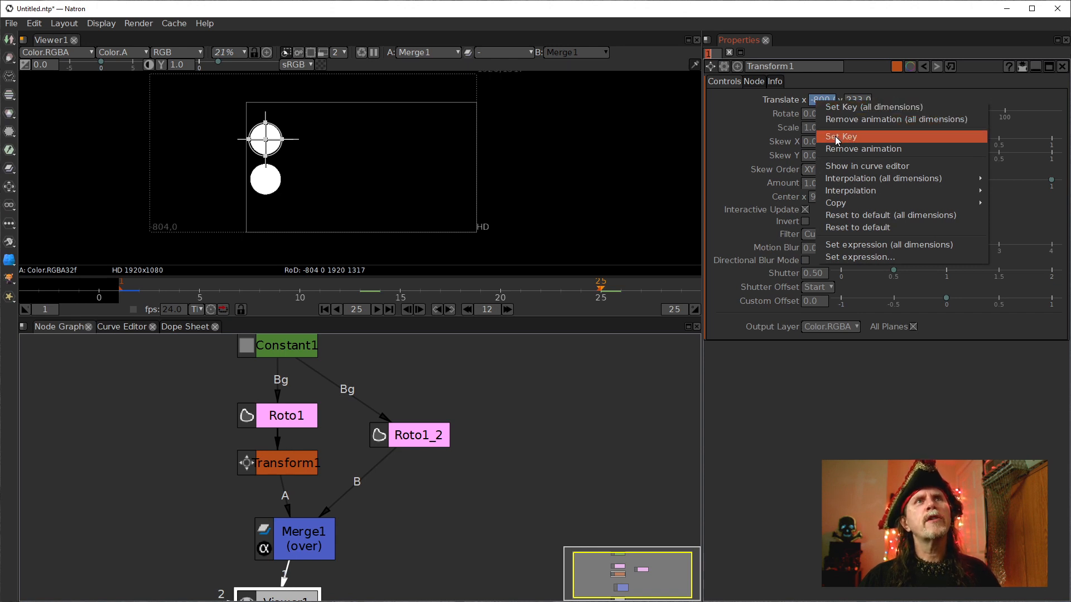
pyautogui.click(834, 136)
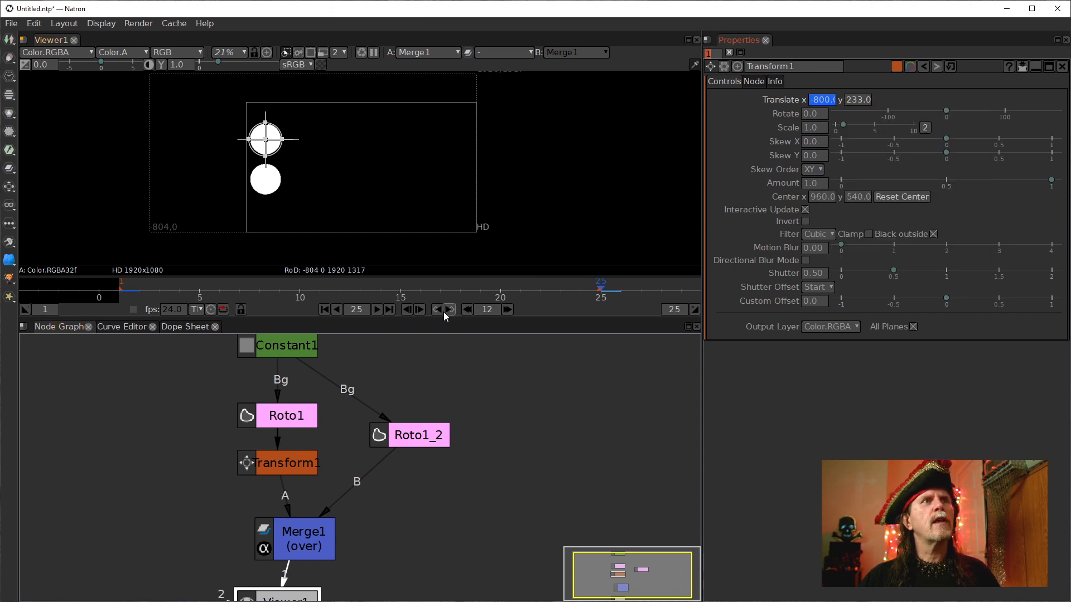
# At frame 13, move the transformed circle to the right edge of the frame.
pyautogui.click(467, 311)
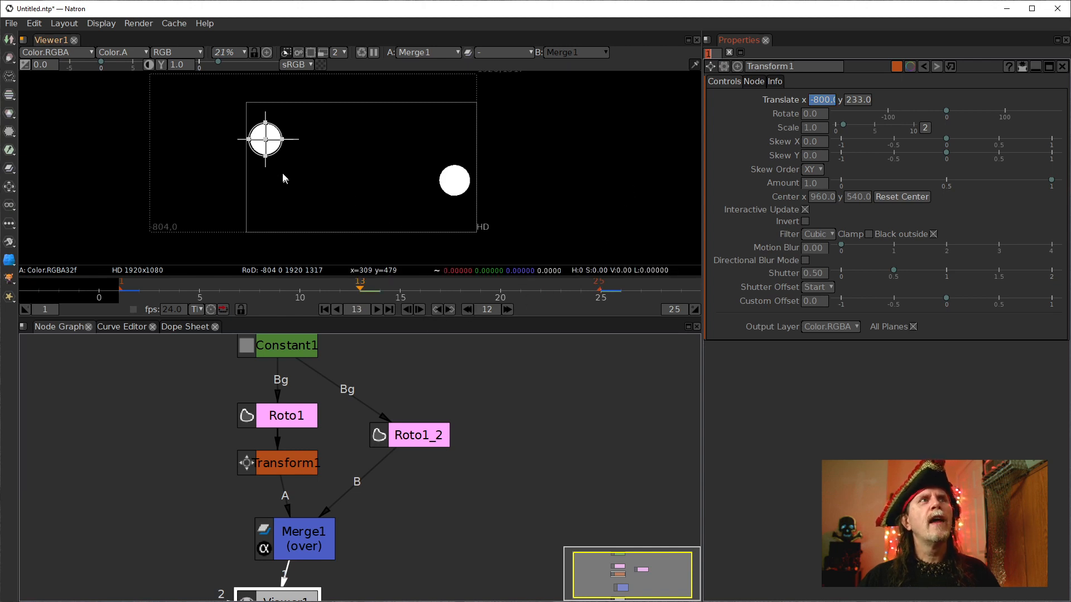
pyautogui.moveTo(266, 140); pyautogui.dragTo(456, 139)
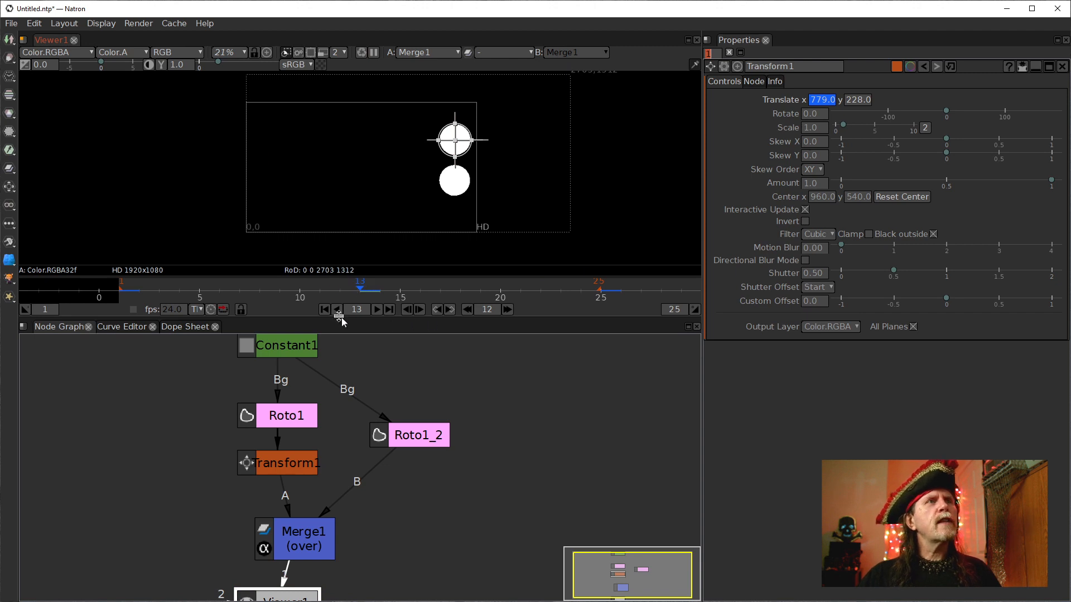
# Rewind and play the animation to preview both circles.
pyautogui.click(323, 309)
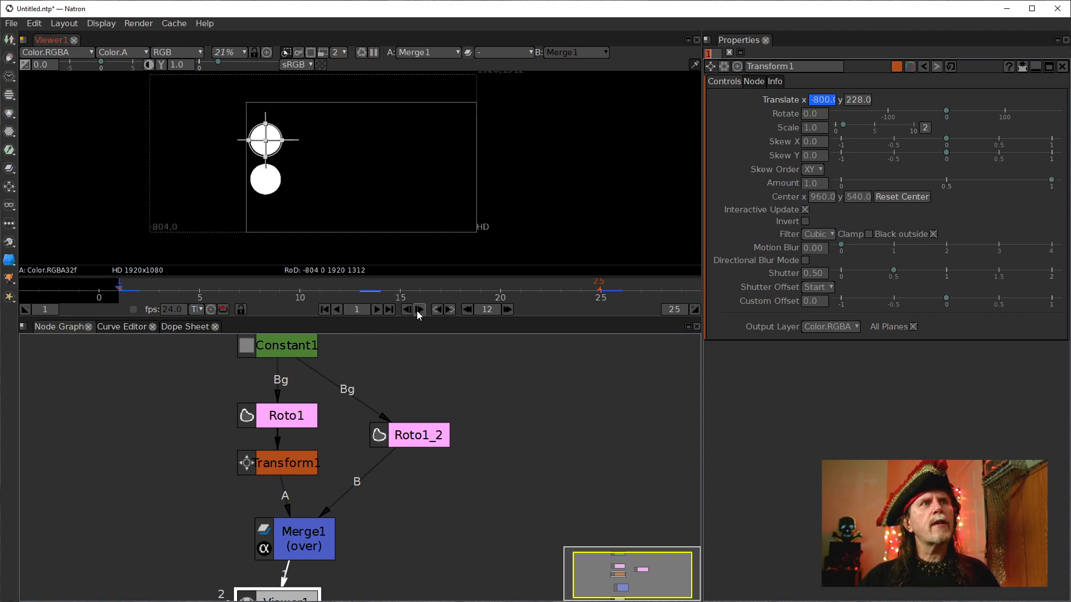
pyautogui.click(377, 309)
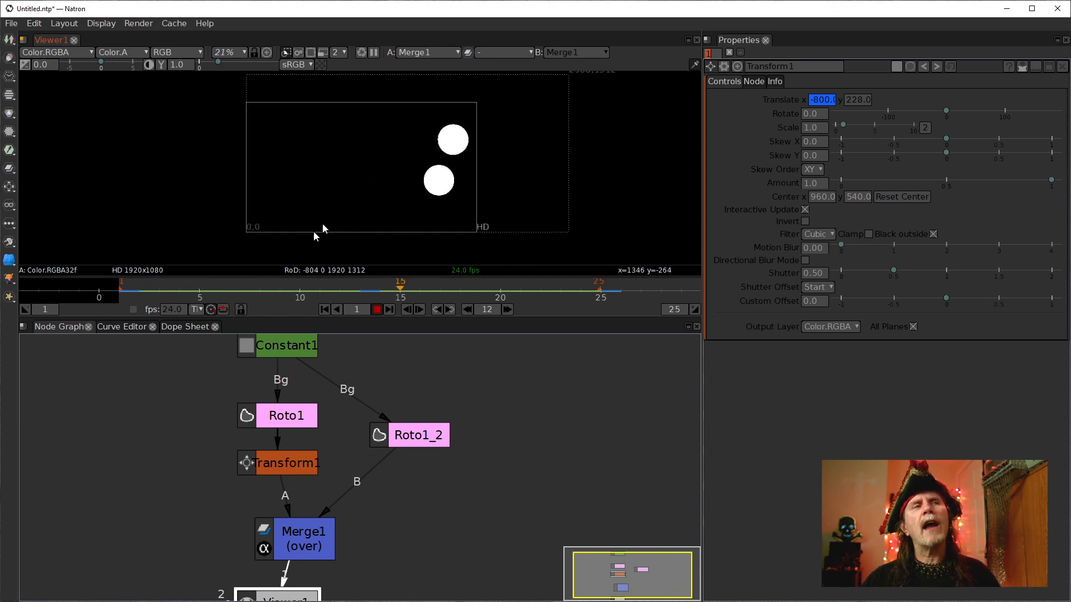
# In the Curve Editor, give the Translate x curve's peak keyframe Linear interpolation.
pyautogui.click(138, 326)
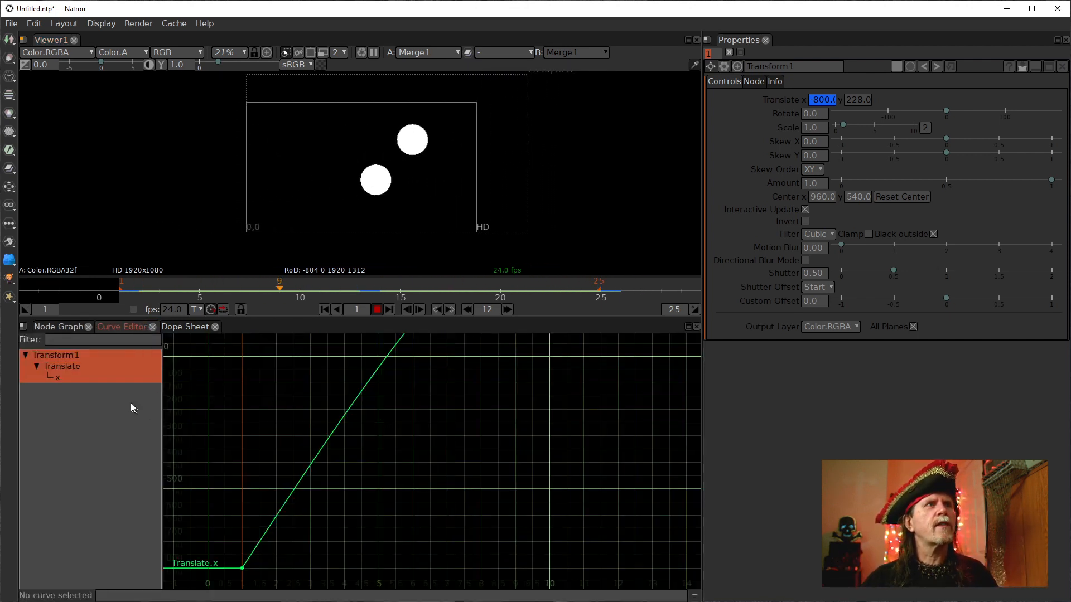
pyautogui.scroll(-1, 421, 416)
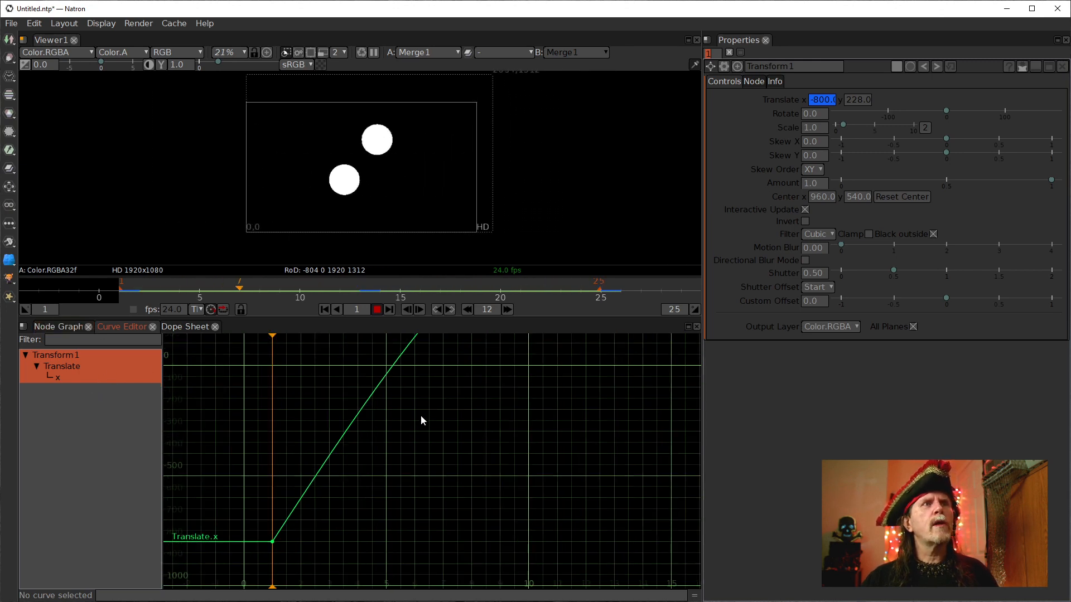
pyautogui.press('f')
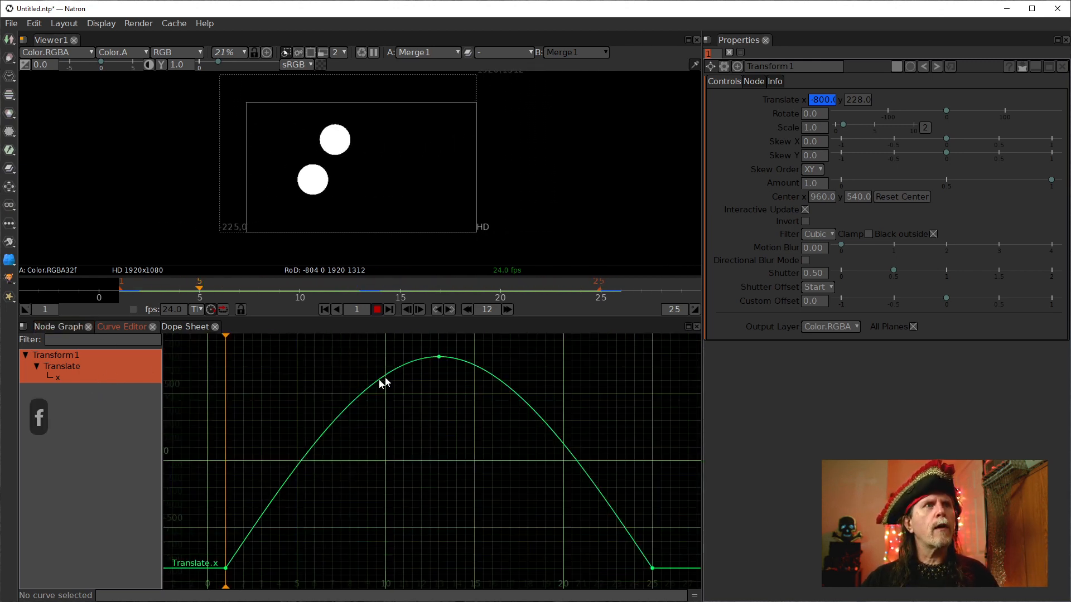
pyautogui.moveTo(517, 434); pyautogui.dragTo(371, 337)
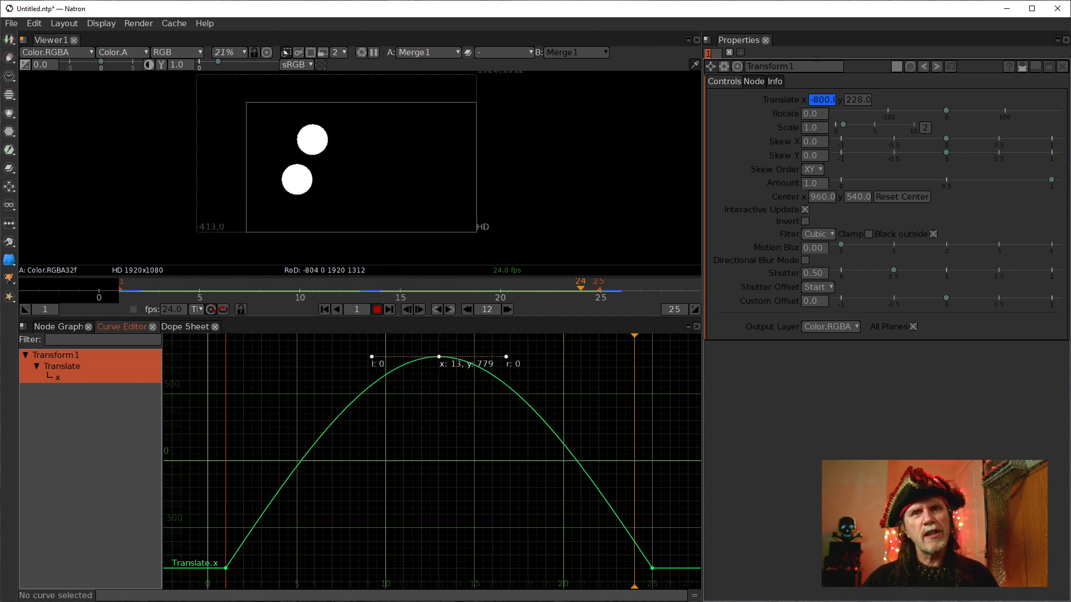
pyautogui.rightClick(438, 363)
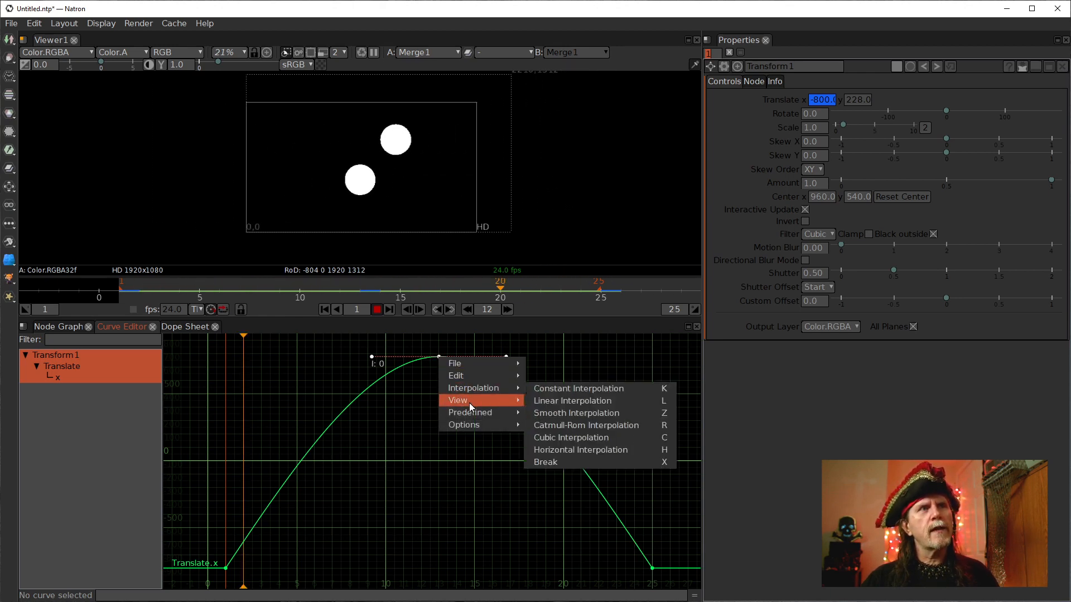
pyautogui.click(595, 399)
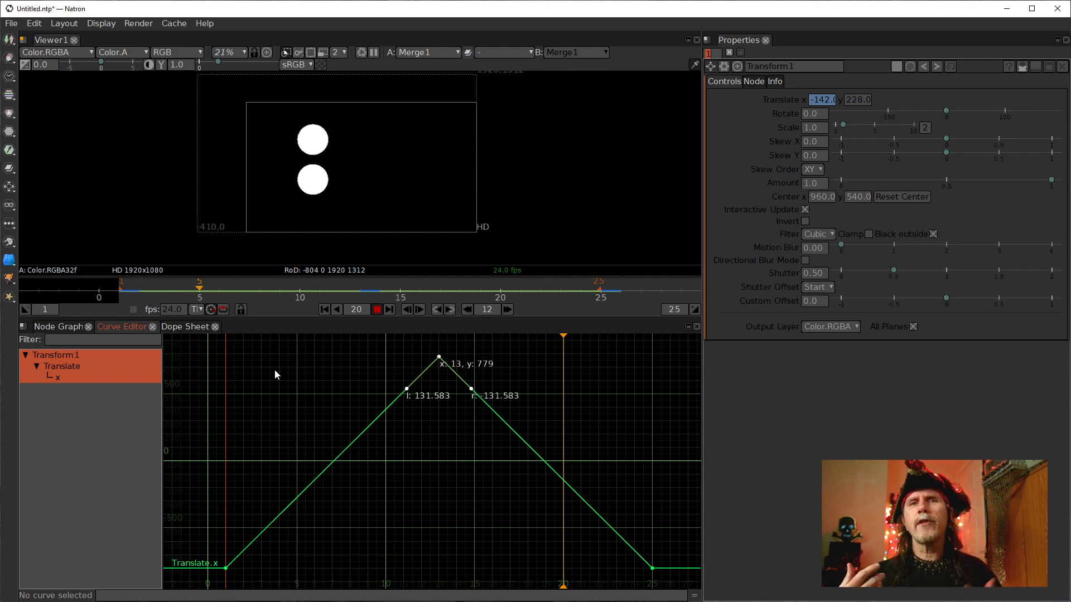
# Select the Roto1_2 node in the node graph.
pyautogui.click(54, 329)
pyautogui.click(416, 434)
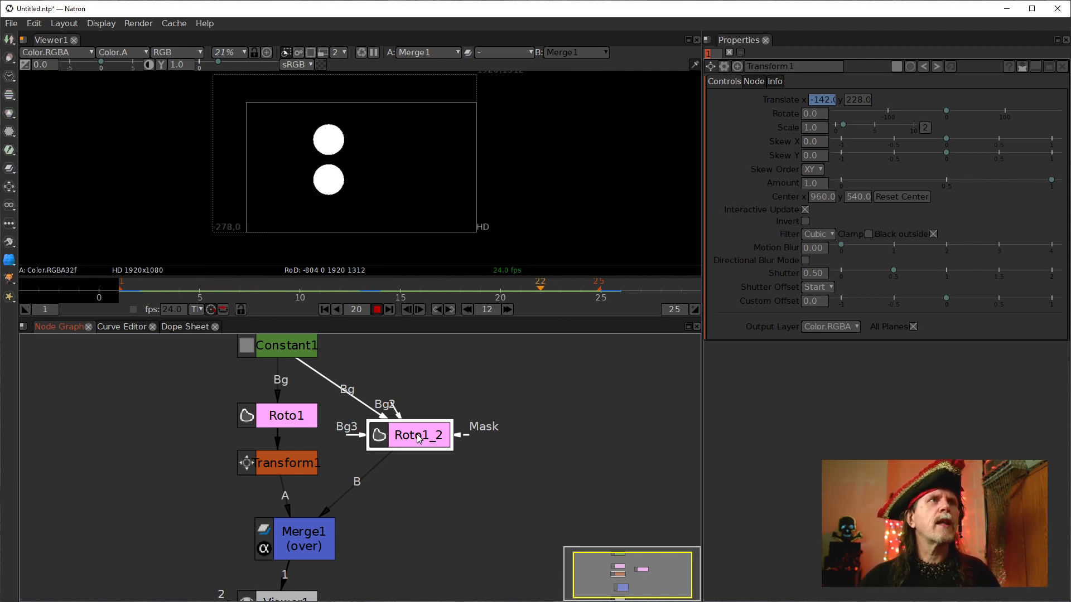
pyautogui.click(122, 329)
pyautogui.click(60, 327)
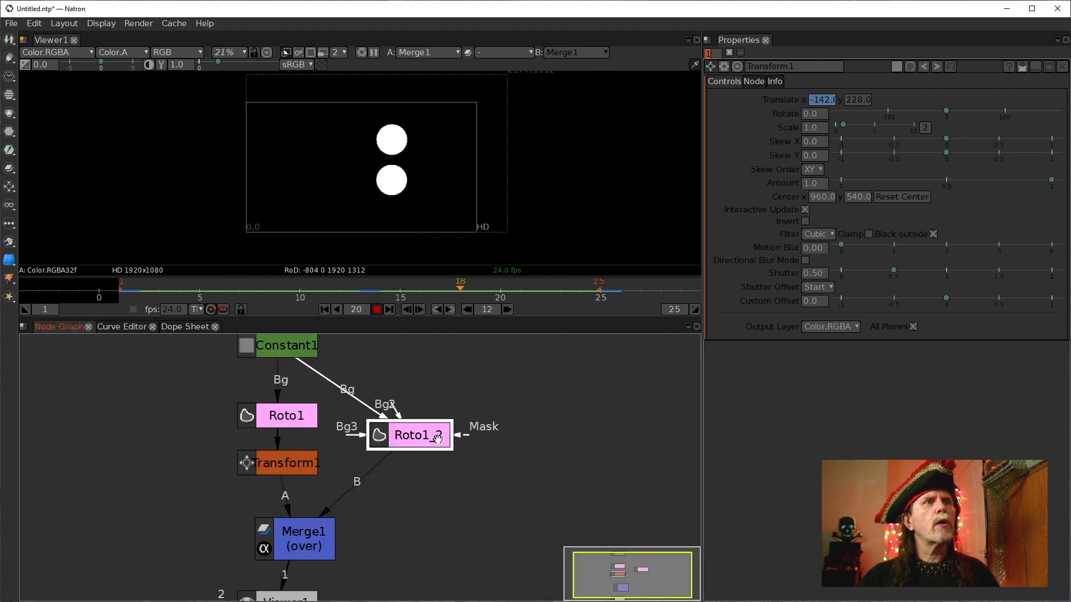
# Open the Roto1_2 ellipse's animation curve in the Curve Editor and frame it in view.
pyautogui.doubleClick(418, 436)
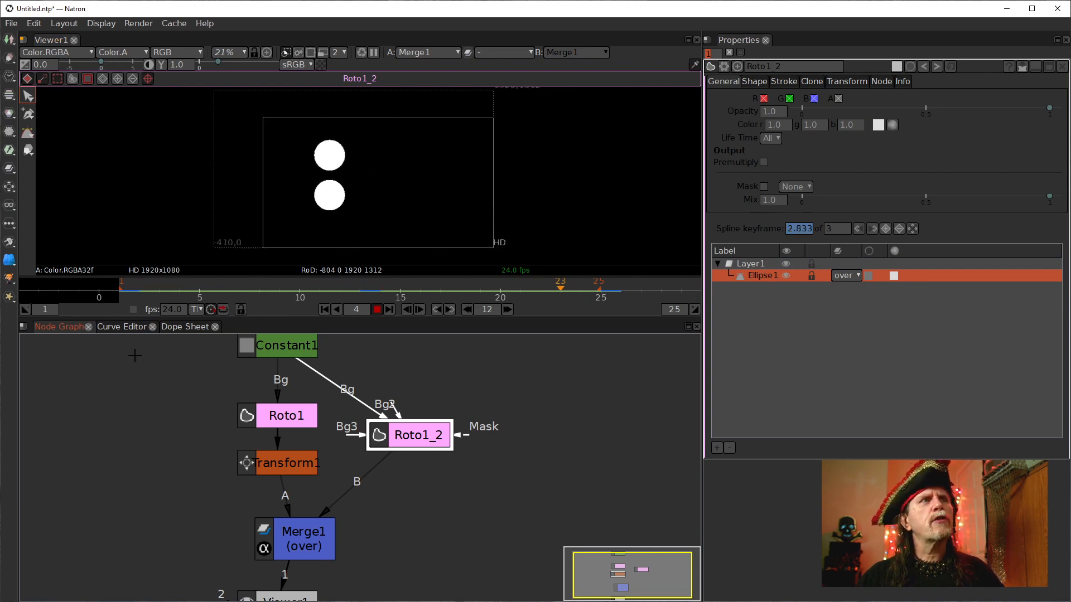
pyautogui.click(119, 329)
pyautogui.click(88, 379)
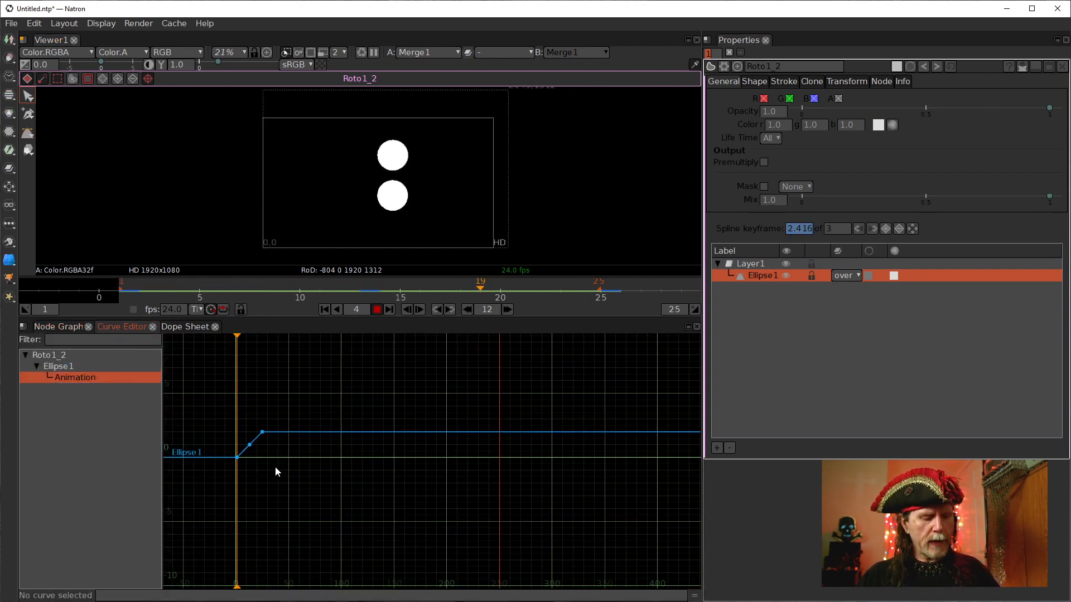
pyautogui.press('f')
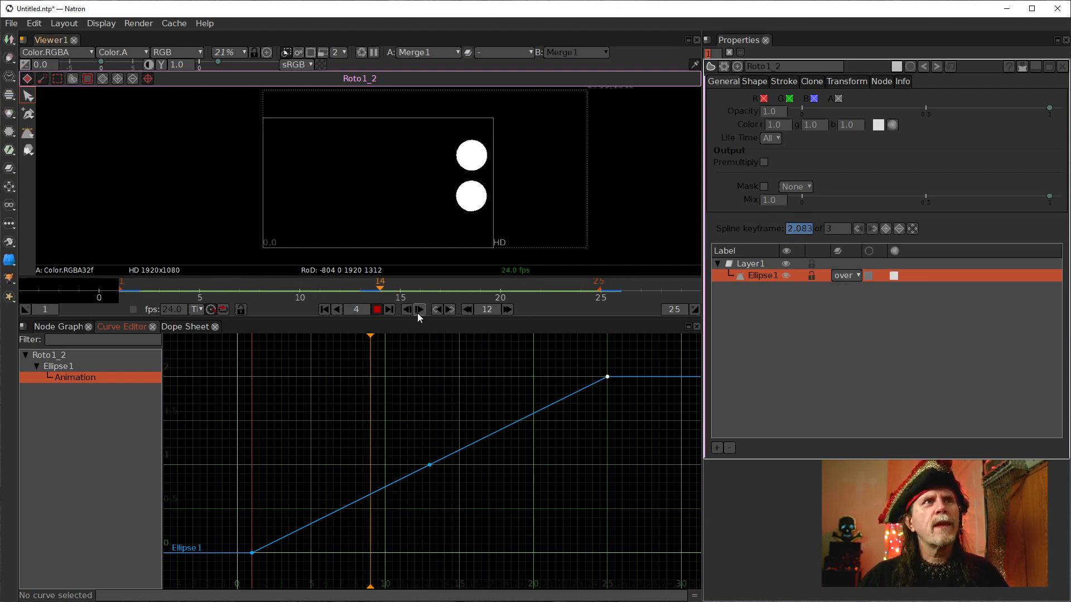
# Rewind and step through the ellipse's keyframes to inspect its motion at each key.
pyautogui.click(375, 309)
pyautogui.click(325, 309)
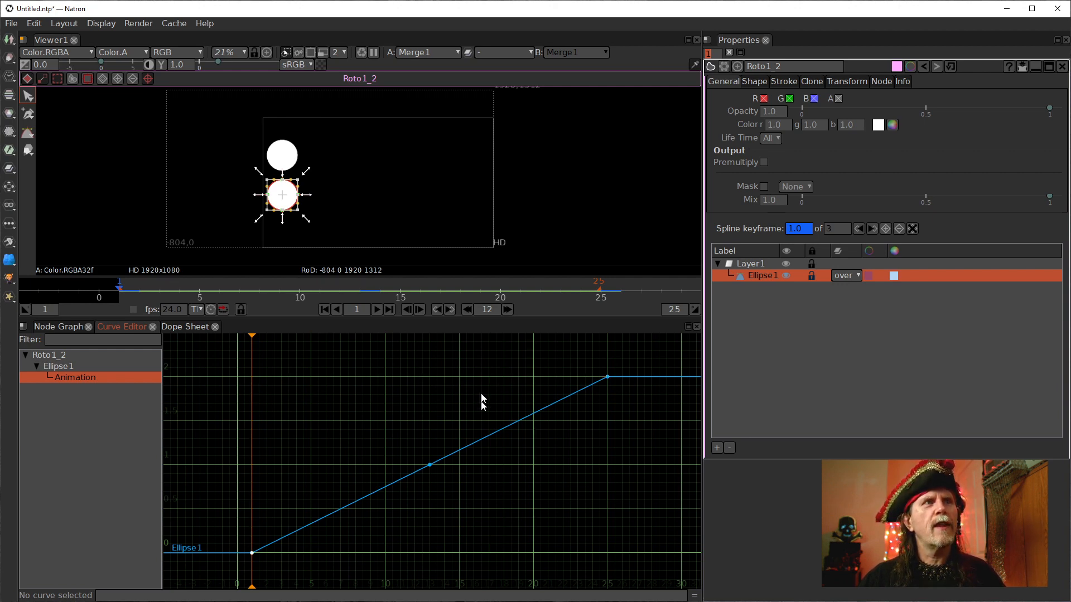
pyautogui.click(449, 309)
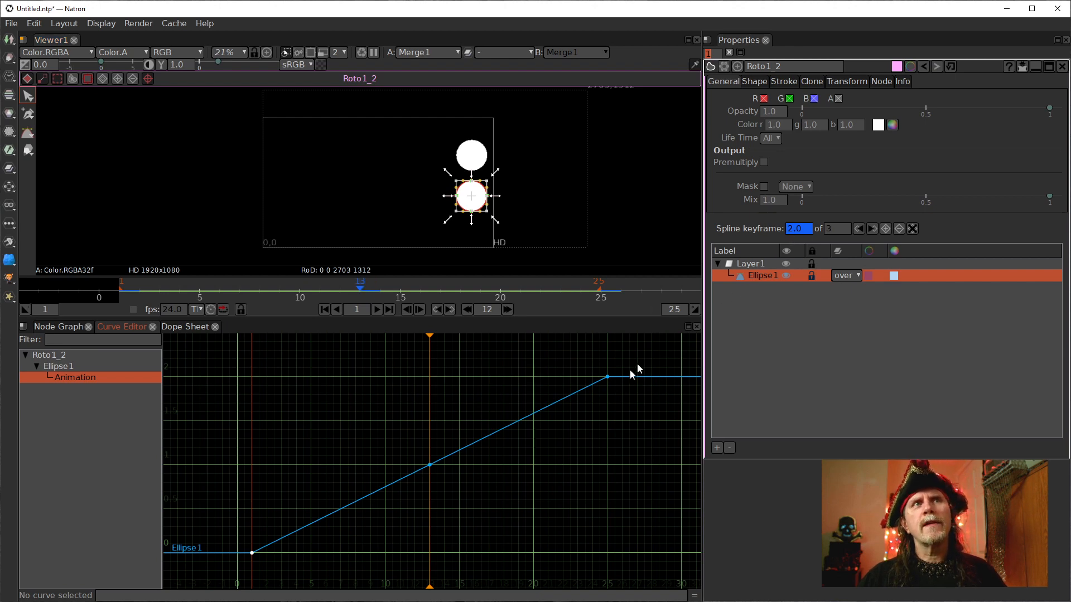
pyautogui.click(450, 309)
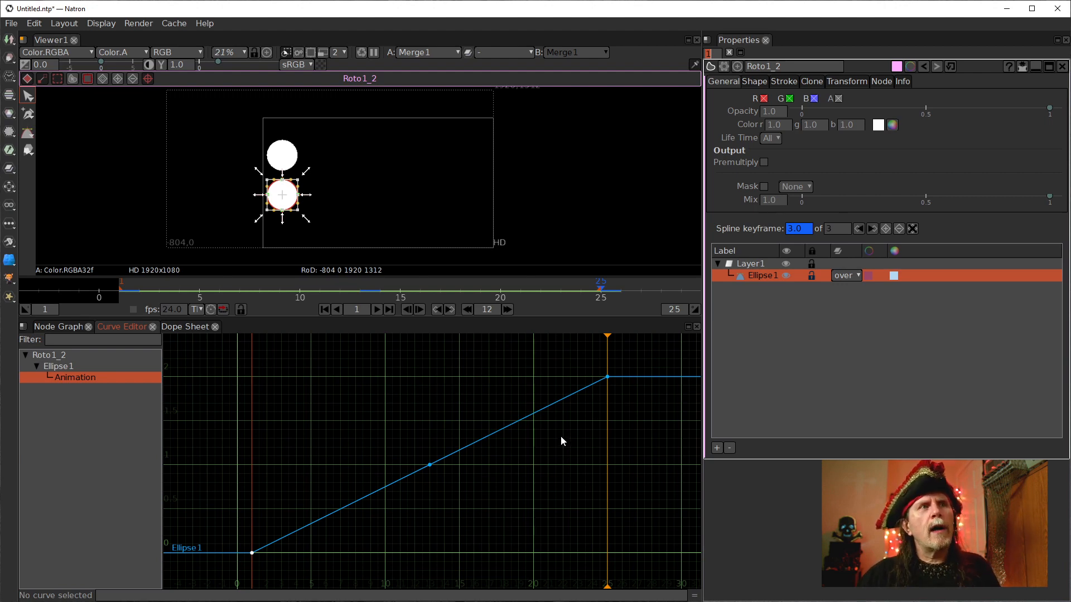
pyautogui.moveTo(401, 436); pyautogui.dragTo(477, 512)
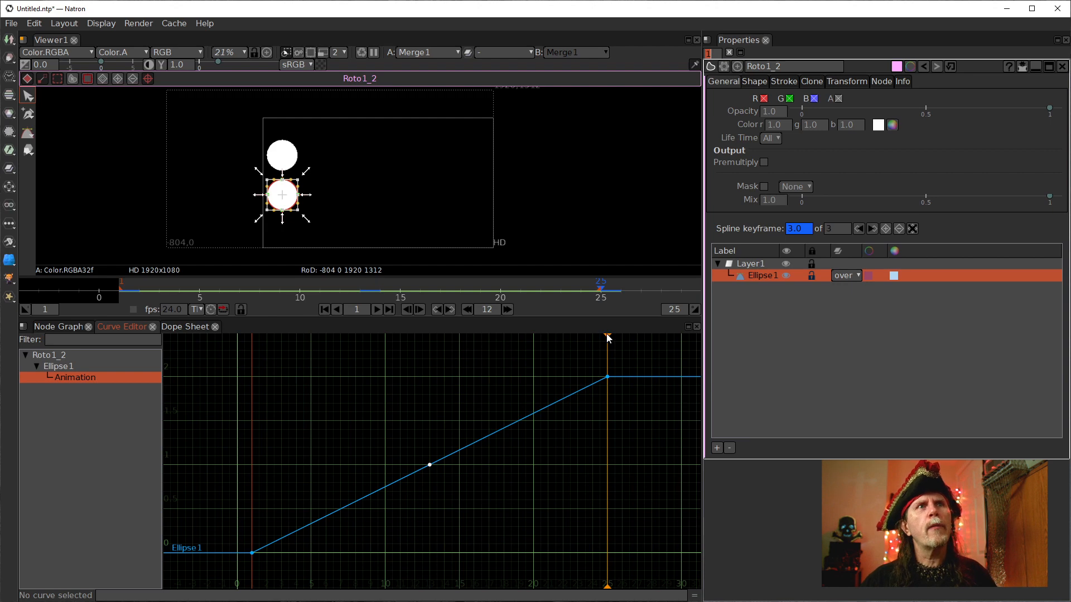
pyautogui.click(466, 309)
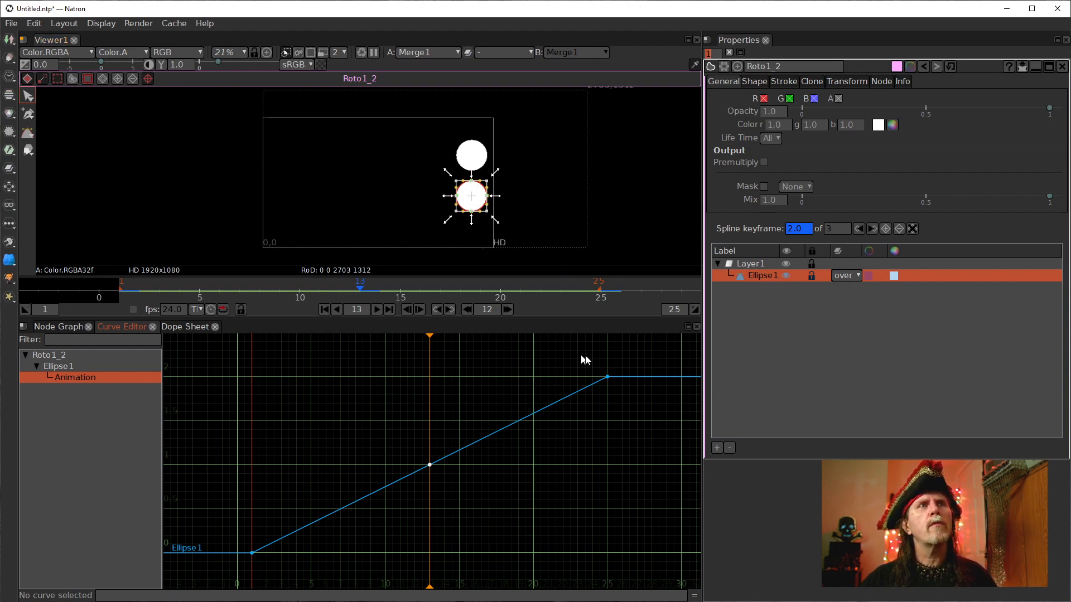
# Try adding a keyframe at frame 11 by nudging the ellipse, then delete that keyframe from the curve.
pyautogui.moveTo(429, 335); pyautogui.dragTo(412, 372)
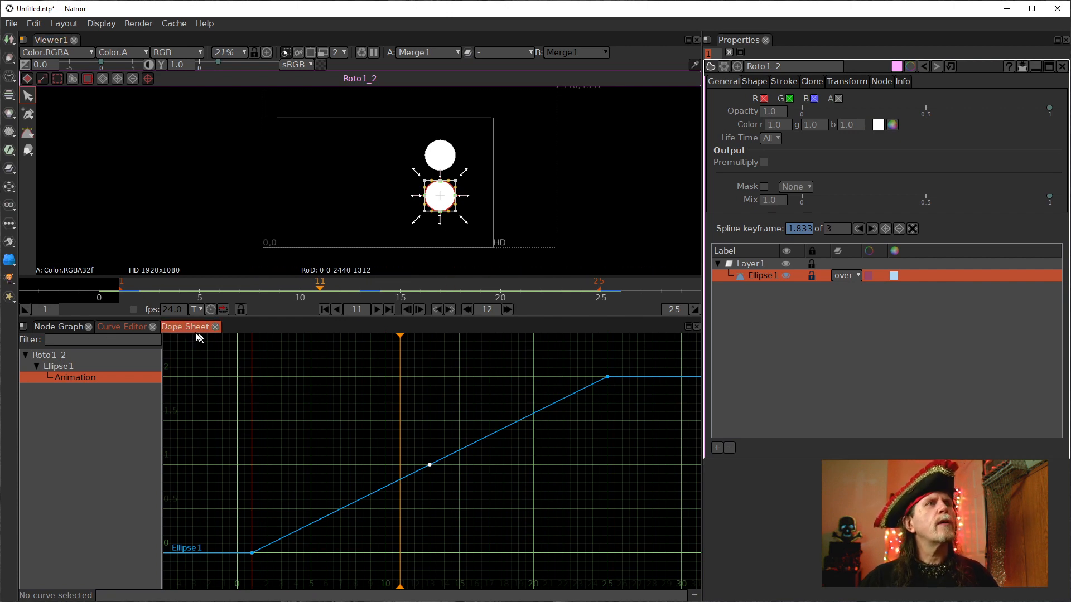
pyautogui.moveTo(440, 195); pyautogui.dragTo(469, 202)
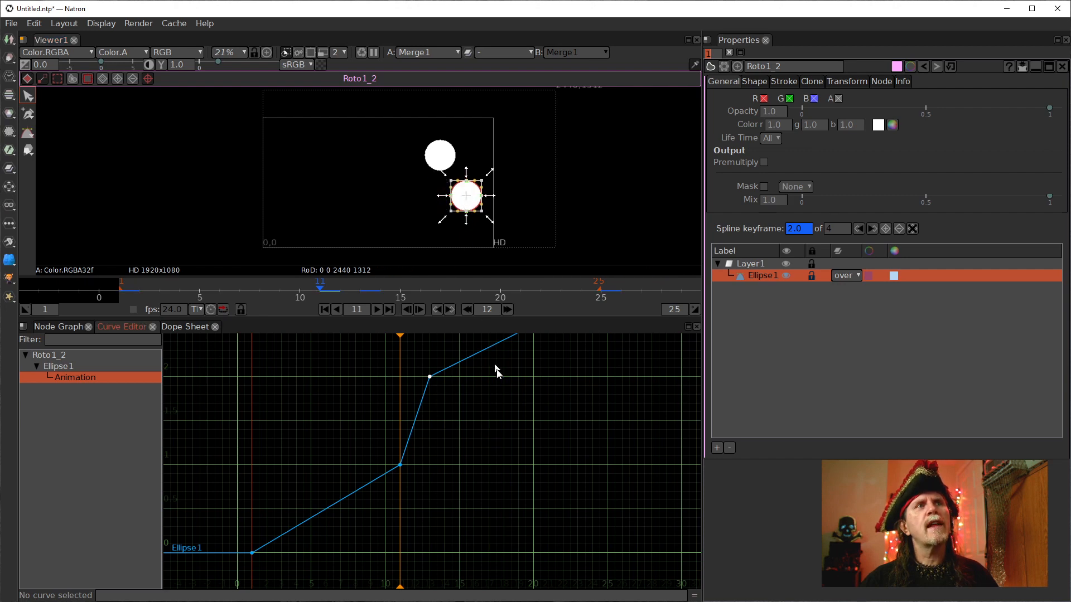
pyautogui.moveTo(547, 406); pyautogui.dragTo(486, 456)
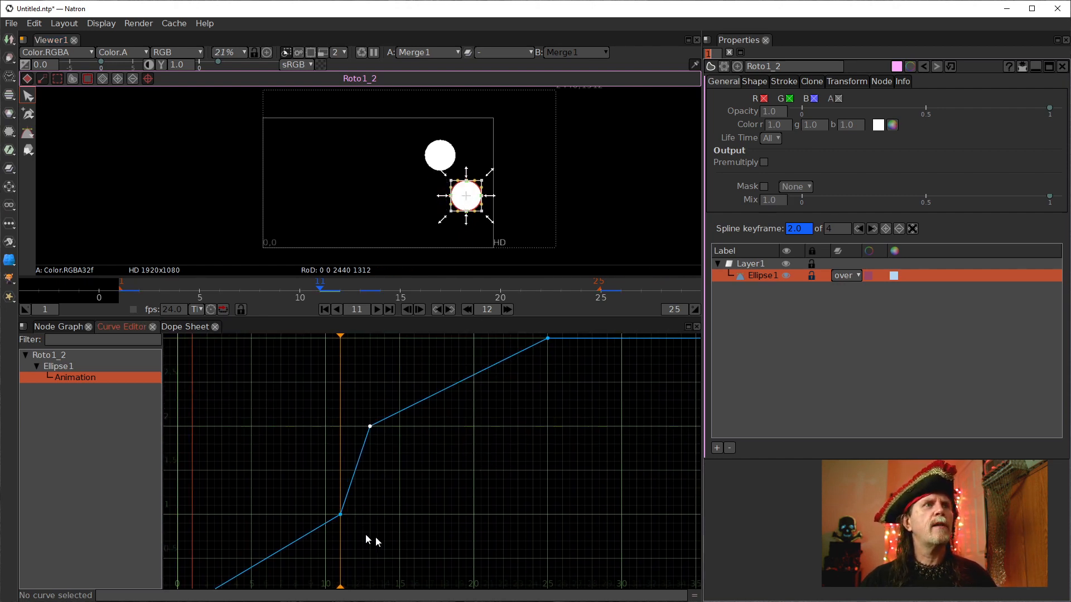
pyautogui.moveTo(368, 490); pyautogui.dragTo(526, 475)
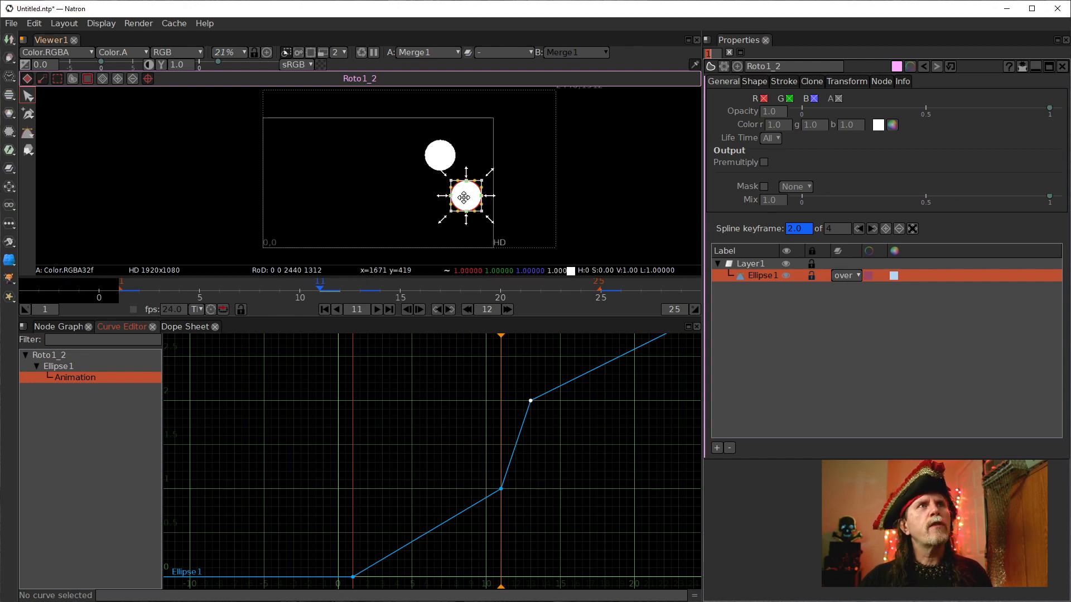
pyautogui.moveTo(466, 198); pyautogui.dragTo(471, 203)
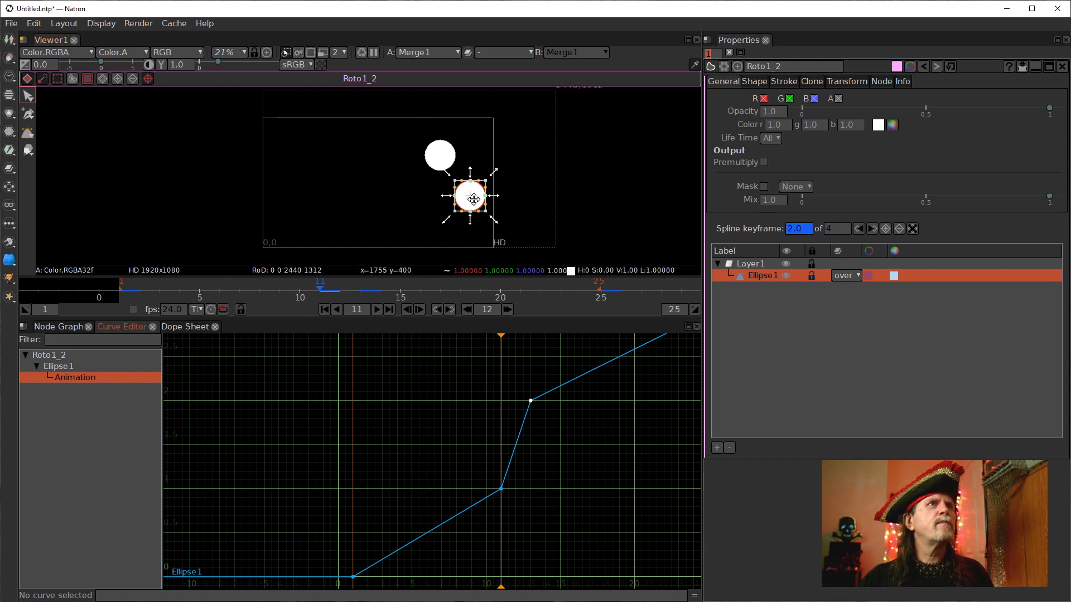
pyautogui.moveTo(473, 200); pyautogui.dragTo(471, 199)
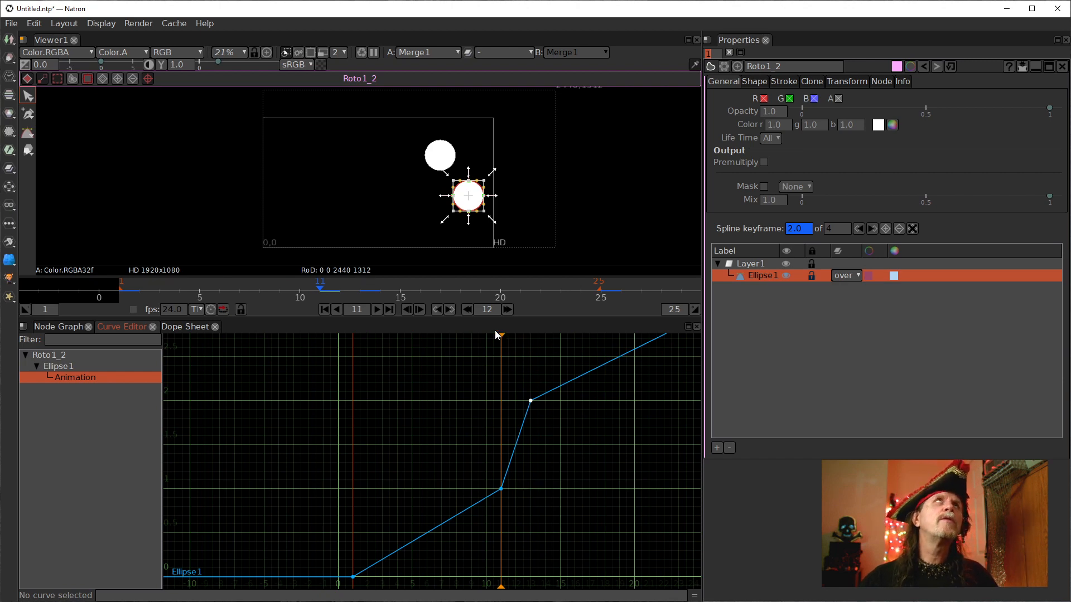
pyautogui.moveTo(502, 334); pyautogui.dragTo(487, 384)
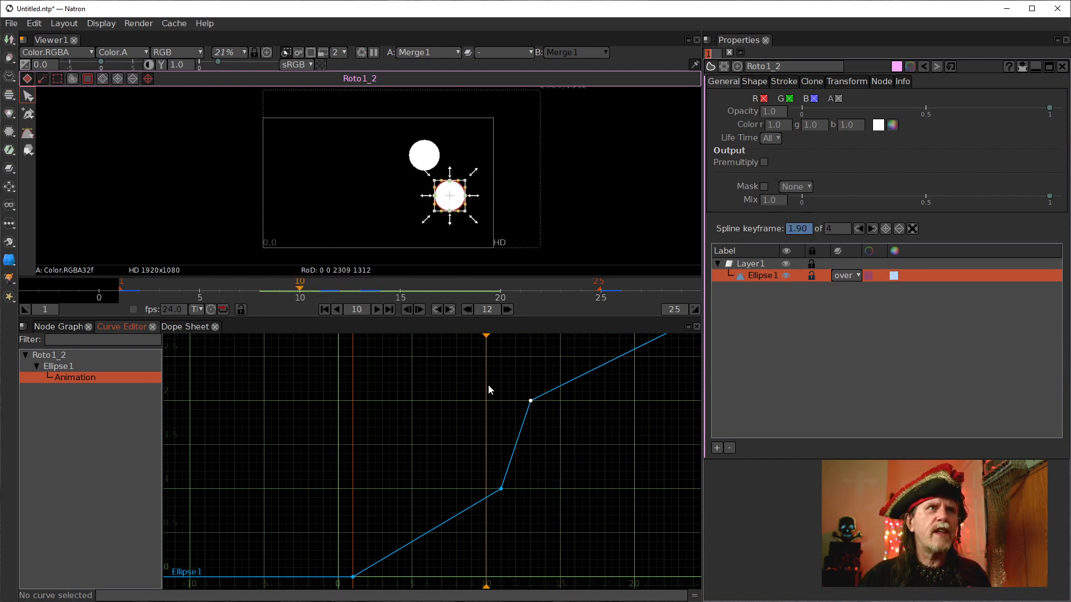
pyautogui.click(502, 489)
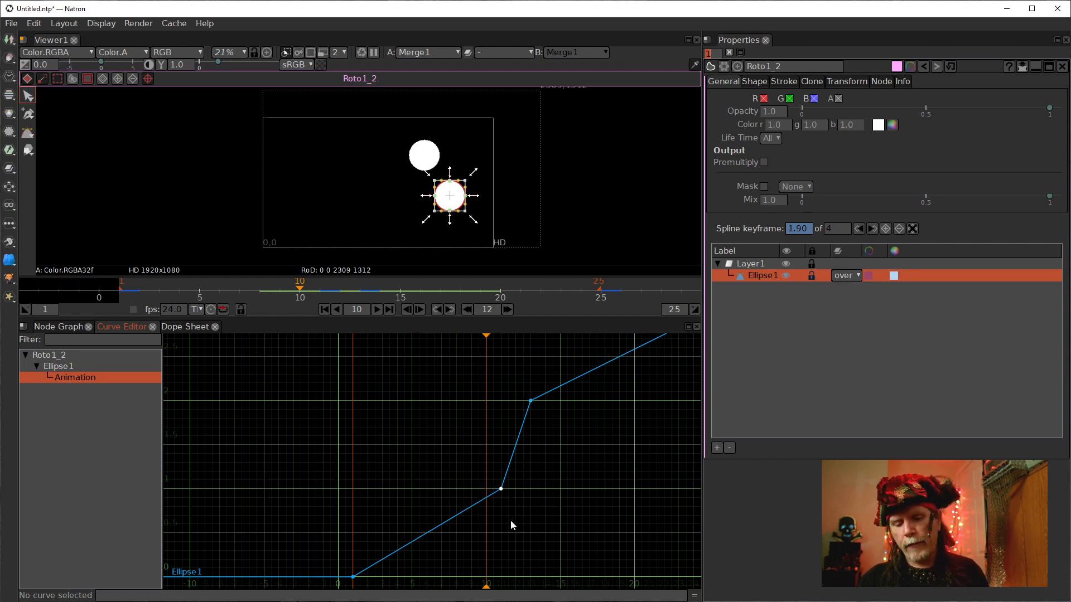
pyautogui.press('Delete')
pyautogui.moveTo(561, 502); pyautogui.dragTo(445, 493)
pyautogui.scroll(-3, 437, 491)
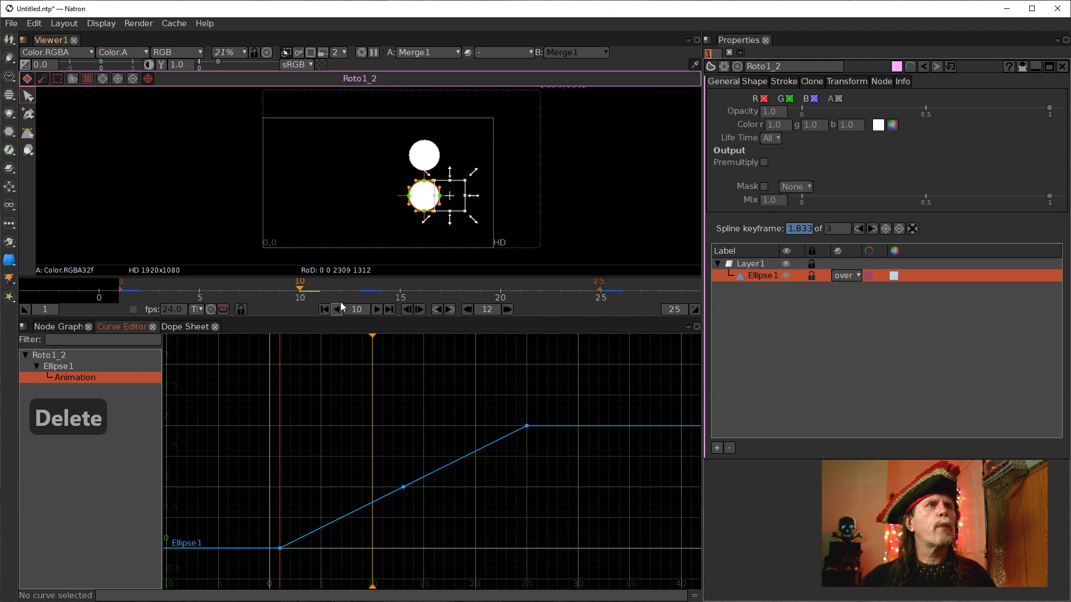
# Rewind to frame 1 and set Transform1's Motion Blur to 0.01.
pyautogui.click(324, 310)
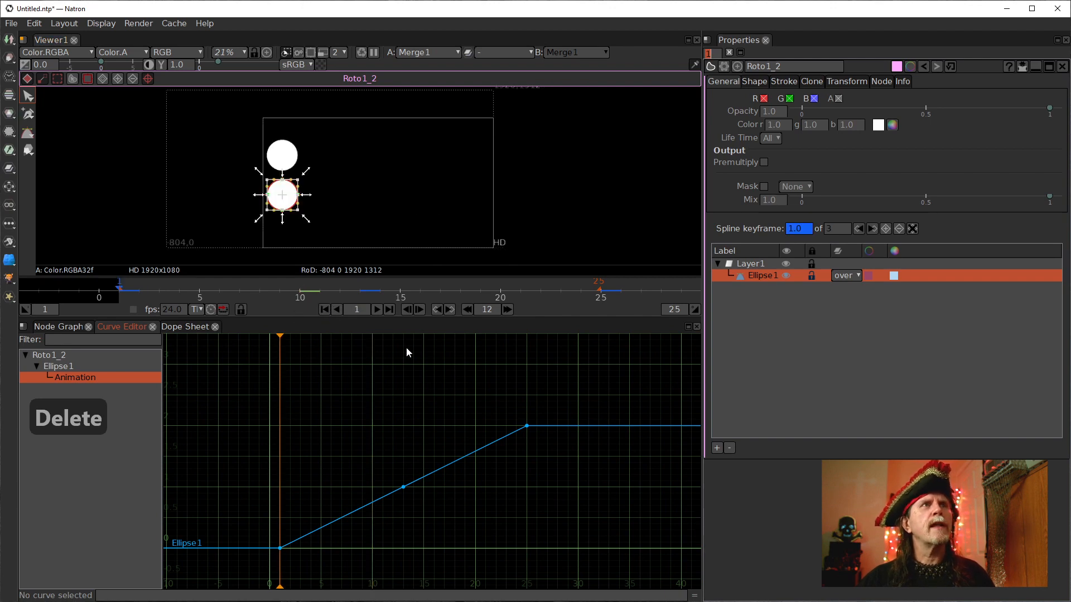
pyautogui.click(60, 327)
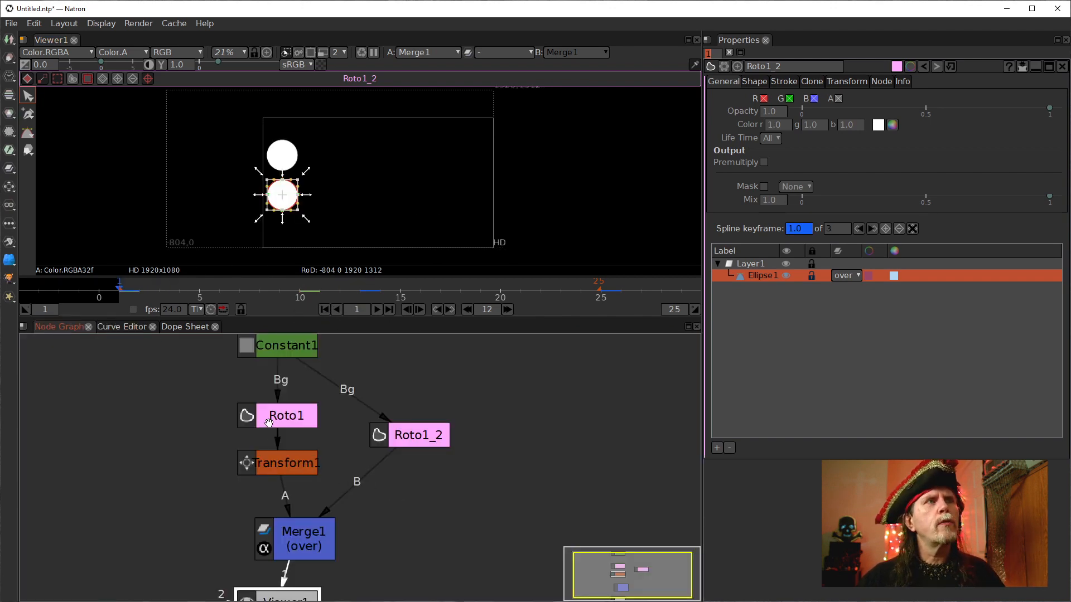
pyautogui.click(282, 463)
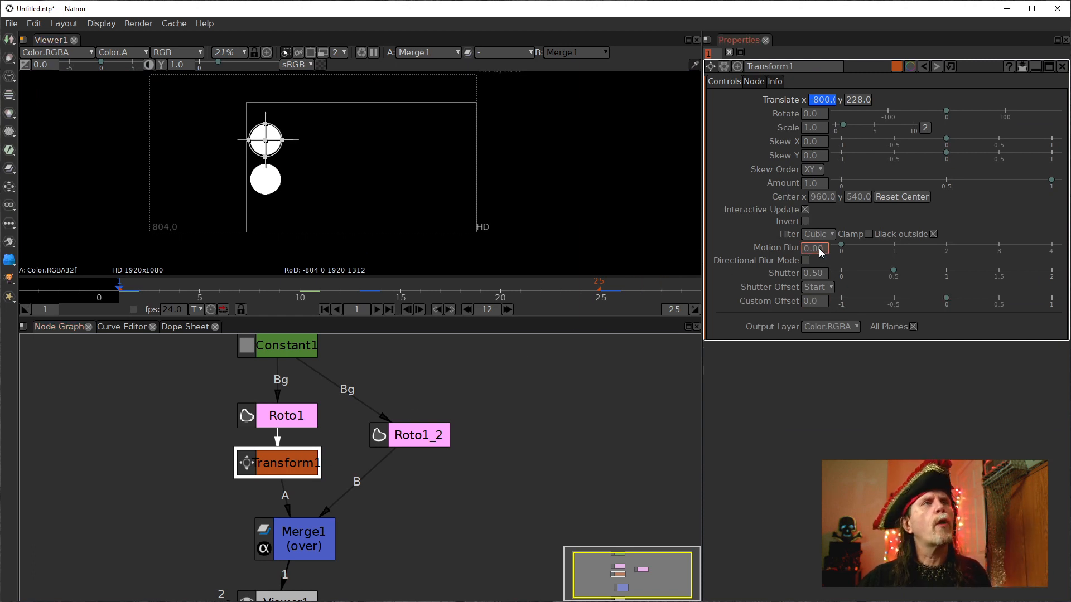
pyautogui.scroll(1, 818, 249)
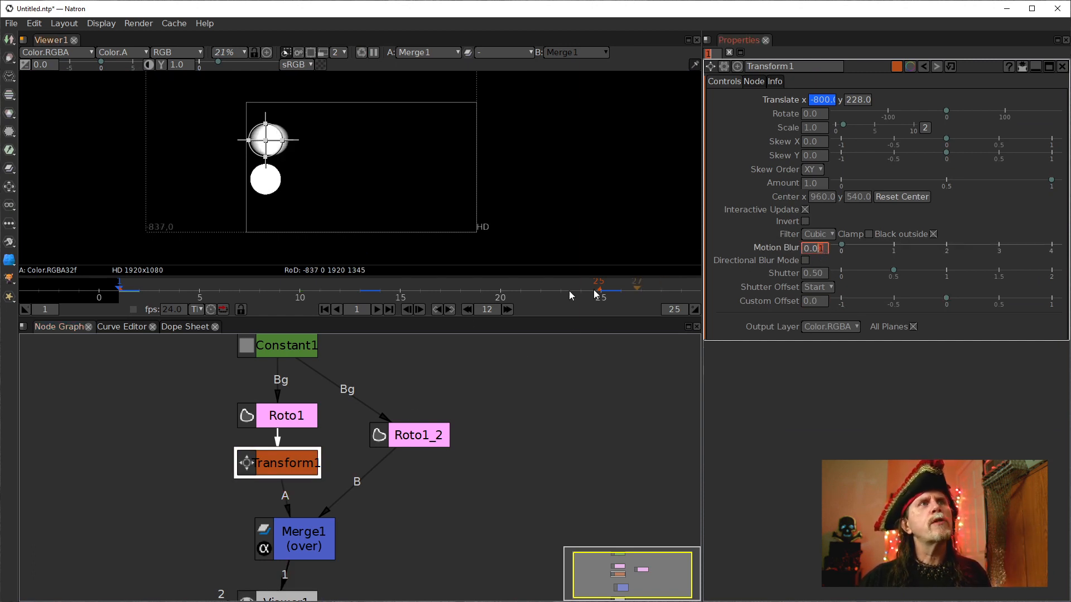
# Play the animation to preview the motion blur on the transformed circle.
pyautogui.click(628, 437)
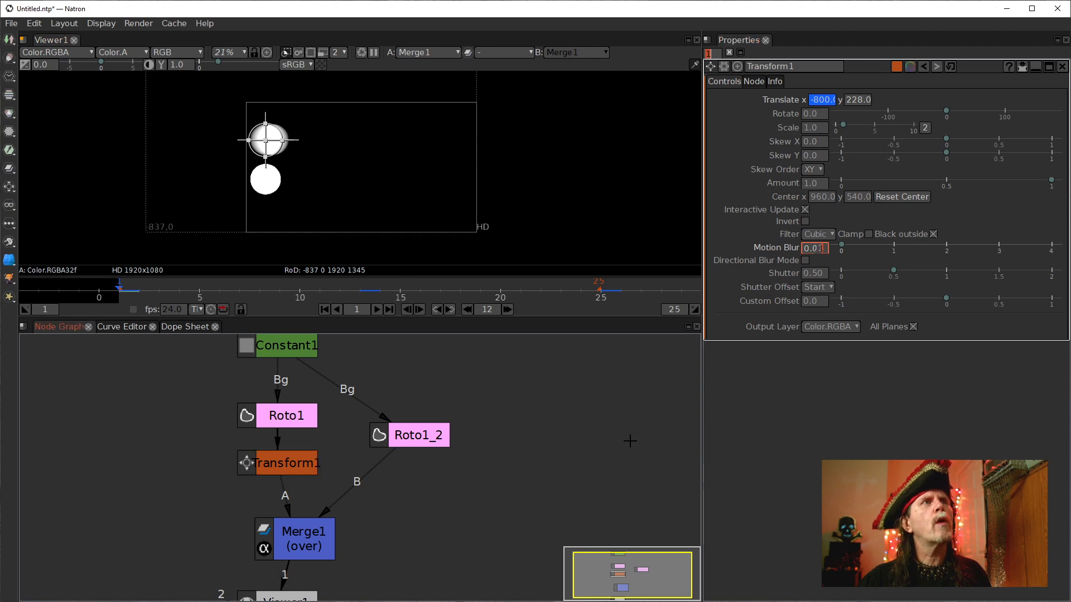
pyautogui.click(377, 309)
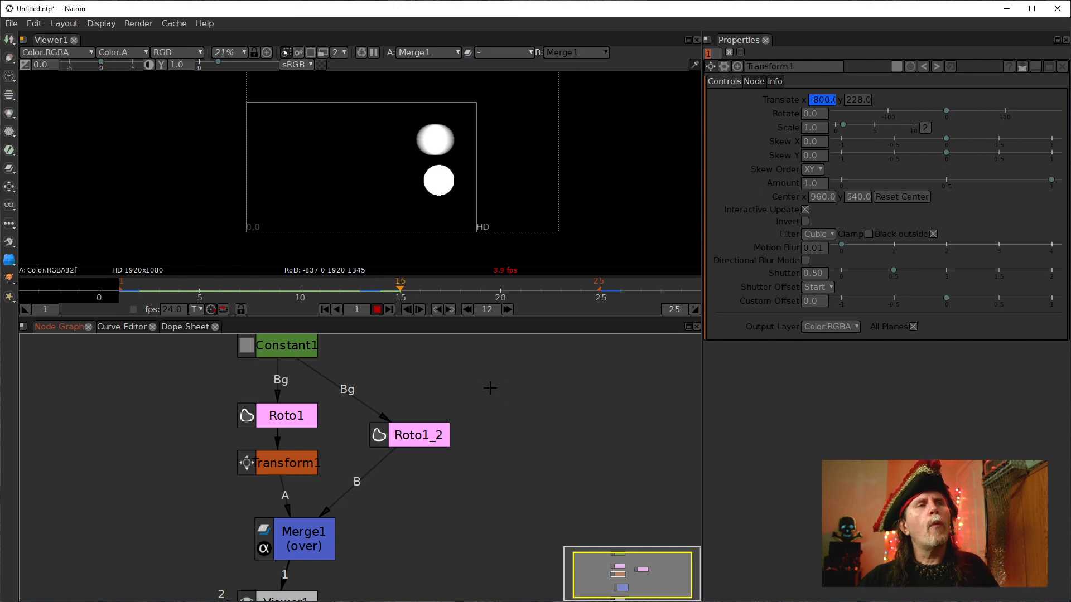
pyautogui.click(377, 310)
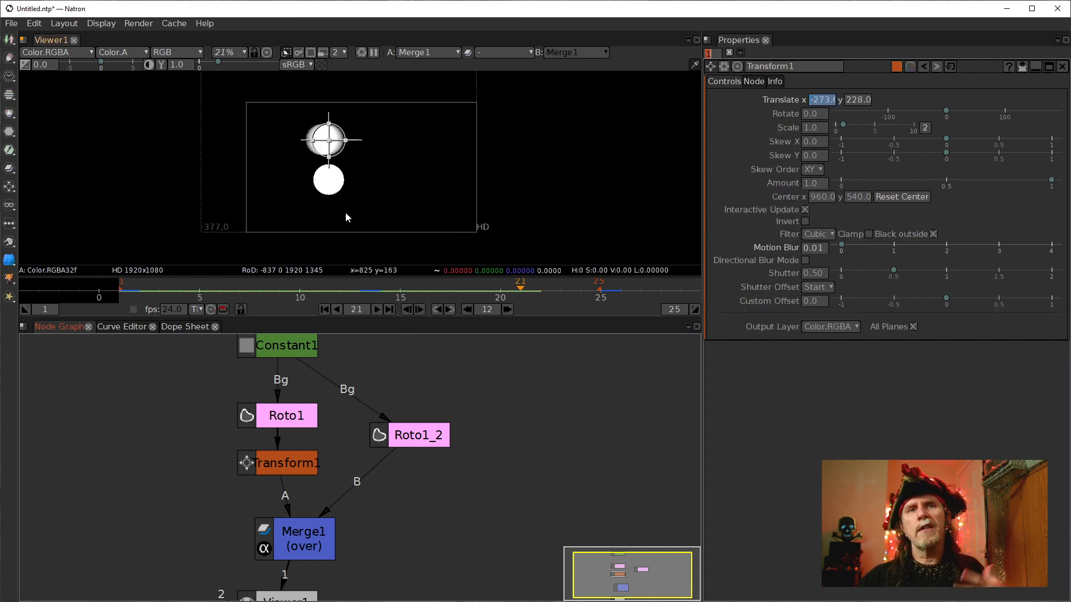
# Open Roto1_2's properties and examine its Transform, Node Info, Clone, Stroke, Shape and General tabs.
pyautogui.click(270, 477)
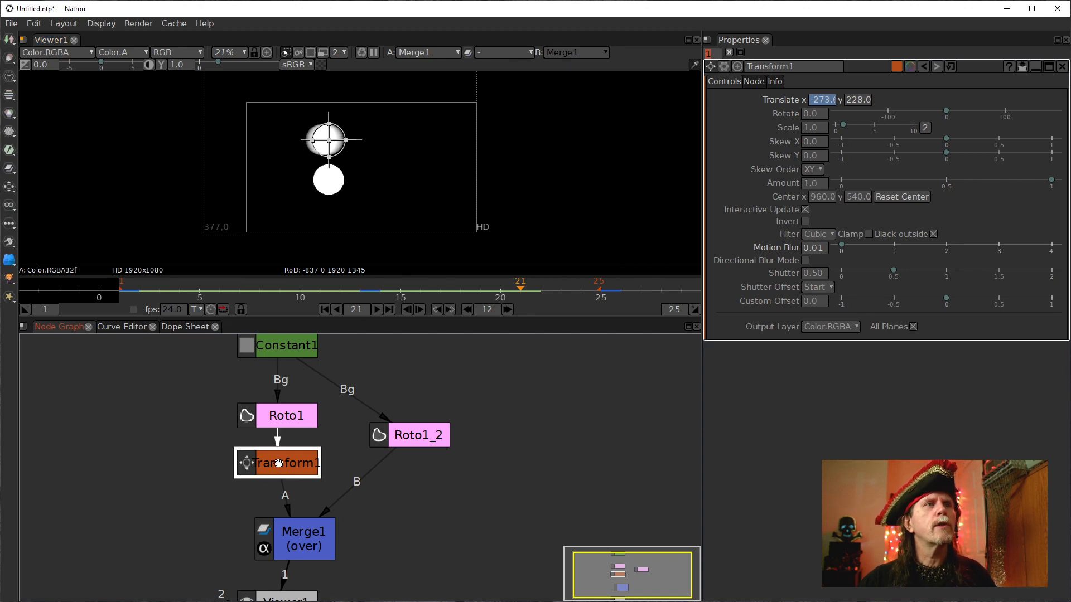
pyautogui.click(395, 435)
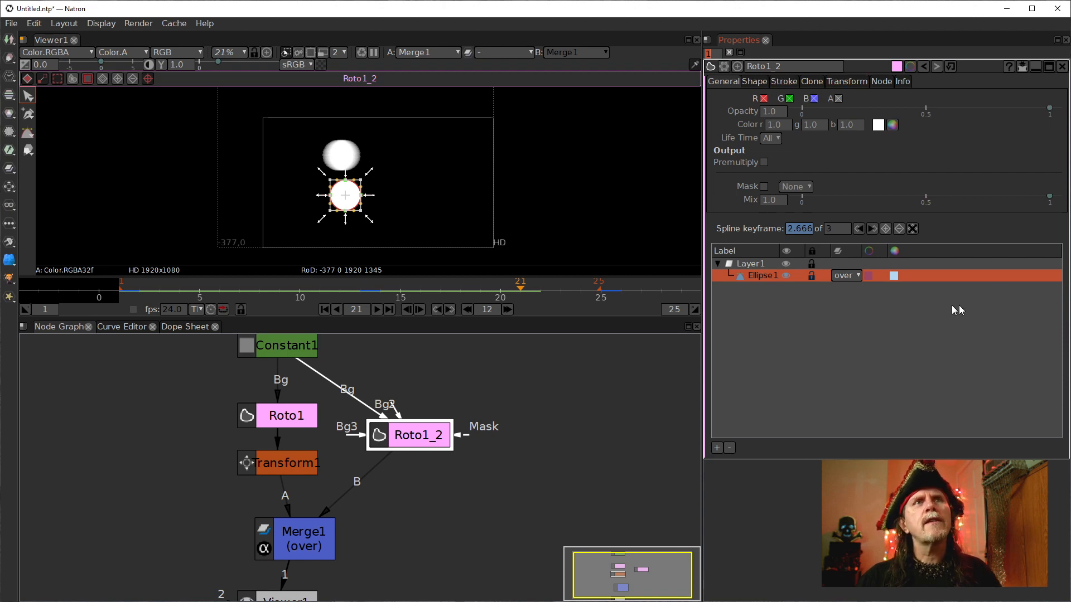
pyautogui.click(840, 83)
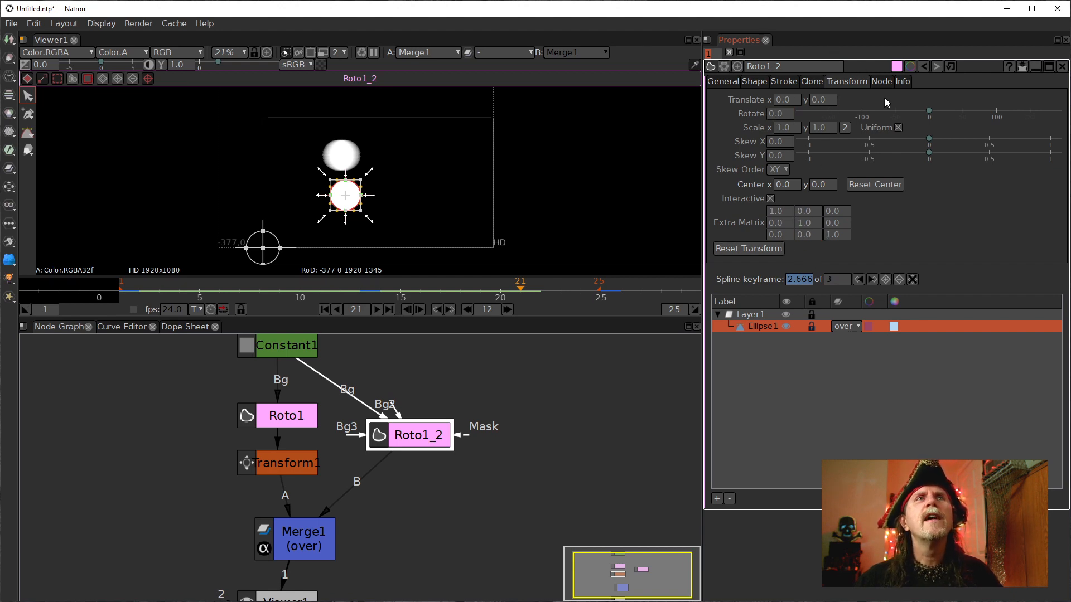
pyautogui.click(879, 81)
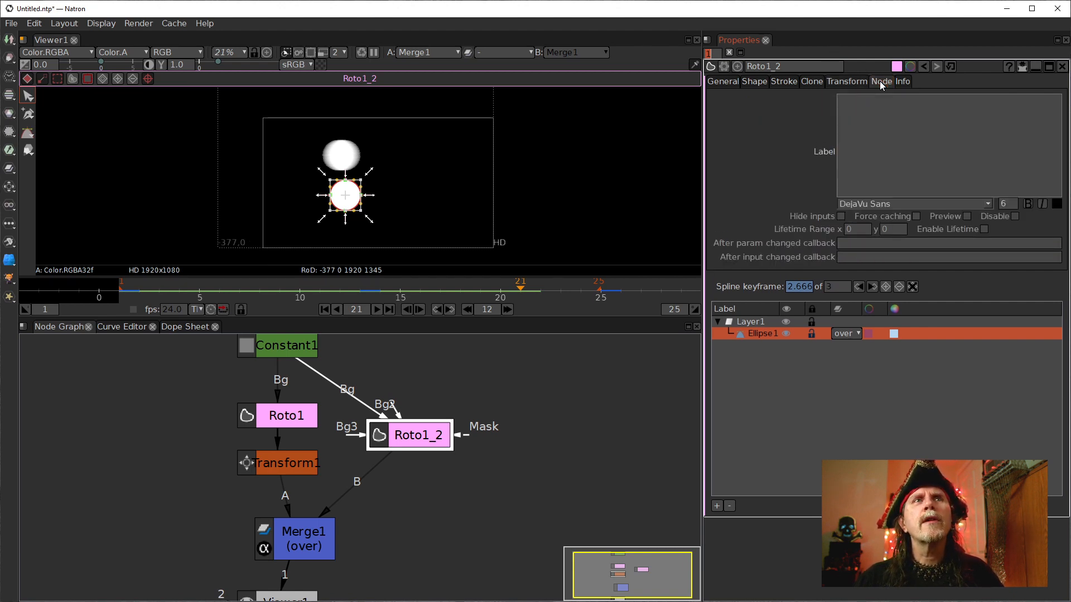
pyautogui.click(902, 81)
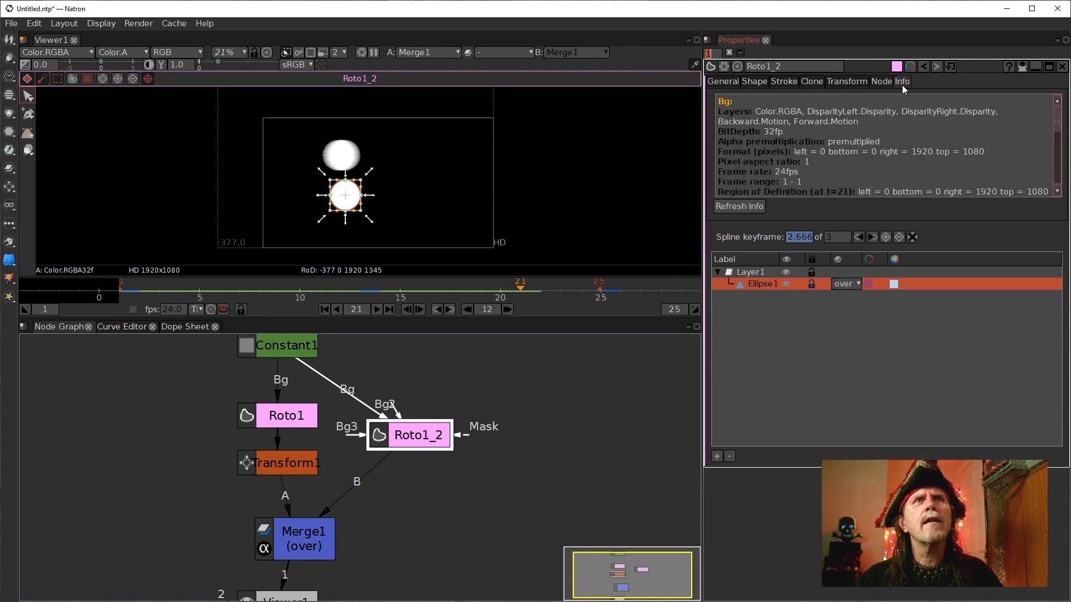
pyautogui.click(811, 82)
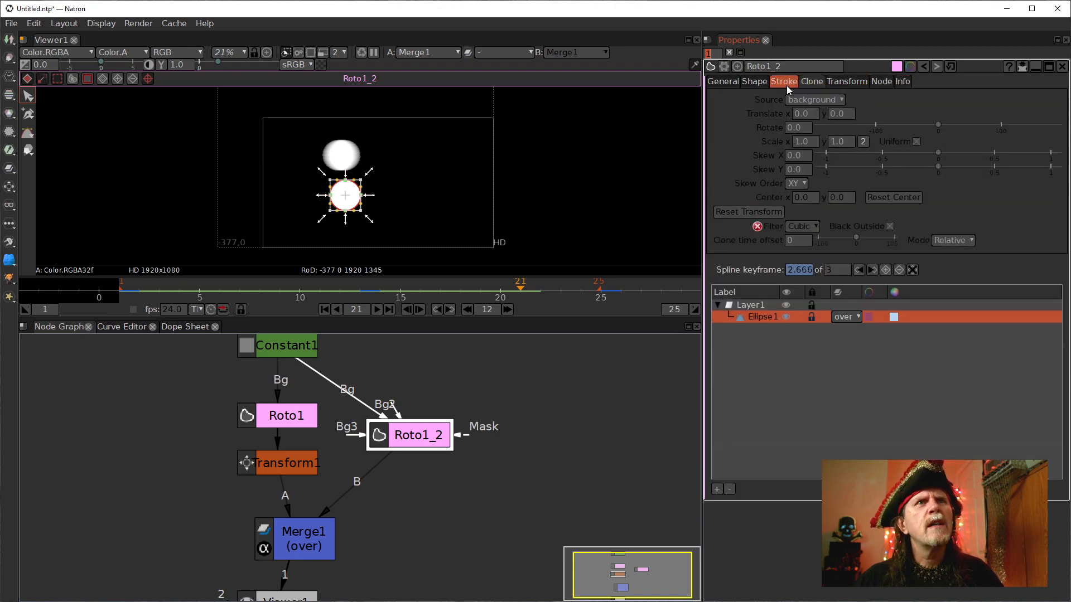
pyautogui.click(784, 81)
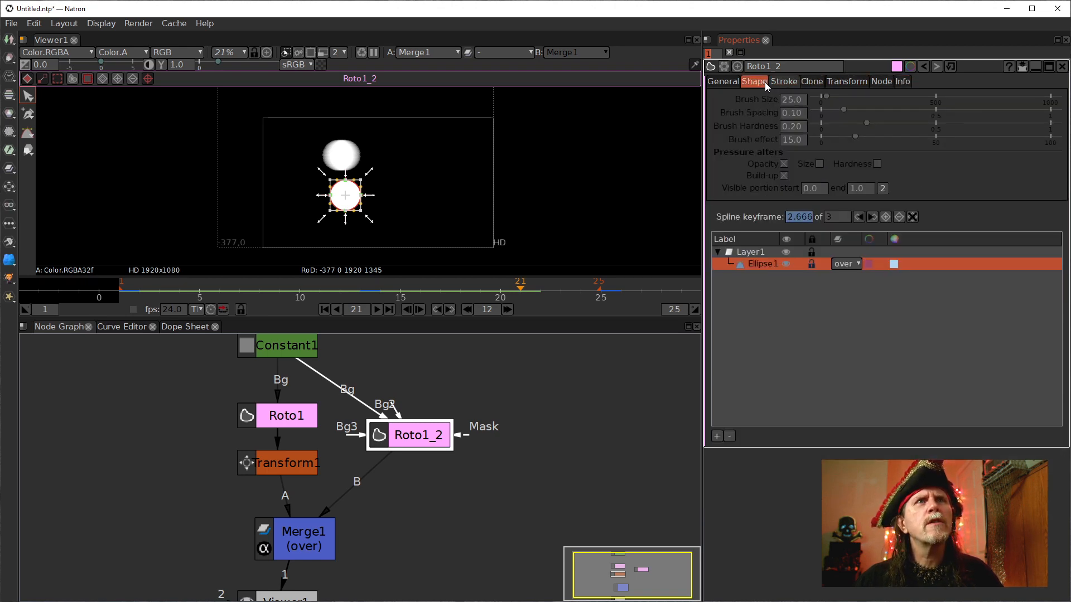
pyautogui.click(761, 81)
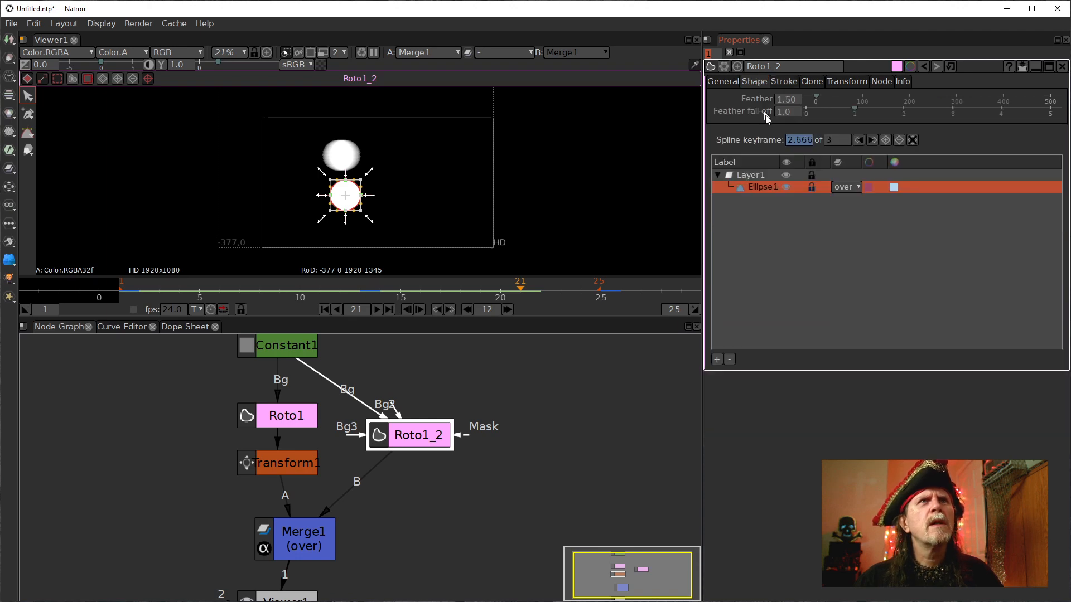
pyautogui.click(725, 81)
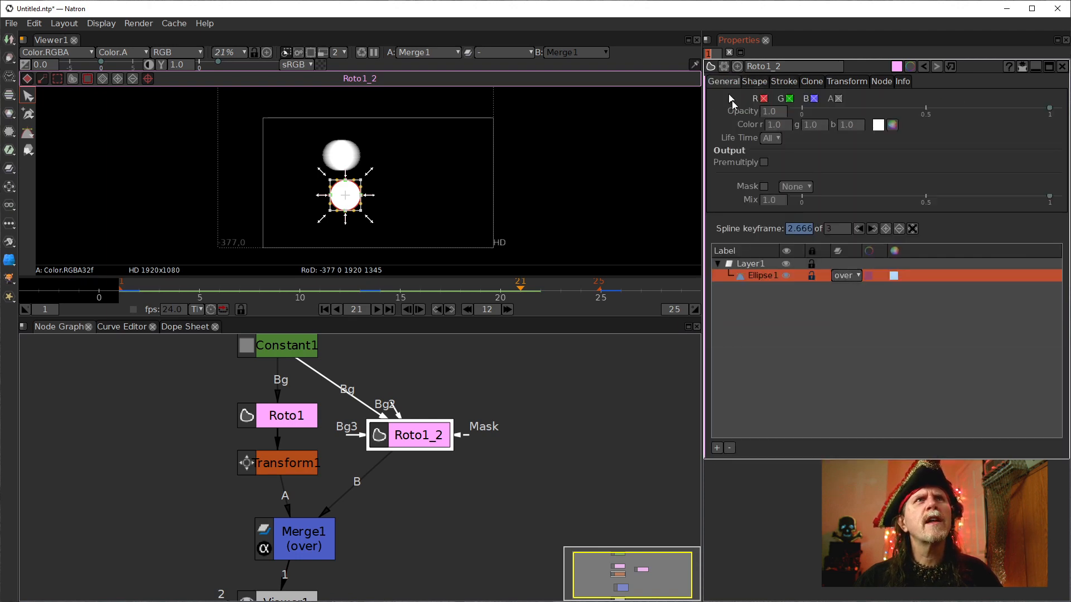
pyautogui.click(755, 81)
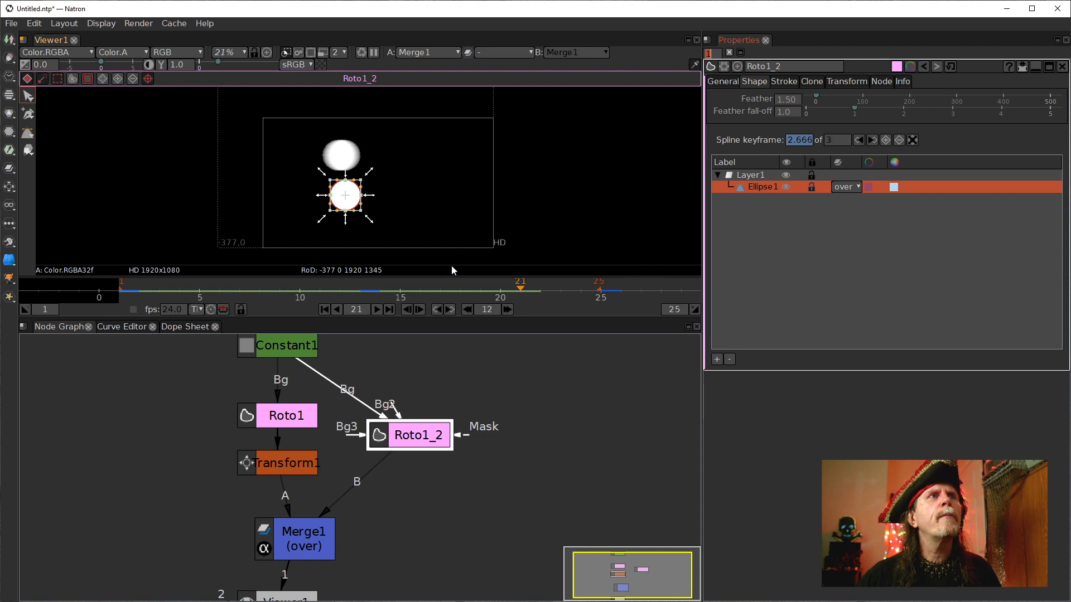
pyautogui.scroll(1, 350, 222)
pyautogui.scroll(1, 349, 220)
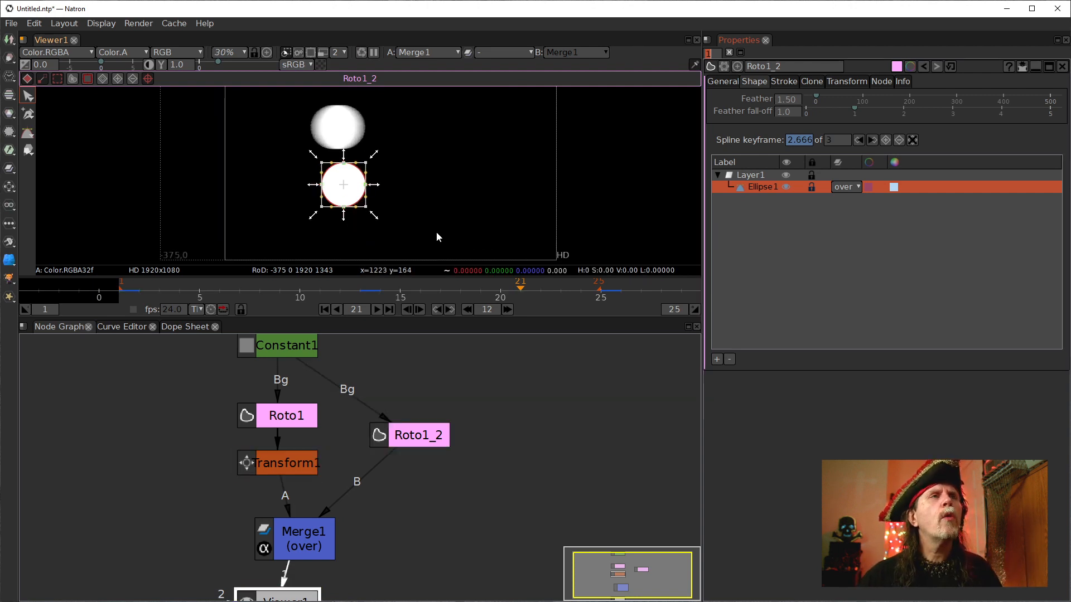
# Try stretching Roto1_2's ellipse feather outward on its left and right sides at frame 21.
pyautogui.click(435, 210)
pyautogui.scroll(5, 357, 200)
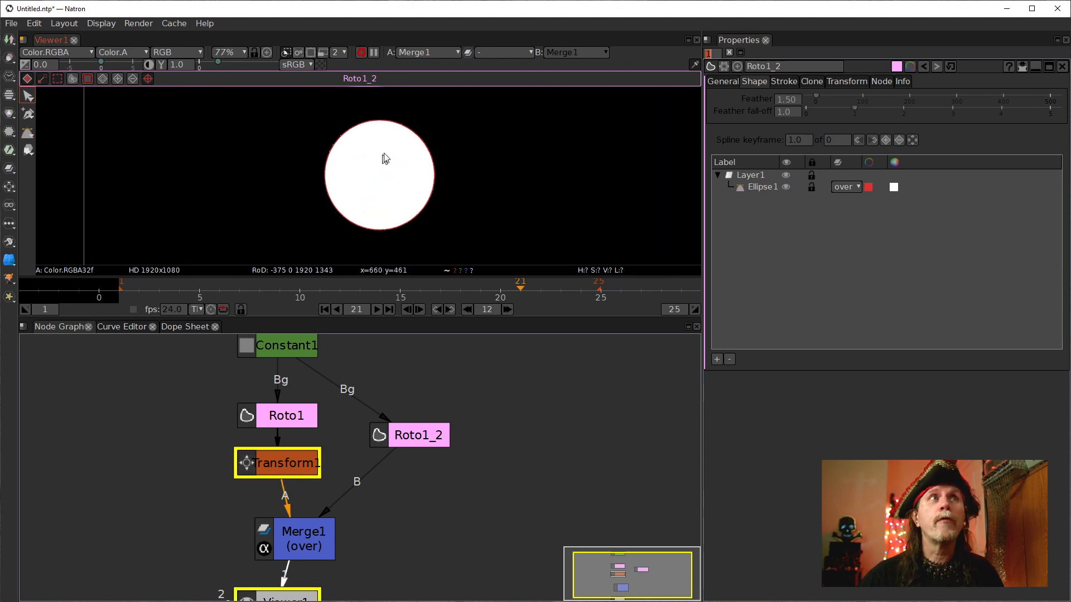
pyautogui.moveTo(380, 203); pyautogui.dragTo(383, 187)
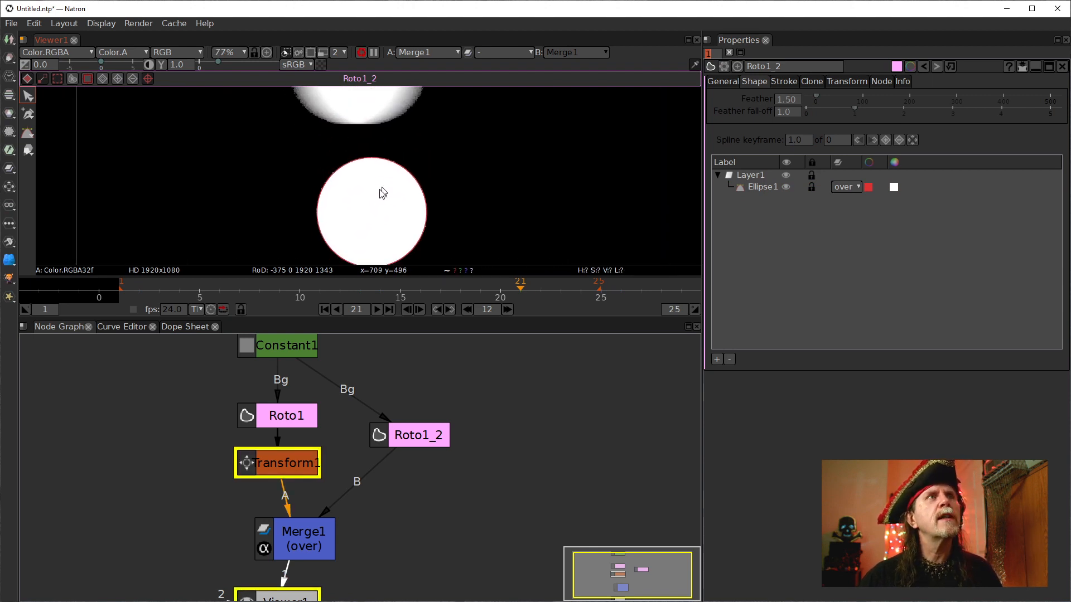
pyautogui.click(318, 215)
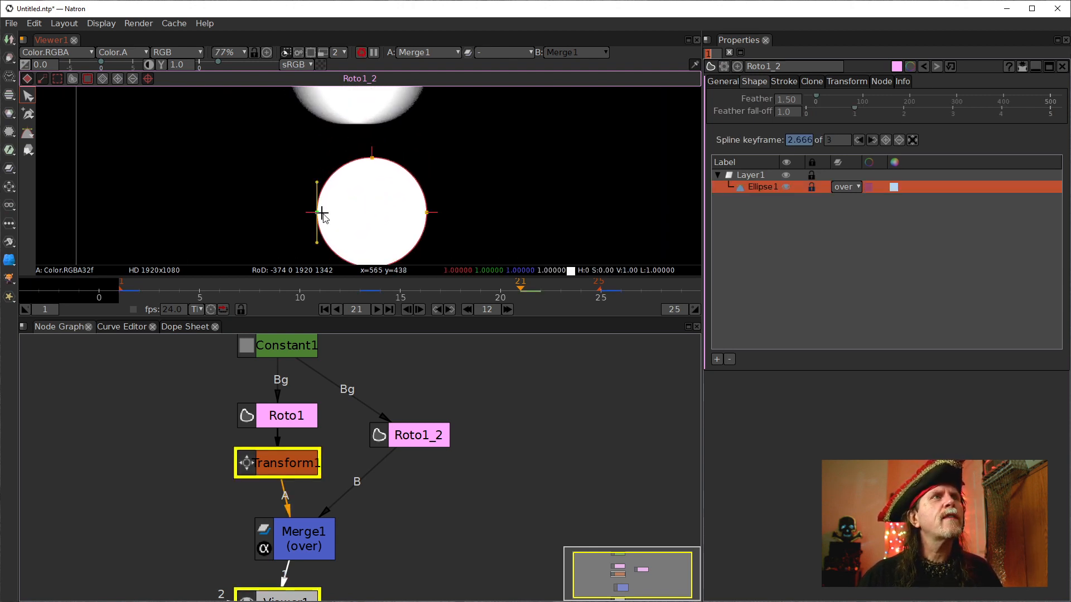
pyautogui.scroll(2, 316, 232)
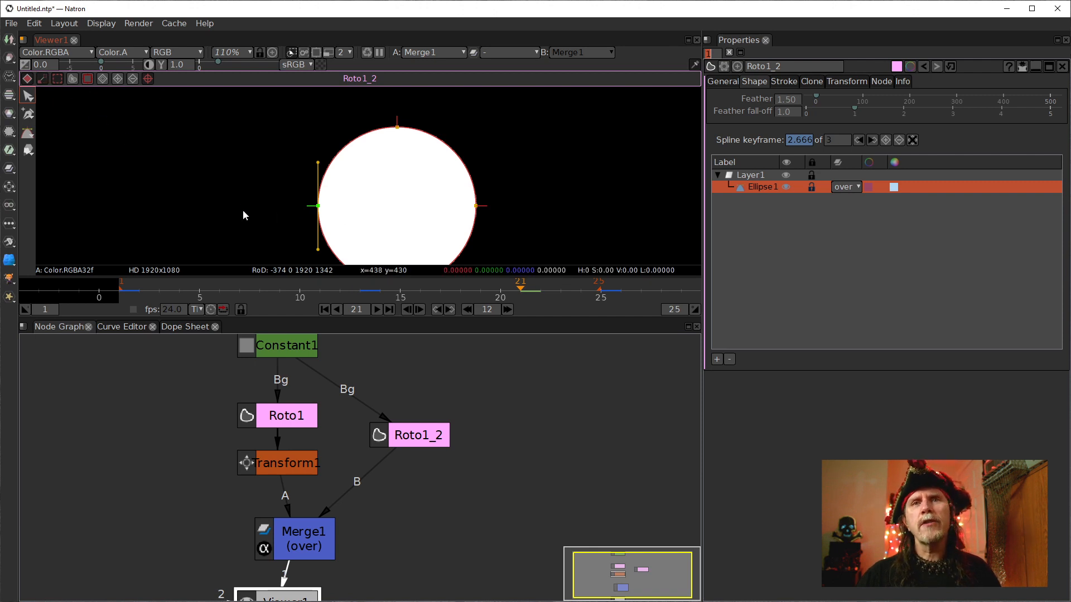
pyautogui.moveTo(267, 232); pyautogui.dragTo(239, 210)
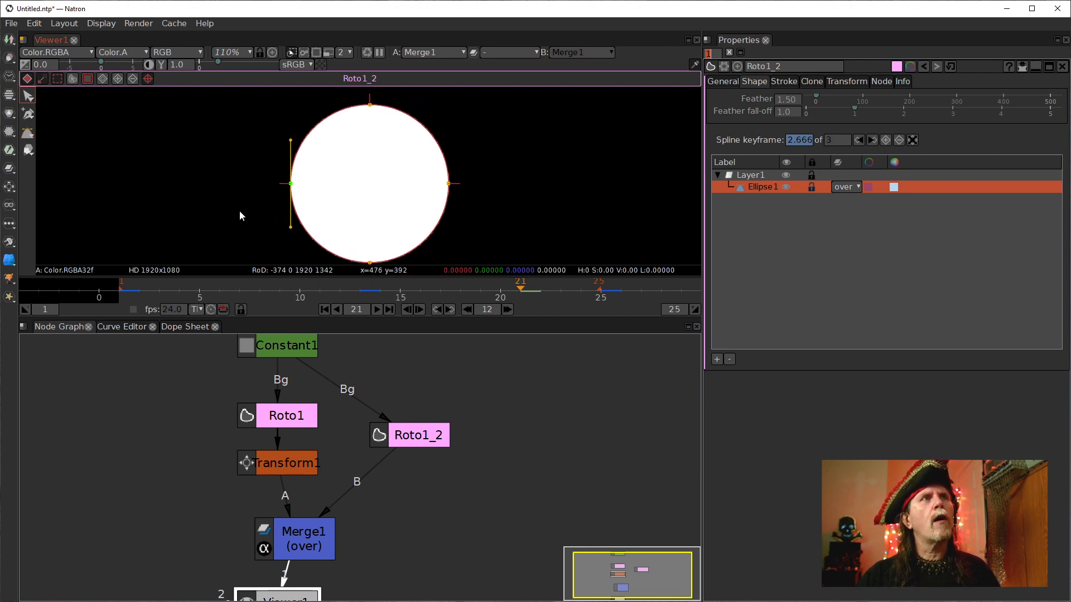
pyautogui.moveTo(290, 183); pyautogui.dragTo(257, 184)
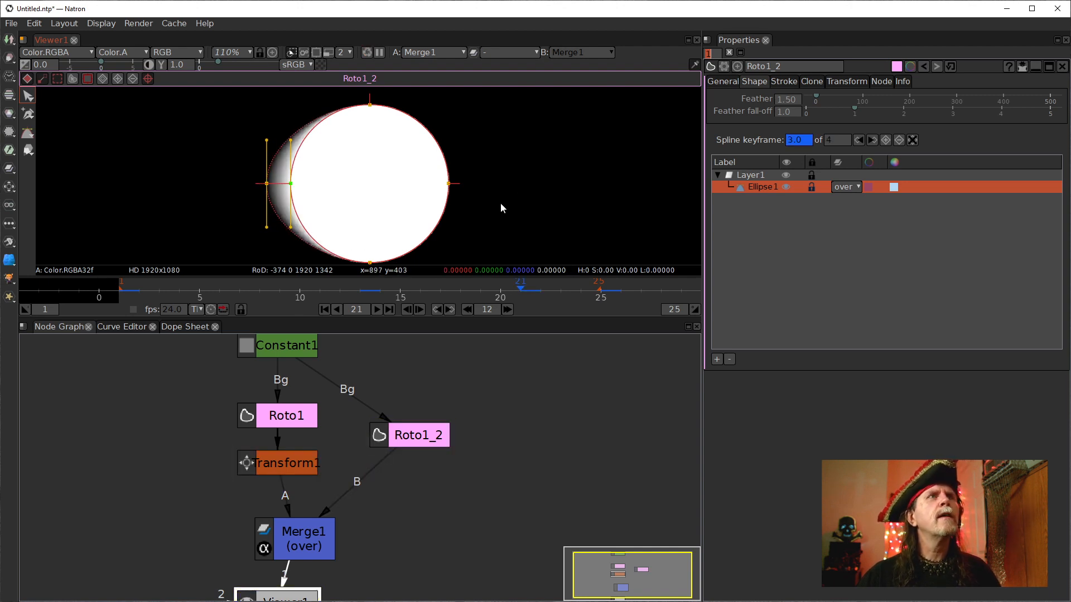
pyautogui.moveTo(457, 186)
pyautogui.mouseDown()
pyautogui.moveTo(487, 185)
pyautogui.moveTo(476, 189)
pyautogui.mouseUp()
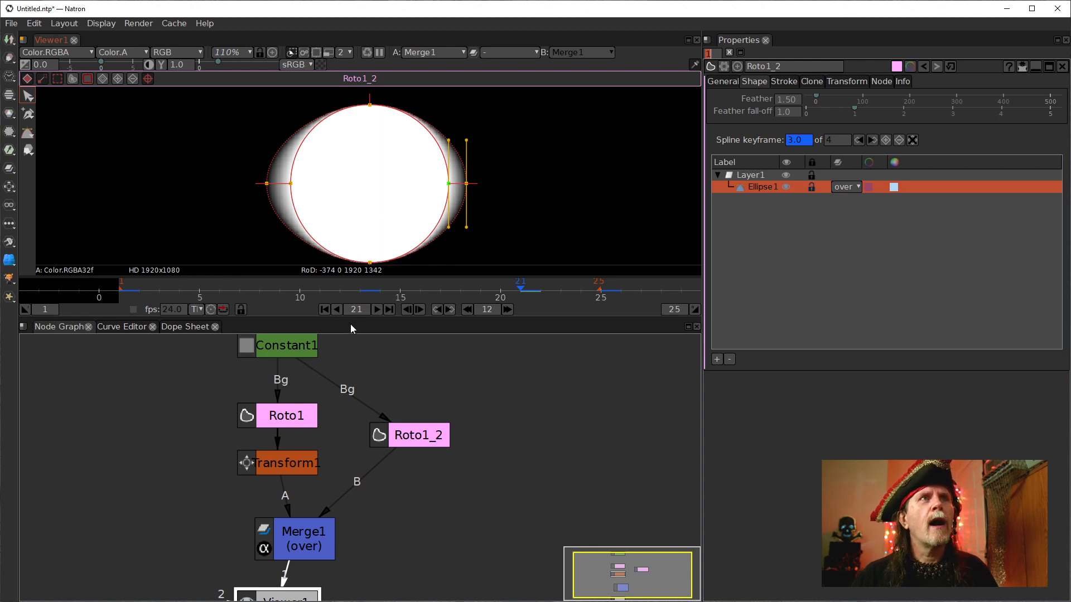
pyautogui.scroll(-5, 402, 227)
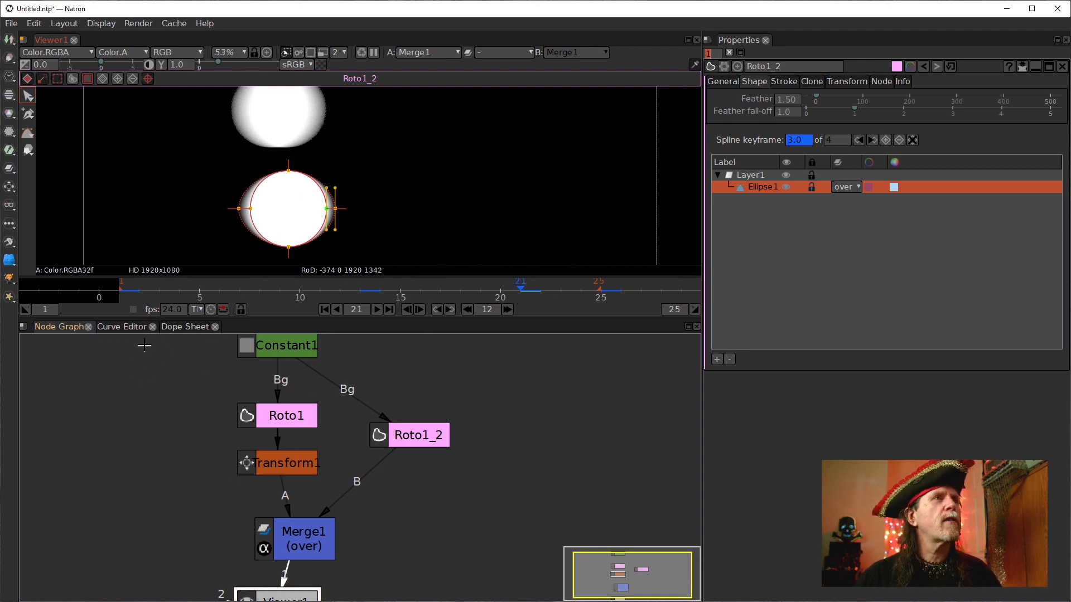
# Delete the frame 21 keyframe from the ellipse's animation curve in the Curve Editor.
pyautogui.click(122, 327)
pyautogui.click(87, 378)
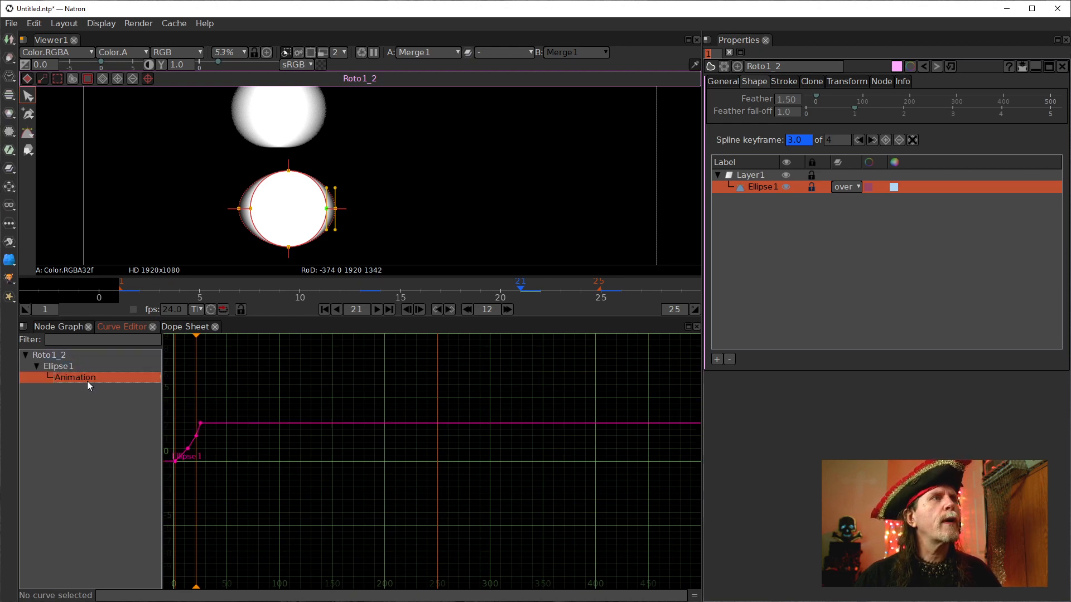
pyautogui.scroll(3, 368, 455)
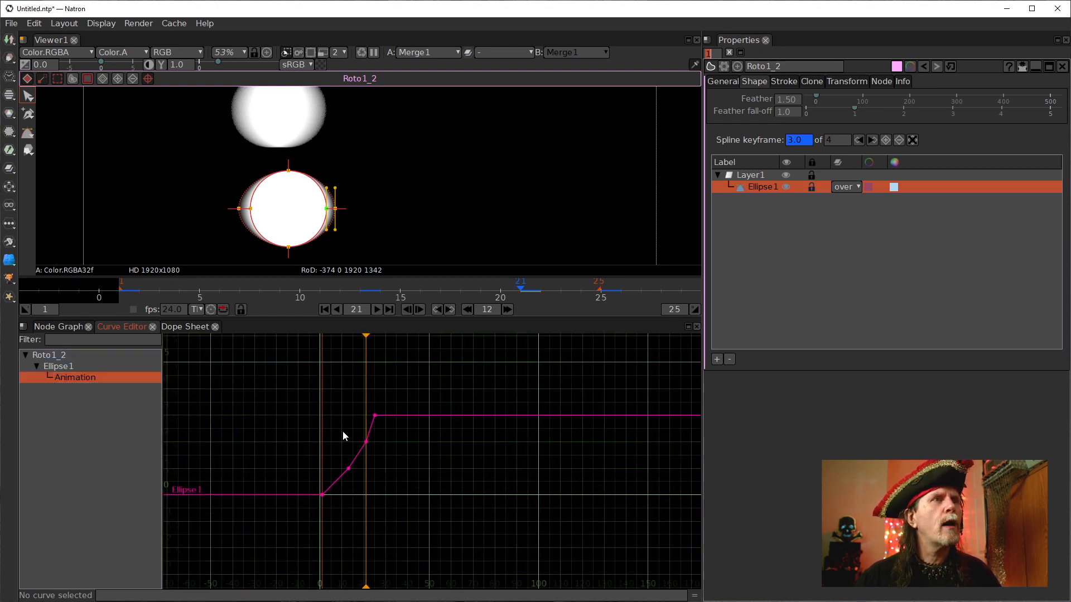
pyautogui.press('Delete')
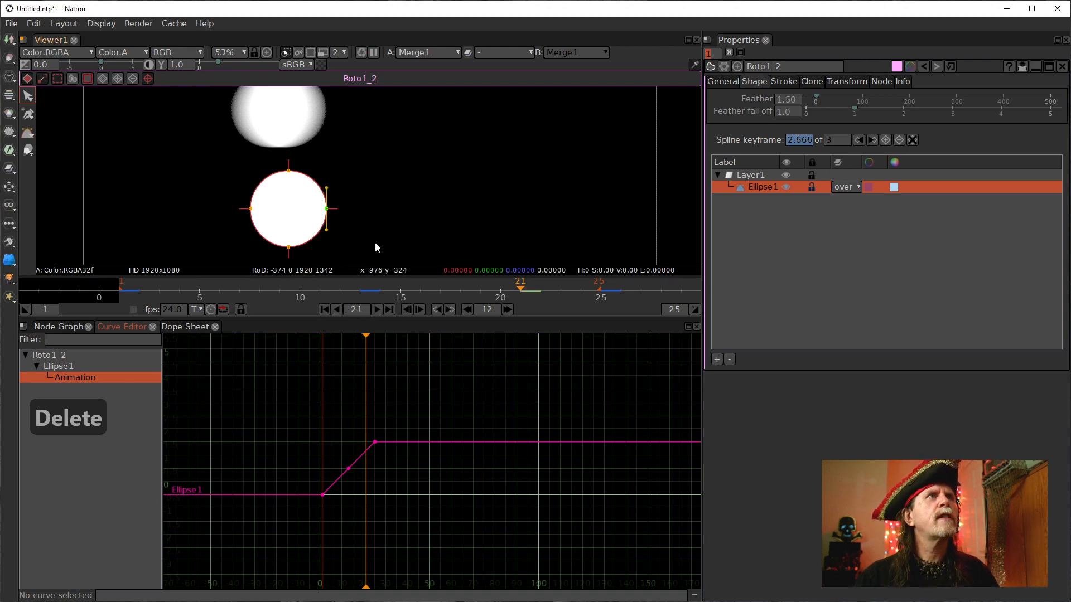
pyautogui.click(58, 327)
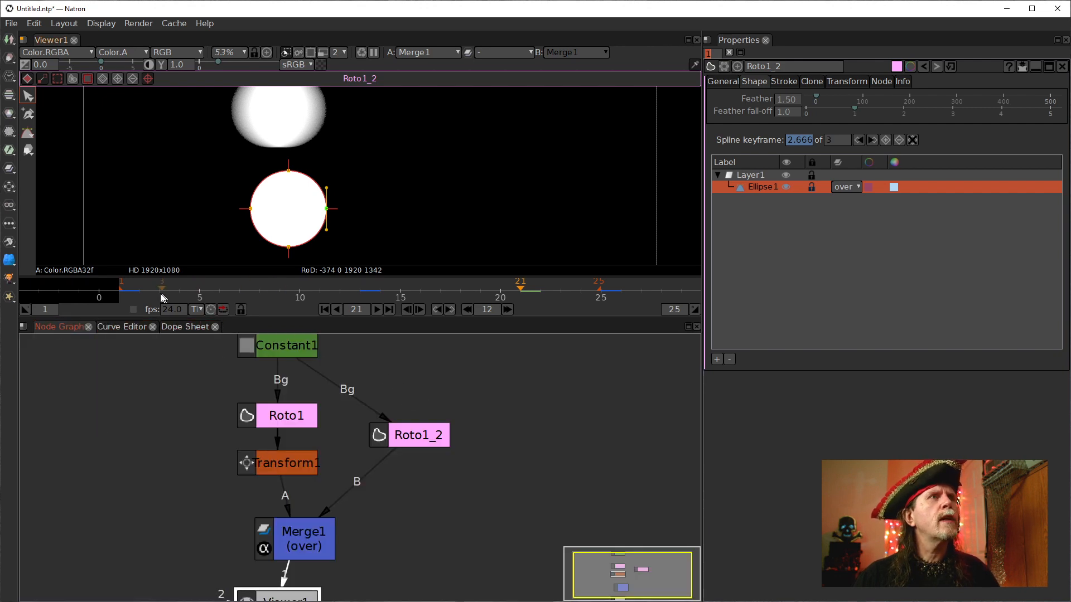
# Rewind to frame 1, set the frame increment to 6 and step forward to frame 7.
pyautogui.click(324, 309)
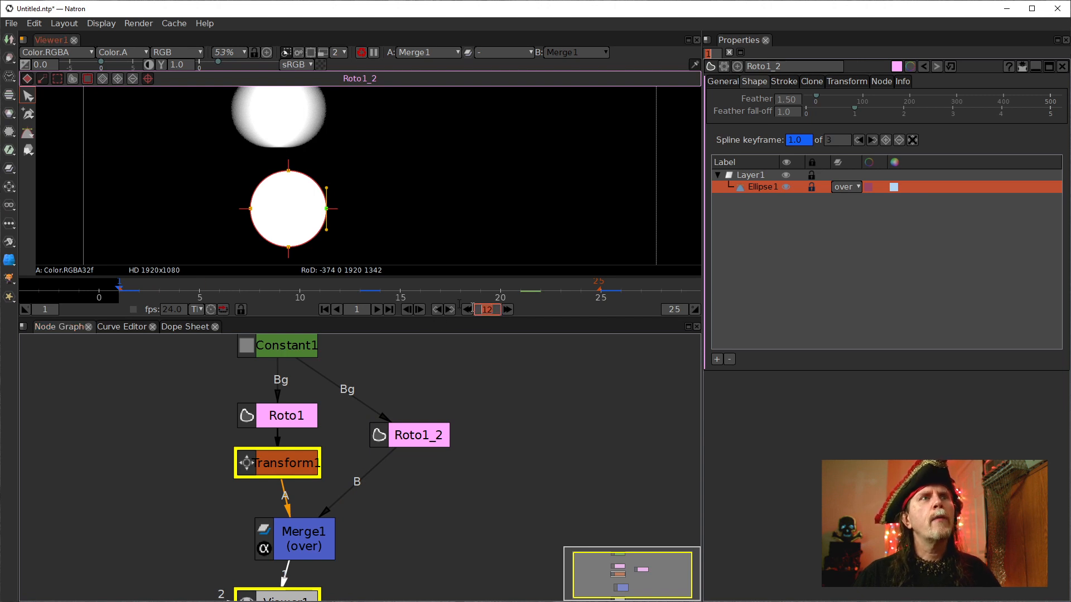
pyautogui.write('6')
pyautogui.press('Return')
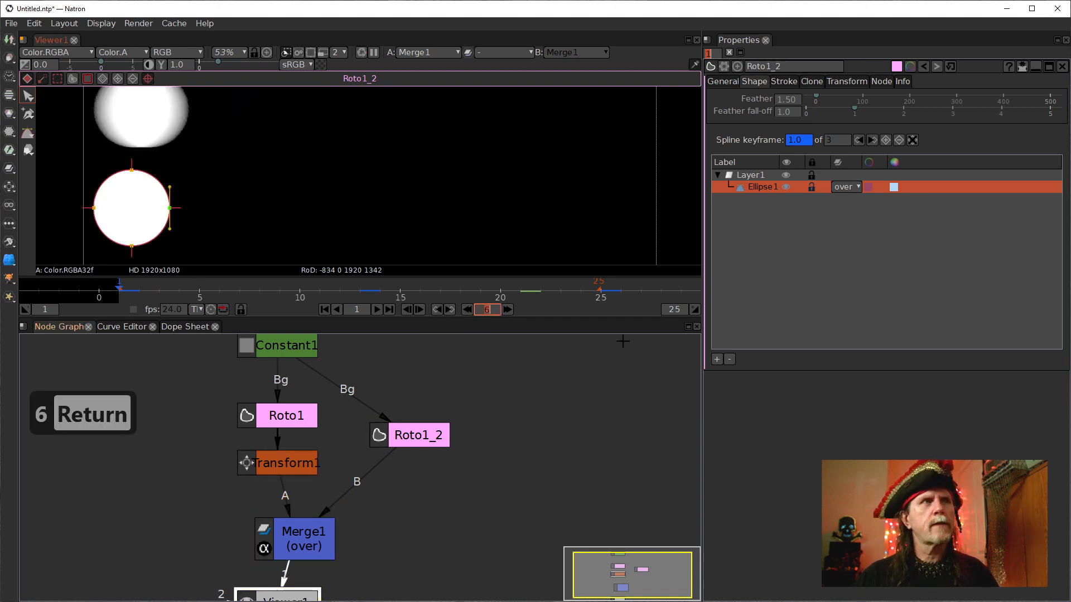
pyautogui.click(508, 310)
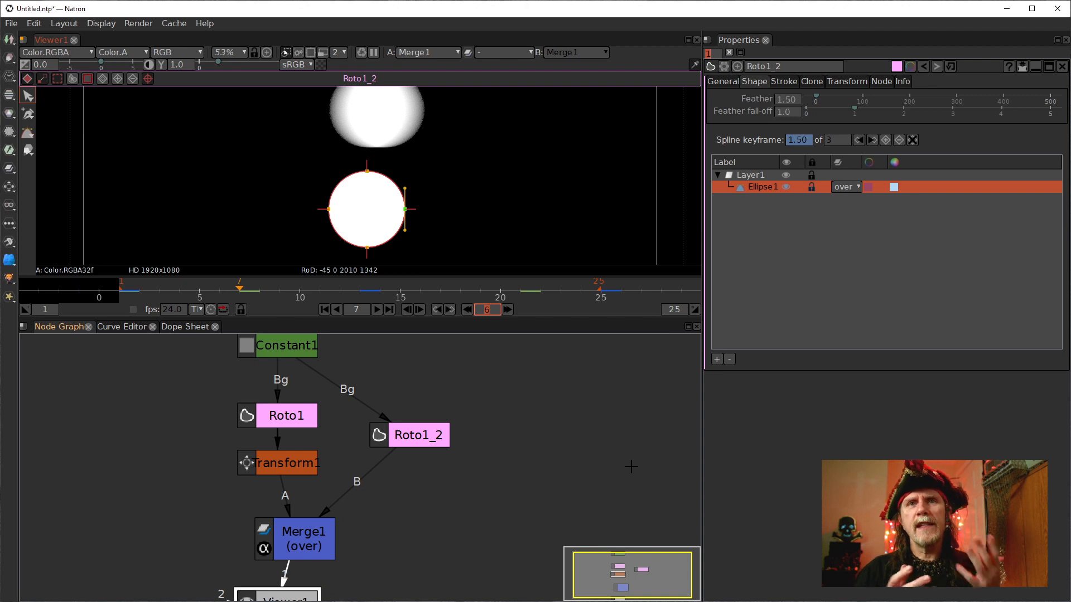
# Compare Transform1's Motion Blur at 0 and at 0.01 on frame 7.
pyautogui.click(273, 467)
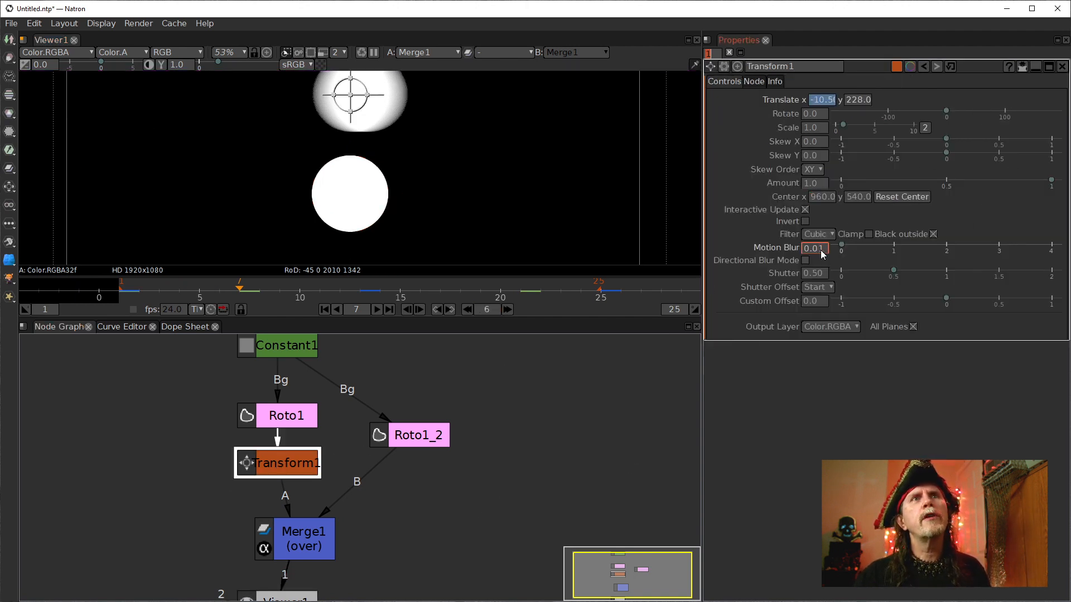
pyautogui.scroll(-1, 821, 251)
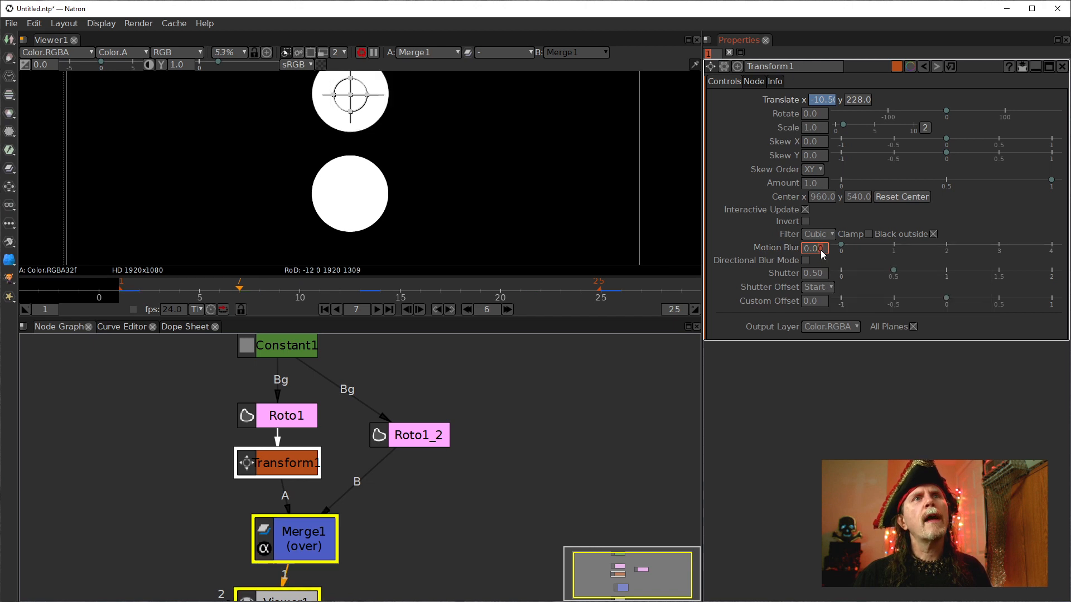
pyautogui.click(480, 432)
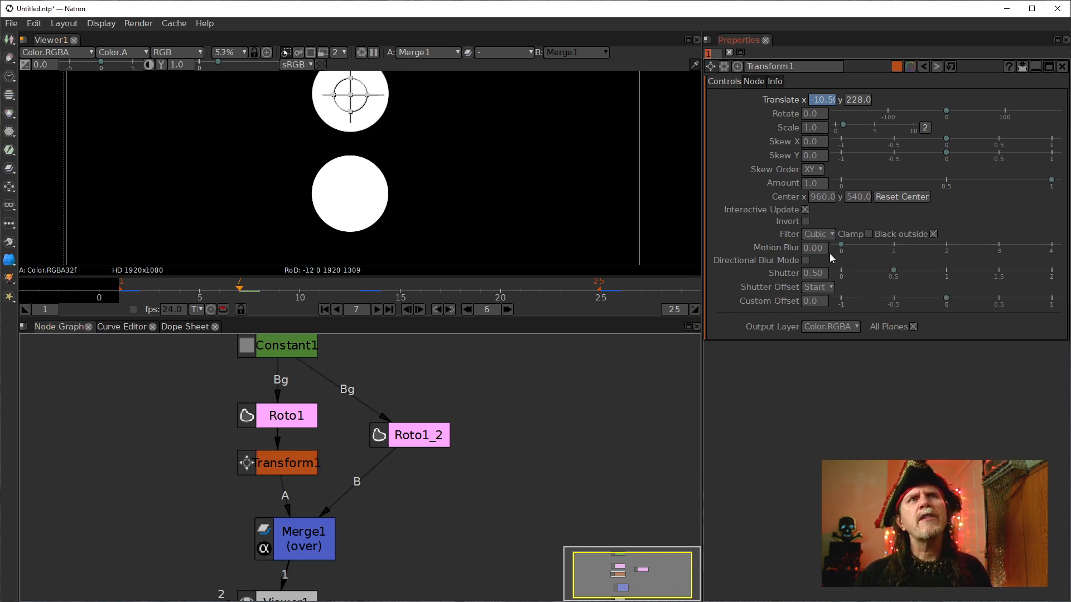
pyautogui.scroll(1, 815, 247)
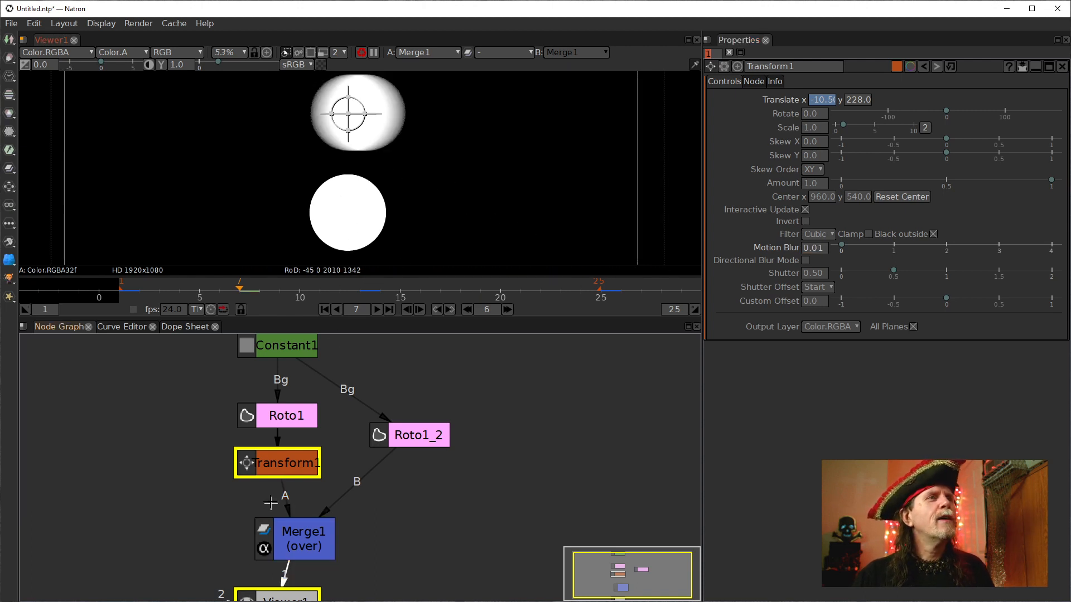
# At frame 7, pull Roto1_2's ellipse feather points outward on both left and right sides.
pyautogui.click(421, 440)
pyautogui.click(761, 187)
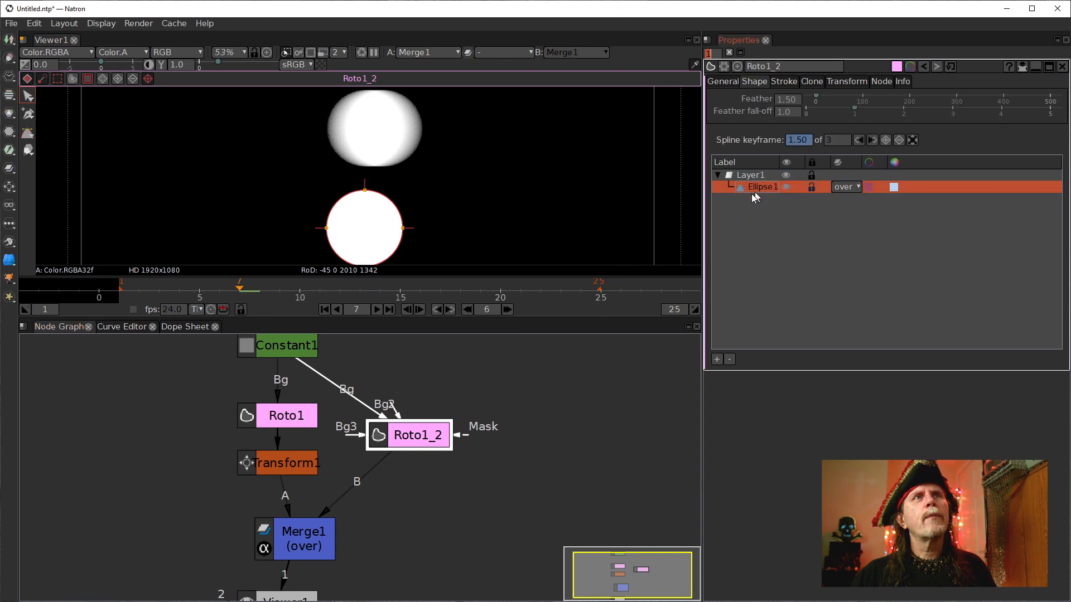
pyautogui.moveTo(325, 229); pyautogui.dragTo(311, 230)
pyautogui.click(414, 231)
pyautogui.moveTo(415, 228); pyautogui.dragTo(423, 232)
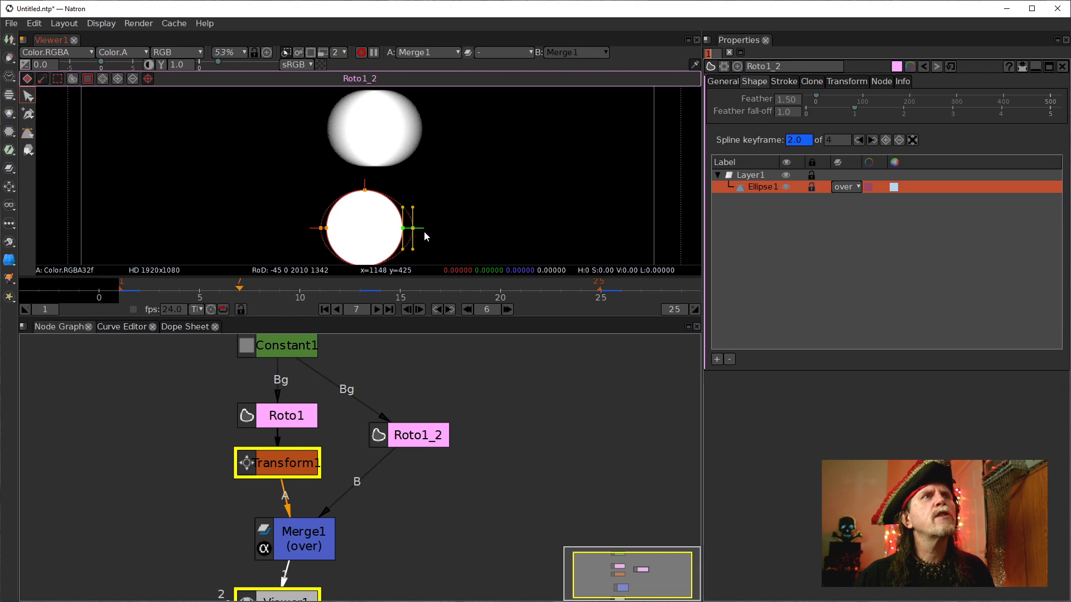
pyautogui.click(323, 228)
pyautogui.moveTo(323, 228); pyautogui.dragTo(314, 228)
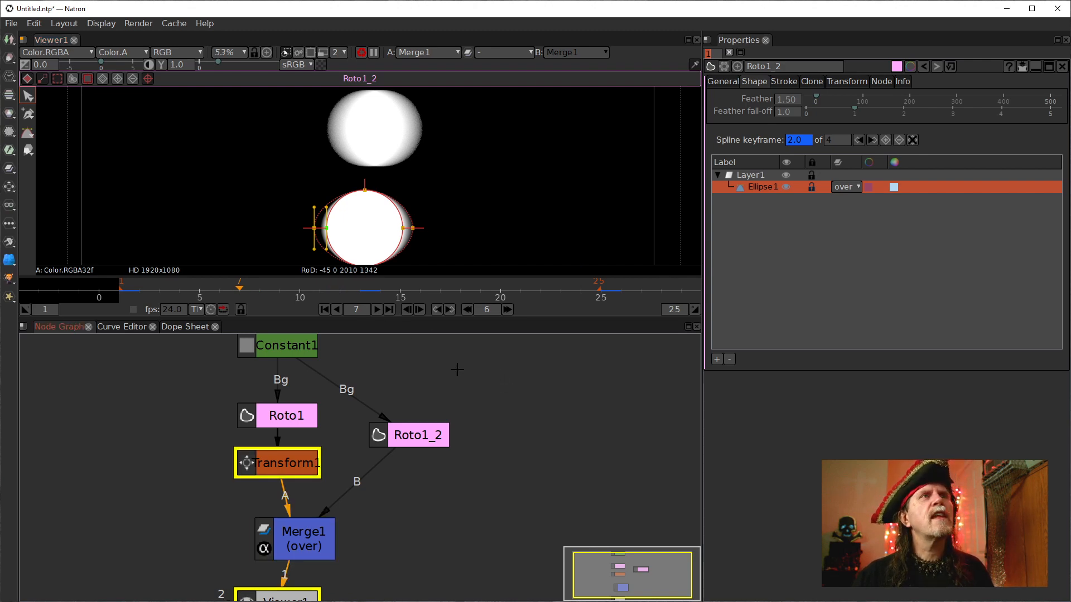
# Set the frame increment to 12 and step forward to frame 19.
pyautogui.click(435, 378)
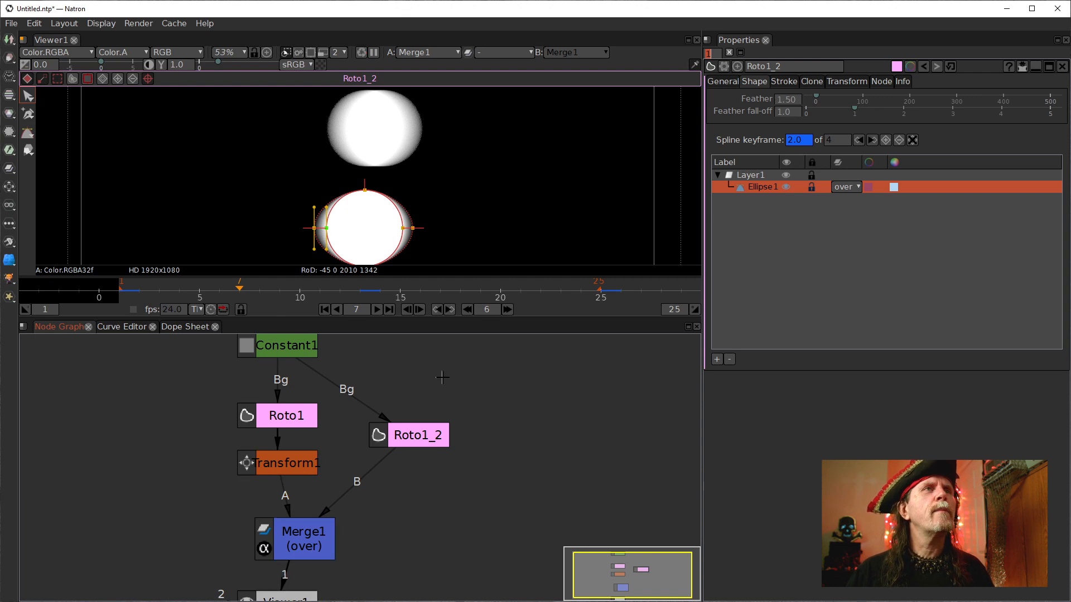
pyautogui.click(486, 309)
pyautogui.write('12')
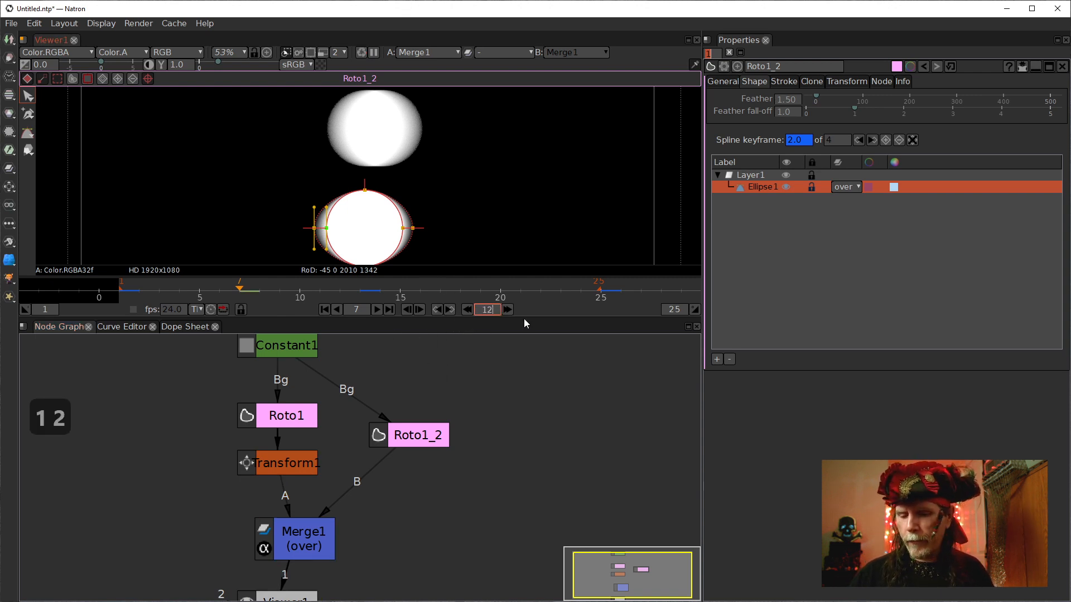
pyautogui.press('Return')
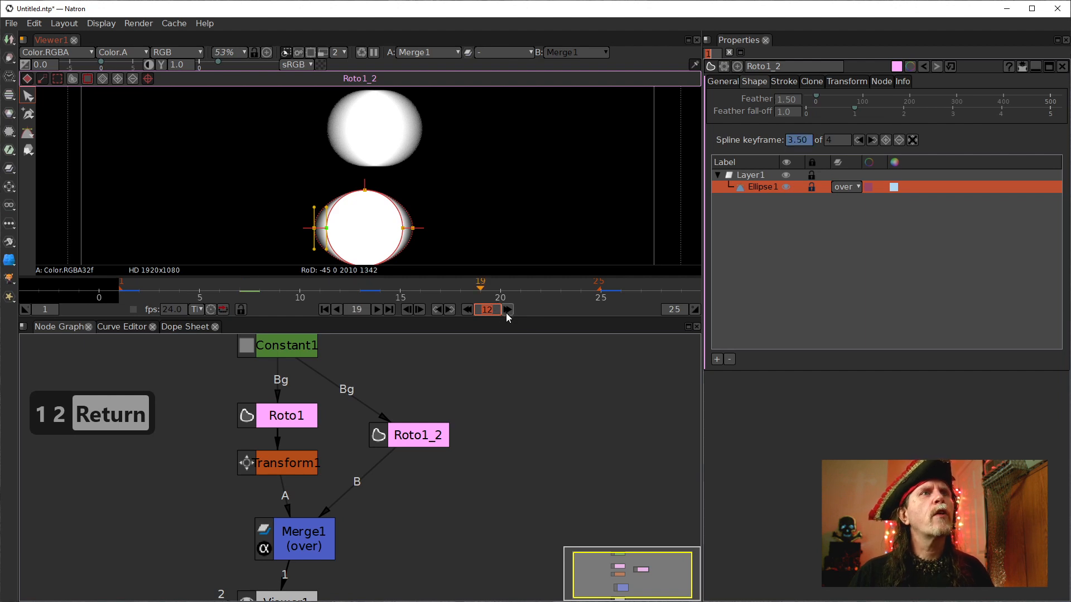
pyautogui.click(507, 309)
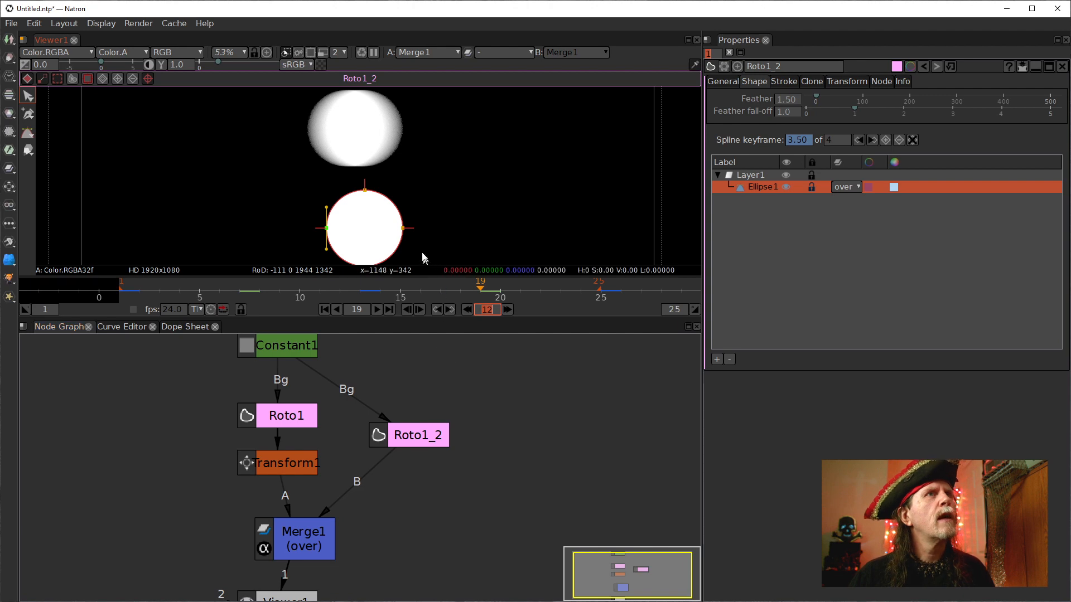
# At frame 19, pull the ellipse's left and right feather points outward.
pyautogui.moveTo(319, 233); pyautogui.dragTo(300, 234)
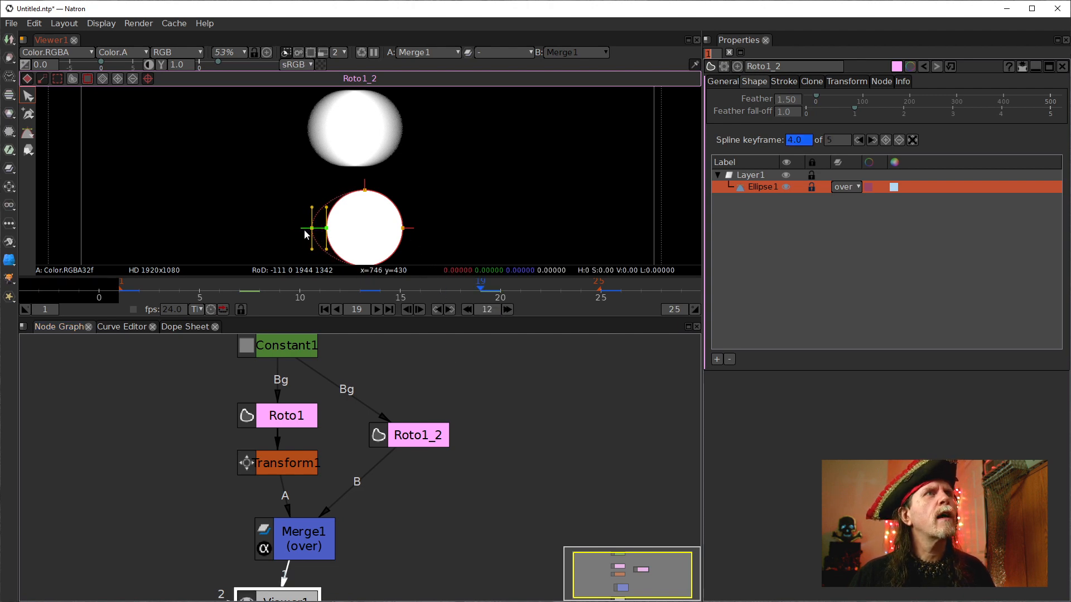
pyautogui.click(412, 230)
pyautogui.moveTo(412, 230); pyautogui.dragTo(423, 232)
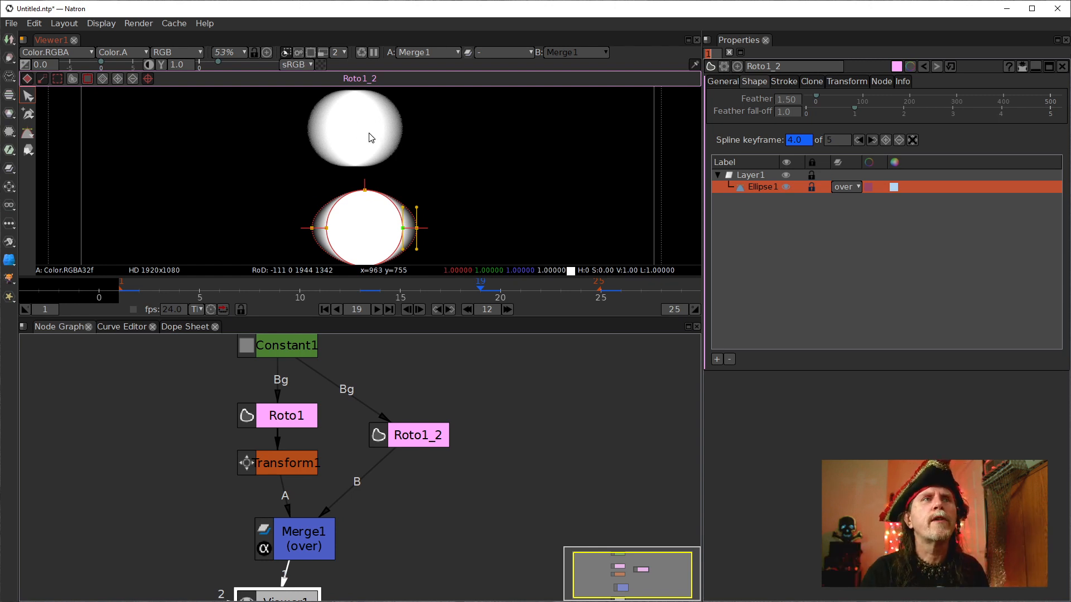
# Rewind to frame 1 and play the animation to preview the feathered ellipse's movement.
pyautogui.click(324, 309)
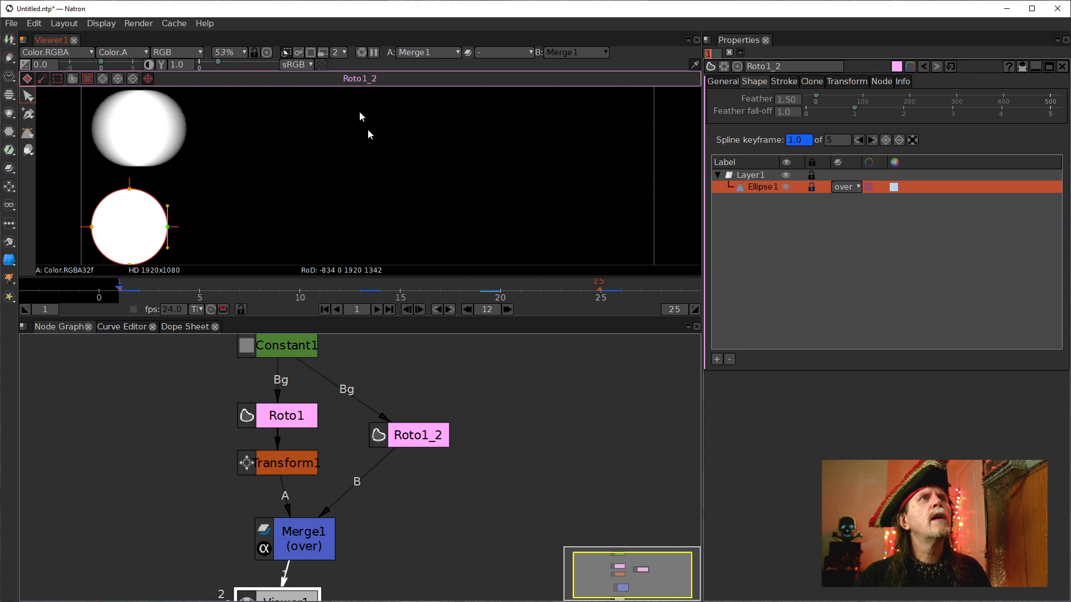
pyautogui.click(322, 51)
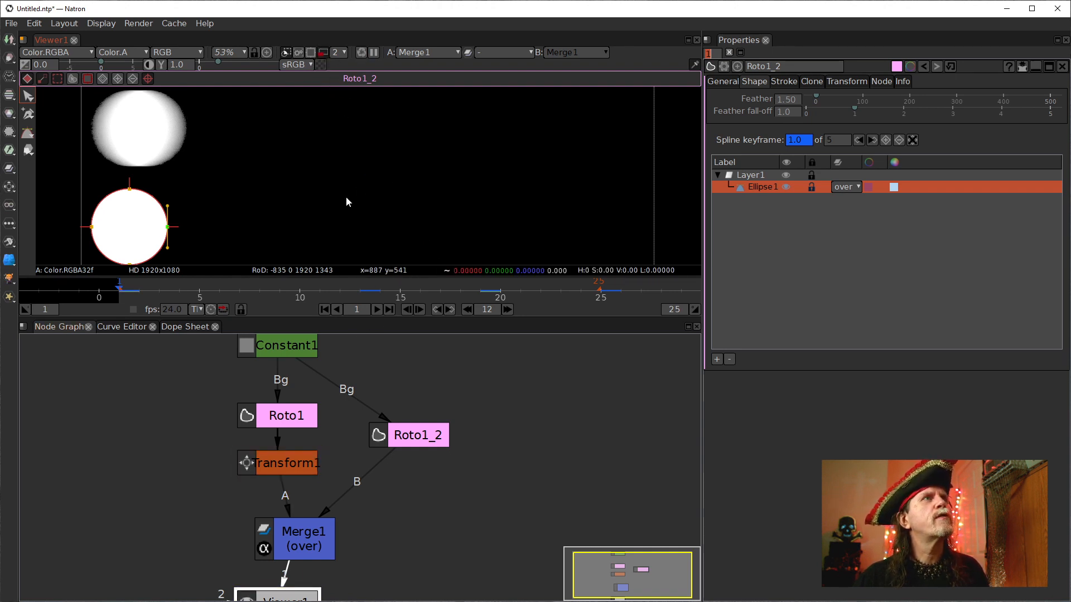
pyautogui.click(377, 311)
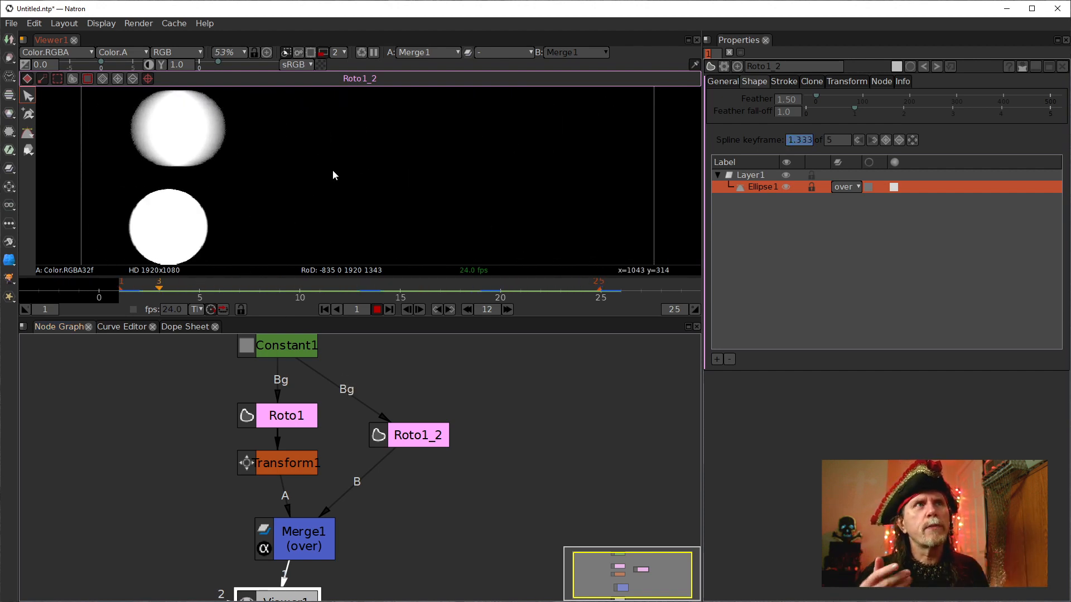
pyautogui.click(377, 310)
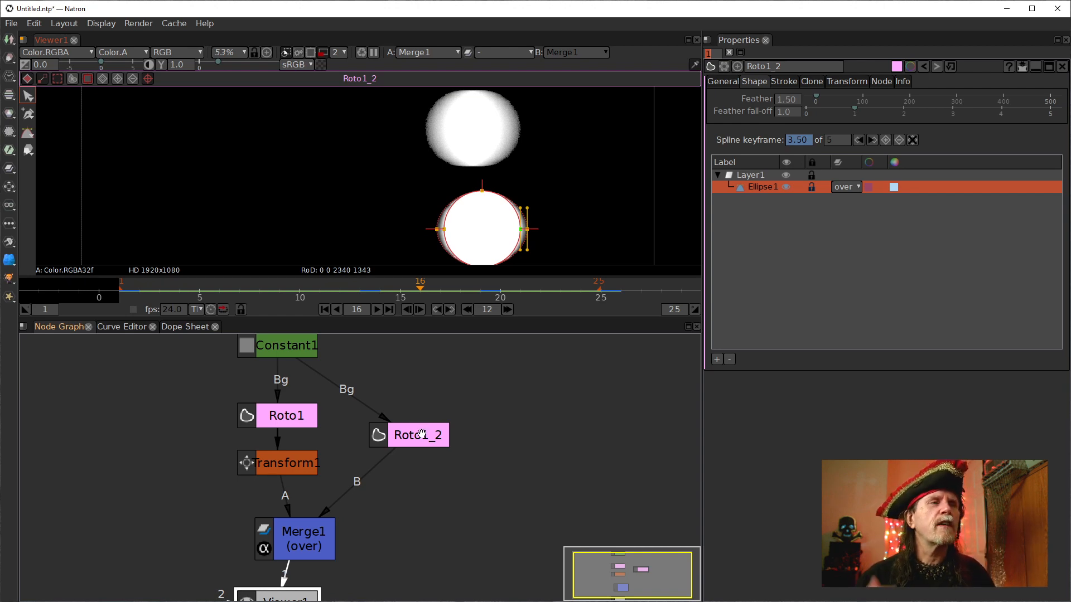
# Delete the frame 7 and frame 19 feather keyframes from the ellipse's animation curve.
pyautogui.click(129, 329)
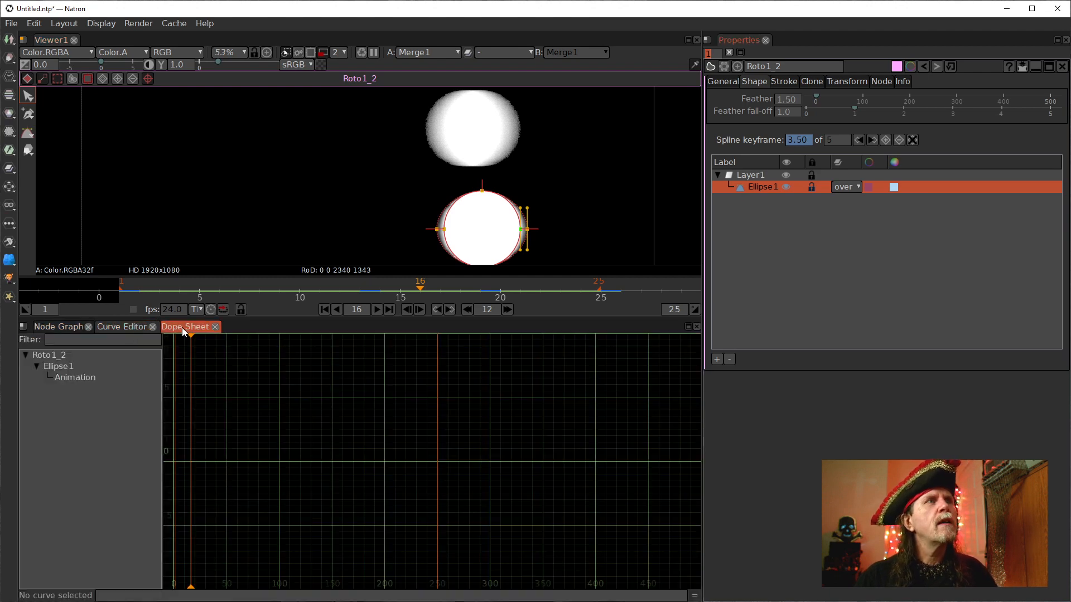
pyautogui.click(67, 376)
pyautogui.scroll(5, 193, 450)
pyautogui.moveTo(193, 451); pyautogui.dragTo(448, 483)
pyautogui.moveTo(415, 388); pyautogui.dragTo(460, 427)
pyautogui.press('Delete')
pyautogui.moveTo(360, 467); pyautogui.dragTo(458, 502)
pyautogui.press('Delete')
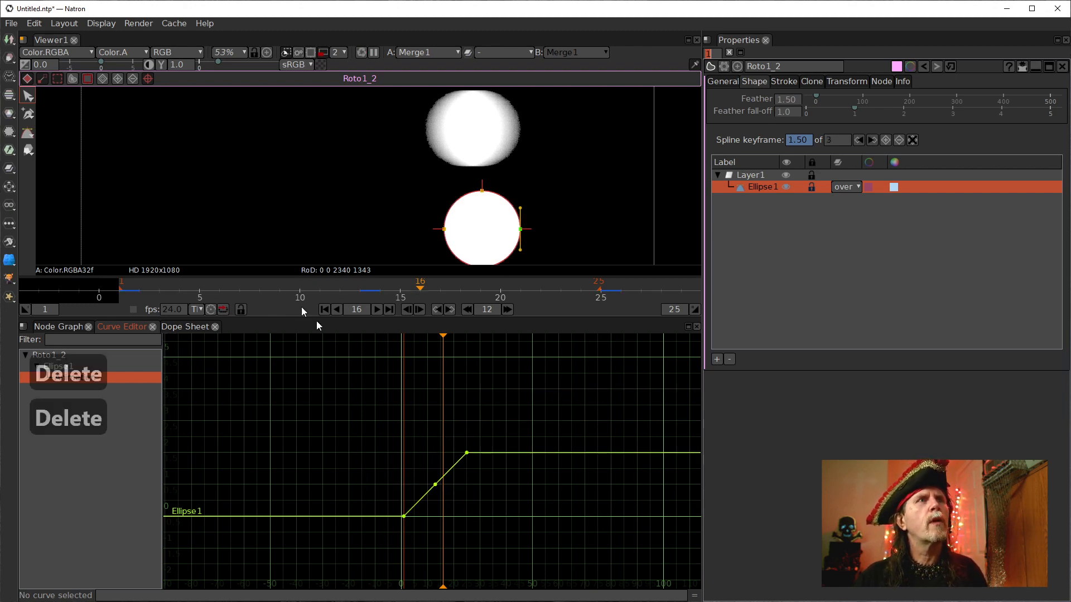
pyautogui.click(62, 327)
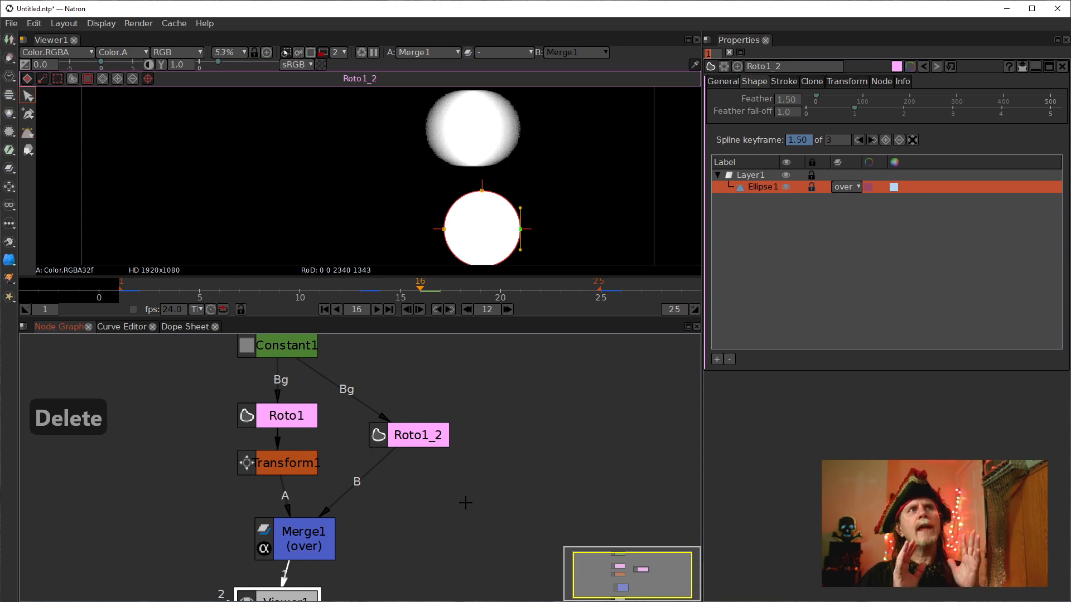
# Set the Transform node's motion blur to 0.
pyautogui.click(282, 462)
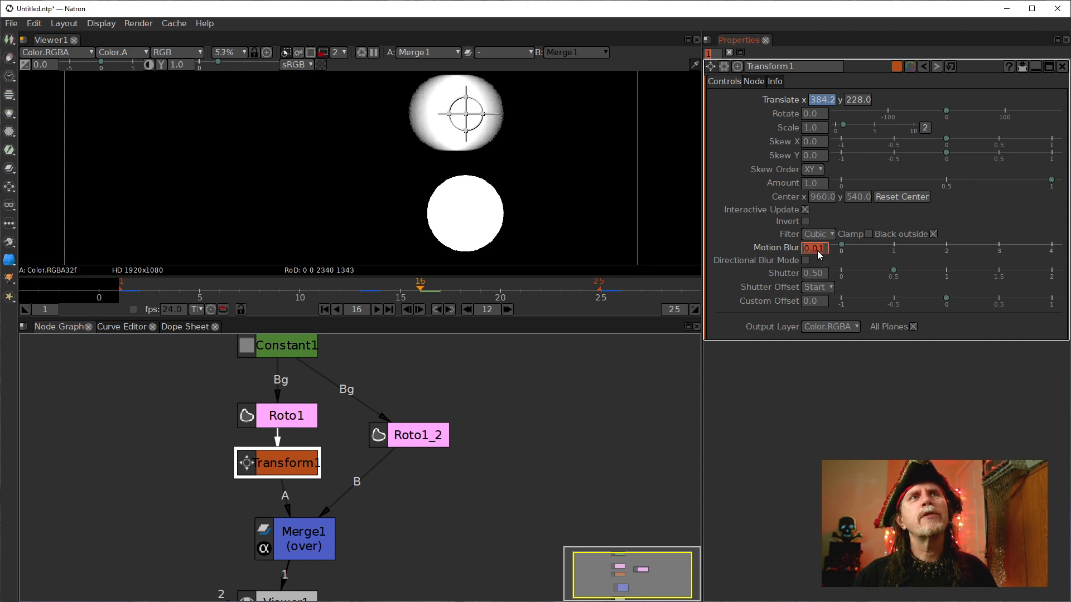
pyautogui.scroll(-1, 817, 250)
# Move the Transform1 and Roto1 nodes to the left in the node graph.
pyautogui.click(415, 440)
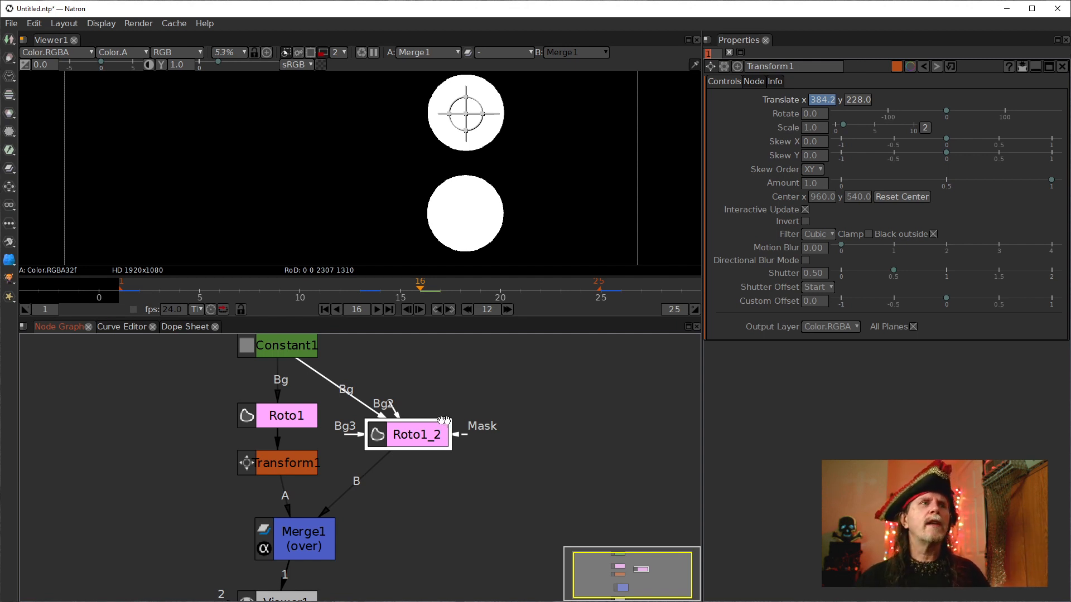
pyautogui.moveTo(296, 456); pyautogui.dragTo(257, 458)
pyautogui.moveTo(271, 418); pyautogui.dragTo(228, 409)
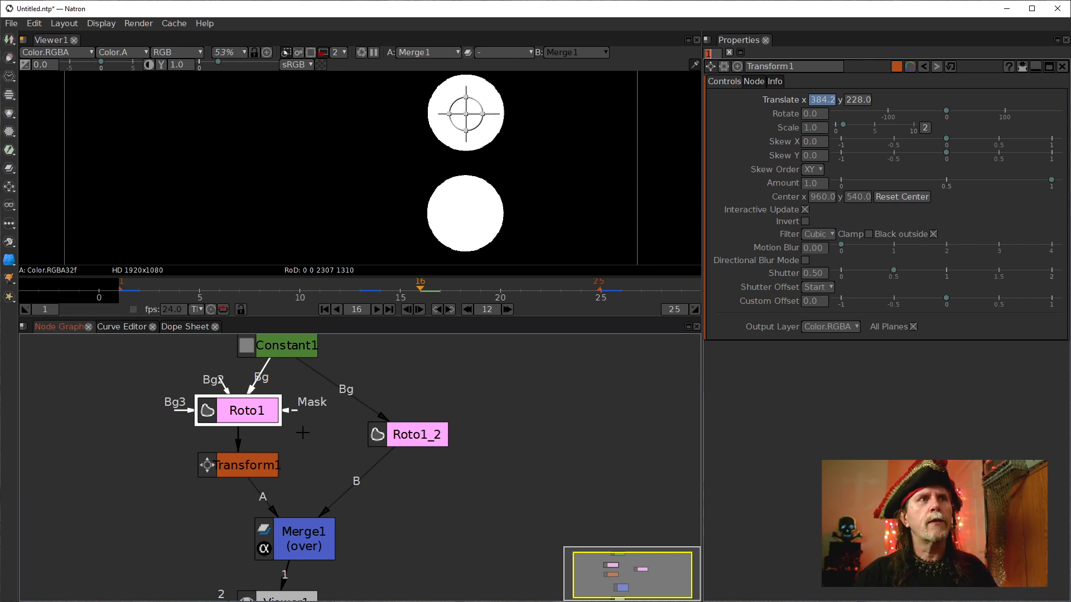
pyautogui.click(421, 434)
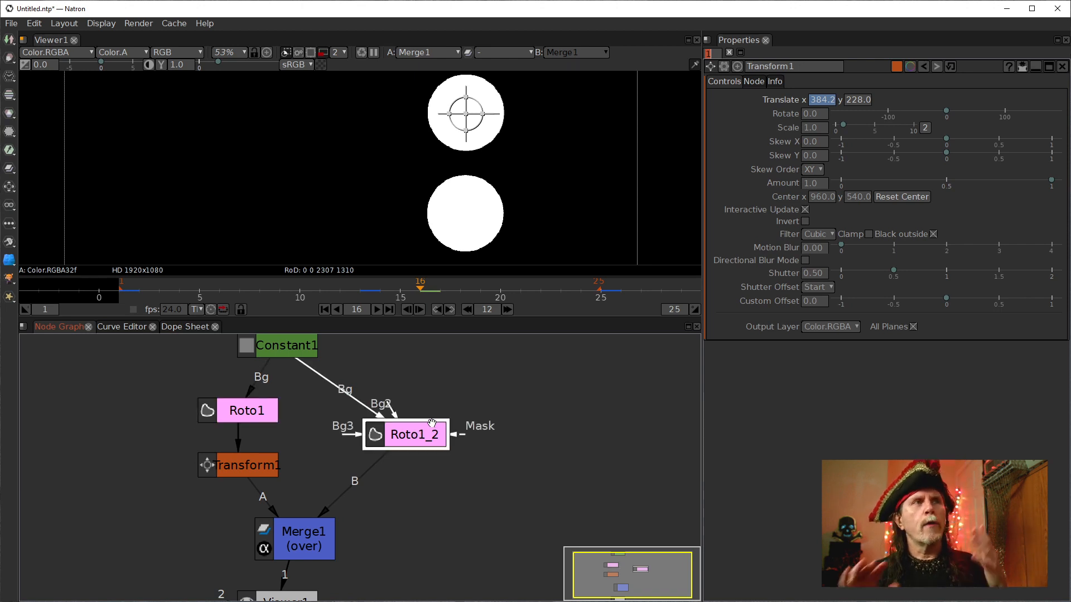
# Insert a FrameBlend node below Roto1_2 and shift both nodes upward in the graph.
pyautogui.click(120, 327)
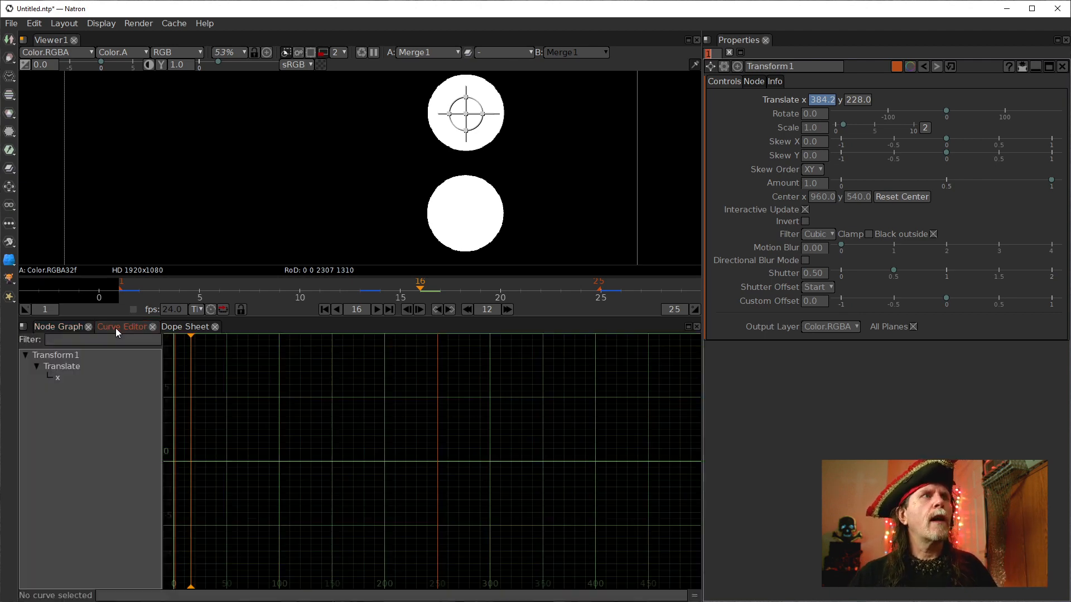
pyautogui.click(65, 328)
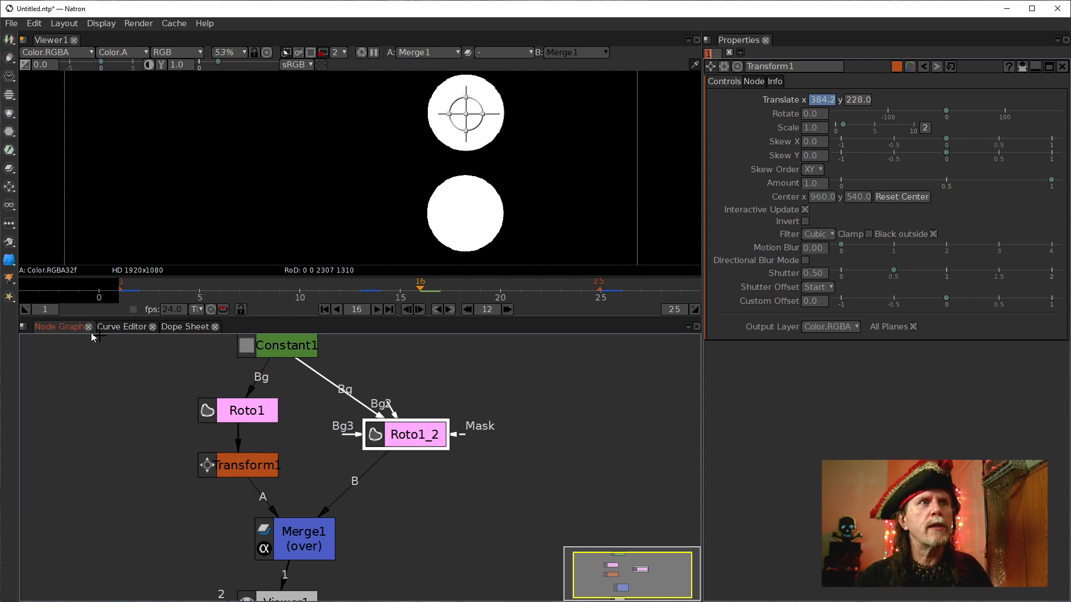
pyautogui.click(418, 434)
pyautogui.press('Tab')
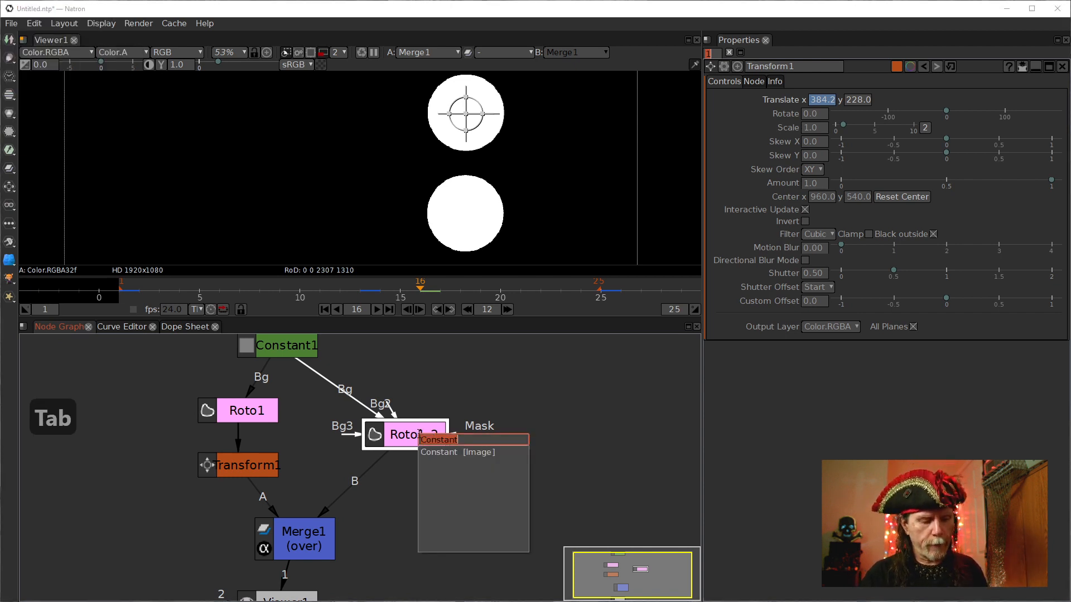
pyautogui.write('frame')
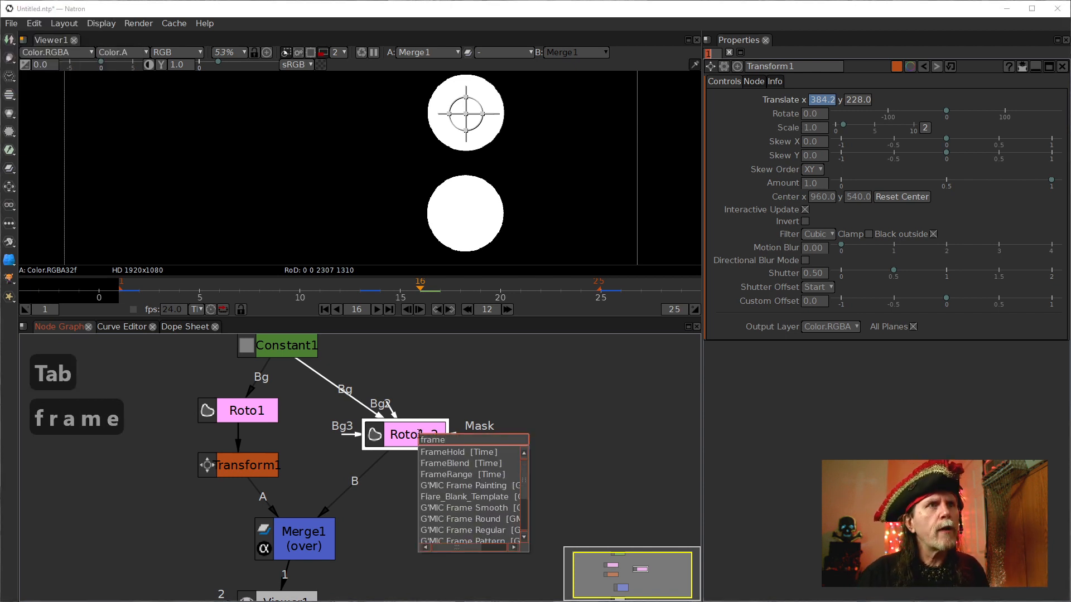
pyautogui.press('Down')
pyautogui.press('Down')
pyautogui.press('Return')
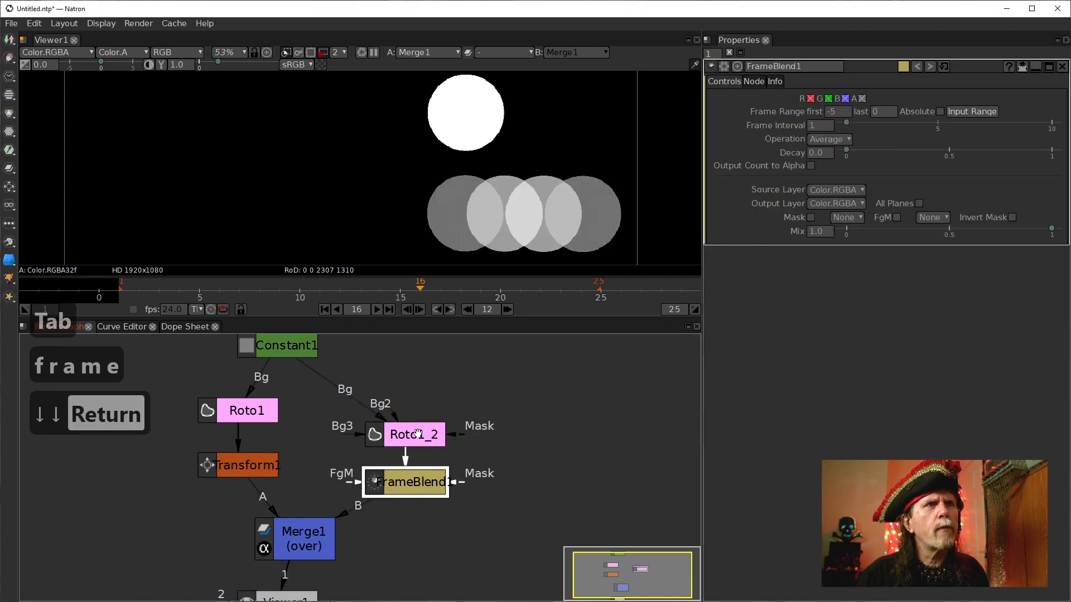
pyautogui.moveTo(435, 427); pyautogui.dragTo(435, 388)
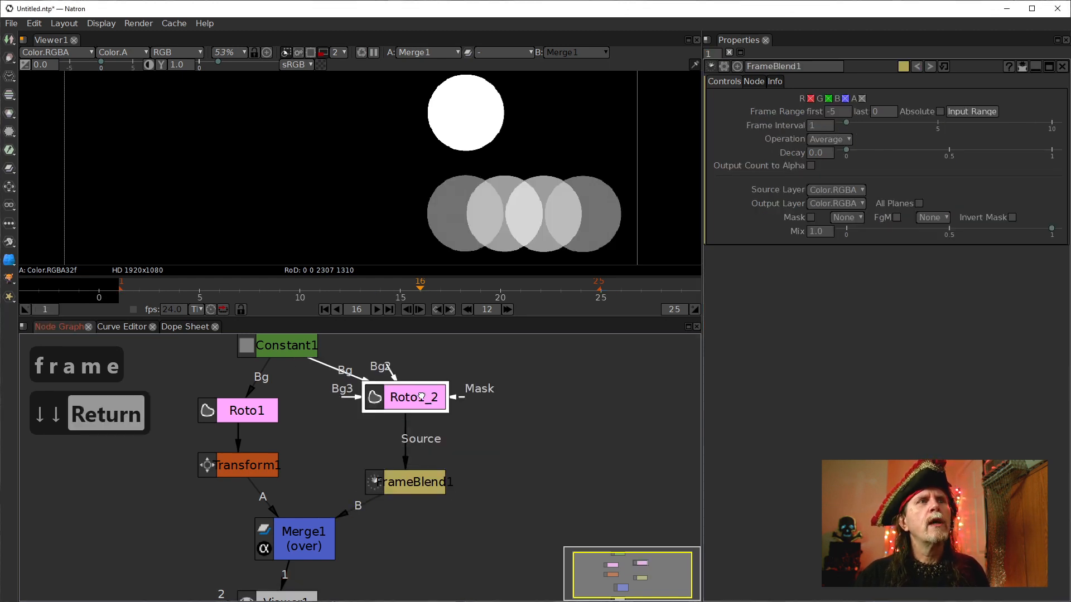
pyautogui.moveTo(412, 486); pyautogui.dragTo(413, 464)
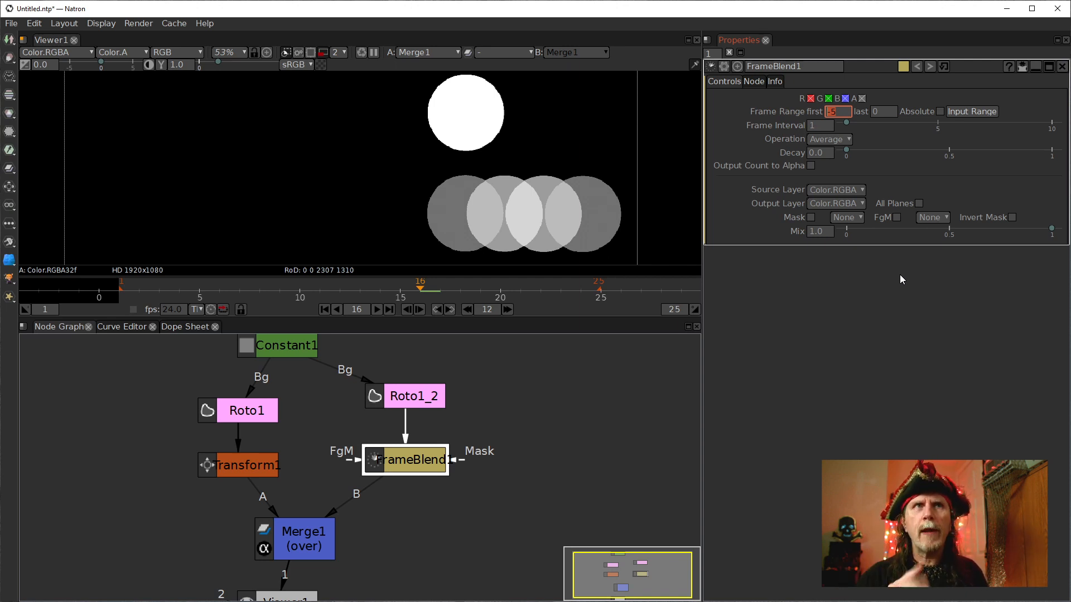
# Set the FrameBlend's first frame to 0 and step forward one frame.
pyautogui.write('0')
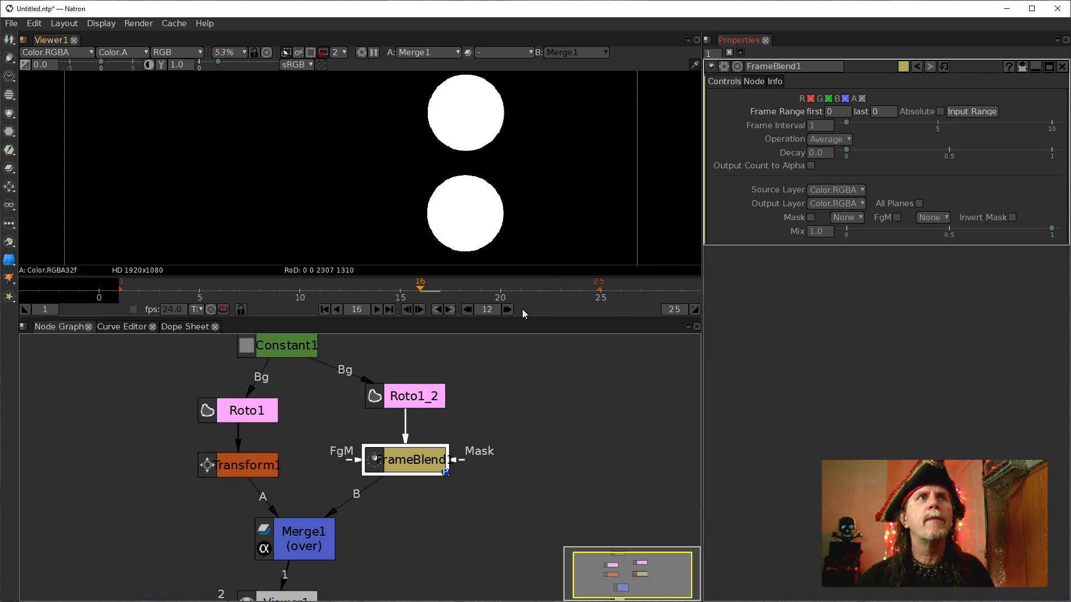
pyautogui.click(492, 364)
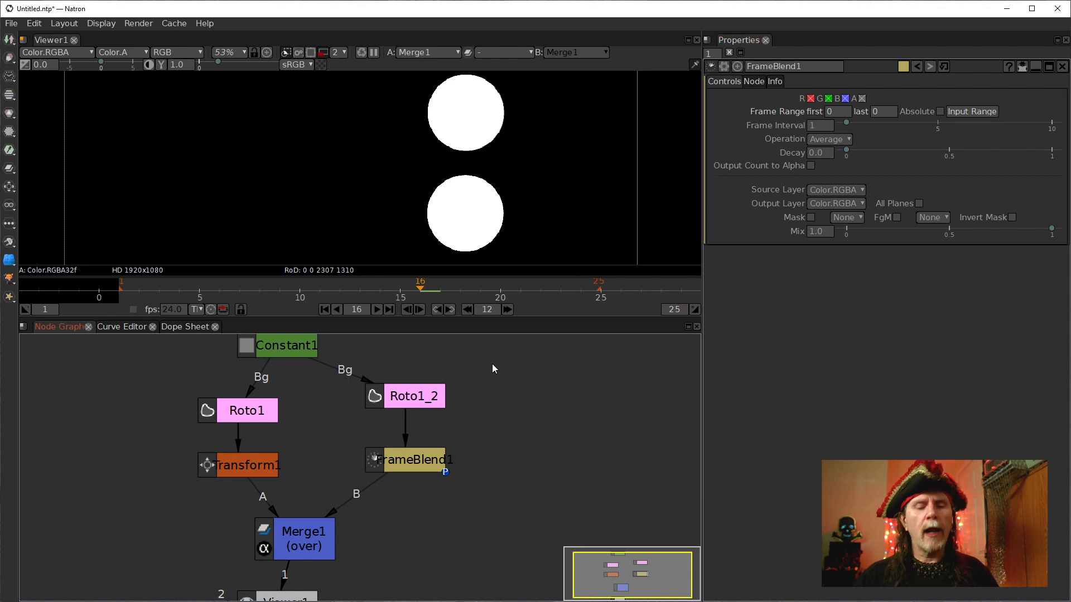
pyautogui.press('Right')
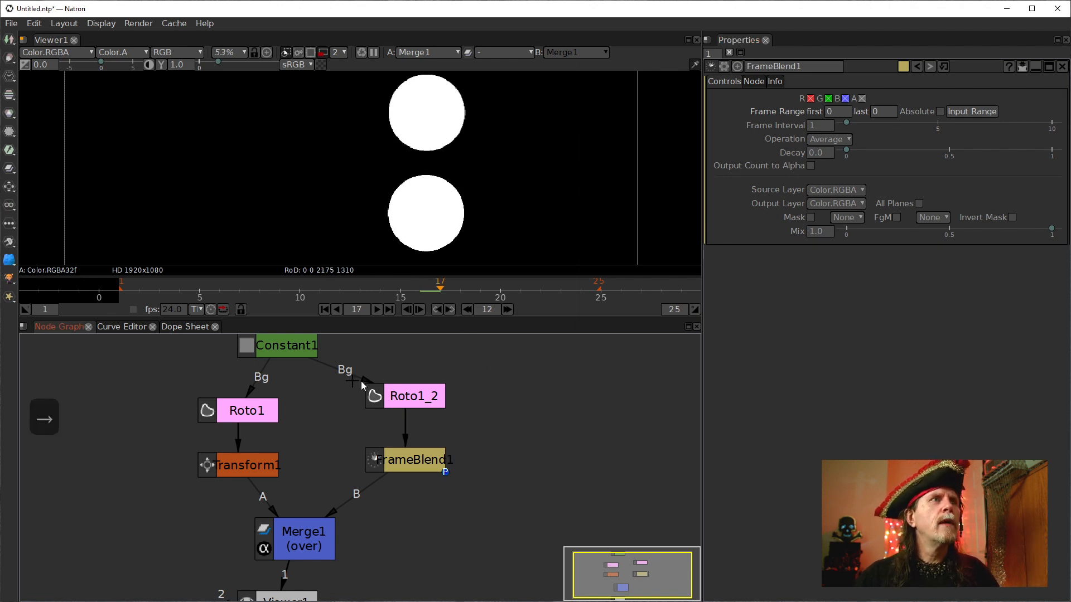
# Set the Transform node's motion blur back to 0.01.
pyautogui.click(246, 470)
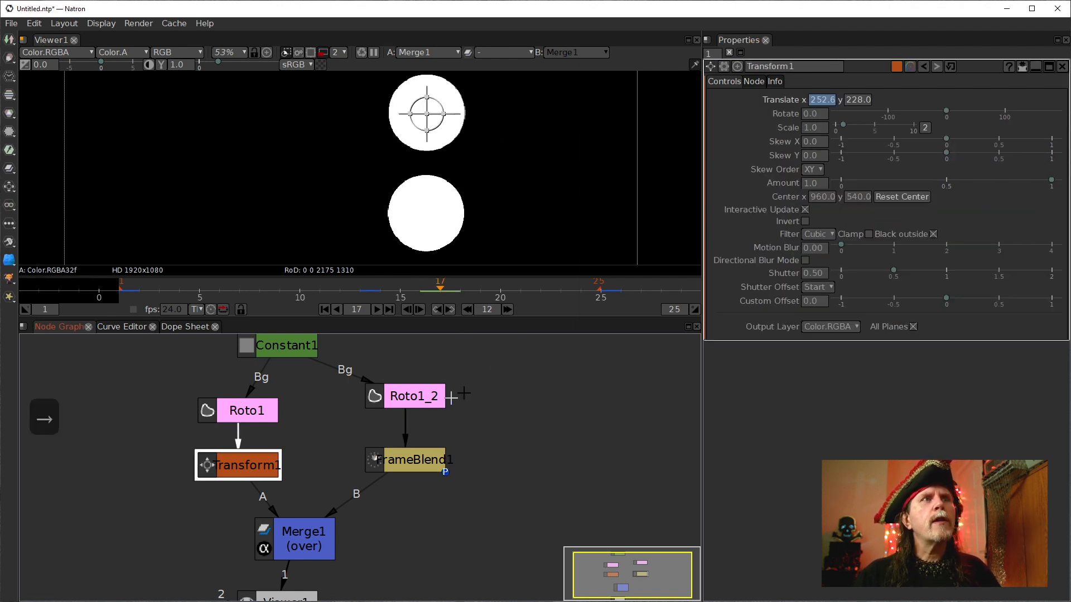
pyautogui.click(819, 249)
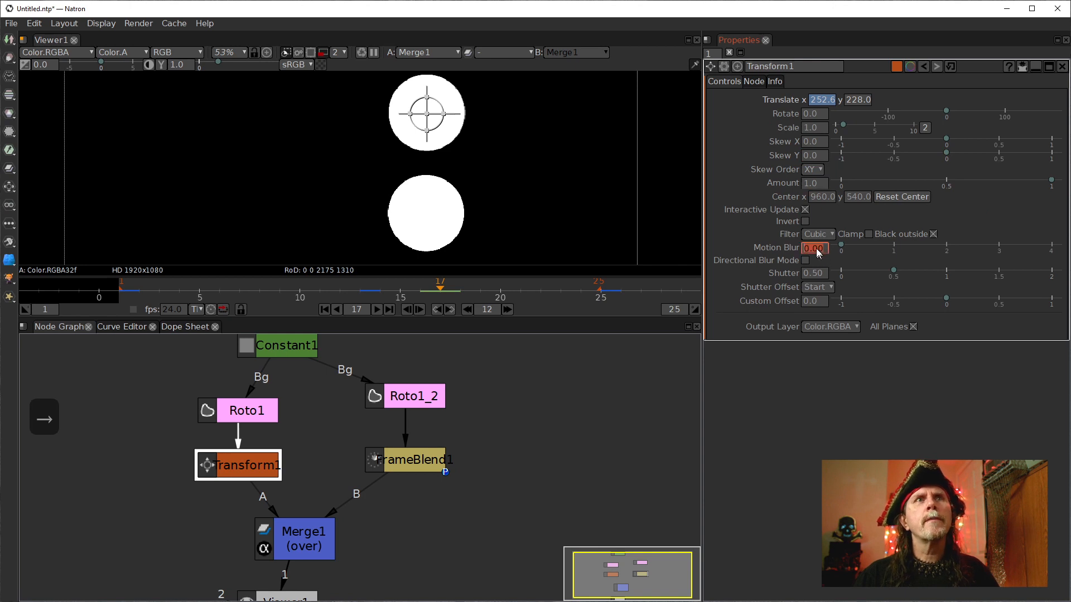
pyautogui.scroll(1, 818, 250)
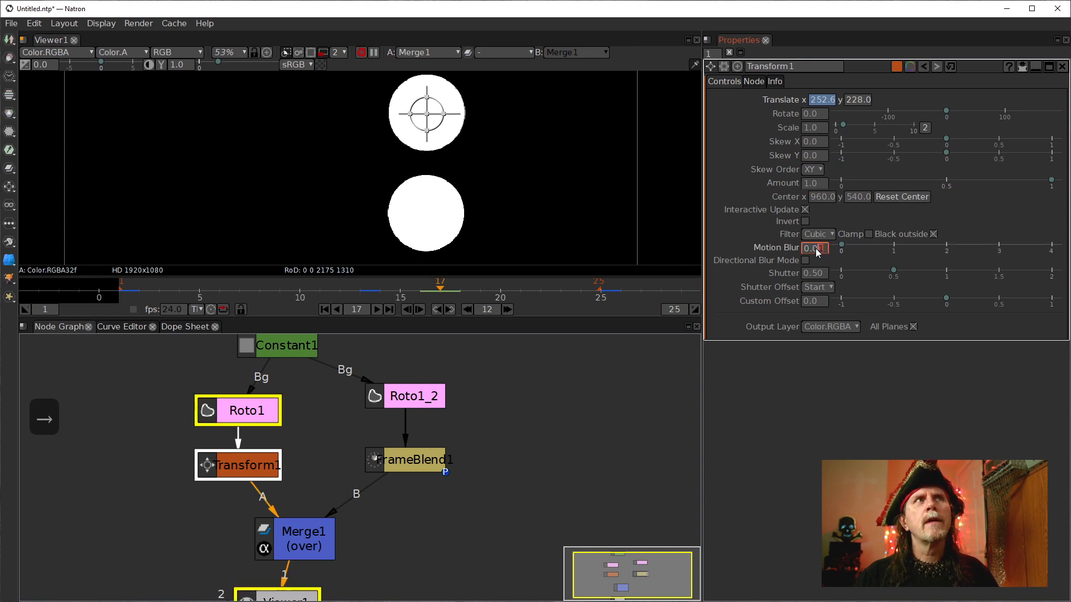
# Change the viewer's scale level to 4 and move to frame 6.
pyautogui.click(340, 53)
pyautogui.click(342, 77)
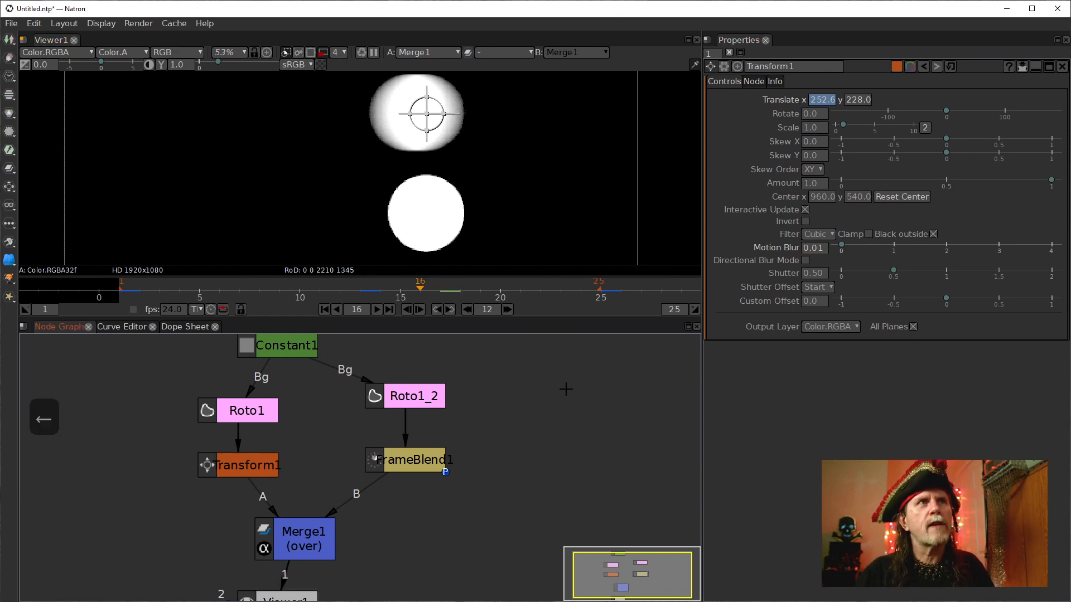
pyautogui.press('Left')
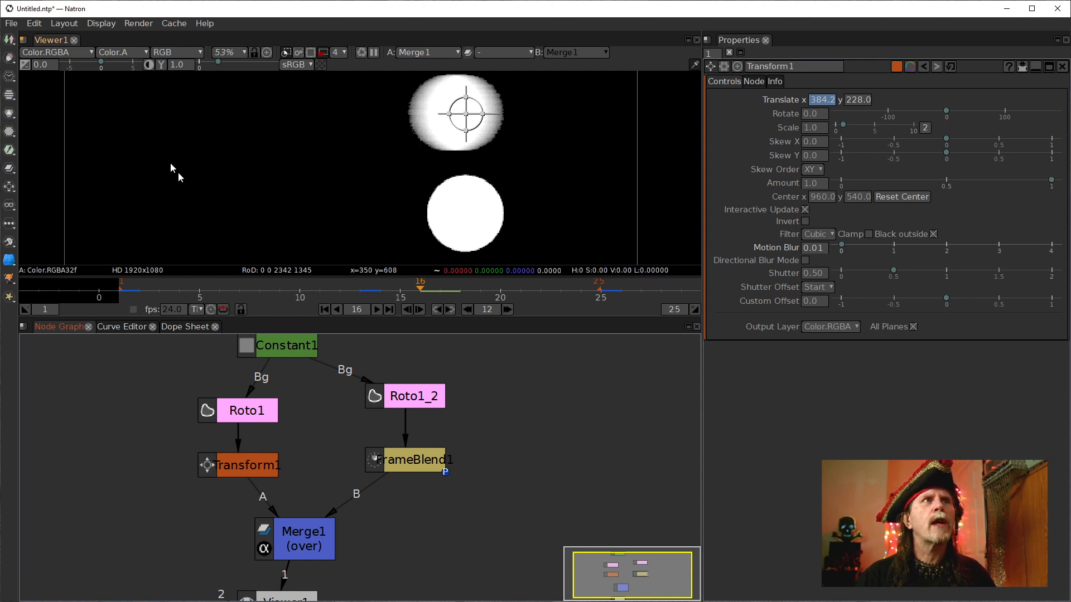
pyautogui.click(225, 284)
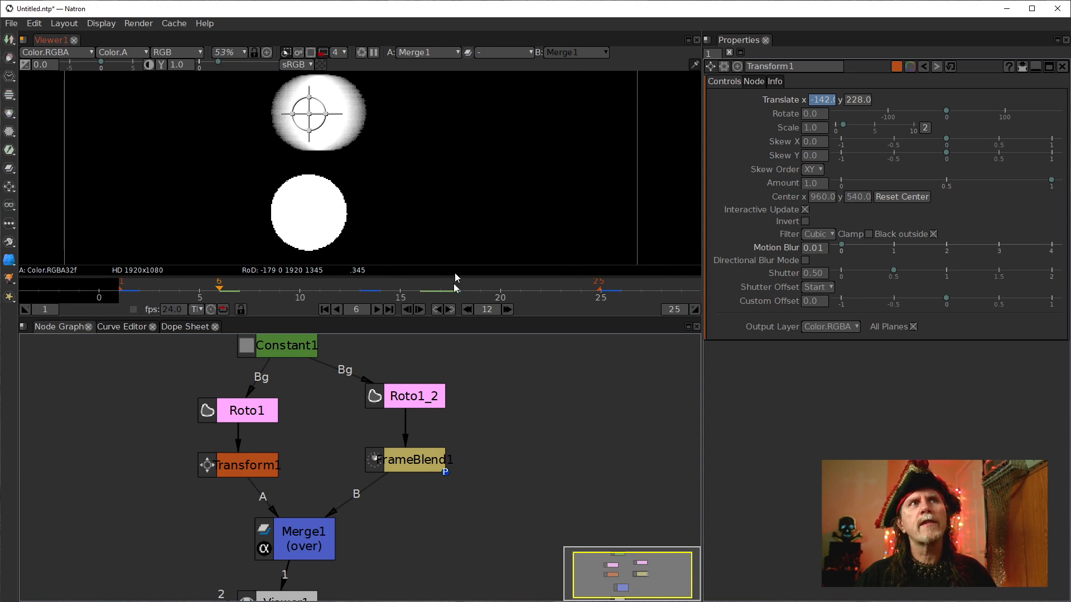
# Set the FrameBlend's last frame to 1, then select Transform1.
pyautogui.doubleClick(410, 458)
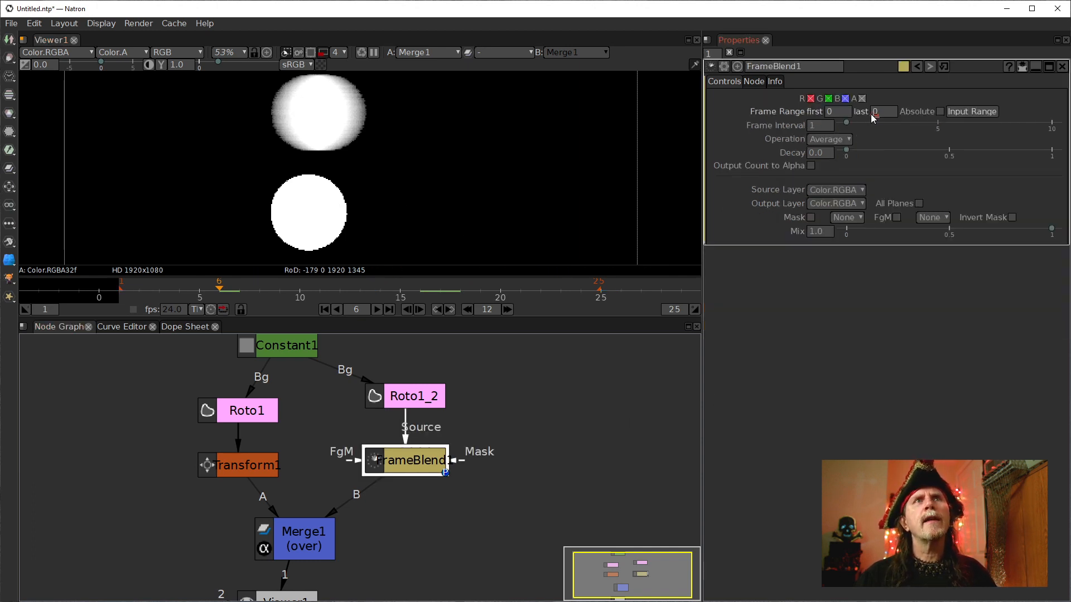
pyautogui.write('1')
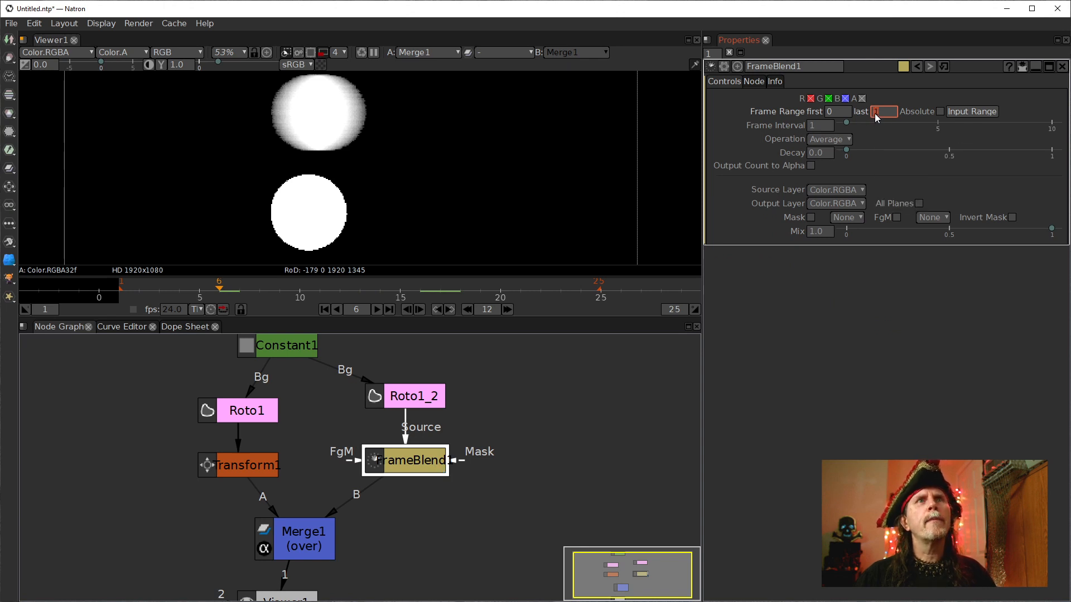
pyautogui.press('Return')
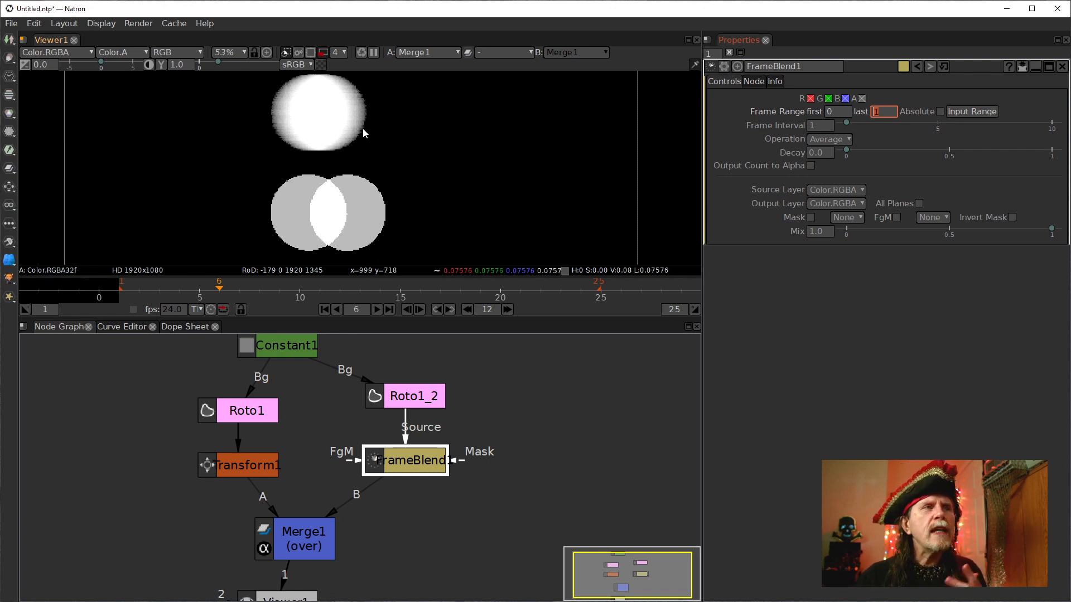
pyautogui.click(233, 474)
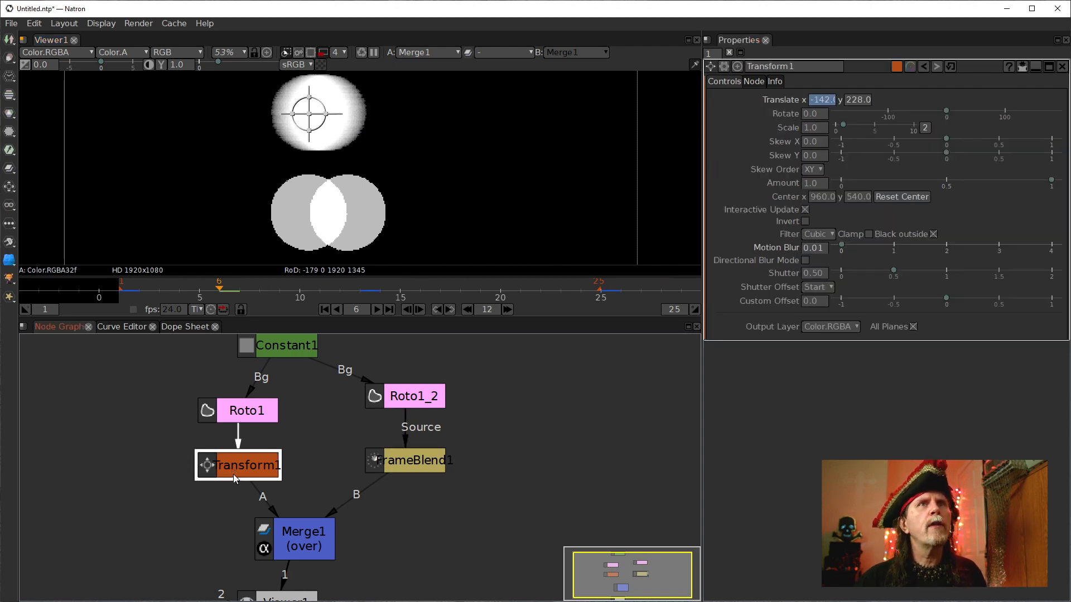
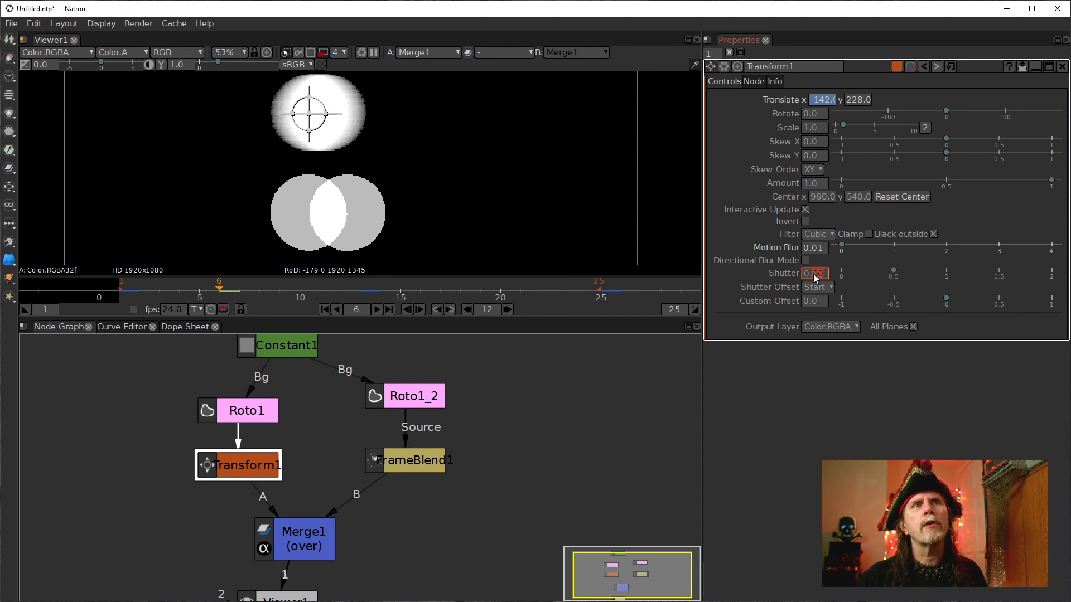
# Set the Transform node's shutter to 1.
pyautogui.write('1')
pyautogui.press('Return')
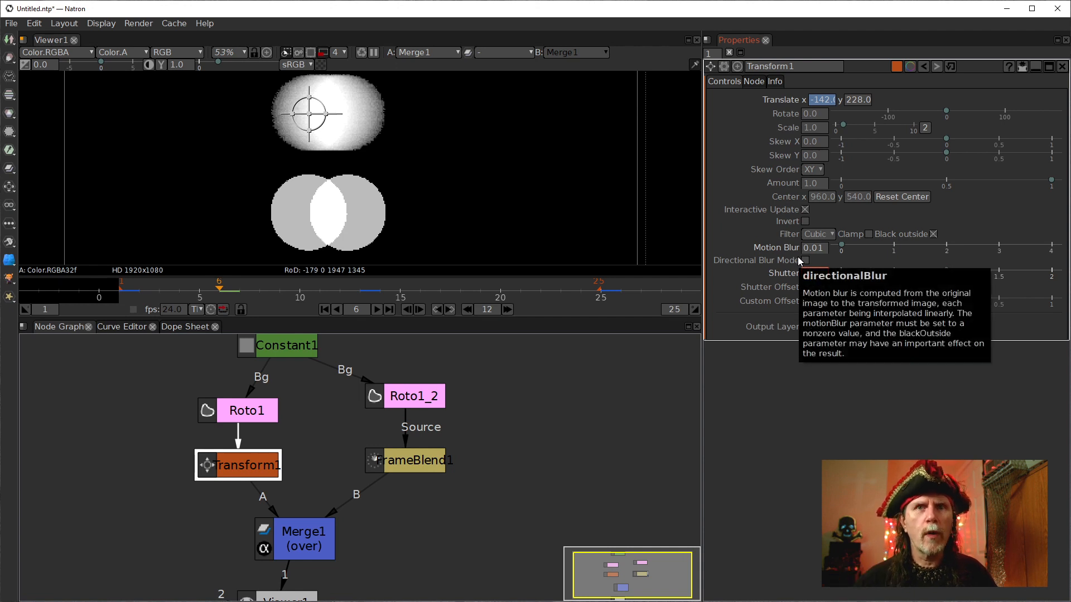
# Set the Transform node's shutter to 0.5.
pyautogui.moveTo(788, 288)
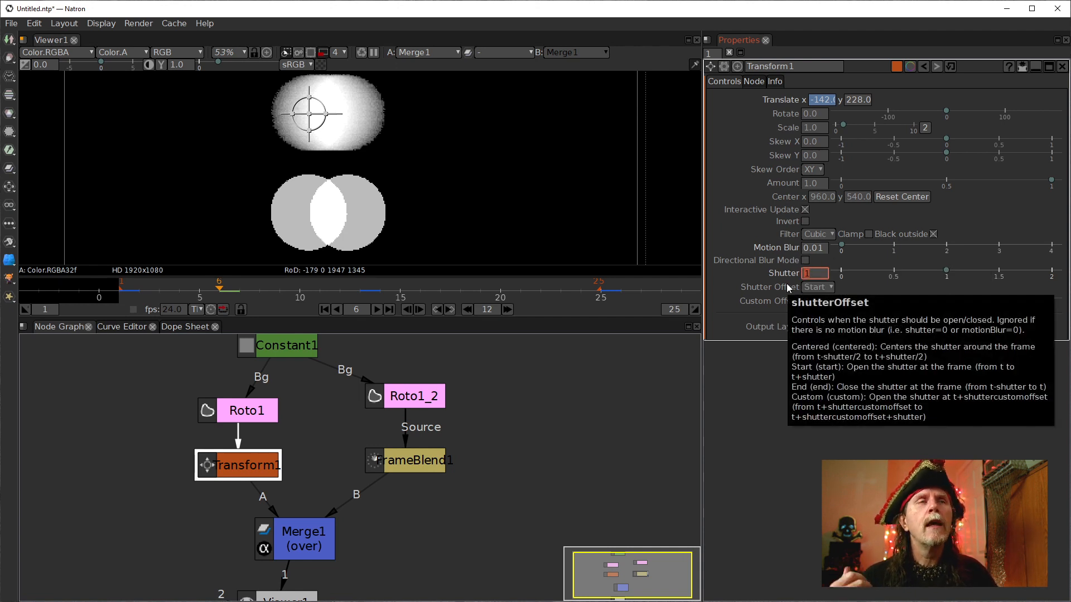
pyautogui.click(822, 276)
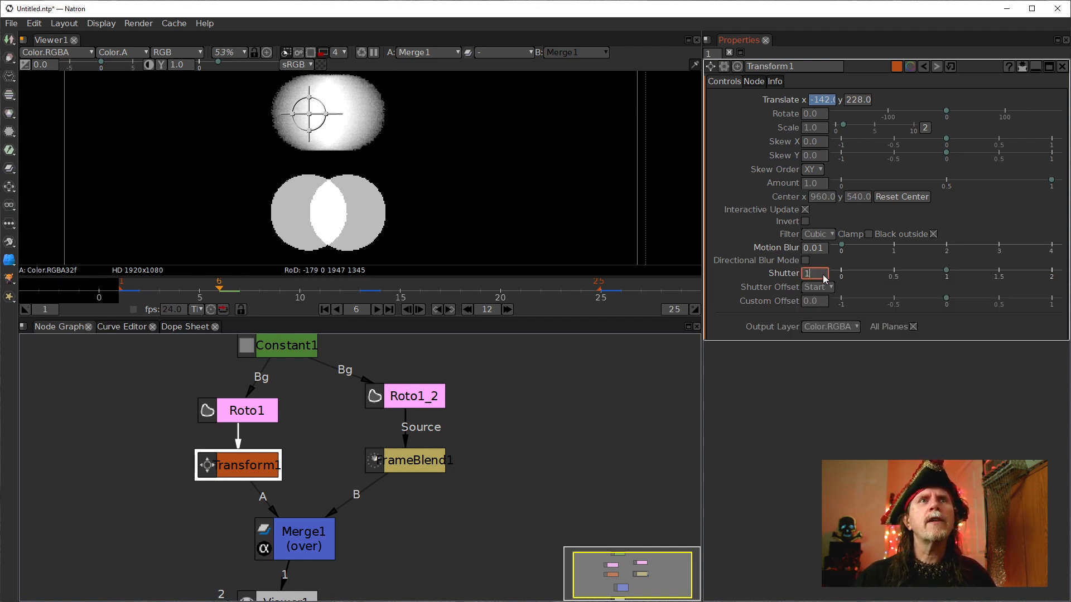
pyautogui.moveTo(785, 271)
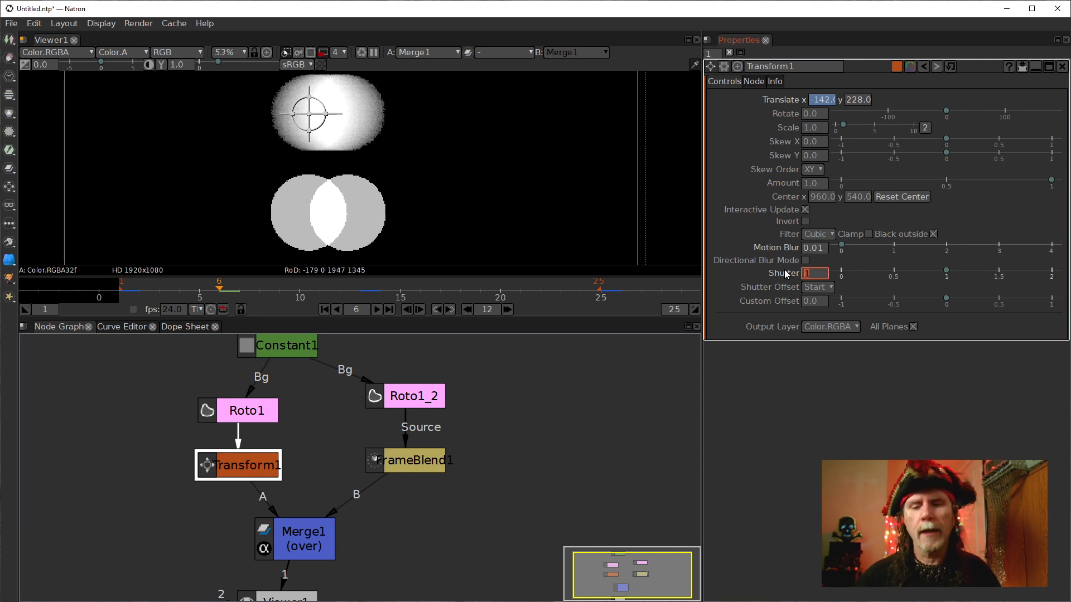
pyautogui.write('.5')
pyautogui.press('Return')
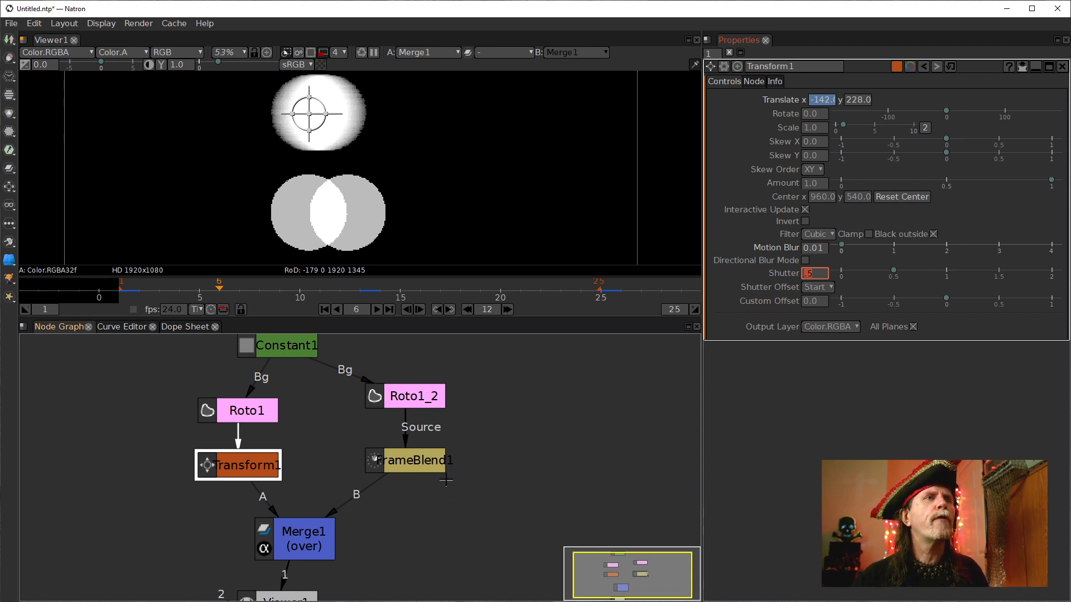
# Open the project settings and review the frame range.
pyautogui.click(414, 465)
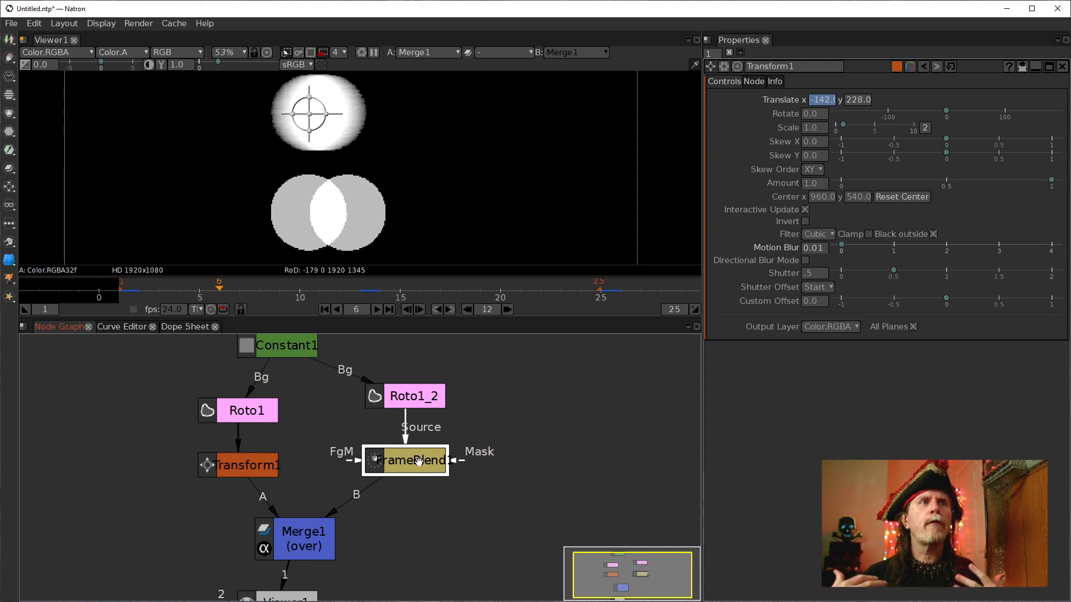
pyautogui.click(417, 398)
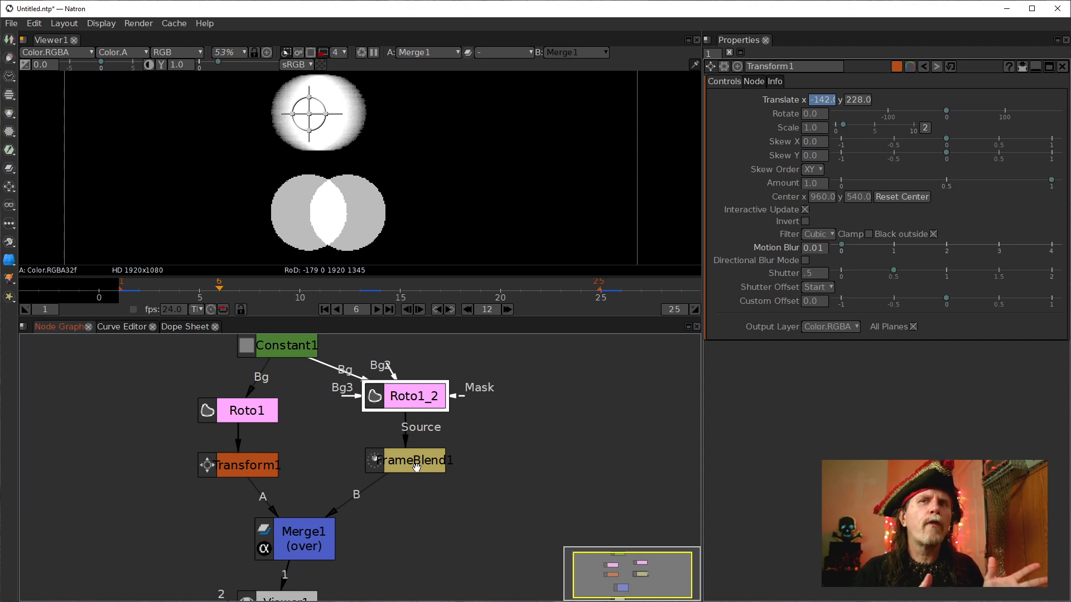
pyautogui.click(591, 394)
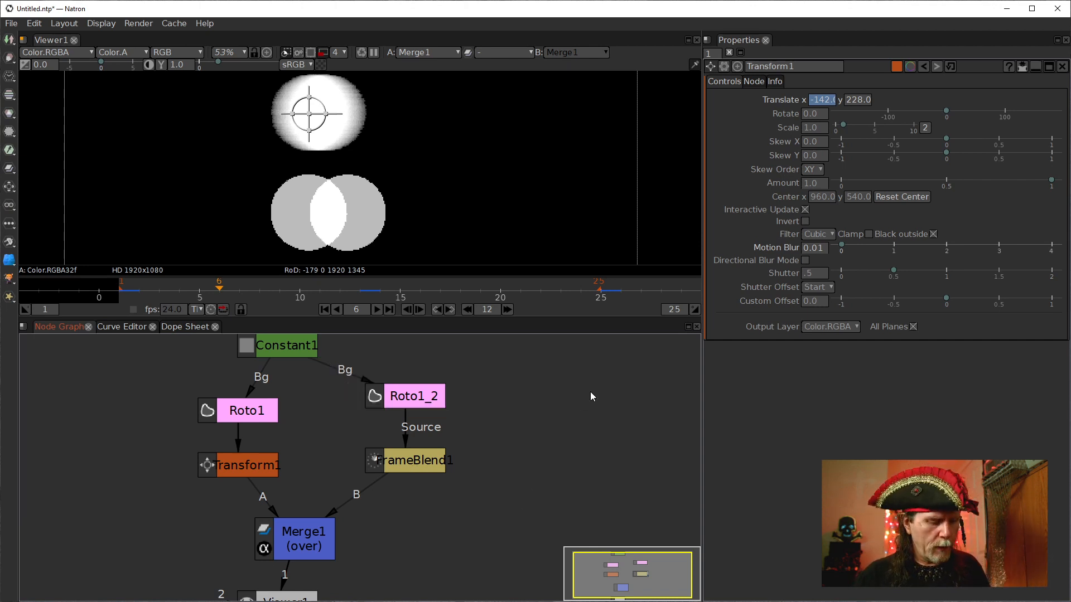
pyautogui.press('s')
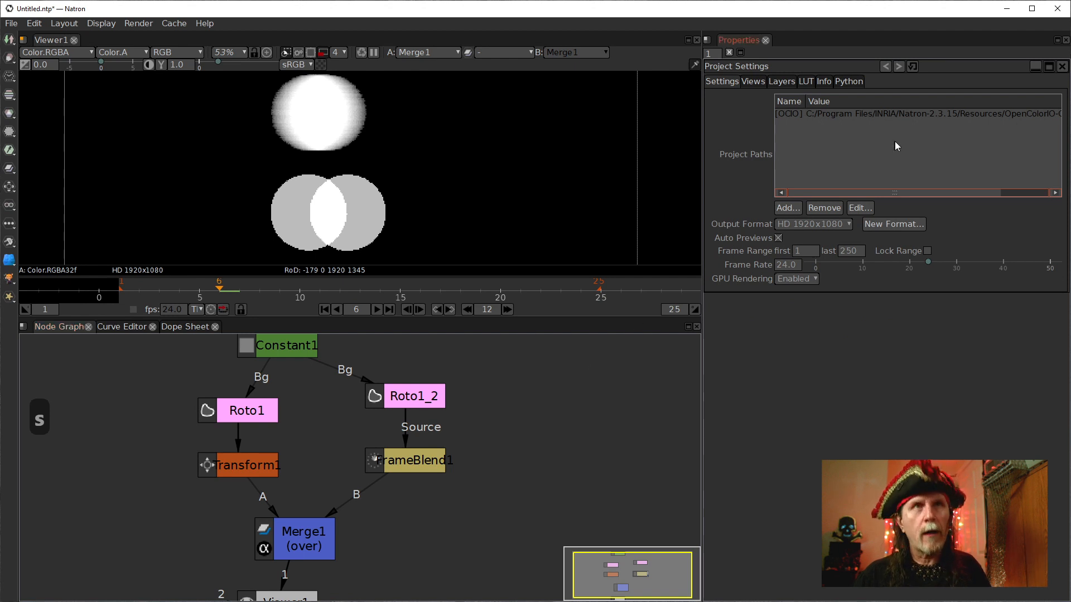
pyautogui.click(784, 268)
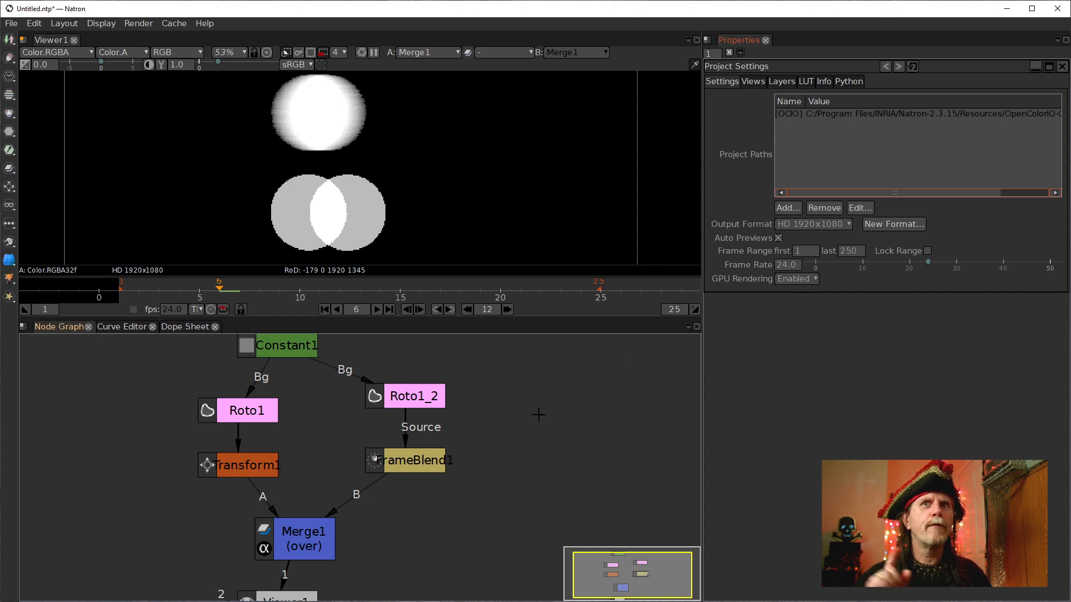
# Move the FrameBlend1 node down slightly and open Roto1_2's properties.
pyautogui.moveTo(384, 467); pyautogui.dragTo(384, 494)
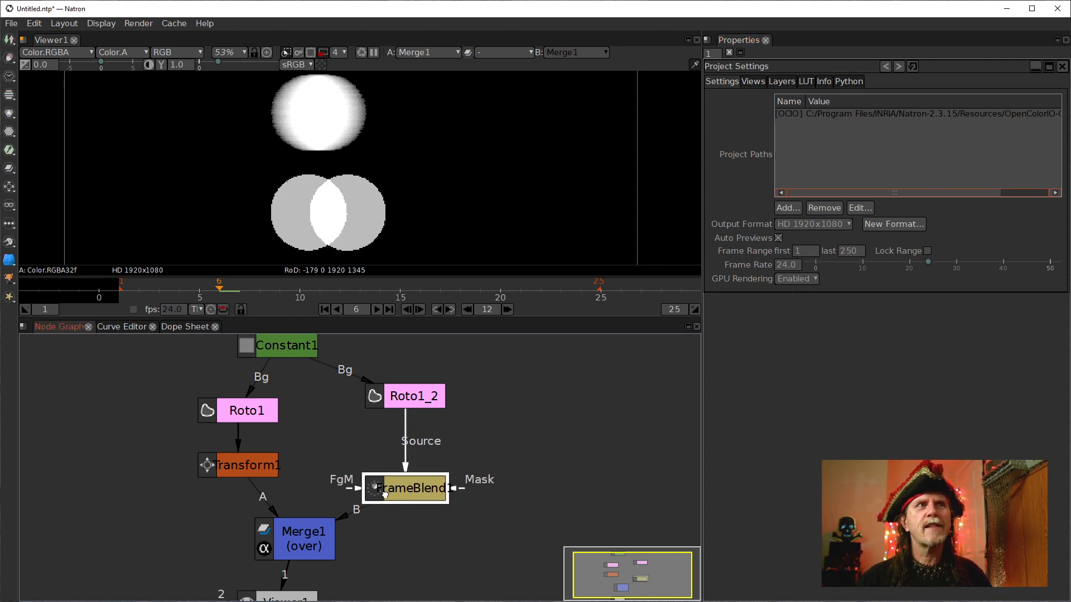
pyautogui.click(411, 407)
pyautogui.doubleClick(410, 405)
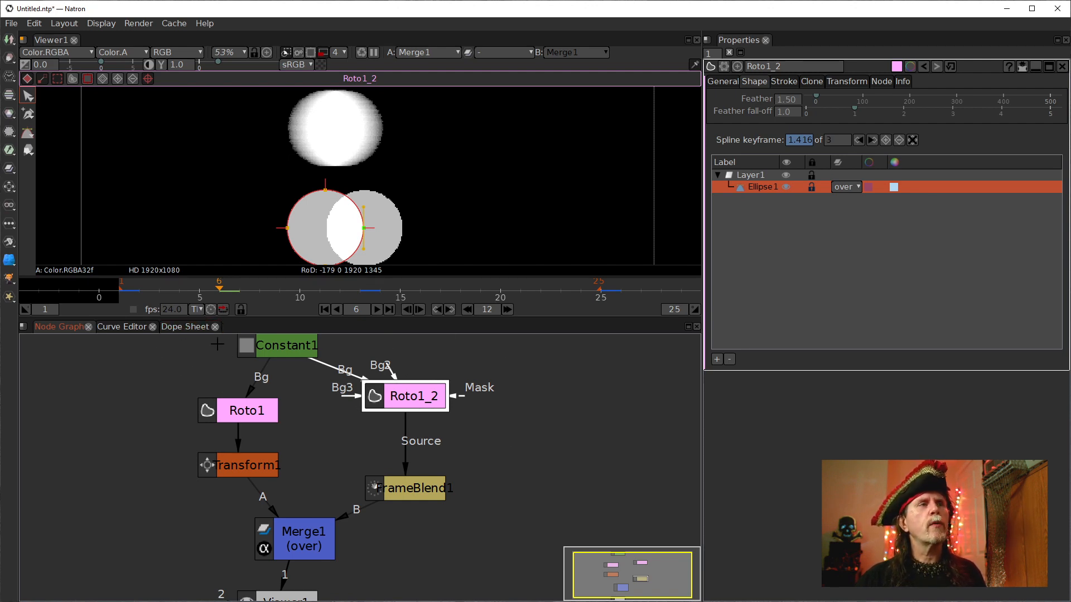
# Move to frame 250 and zoom the timeline to inspect the whole frame range.
pyautogui.click(355, 310)
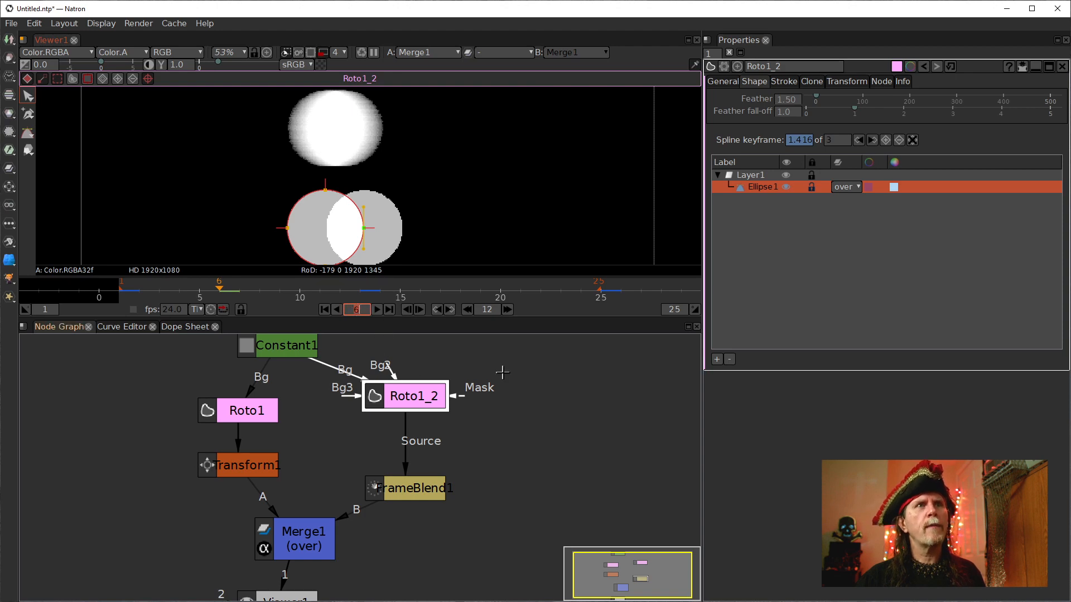
pyautogui.click(445, 311)
pyautogui.click(444, 311)
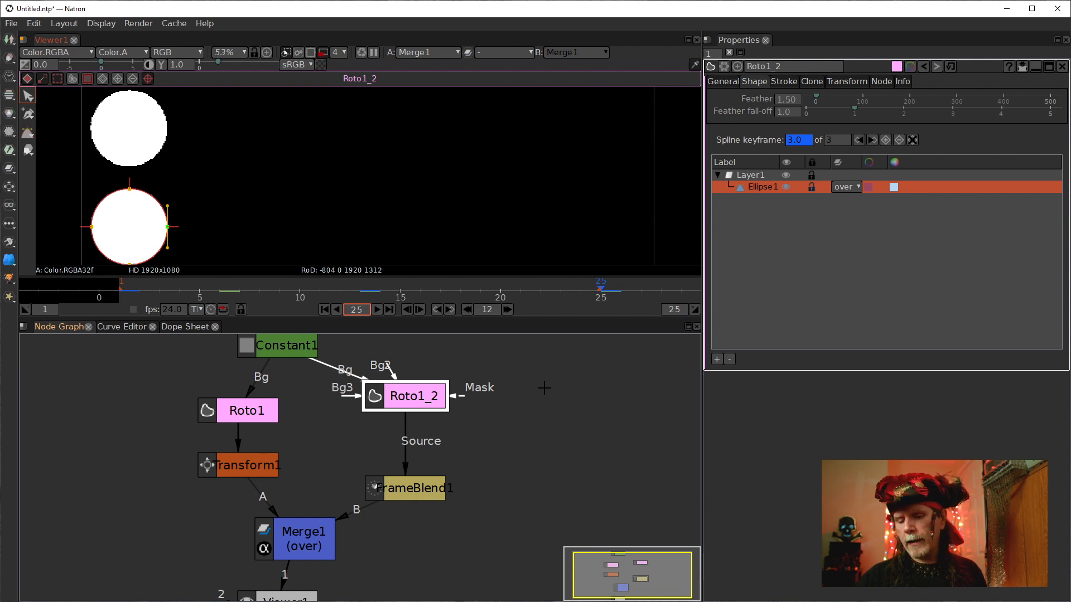
pyautogui.write('0')
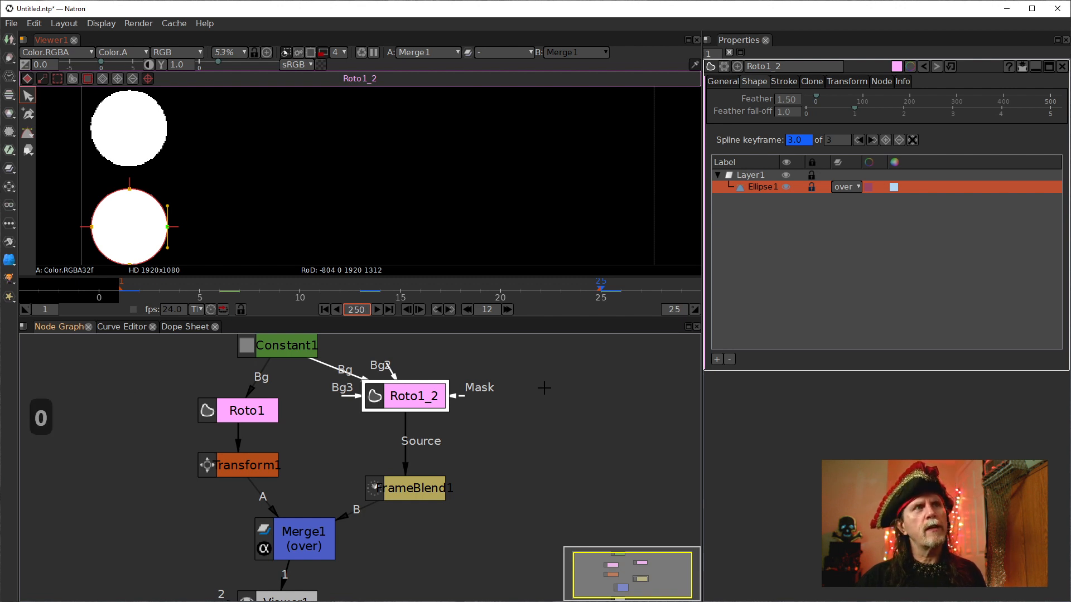
pyautogui.press('Return')
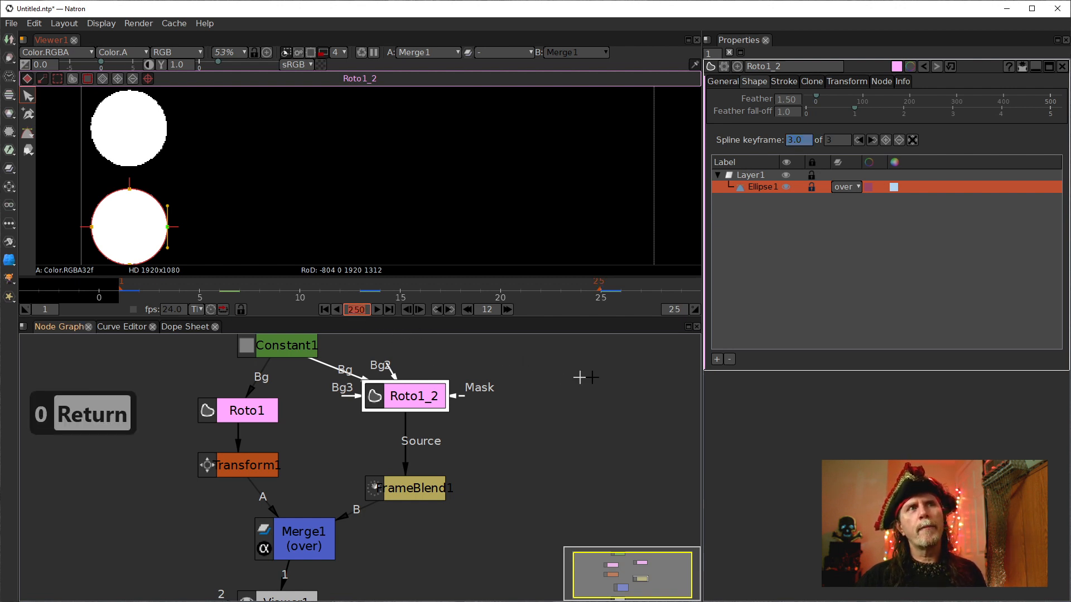
pyautogui.scroll(-3, 613, 293)
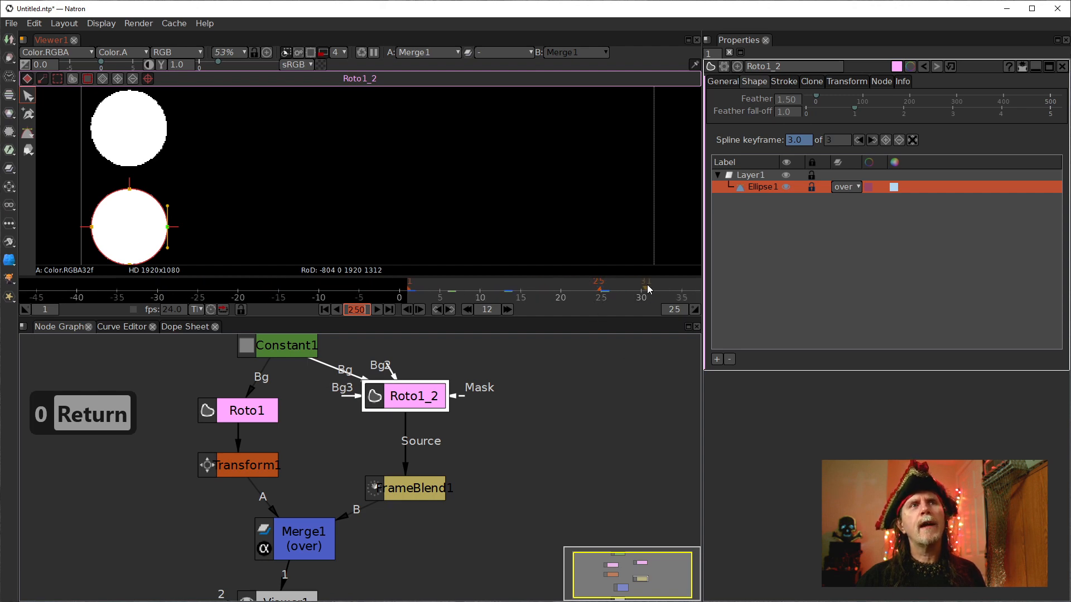
pyautogui.moveTo(643, 291); pyautogui.dragTo(246, 245)
pyautogui.scroll(-10, 499, 290)
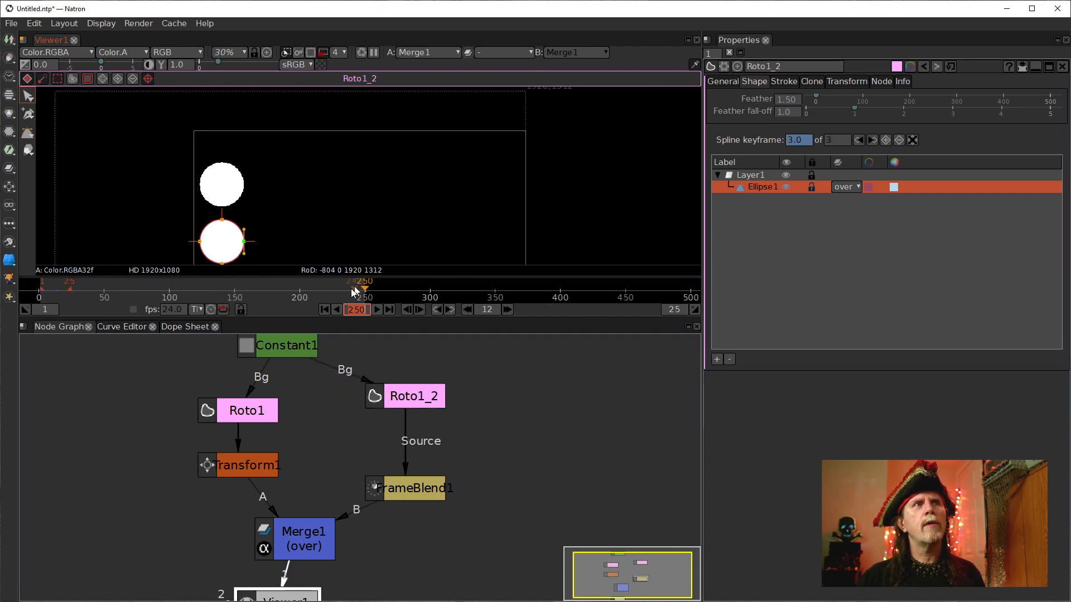
pyautogui.moveTo(225, 300); pyautogui.dragTo(443, 293)
pyautogui.scroll(5, 346, 293)
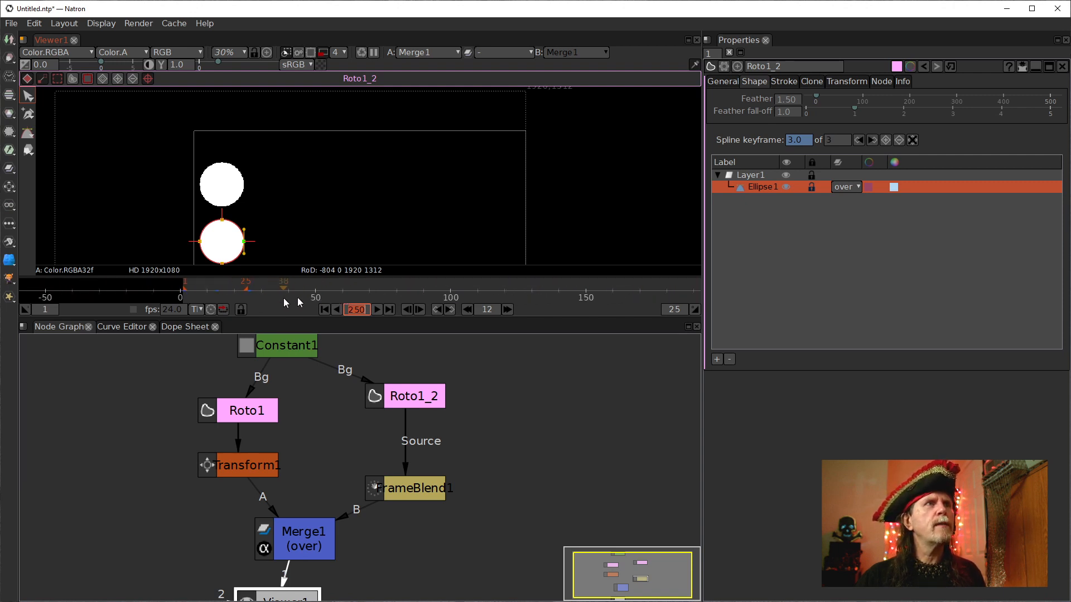
pyautogui.scroll(3, 357, 290)
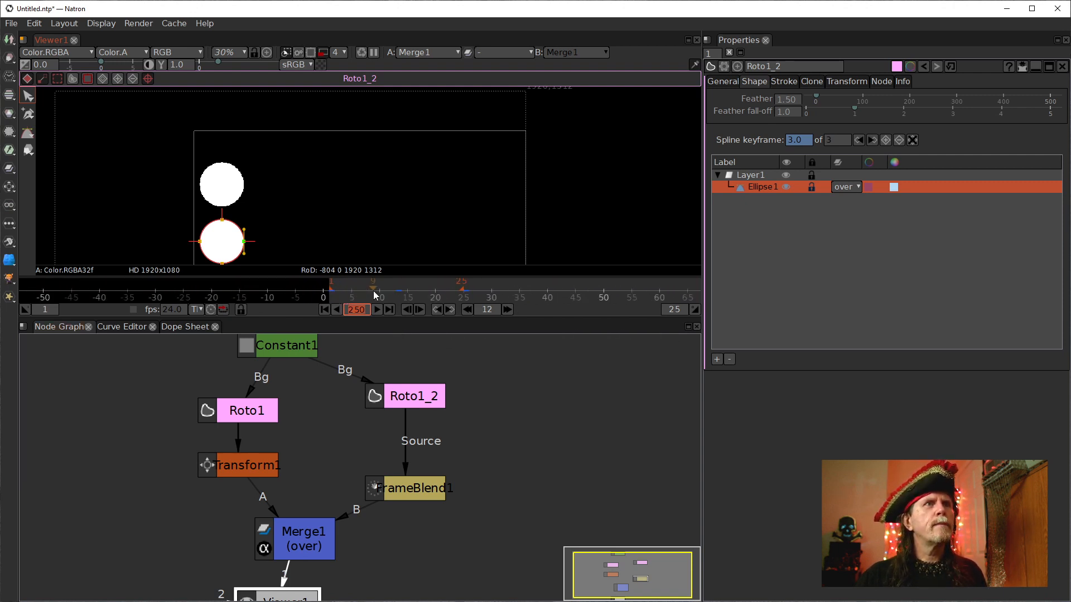
pyautogui.rightClick(372, 291)
pyautogui.scroll(3, 172, 294)
pyautogui.moveTo(171, 293); pyautogui.dragTo(555, 305)
pyautogui.scroll(9, 373, 294)
pyautogui.moveTo(409, 294); pyautogui.dragTo(532, 293)
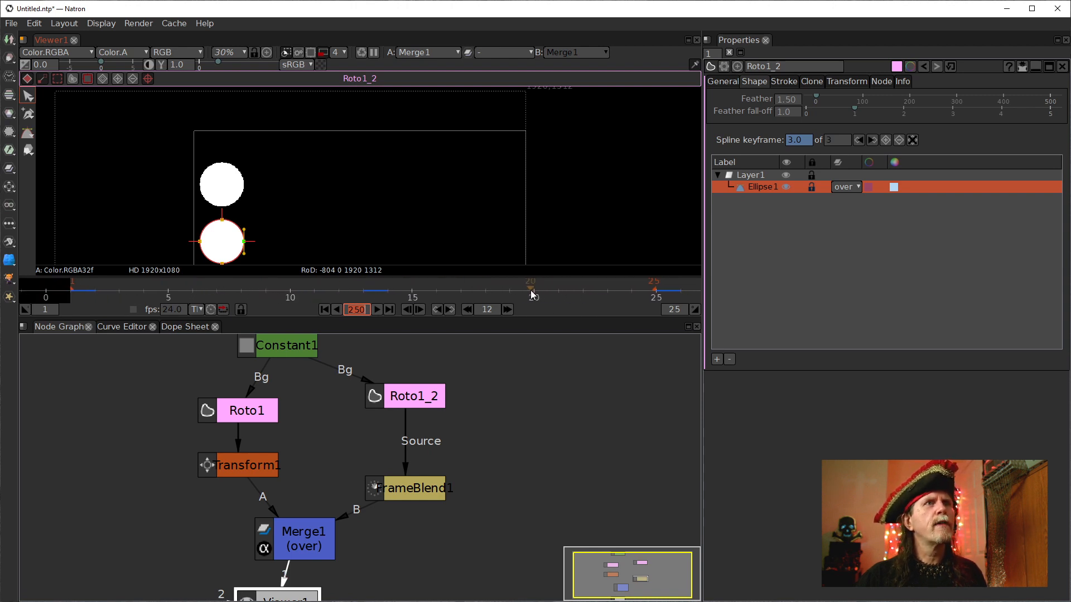
# Try retiming Roto1_2's ellipse animation keyframes in the Curve Editor.
pyautogui.click(117, 329)
pyautogui.click(74, 377)
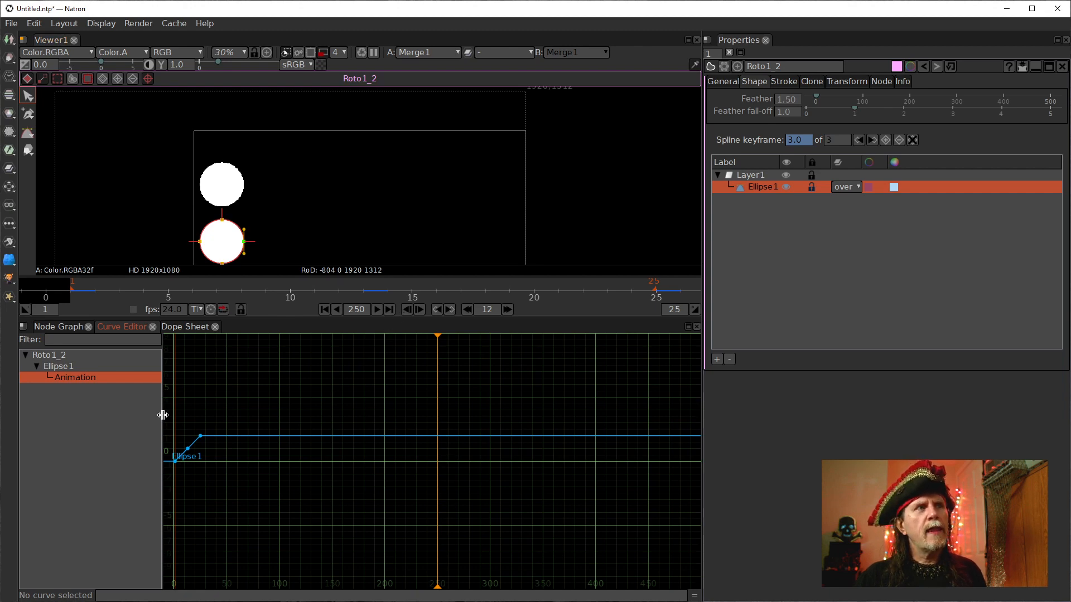
pyautogui.moveTo(222, 425); pyautogui.dragTo(156, 488)
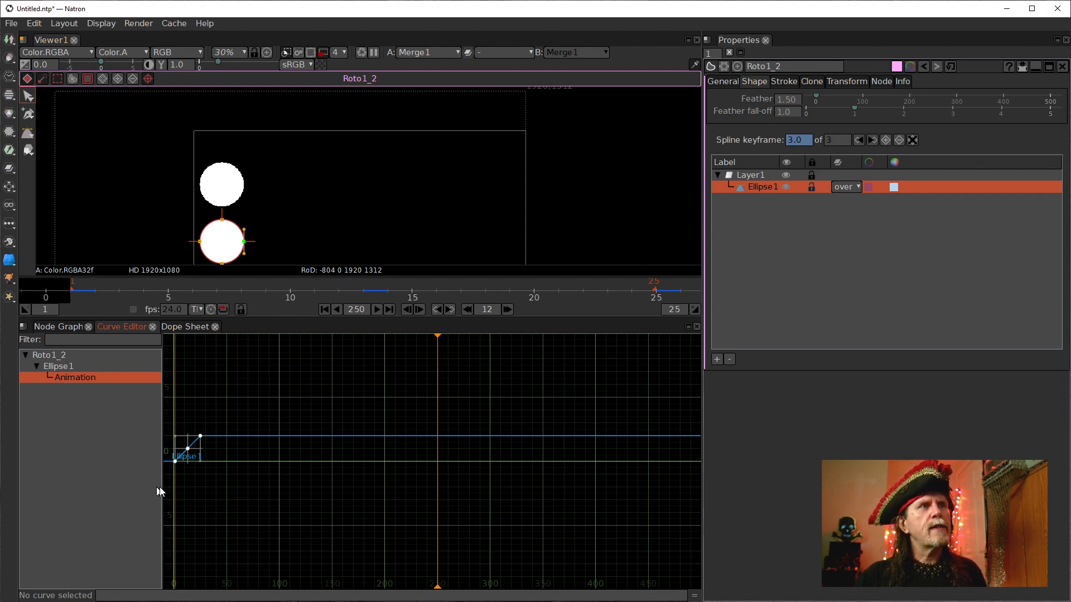
pyautogui.moveTo(247, 458); pyautogui.dragTo(381, 478)
pyautogui.scroll(4, 313, 464)
pyautogui.moveTo(312, 388); pyautogui.dragTo(202, 518)
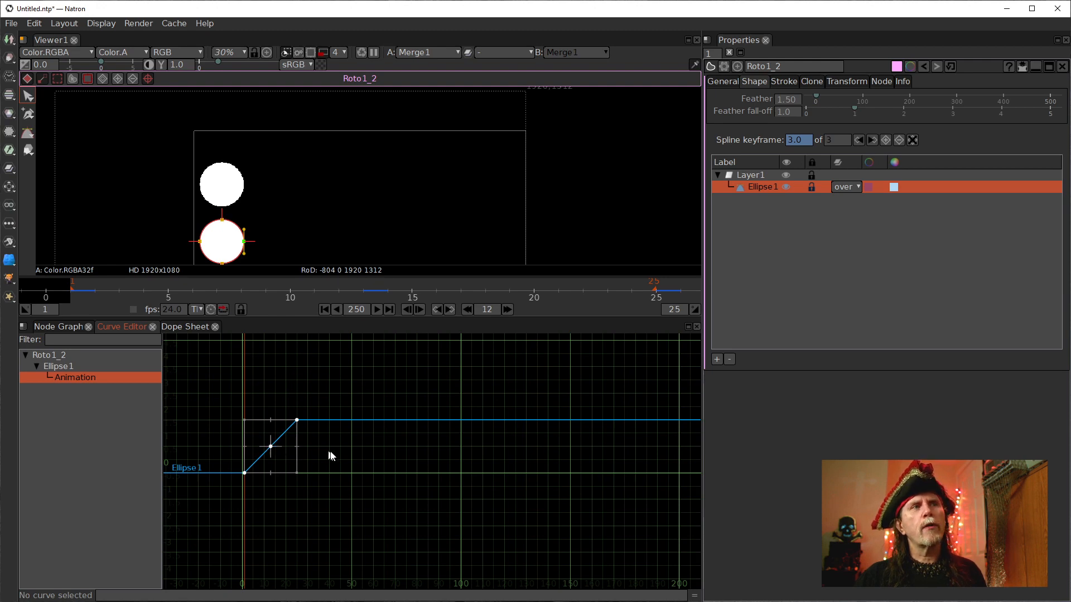
pyautogui.moveTo(269, 448); pyautogui.dragTo(342, 461)
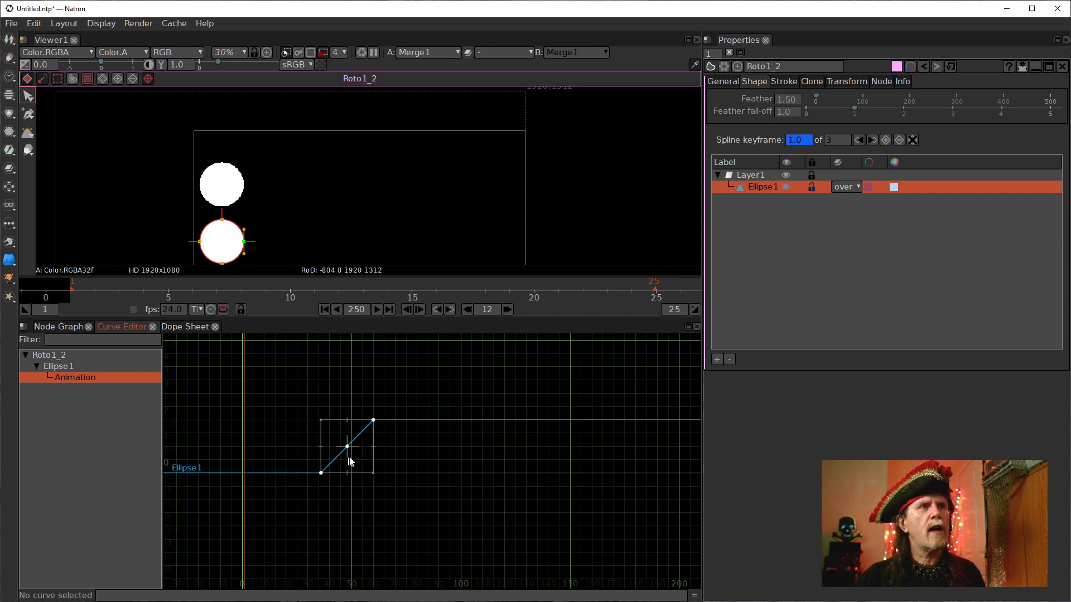
pyautogui.hotkey('ctrl', 'z')
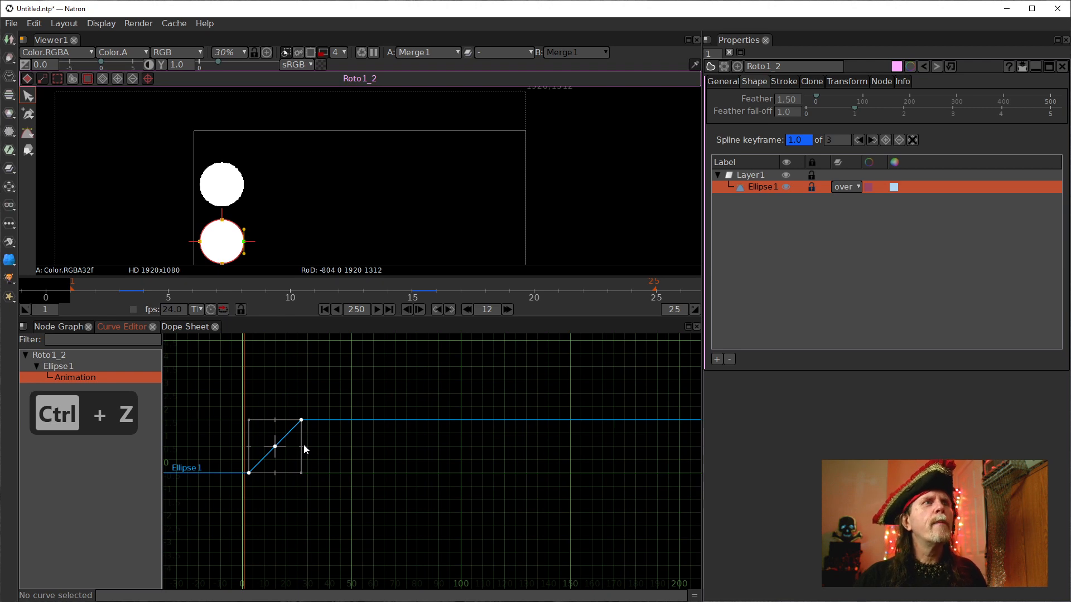
pyautogui.moveTo(303, 446); pyautogui.dragTo(457, 468)
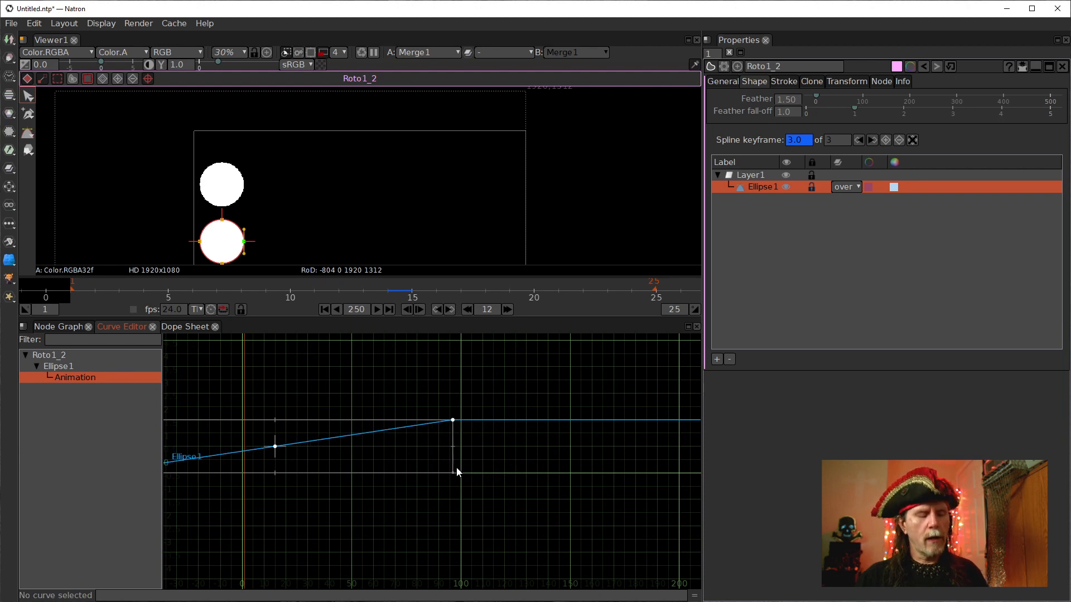
pyautogui.hotkey('ctrl', 'z')
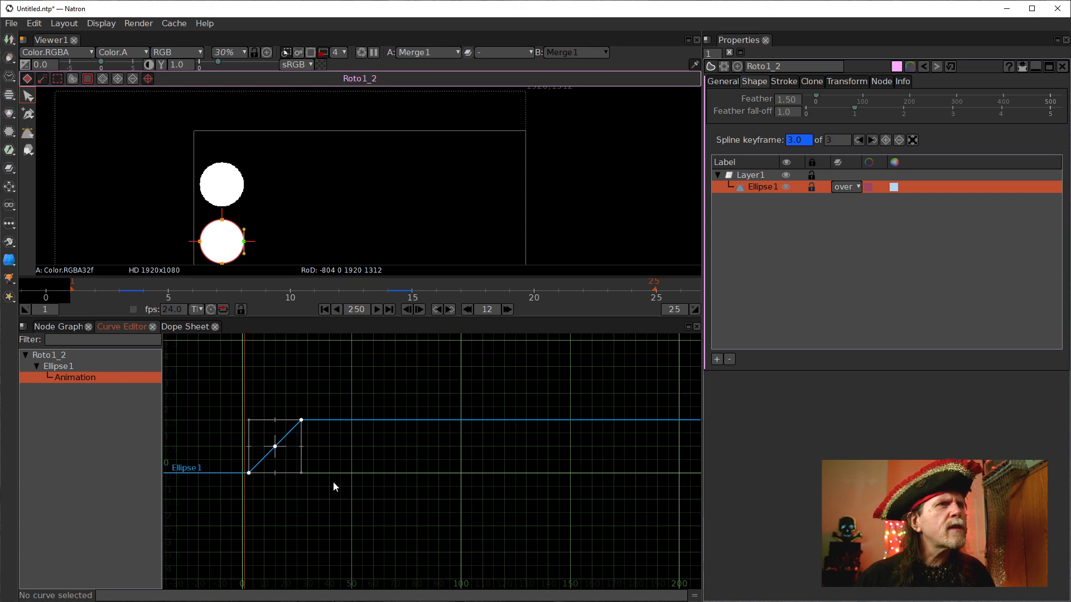
# Examine the ellipse animation curve in the Curve Editor at different zoom levels.
pyautogui.scroll(6, 306, 461)
pyautogui.moveTo(310, 460); pyautogui.dragTo(581, 445)
pyautogui.scroll(3, 557, 451)
pyautogui.moveTo(460, 465); pyautogui.dragTo(526, 394)
pyautogui.scroll(1, 526, 394)
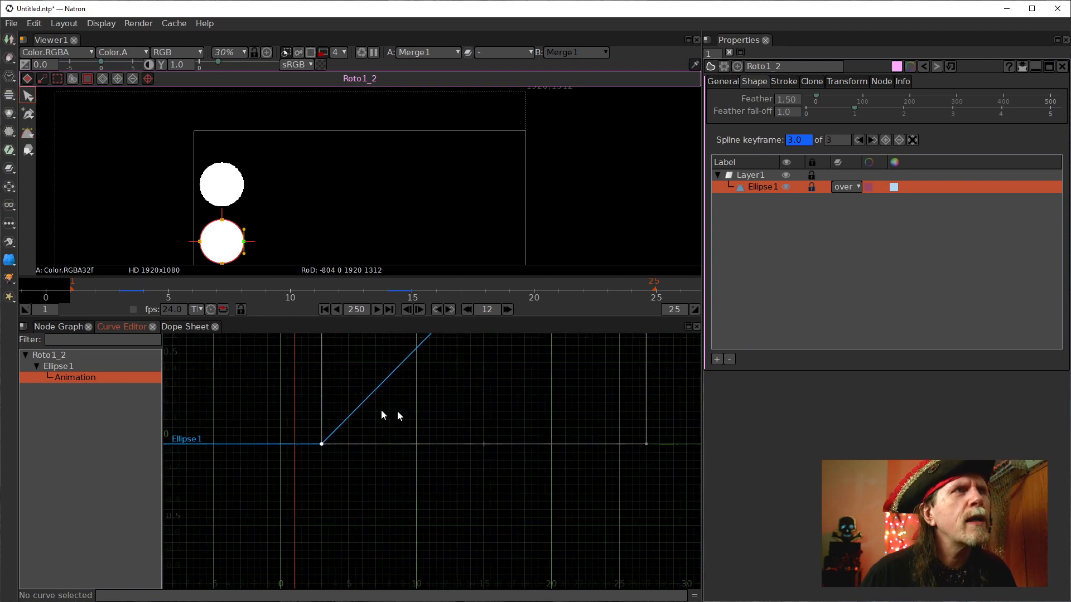
pyautogui.scroll(-2, 461, 373)
pyautogui.moveTo(461, 373); pyautogui.dragTo(421, 481)
pyautogui.moveTo(435, 412); pyautogui.dragTo(417, 411)
pyautogui.scroll(-3, 305, 527)
pyautogui.scroll(-1, 549, 499)
pyautogui.moveTo(544, 504)
pyautogui.mouseDown()
pyautogui.moveTo(433, 498)
pyautogui.moveTo(363, 478)
pyautogui.mouseUp()
pyautogui.scroll(-2, 432, 501)
pyautogui.scroll(-1, 426, 488)
pyautogui.scroll(-3, 363, 478)
pyautogui.moveTo(517, 509); pyautogui.dragTo(486, 517)
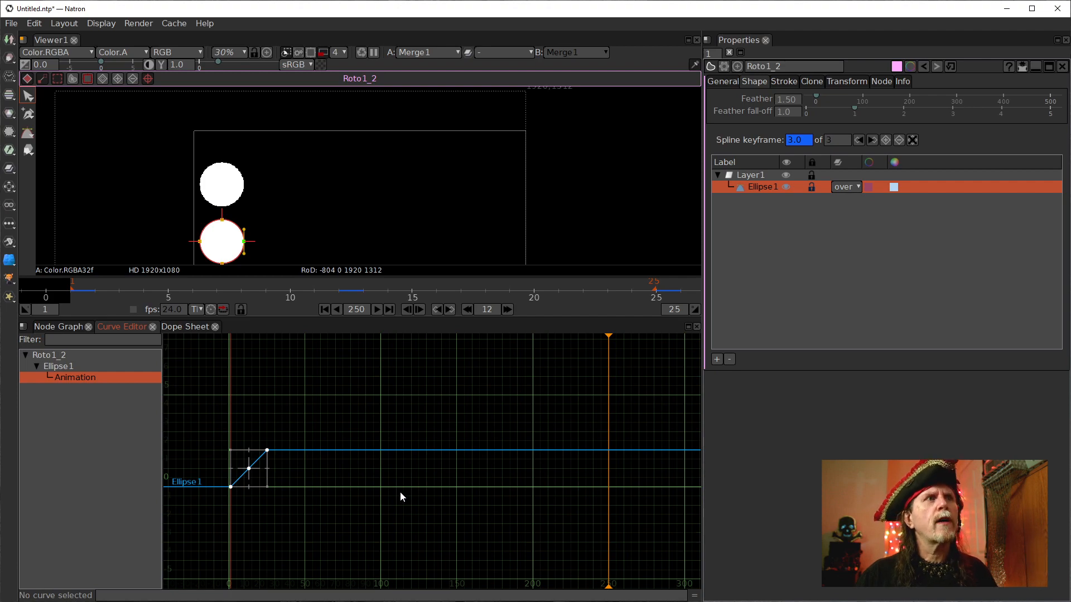
pyautogui.scroll(5, 366, 487)
pyautogui.scroll(-5, 403, 485)
pyautogui.scroll(3, 400, 486)
pyautogui.scroll(-5, 396, 485)
pyautogui.scroll(3, 396, 486)
pyautogui.scroll(-3, 396, 485)
pyautogui.scroll(4, 395, 484)
pyautogui.scroll(-4, 395, 484)
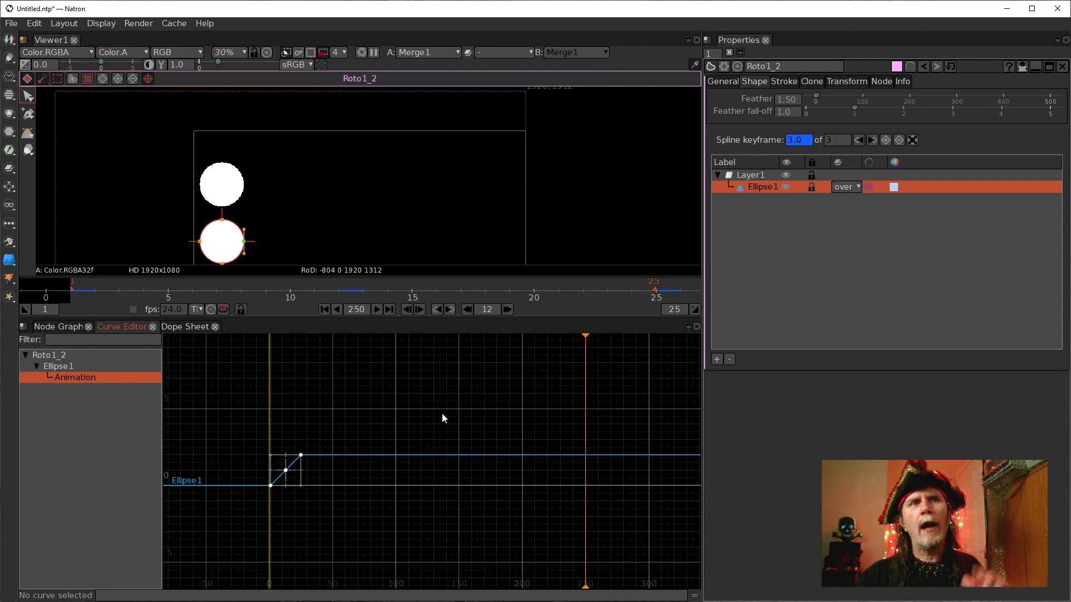
pyautogui.scroll(2, 423, 489)
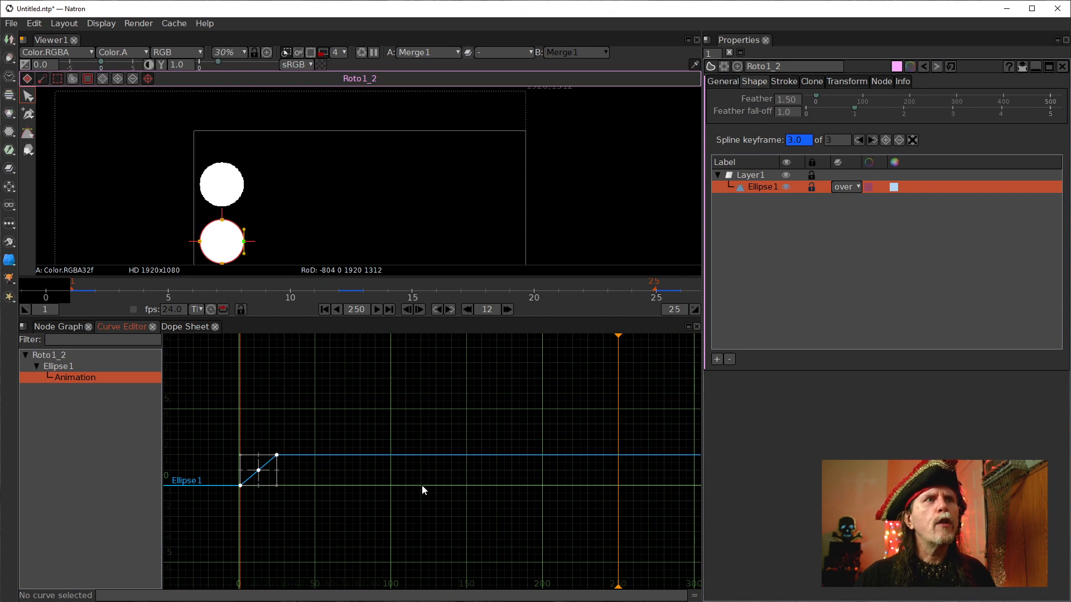
pyautogui.scroll(-3, 422, 489)
pyautogui.scroll(3, 419, 483)
pyautogui.scroll(5, 419, 497)
pyautogui.scroll(5, 423, 494)
pyautogui.moveTo(453, 398); pyautogui.dragTo(440, 502)
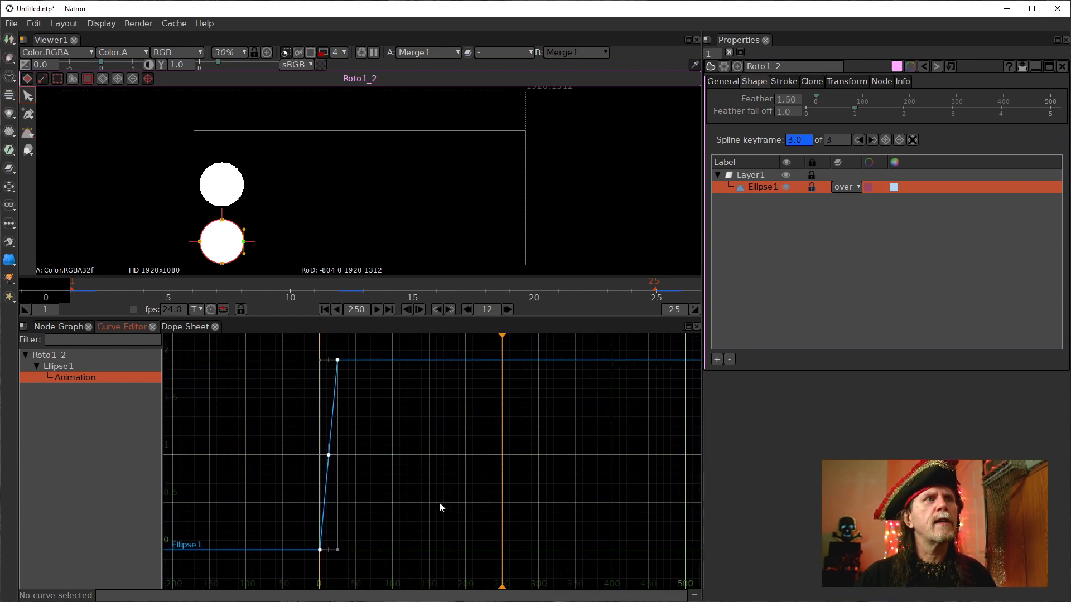
pyautogui.scroll(6, 433, 494)
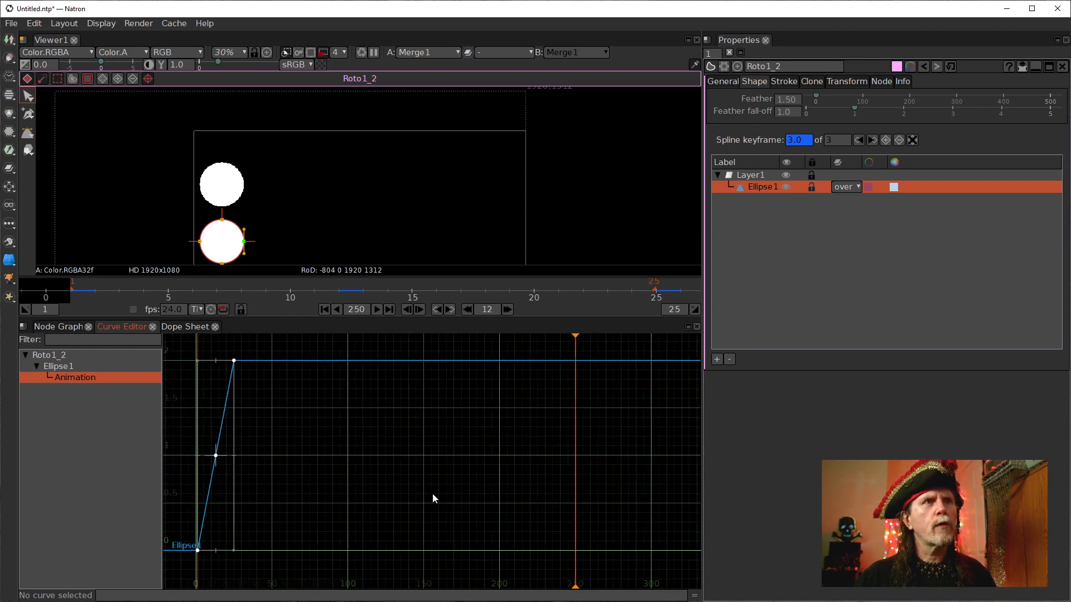
pyautogui.moveTo(386, 471); pyautogui.dragTo(419, 464)
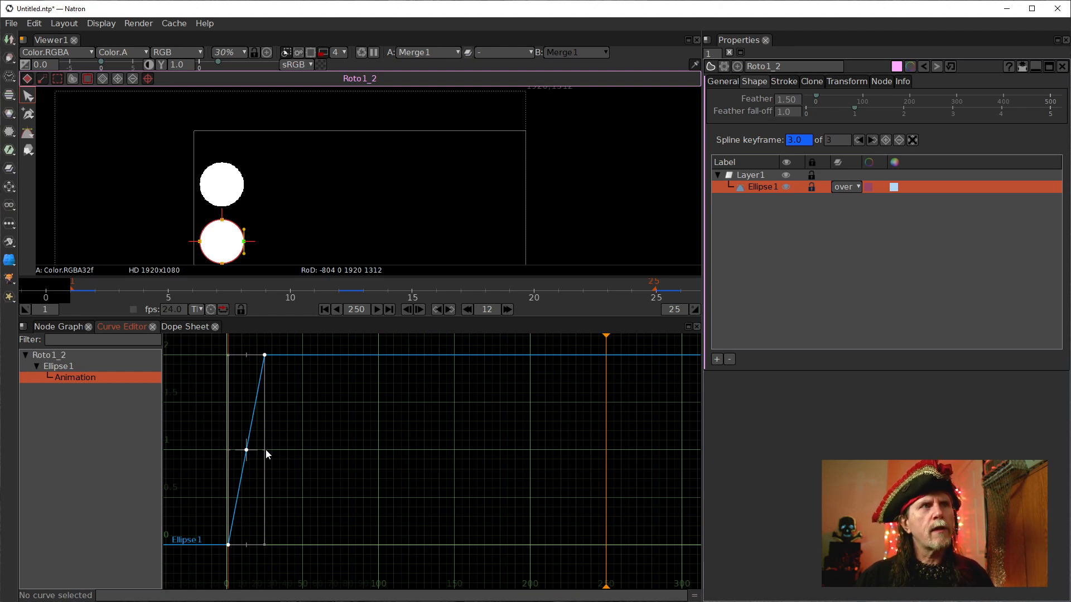
# Drag the ellipse's animation keyframes out in the Curve Editor so the last key reaches about frame 250.
pyautogui.moveTo(266, 450); pyautogui.dragTo(616, 473)
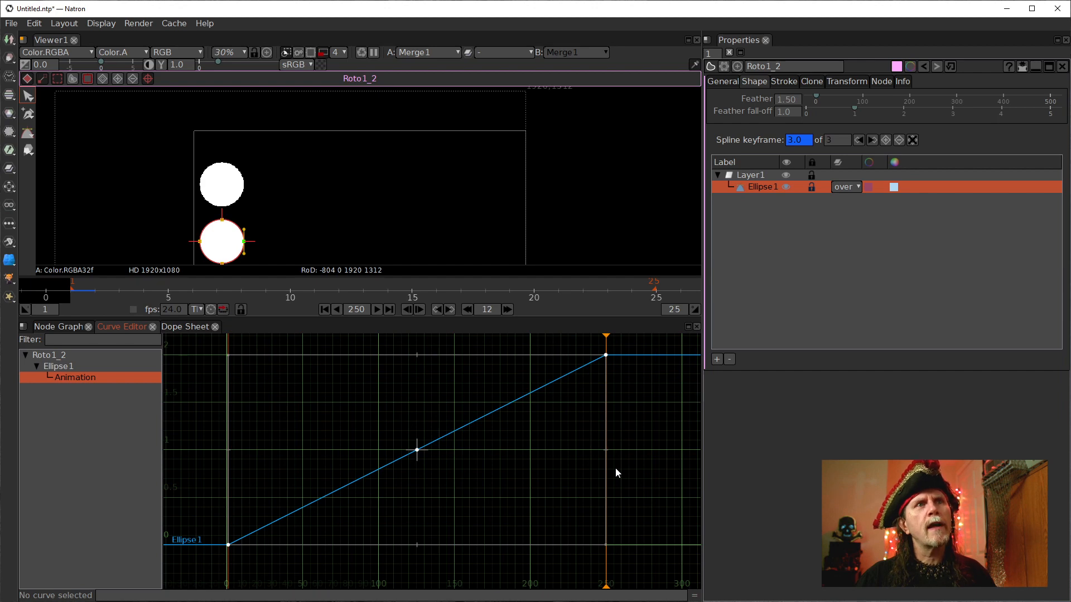
pyautogui.scroll(6, 627, 438)
pyautogui.moveTo(618, 406); pyautogui.dragTo(572, 593)
pyautogui.scroll(4, 562, 545)
pyautogui.moveTo(544, 457); pyautogui.dragTo(516, 574)
pyautogui.scroll(1, 518, 490)
pyautogui.scroll(3, 503, 430)
pyautogui.moveTo(485, 365); pyautogui.dragTo(487, 504)
pyautogui.scroll(3, 488, 503)
pyautogui.moveTo(464, 445); pyautogui.dragTo(473, 483)
pyautogui.scroll(1, 472, 479)
pyautogui.scroll(3, 452, 474)
pyautogui.moveTo(458, 522); pyautogui.dragTo(464, 413)
pyautogui.scroll(-3, 454, 487)
pyautogui.moveTo(466, 558); pyautogui.dragTo(450, 387)
pyautogui.scroll(-6, 440, 515)
pyautogui.moveTo(460, 569); pyautogui.dragTo(432, 396)
pyautogui.scroll(-5, 426, 520)
pyautogui.moveTo(426, 520); pyautogui.dragTo(524, 479)
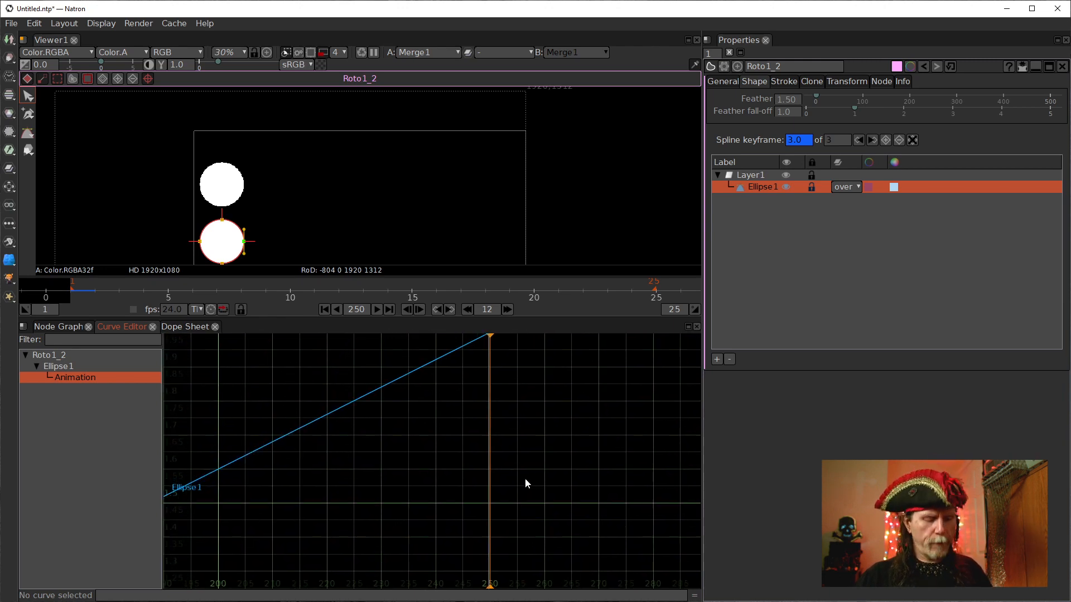
# Zoom in on the last ellipse keyframe and snap it exactly onto frame 250.
pyautogui.press('f')
pyautogui.moveTo(656, 478); pyautogui.dragTo(516, 444)
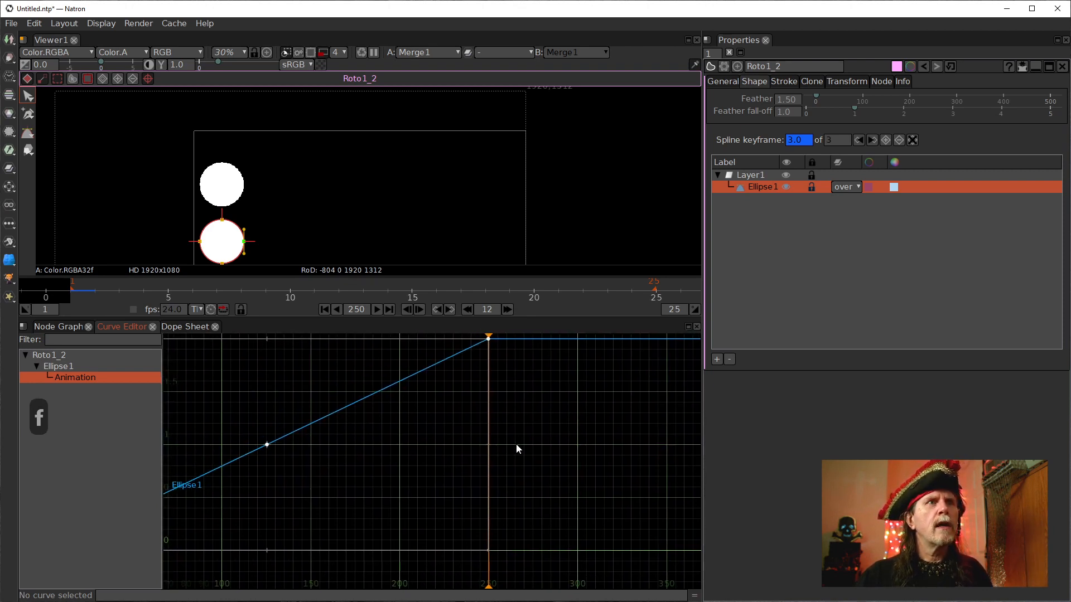
pyautogui.scroll(-5, 513, 436)
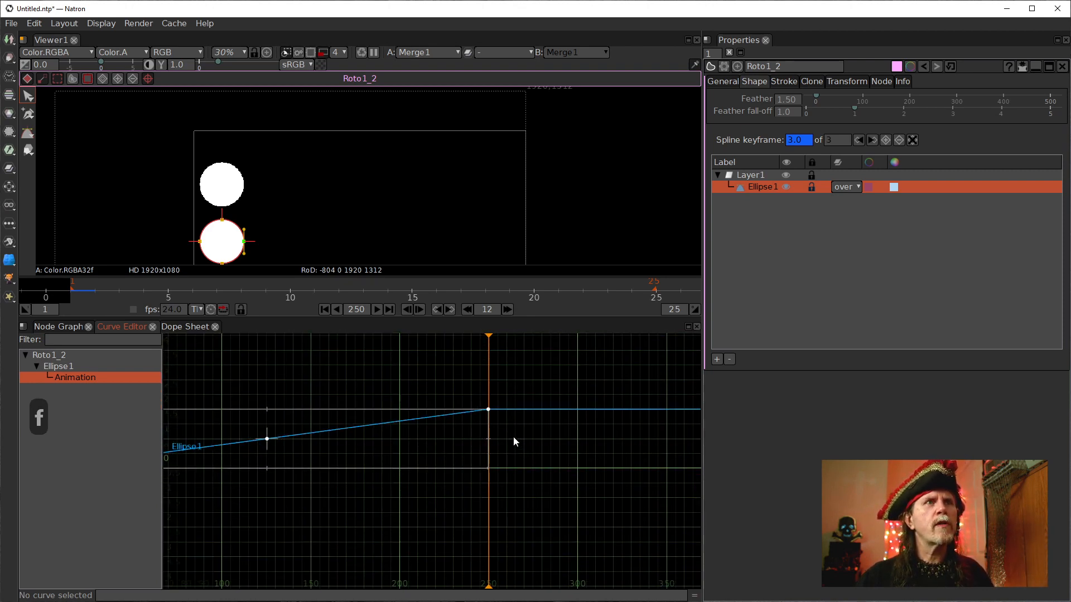
pyautogui.scroll(-2, 513, 436)
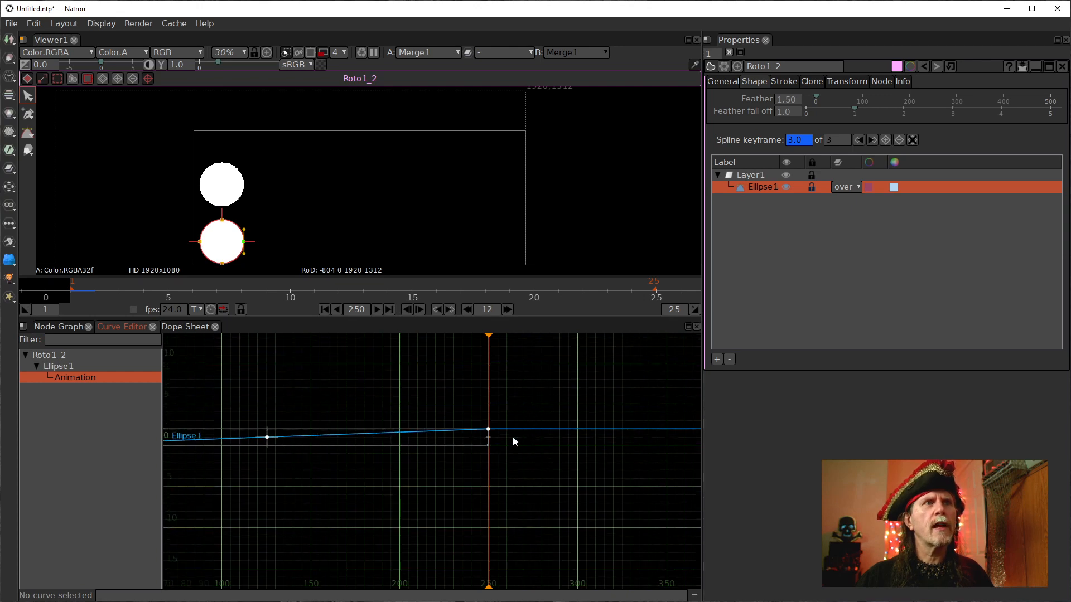
pyautogui.scroll(11, 510, 437)
pyautogui.moveTo(428, 441); pyautogui.dragTo(527, 473)
pyautogui.scroll(4, 523, 476)
pyautogui.scroll(-7, 521, 477)
pyautogui.scroll(5, 517, 476)
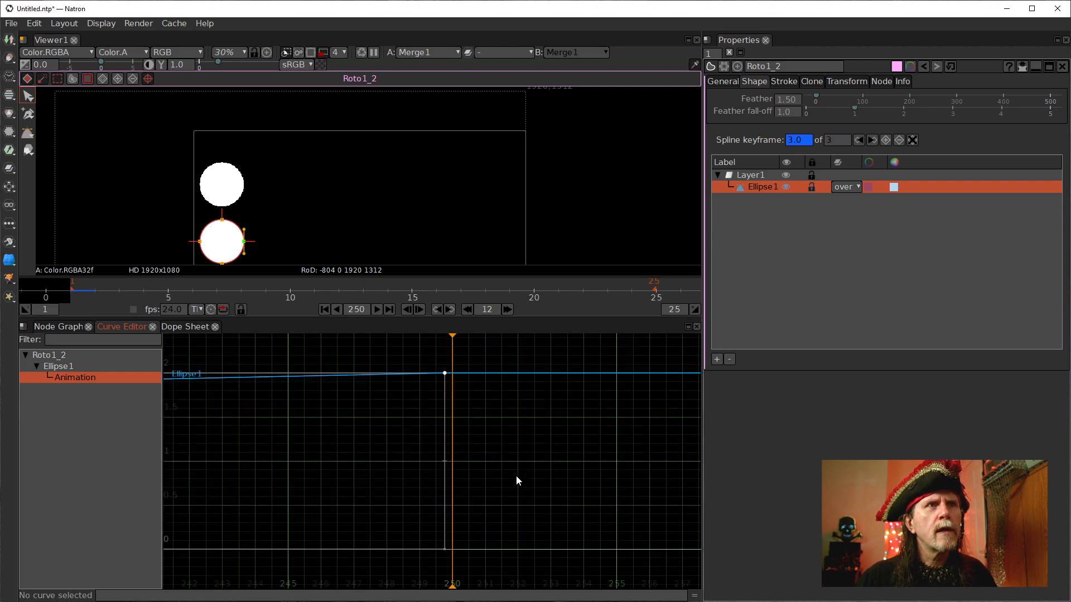
pyautogui.scroll(1, 486, 450)
pyautogui.scroll(1, 451, 479)
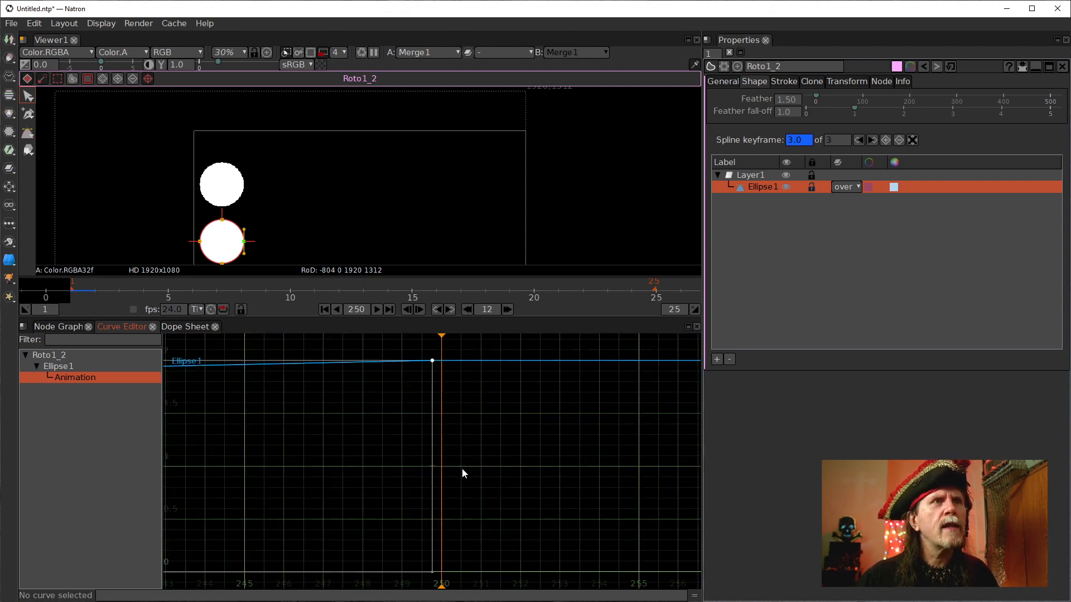
pyautogui.moveTo(432, 468); pyautogui.dragTo(441, 468)
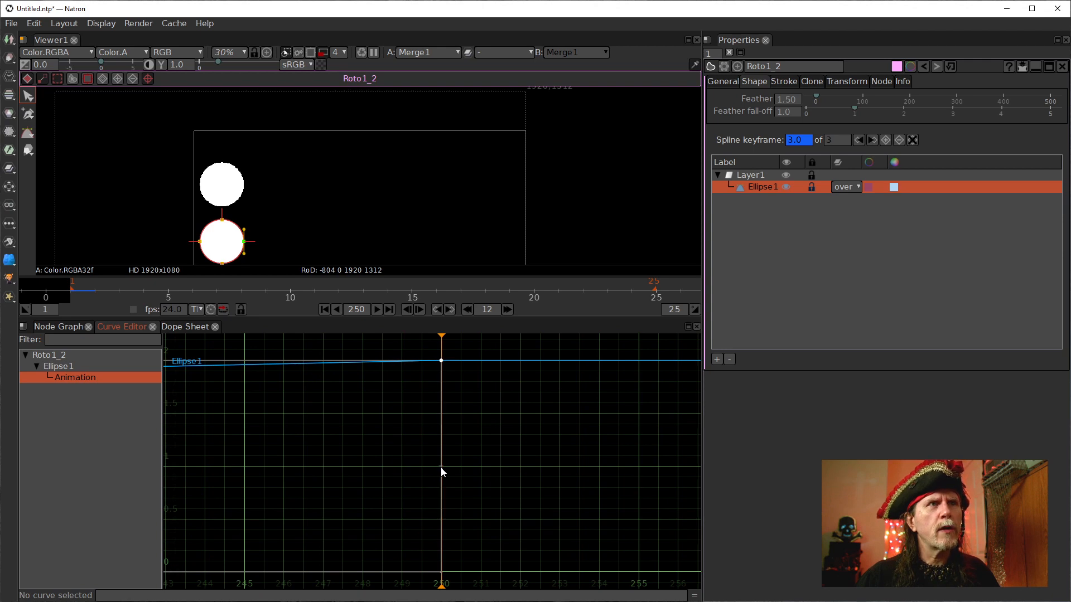
pyautogui.scroll(-10, 567, 459)
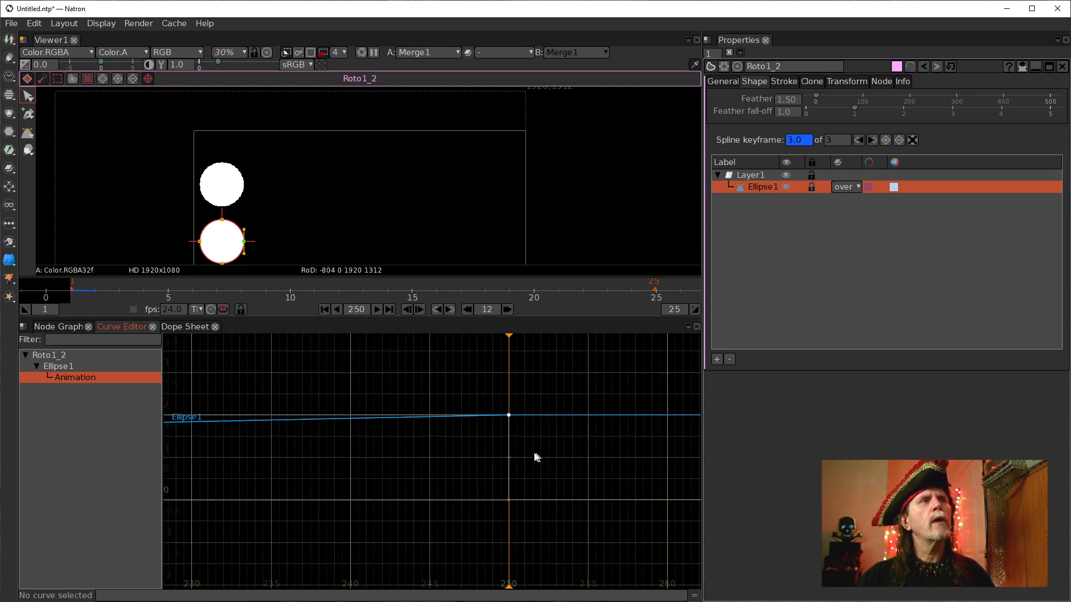
pyautogui.moveTo(341, 478); pyautogui.dragTo(521, 474)
pyautogui.scroll(-7, 518, 472)
pyautogui.scroll(-4, 456, 480)
pyautogui.moveTo(429, 495); pyautogui.dragTo(461, 502)
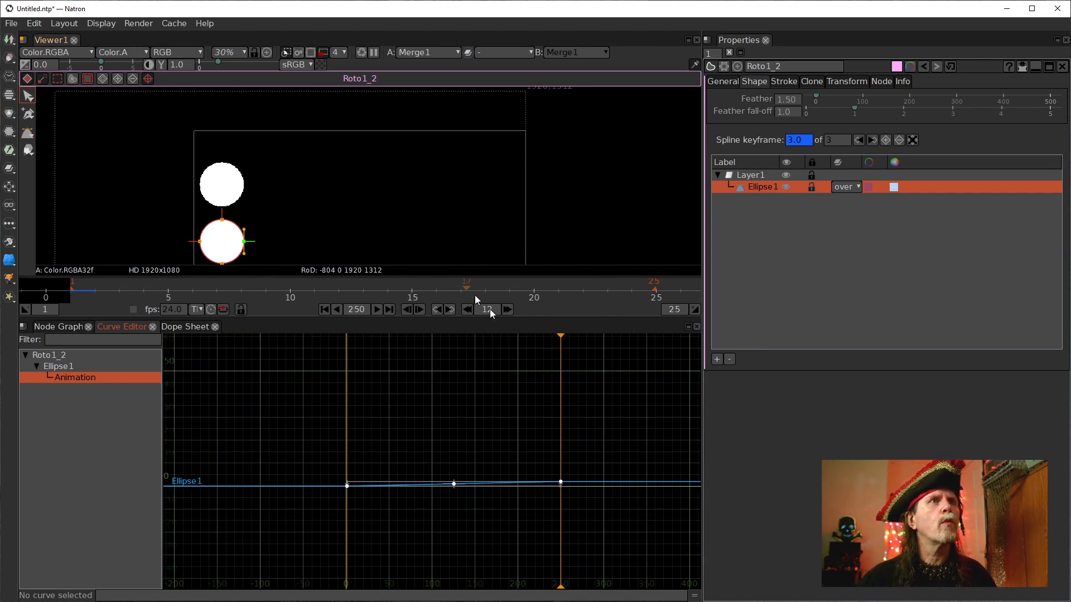
# Play the animation in the viewer, then stop and return to frame 1.
pyautogui.click(377, 309)
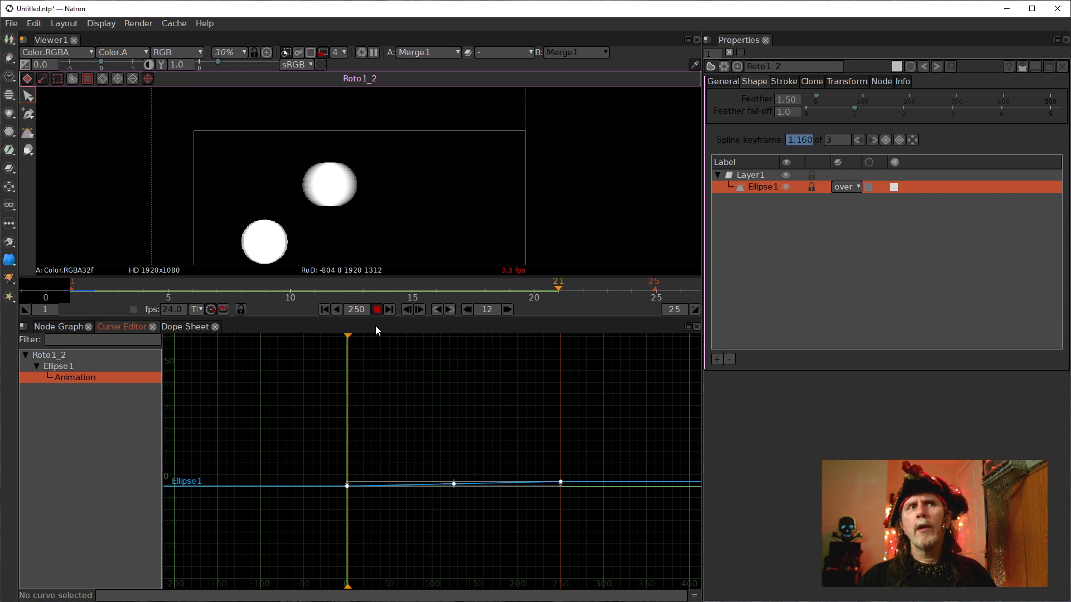
pyautogui.click(377, 309)
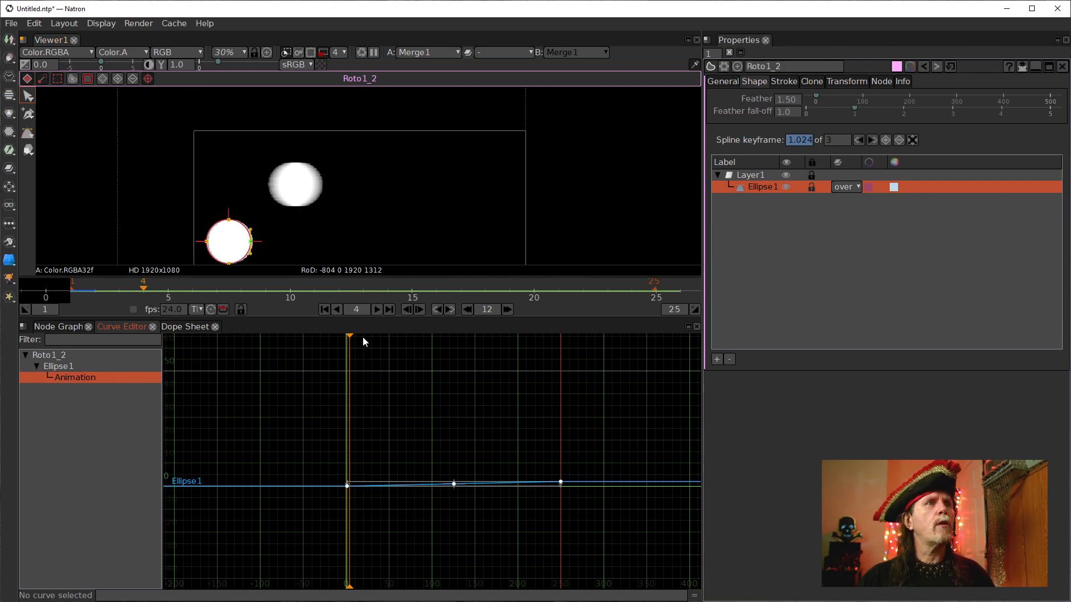
pyautogui.click(324, 310)
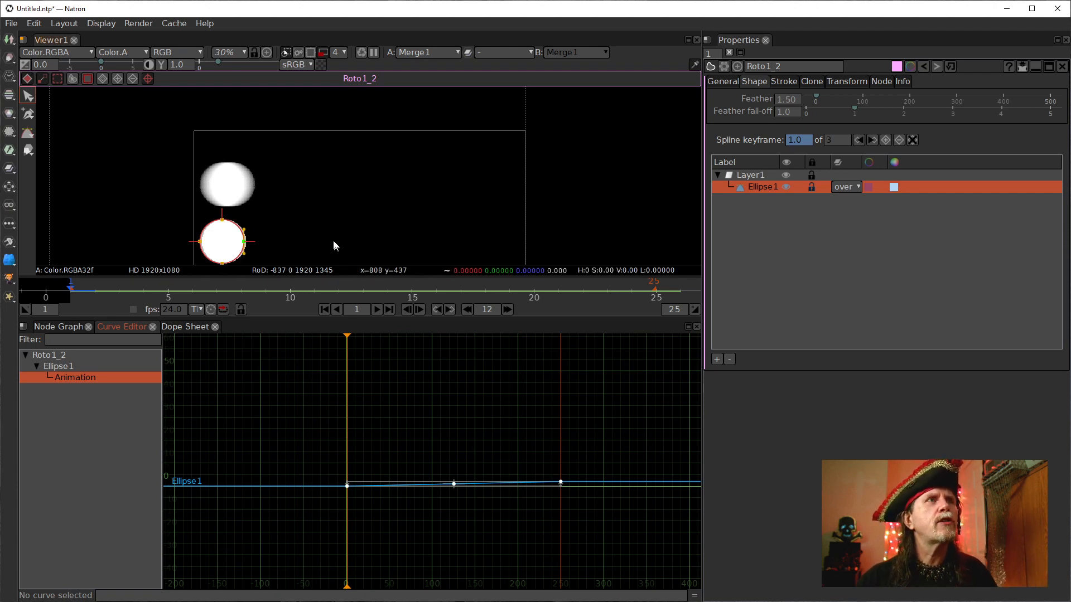
# Return to the Node Graph, open FrameBlend1's properties and move the node slightly up.
pyautogui.scroll(4, 318, 244)
pyautogui.moveTo(265, 215); pyautogui.dragTo(420, 215)
pyautogui.scroll(-1, 439, 194)
pyautogui.scroll(-1, 438, 194)
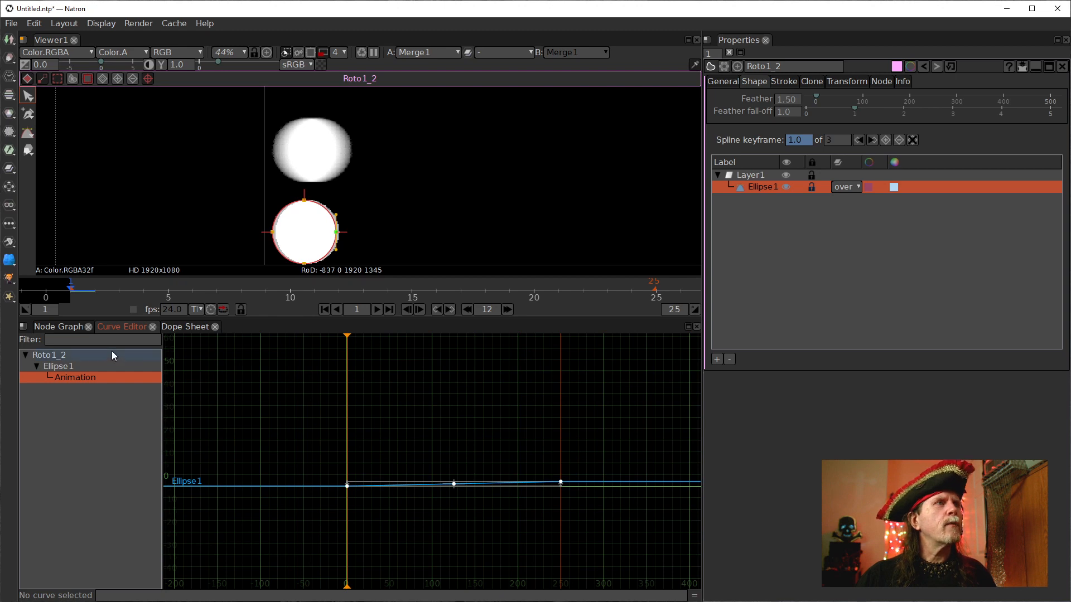
pyautogui.click(64, 329)
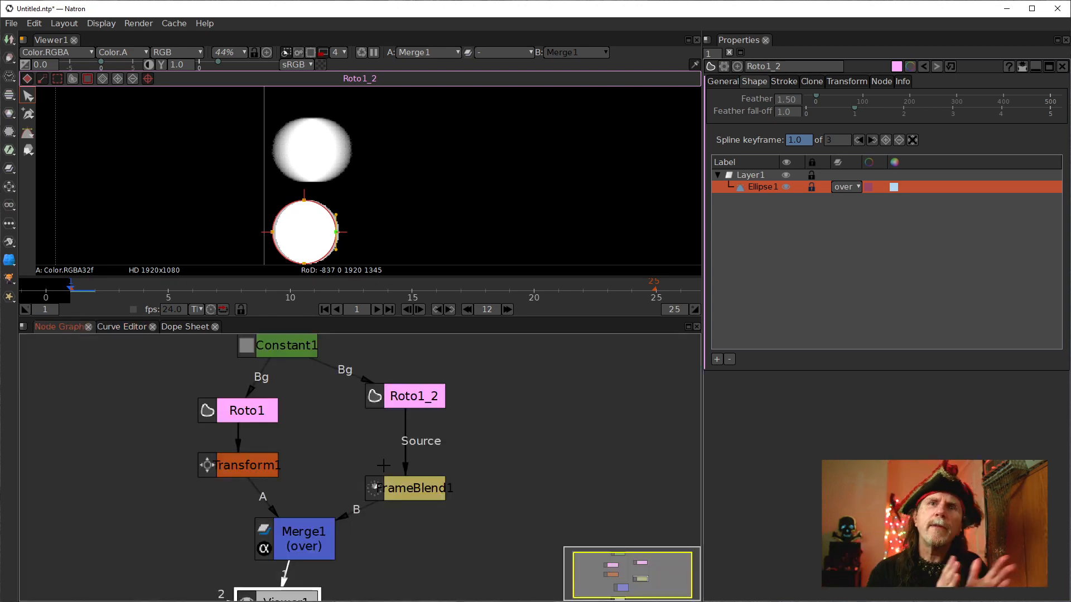
pyautogui.click(441, 490)
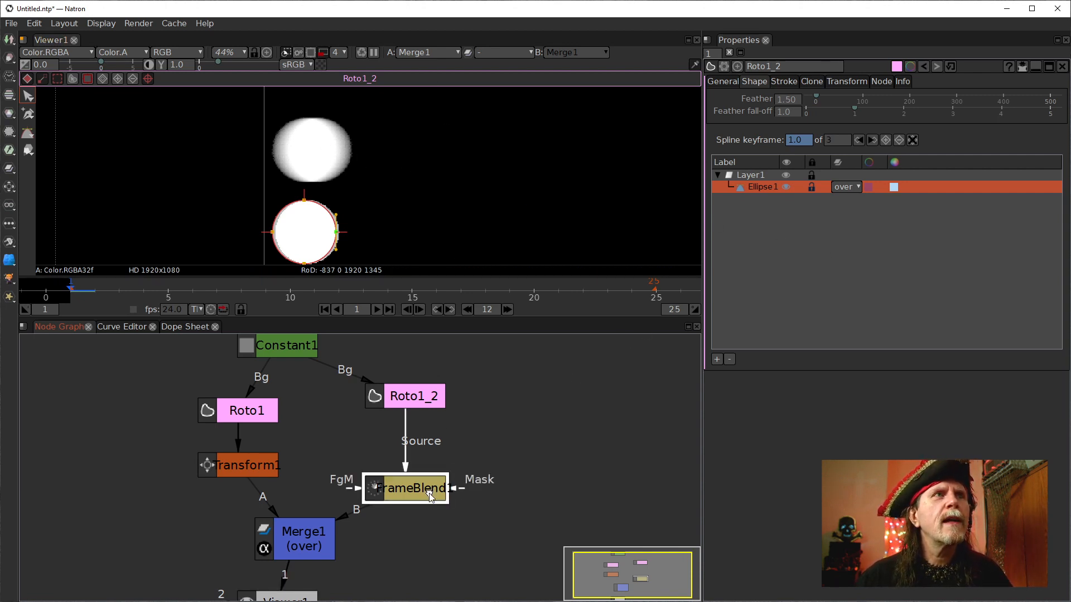
pyautogui.click(468, 215)
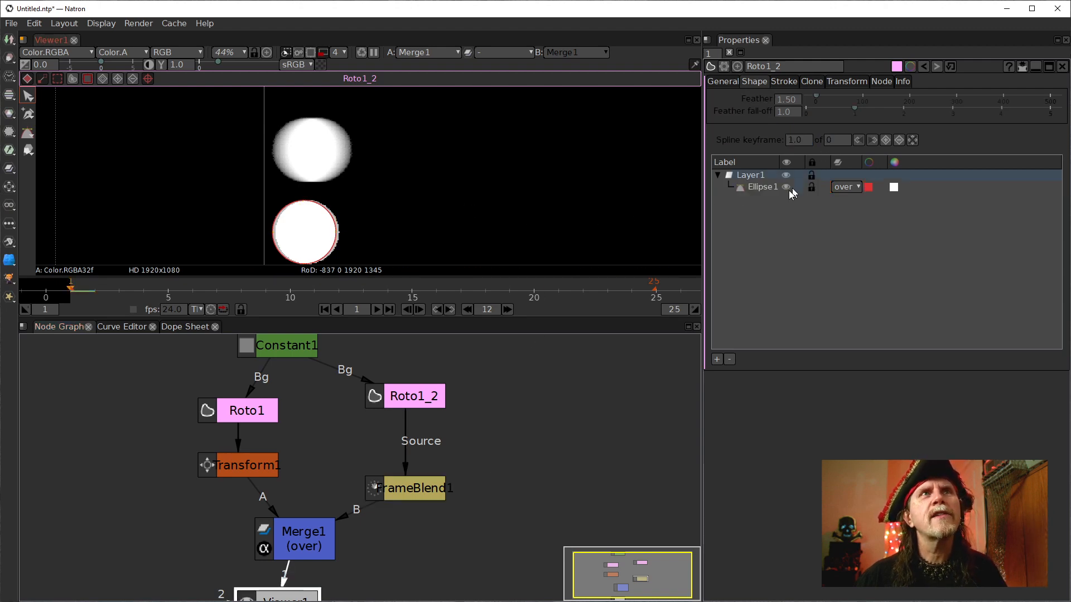
pyautogui.click(410, 488)
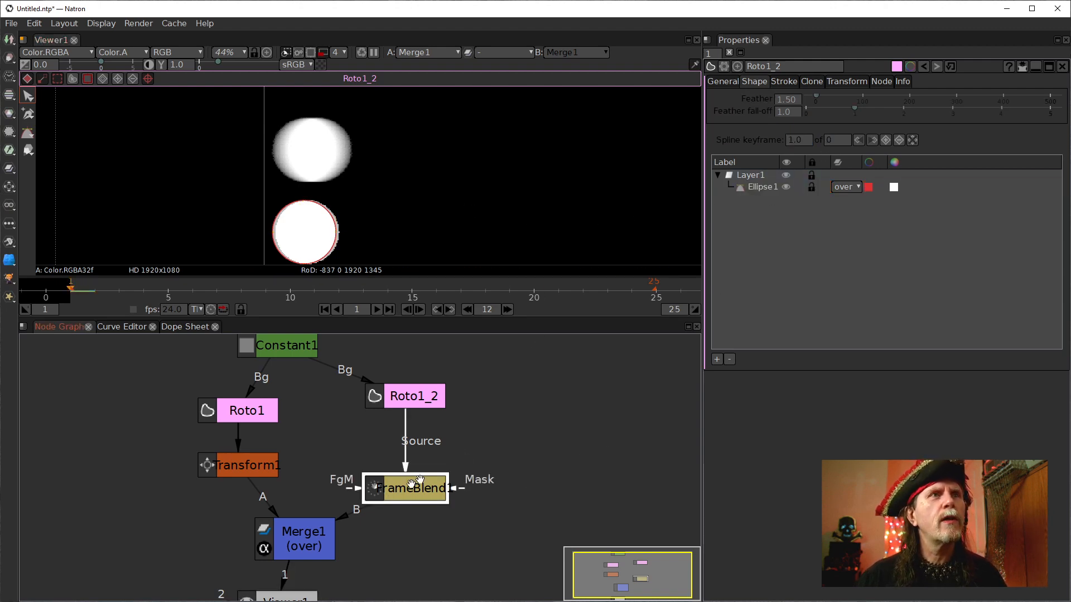
pyautogui.click(1049, 68)
pyautogui.doubleClick(393, 492)
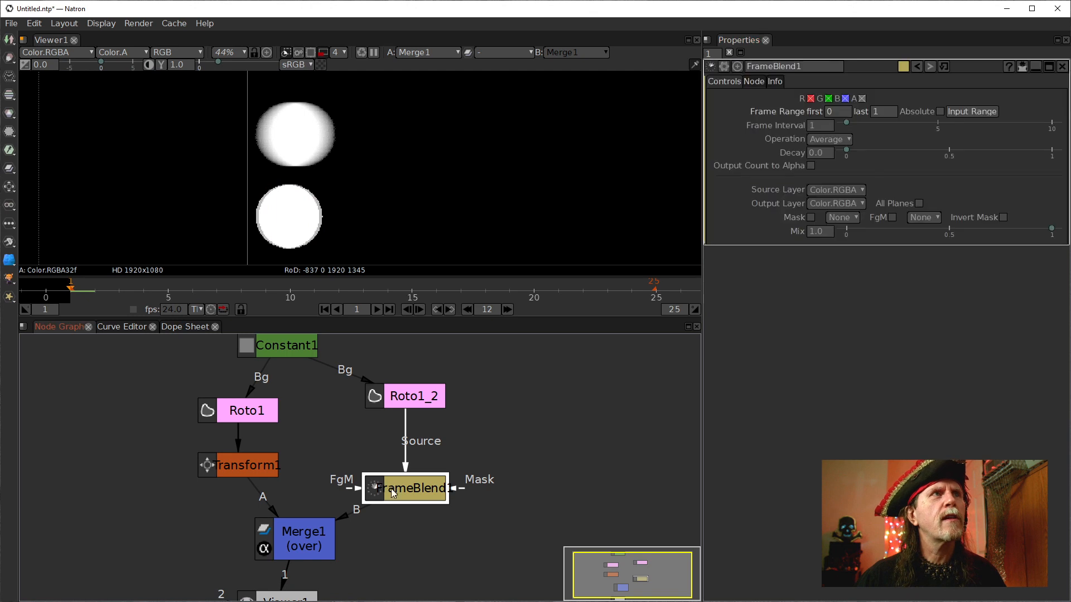
pyautogui.moveTo(424, 489); pyautogui.dragTo(424, 466)
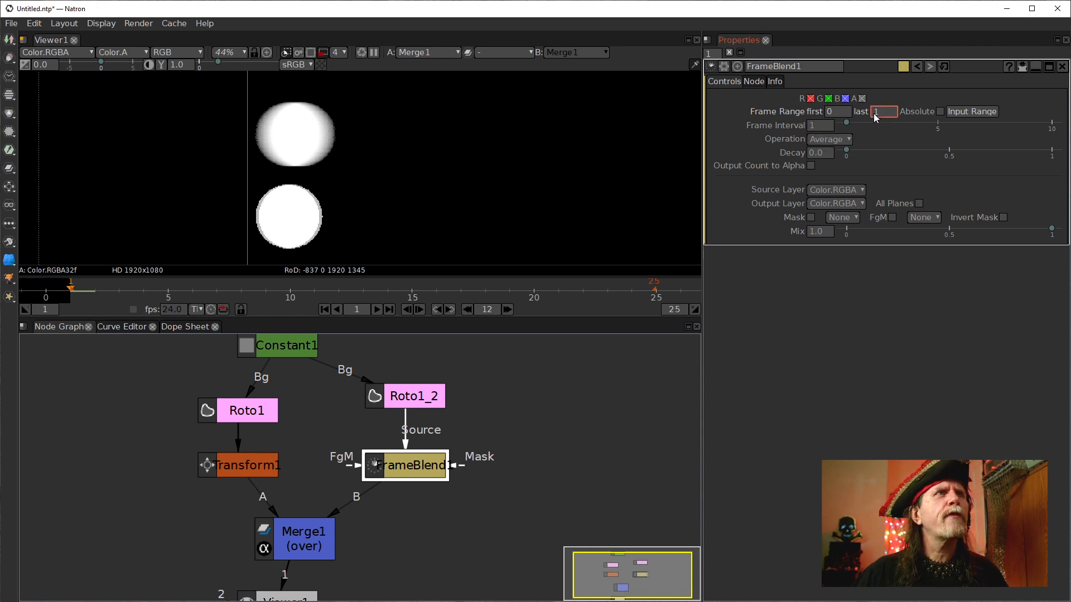
# Raise FrameBlend1's frame range last value to 5.
pyautogui.scroll(1, 874, 114)
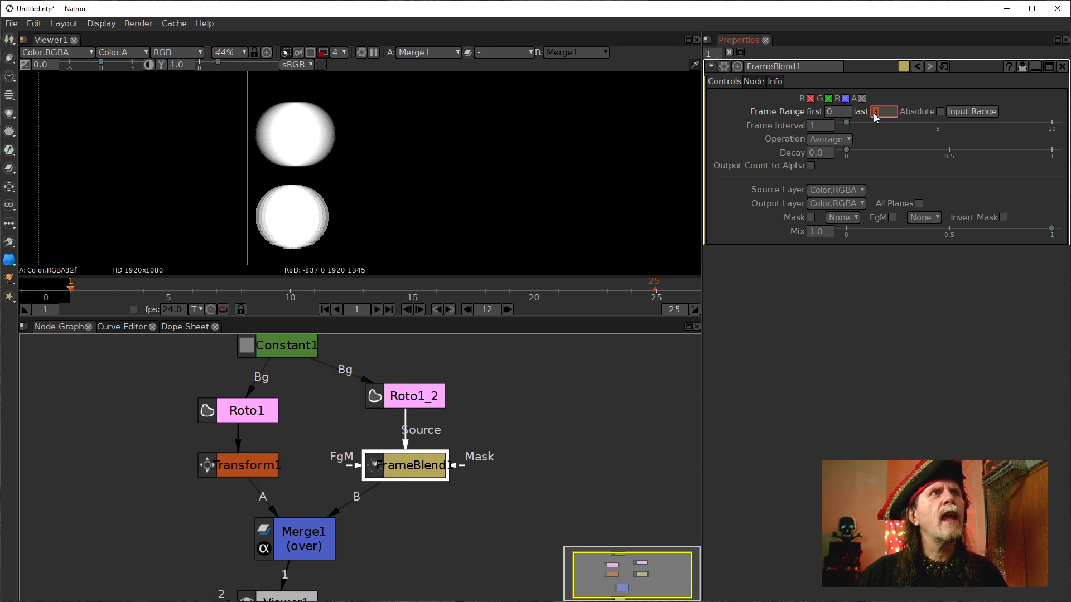
pyautogui.scroll(2, 873, 113)
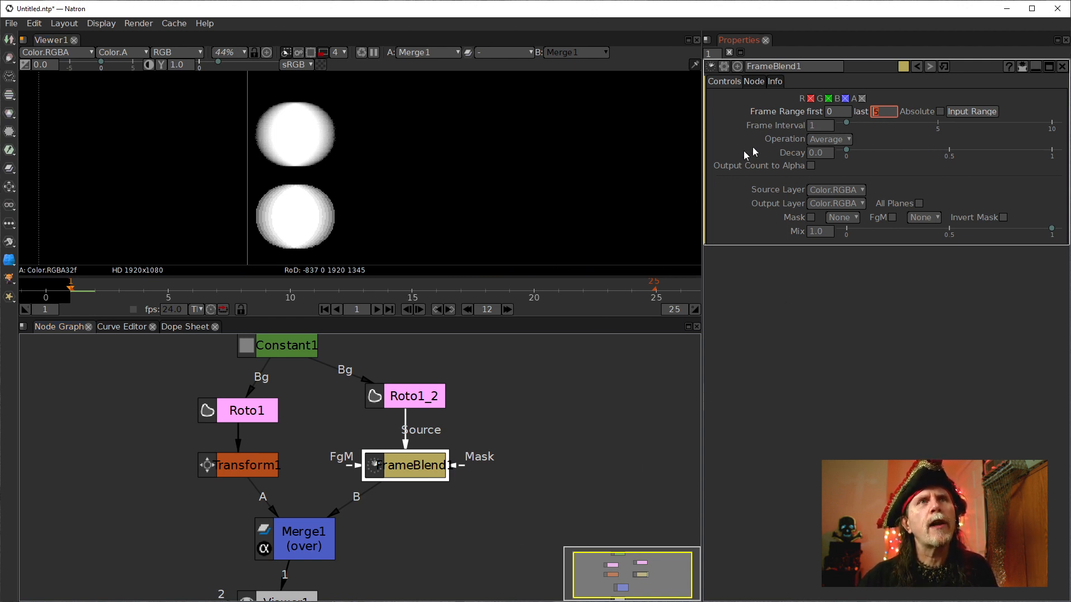
pyautogui.scroll(-4, 421, 335)
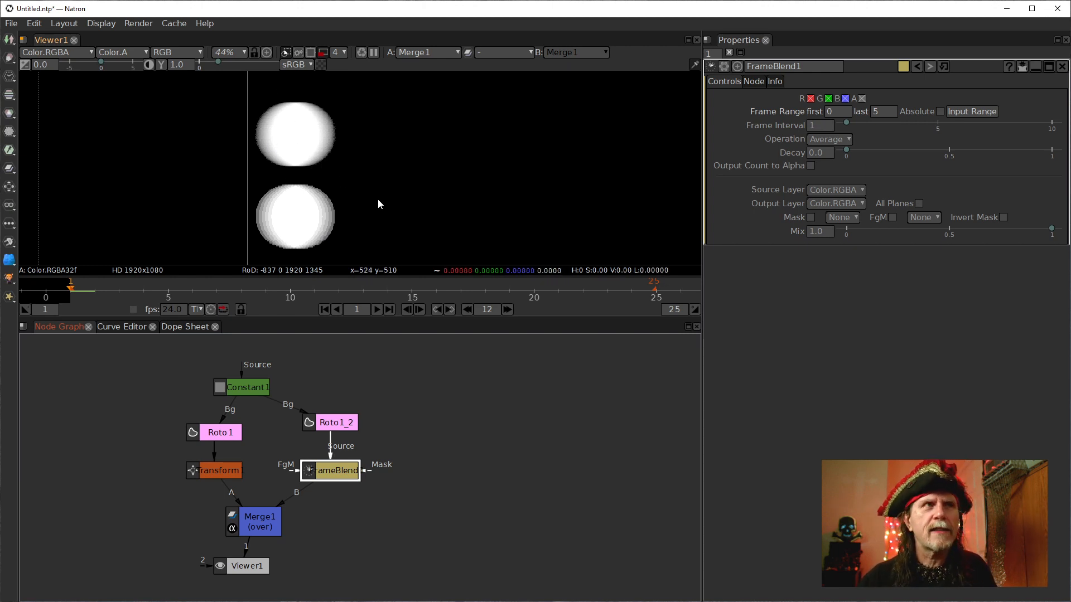
# Set FrameBlend1's frame range last value to 10.
pyautogui.click(323, 53)
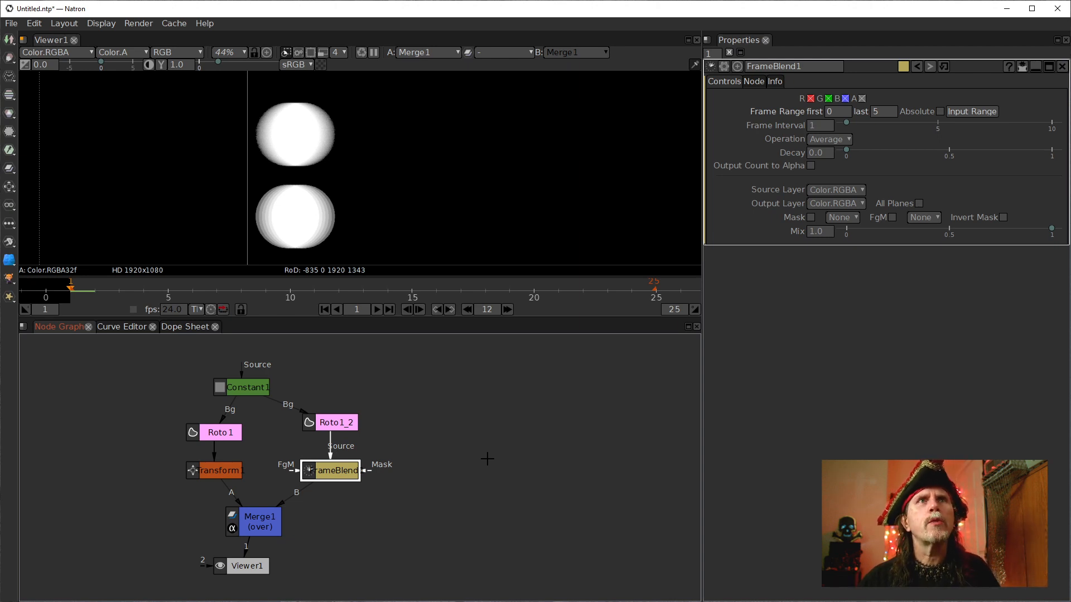
pyautogui.doubleClick(871, 112)
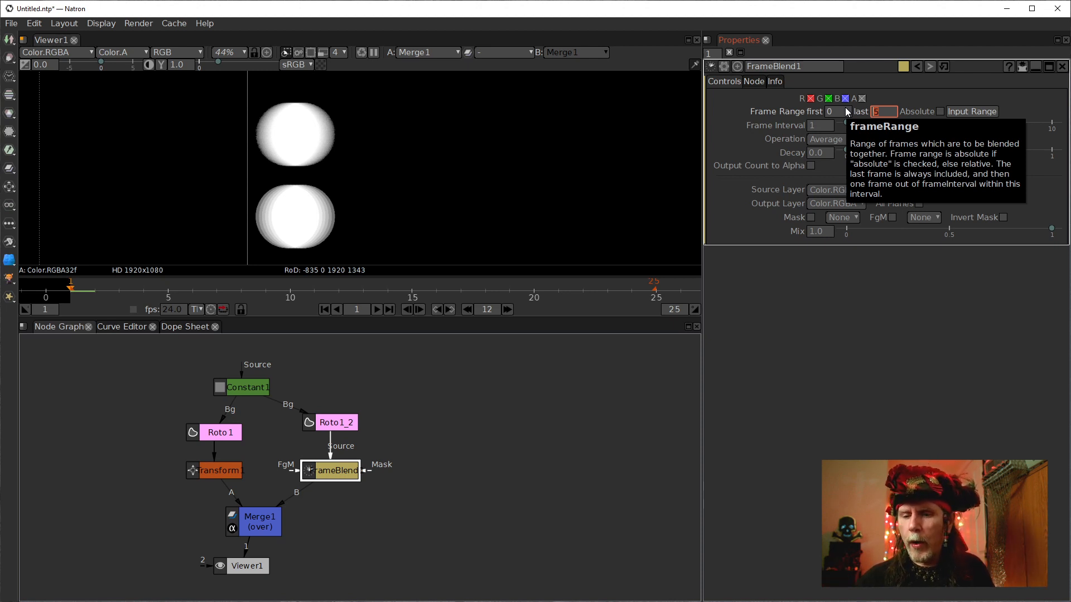
pyautogui.write('10')
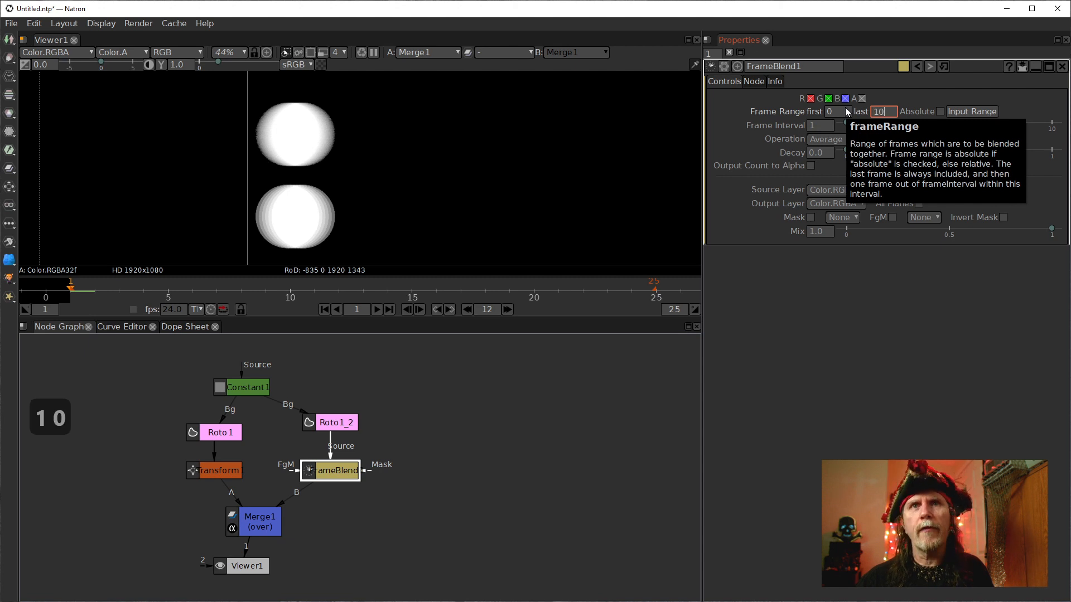
pyautogui.press('Return')
# Set FrameBlend1's Decay to 0.3.
pyautogui.click(483, 484)
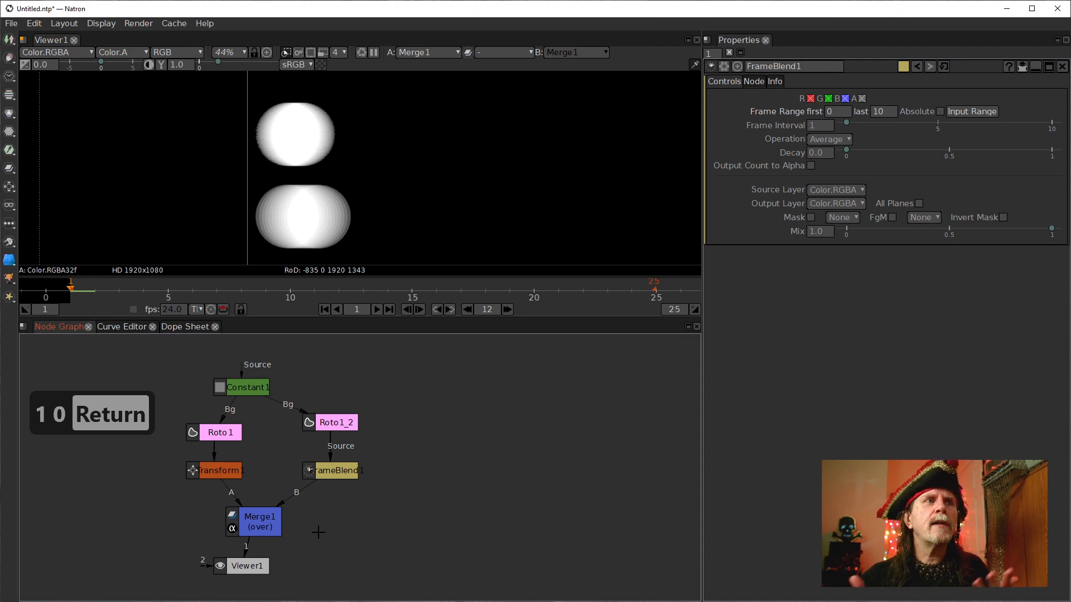
pyautogui.click(322, 473)
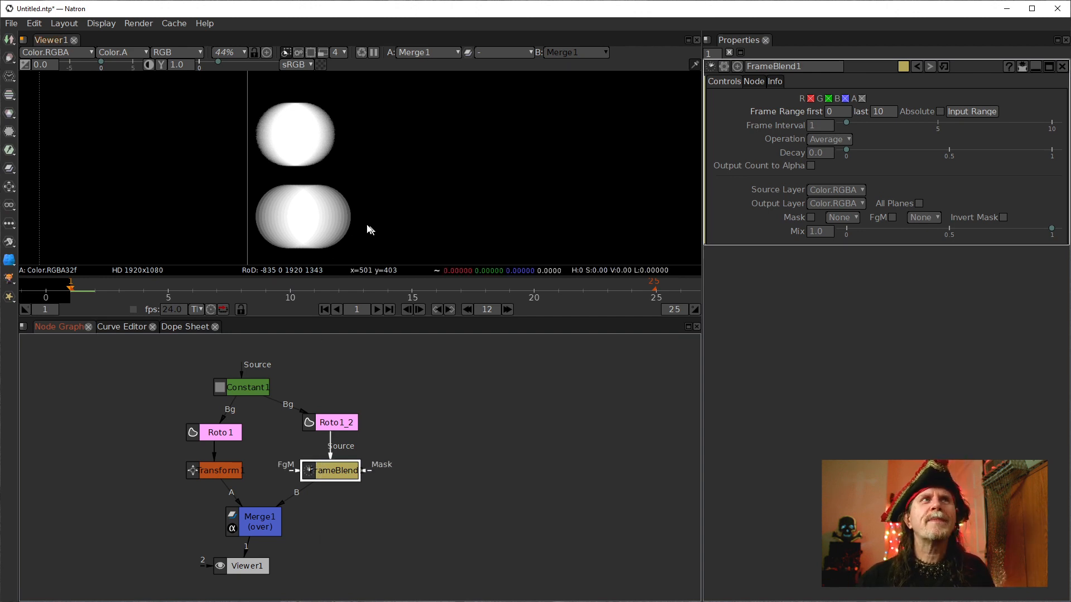
pyautogui.doubleClick(824, 151)
pyautogui.click(818, 153)
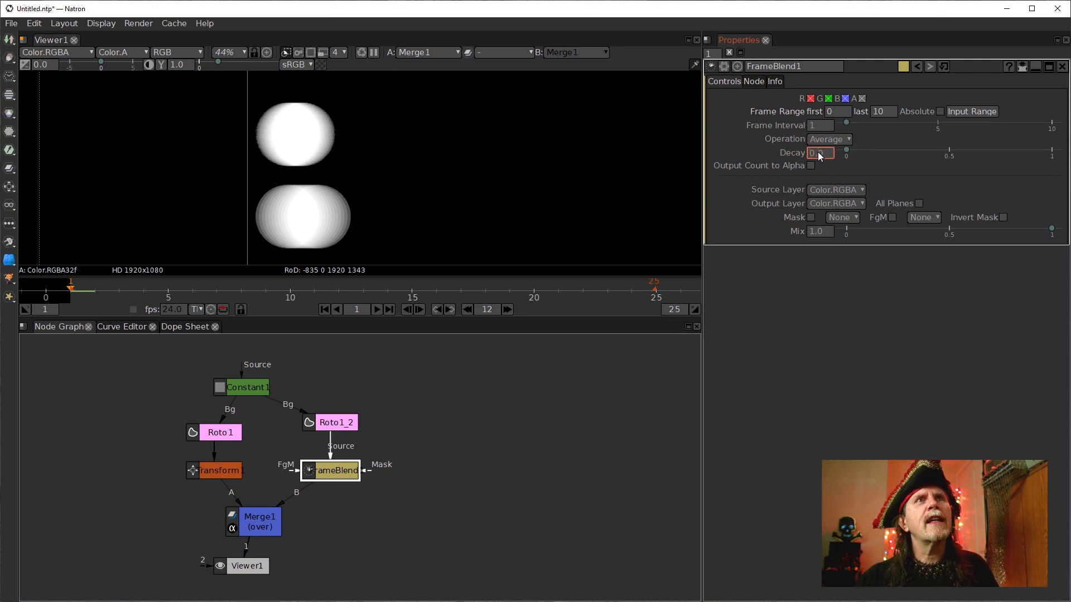
pyautogui.press('Down')
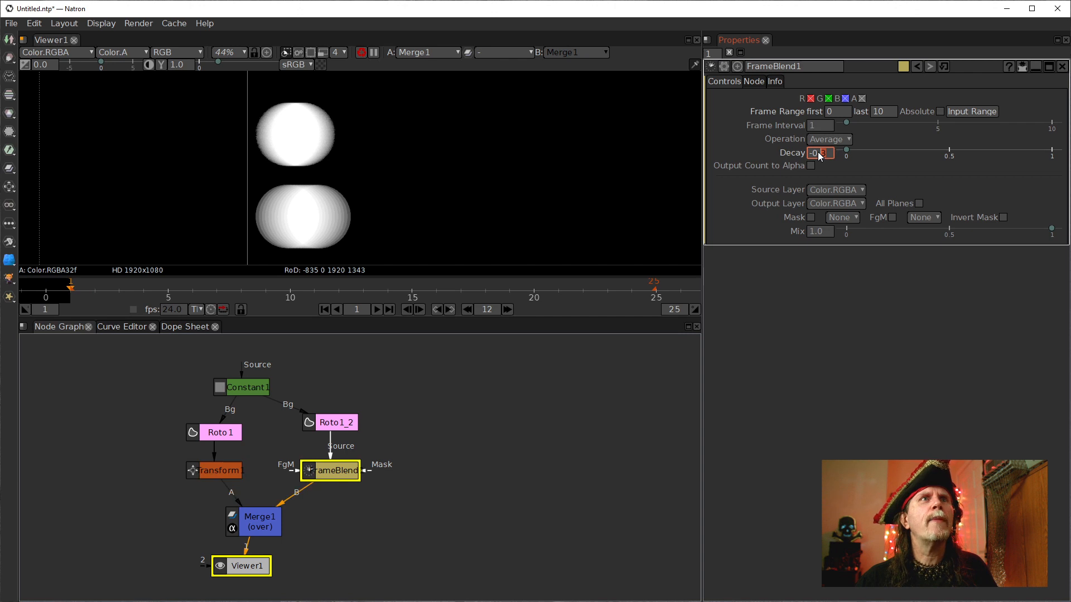
pyautogui.scroll(3, 818, 156)
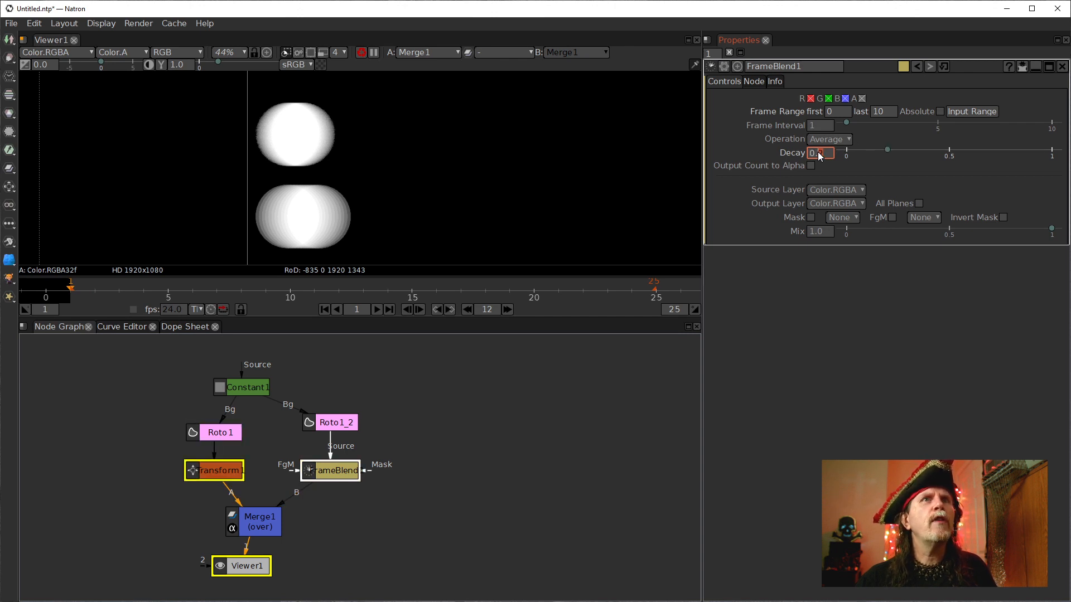
pyautogui.scroll(3, 818, 157)
pyautogui.scroll(2, 818, 156)
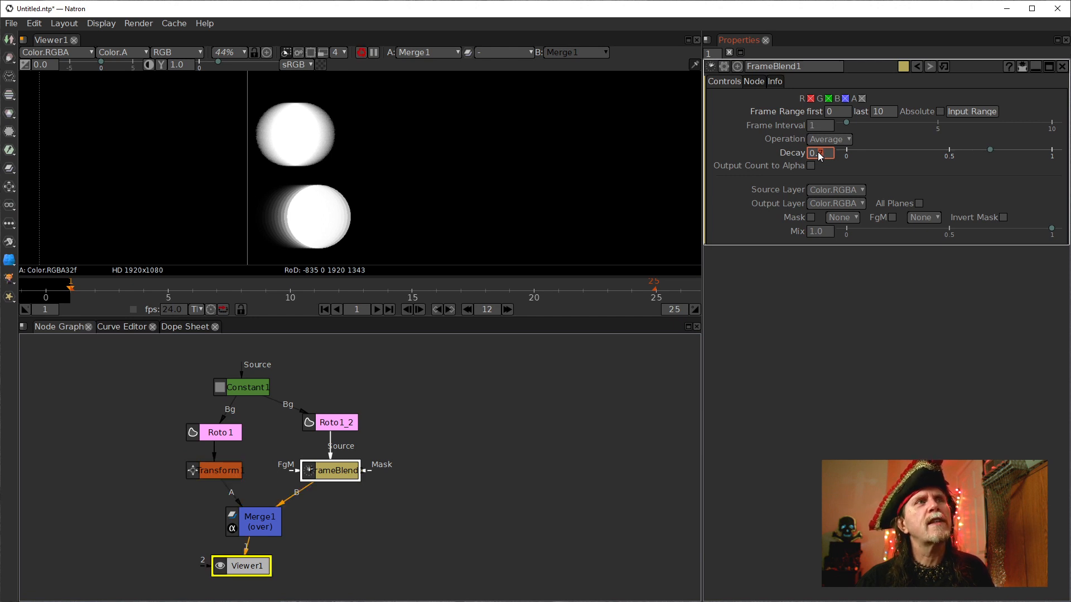
pyautogui.scroll(-1, 820, 157)
pyautogui.scroll(-2, 823, 159)
pyautogui.scroll(-1, 826, 159)
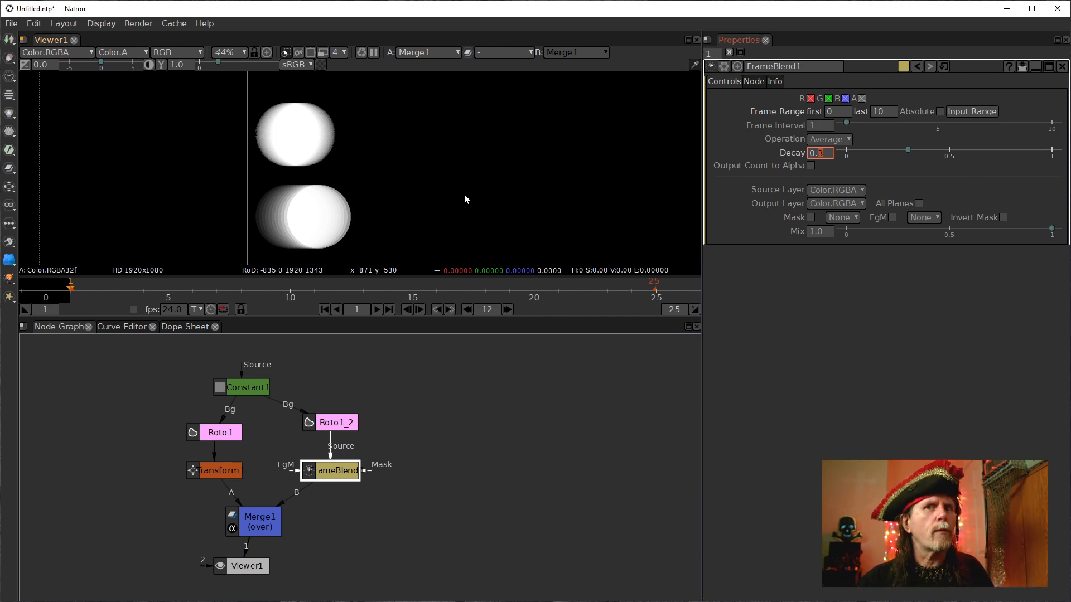
# Zoom and pan the viewer to inspect the blended circle trail.
pyautogui.scroll(2, 411, 201)
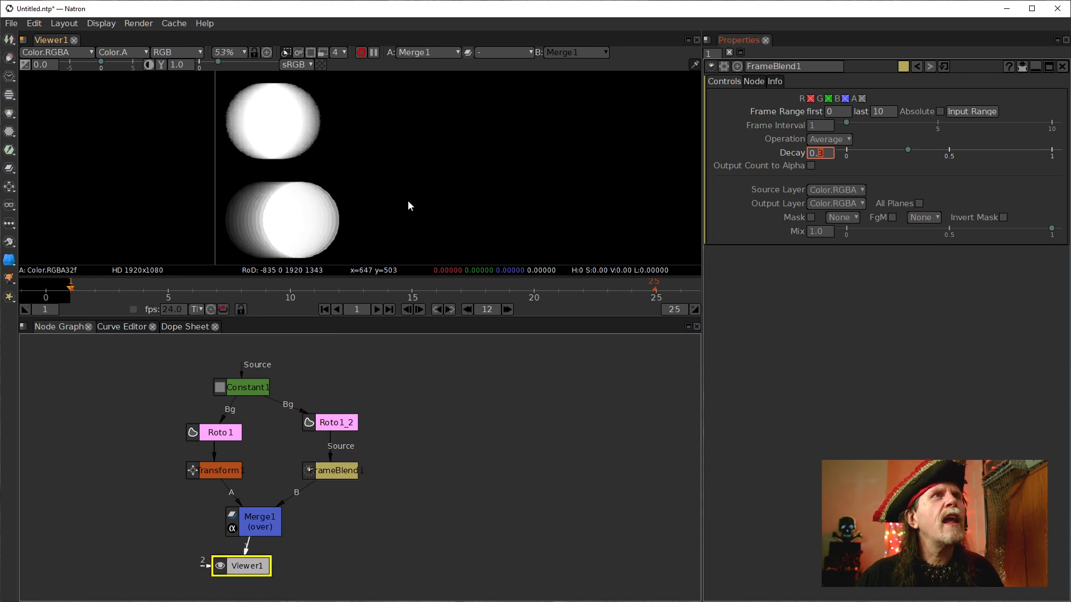
pyautogui.moveTo(411, 201); pyautogui.dragTo(443, 184)
pyautogui.hotkey('shift', 'Down')
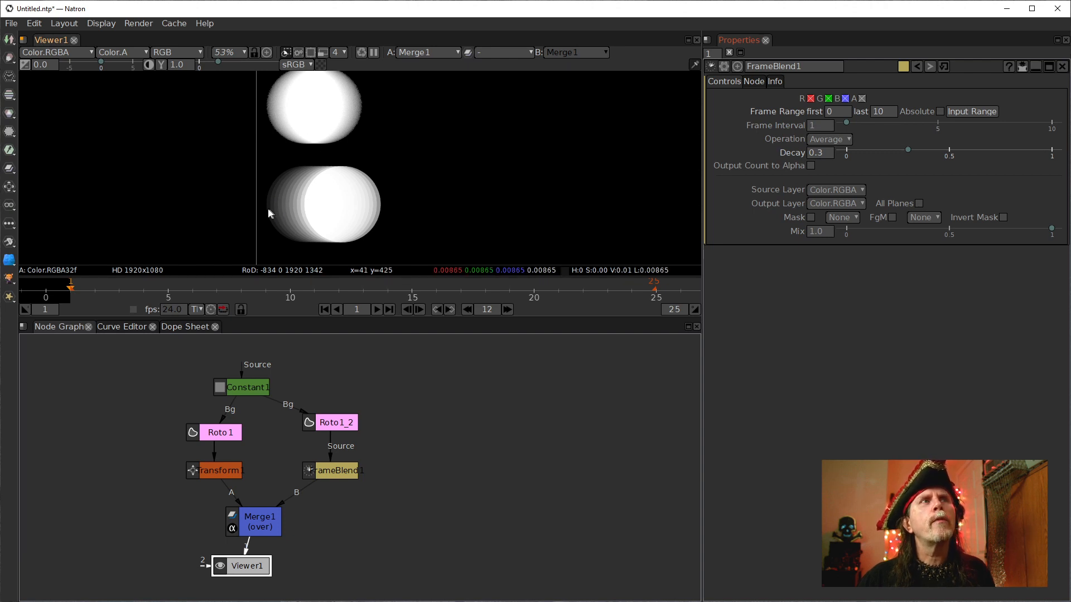
# Set FrameBlend1's Decay to 0.5.
pyautogui.click(819, 155)
pyautogui.click(819, 156)
pyautogui.write('4')
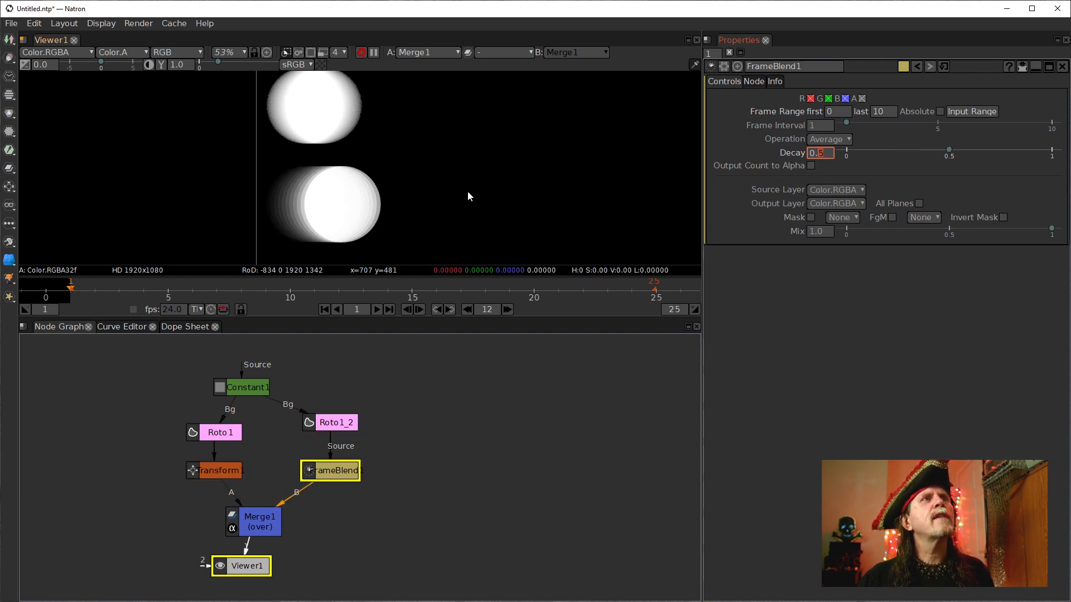
pyautogui.moveTo(465, 192); pyautogui.dragTo(462, 201)
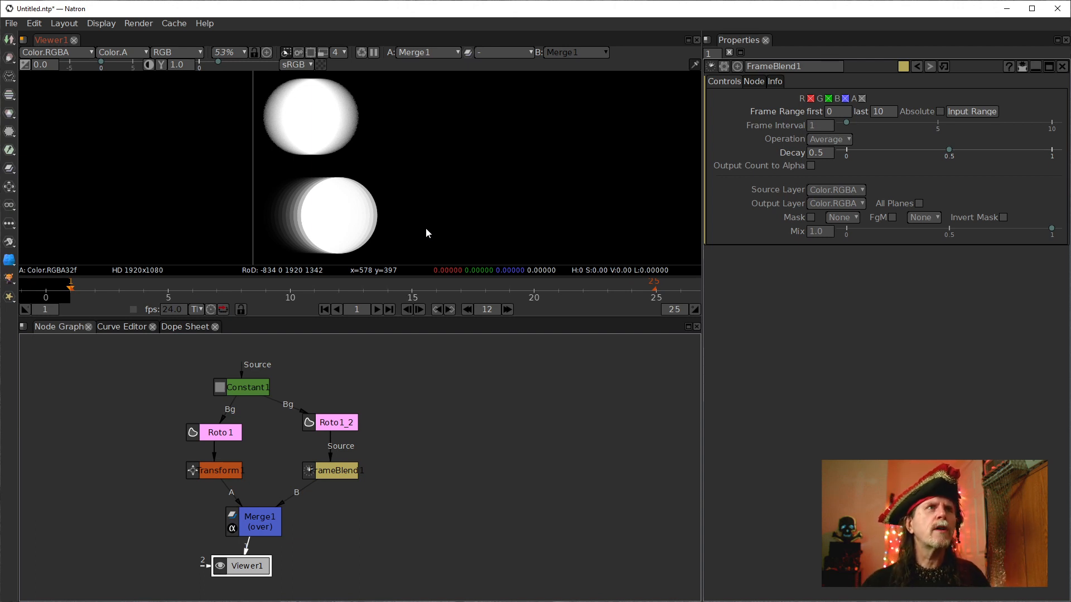
# Set FrameBlend1's Decay to 0.
pyautogui.scroll(-5, 454, 215)
pyautogui.moveTo(552, 202); pyautogui.dragTo(507, 195)
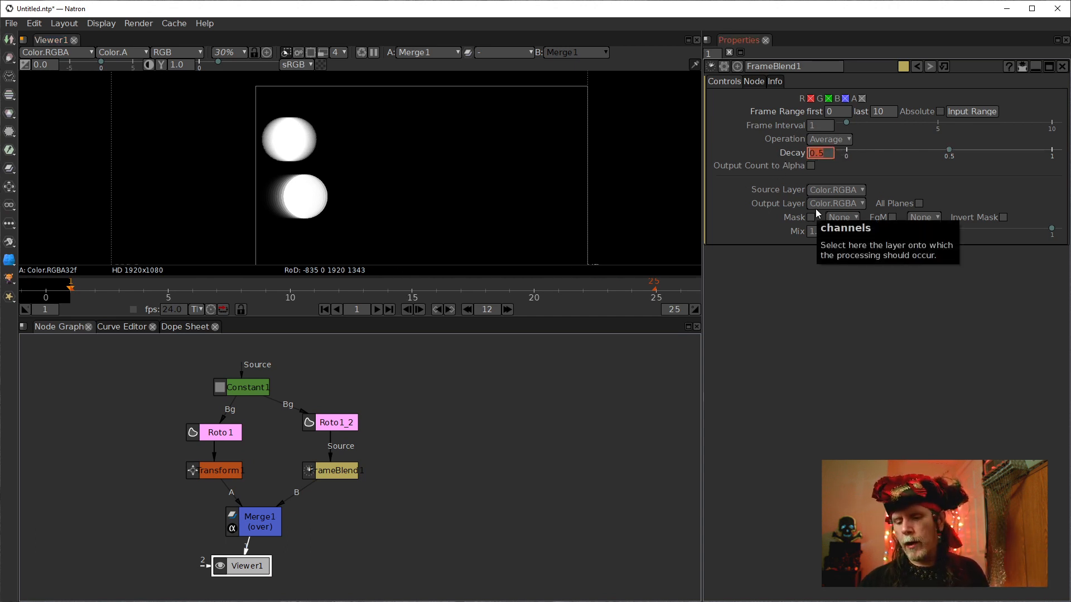
pyautogui.write('0')
pyautogui.press('Return')
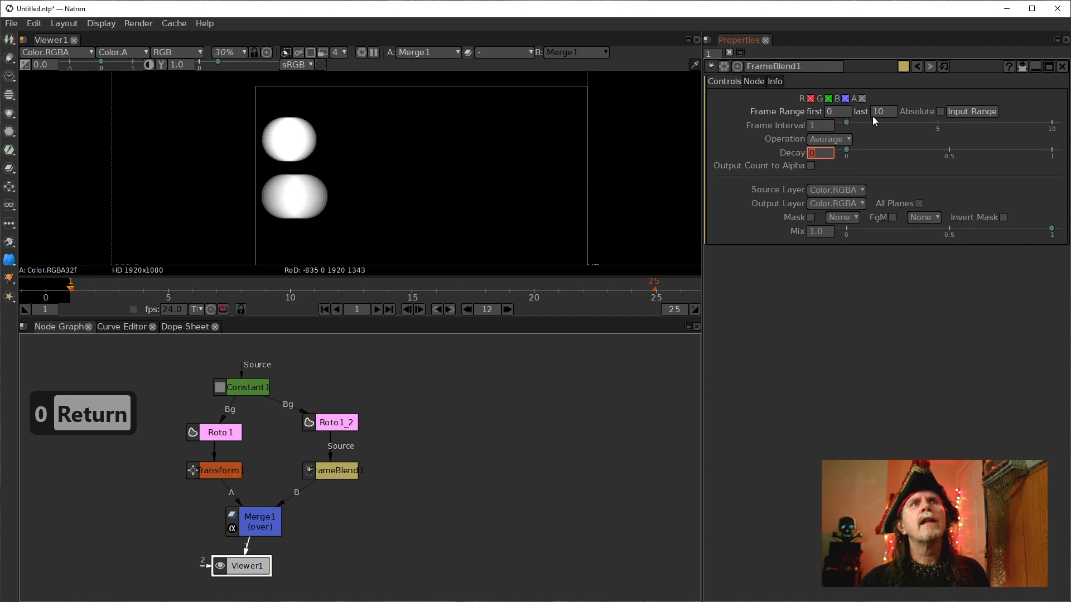
# Set FrameBlend1's frame range last value to 5.
pyautogui.doubleClick(882, 111)
pyautogui.write('5')
pyautogui.press('Return')
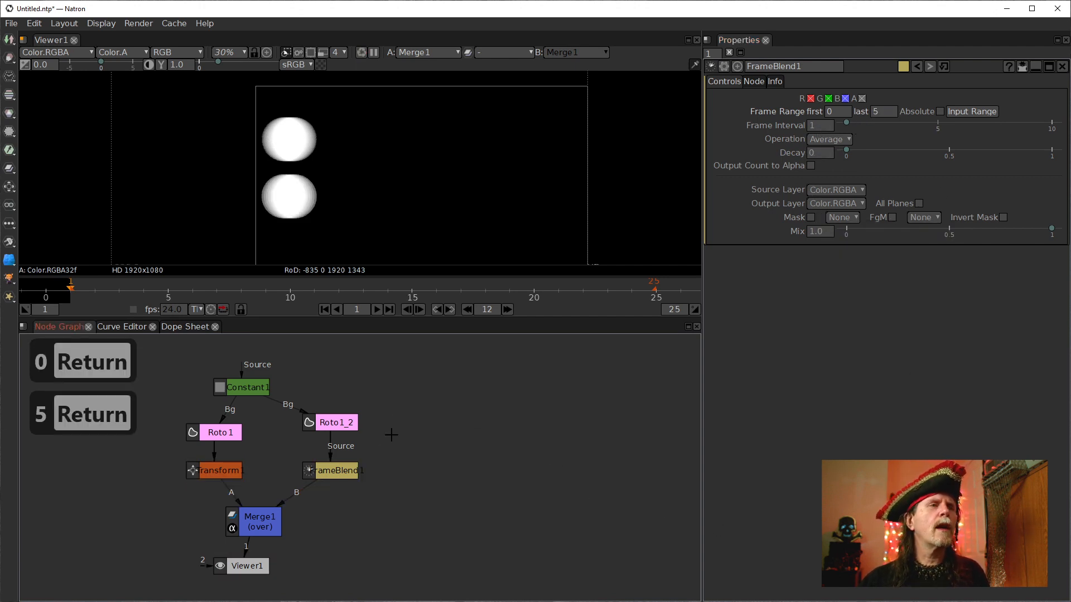
# Move FrameBlend1 up and insert a Retime node below it, feeding the Merge's B input.
pyautogui.click(349, 470)
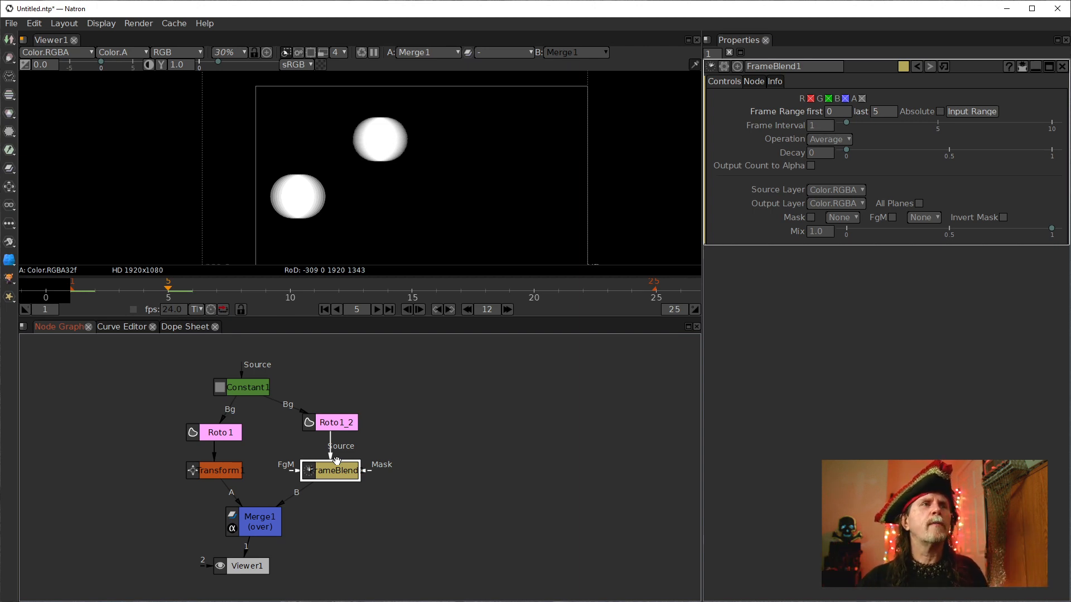
pyautogui.moveTo(331, 475); pyautogui.dragTo(331, 459)
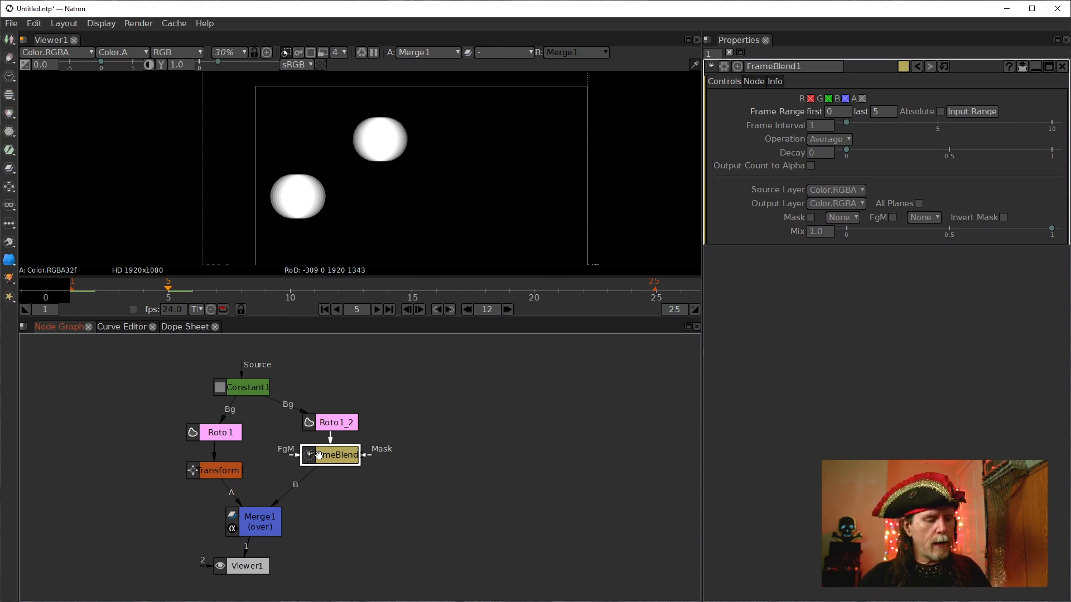
pyautogui.press('Tab')
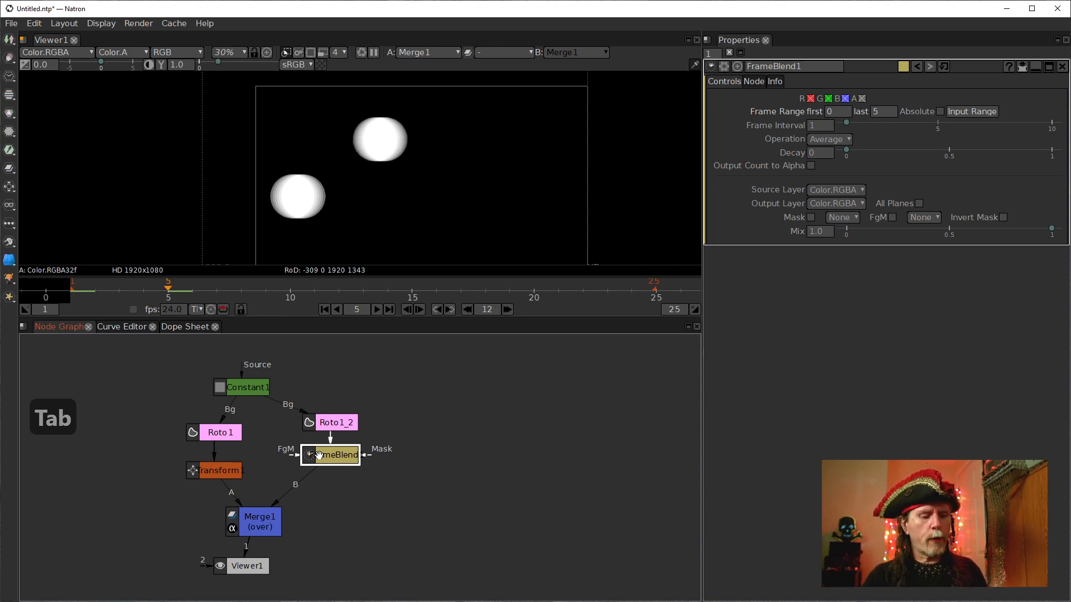
pyautogui.write('retim')
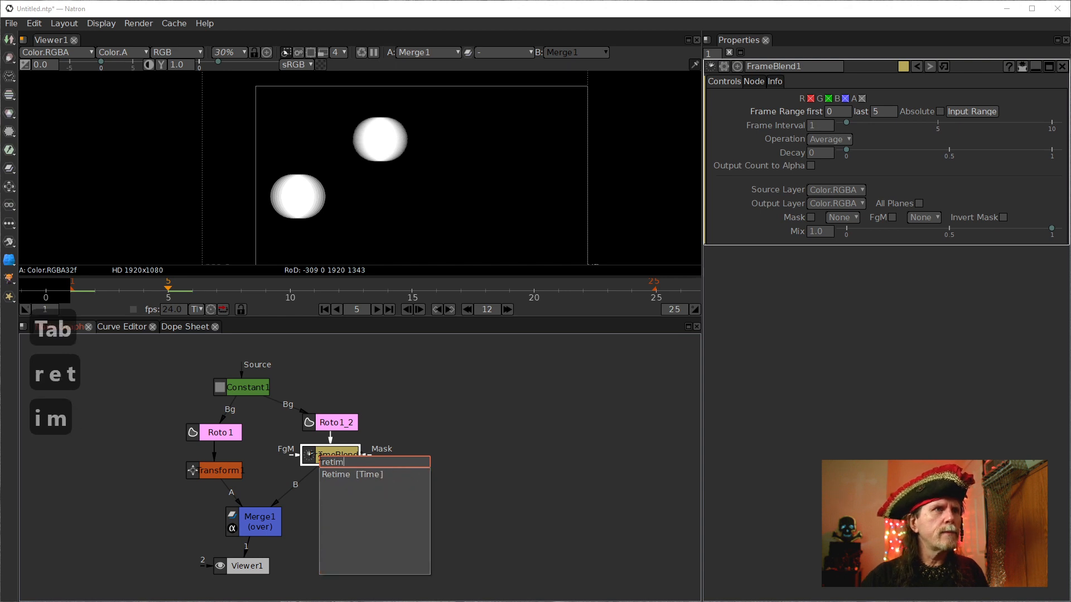
pyautogui.press('Down')
pyautogui.press('Return')
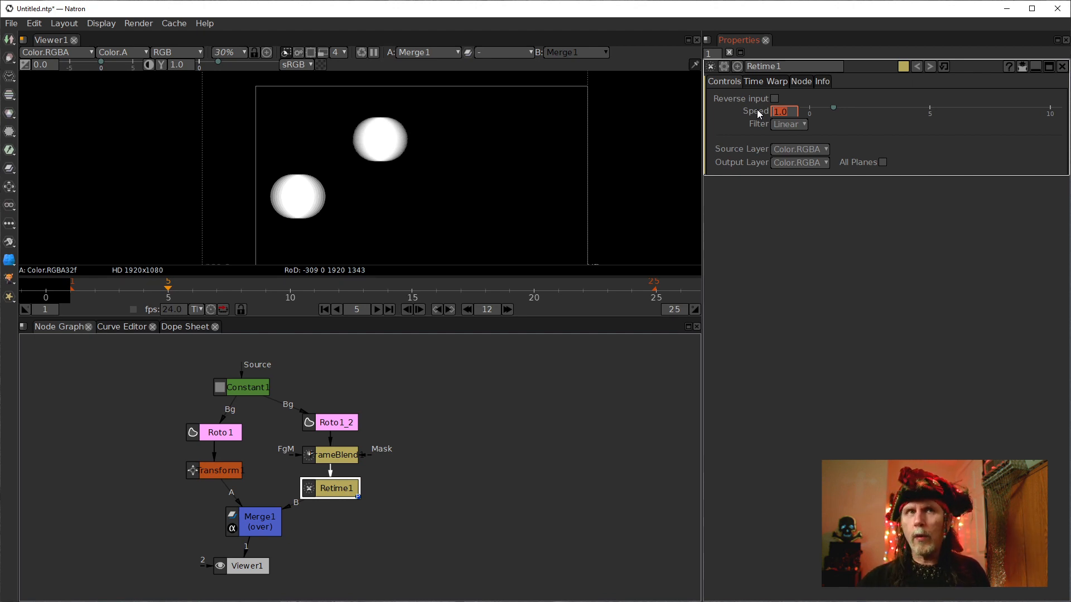
# Set Retime1's Speed to 10.
pyautogui.write('10')
pyautogui.press('Return')
pyautogui.click(562, 400)
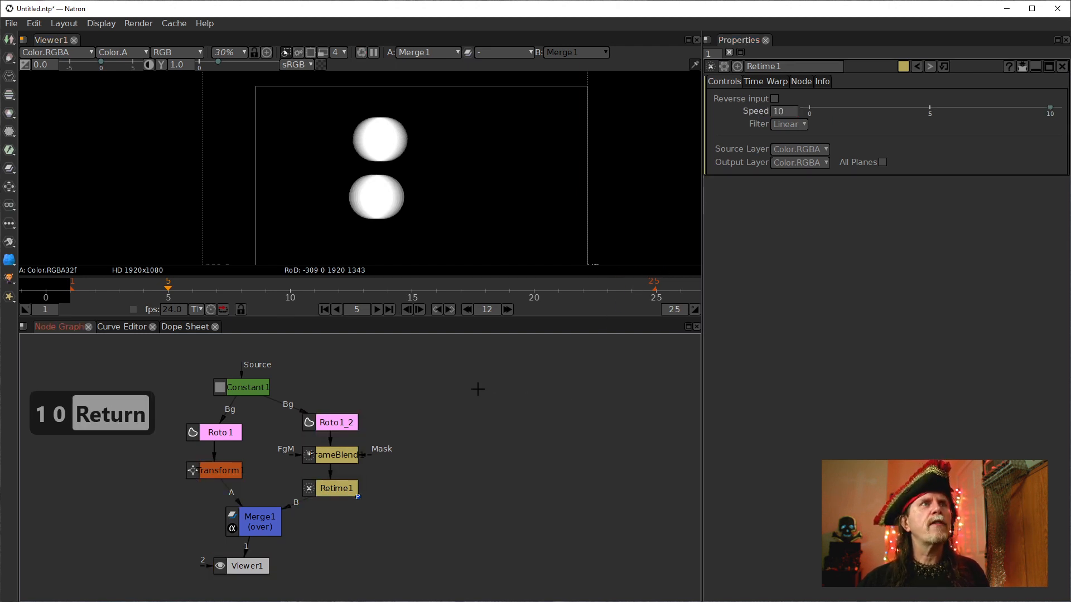
# Play the timeline from the first frame to preview the retimed trail.
pyautogui.click(323, 309)
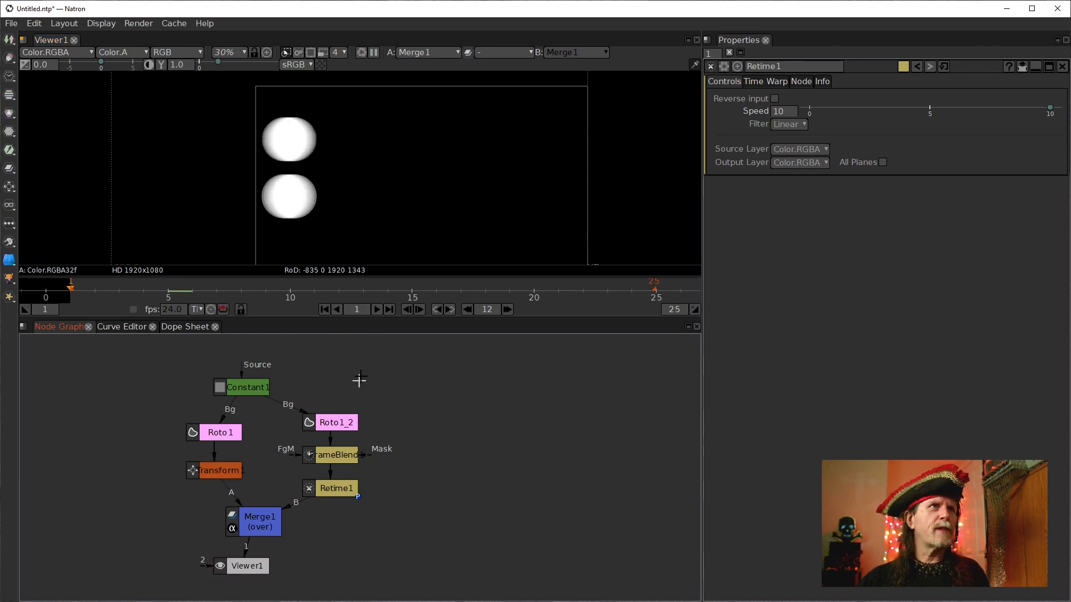
pyautogui.click(376, 310)
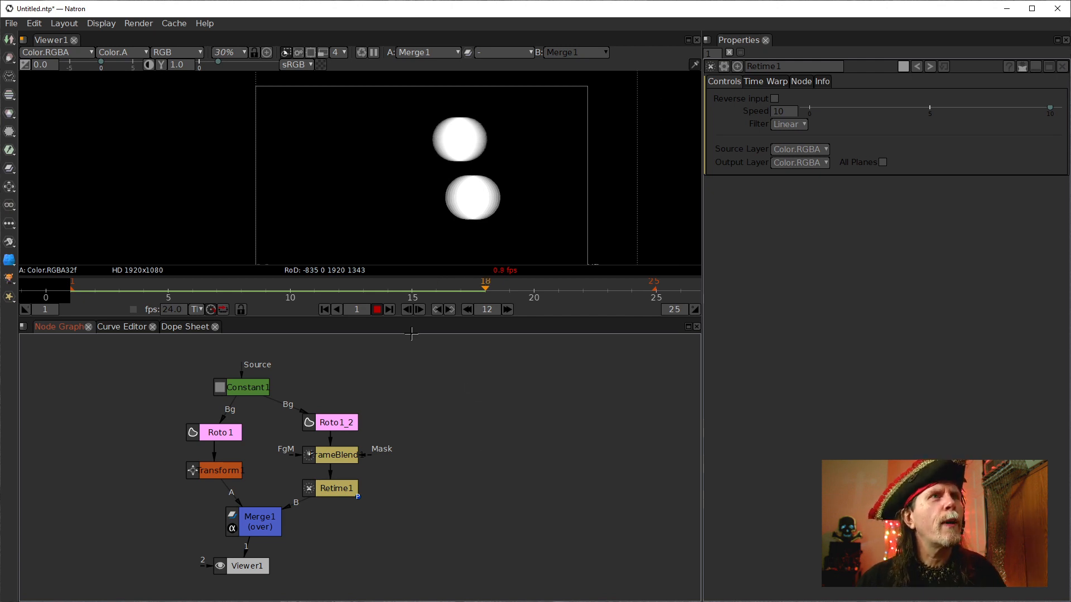
pyautogui.click(377, 309)
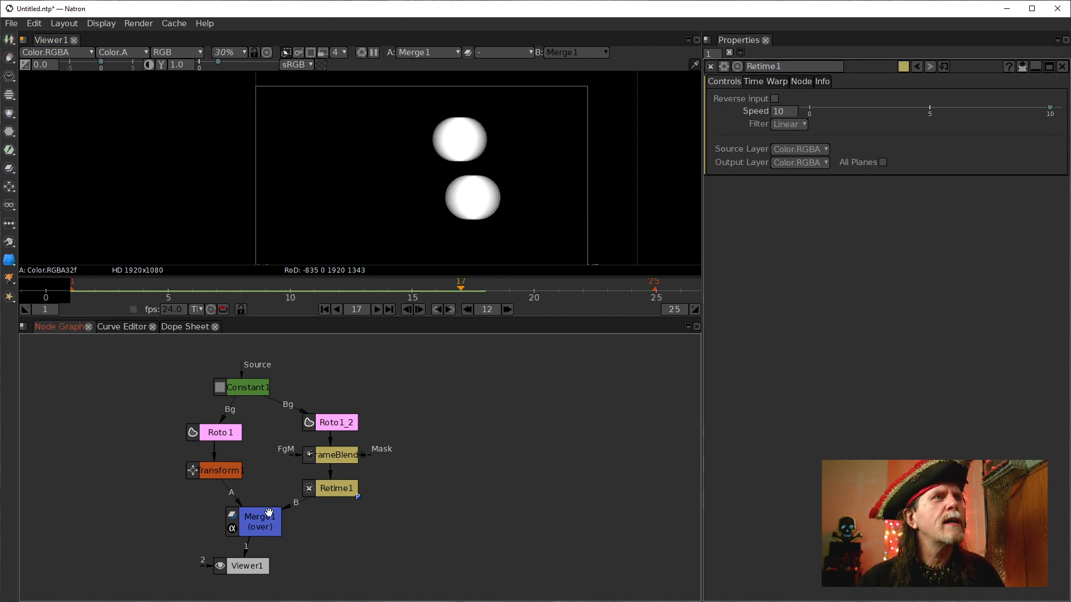
# Open Roto1_2's ellipse animation curve in the Curve Editor and zoom in to examine its keyframes.
pyautogui.doubleClick(329, 422)
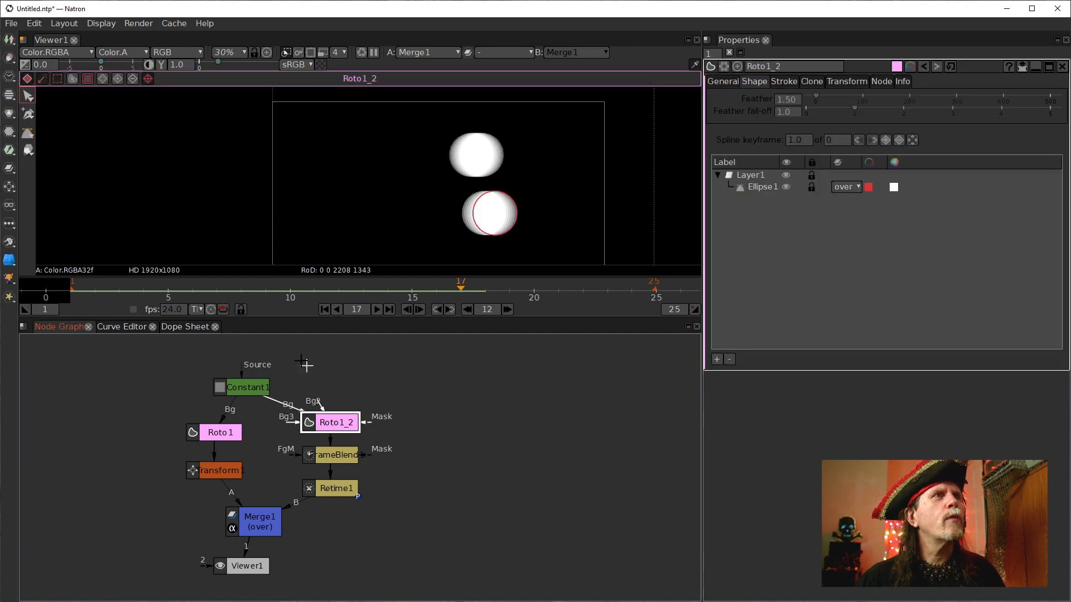
pyautogui.click(126, 328)
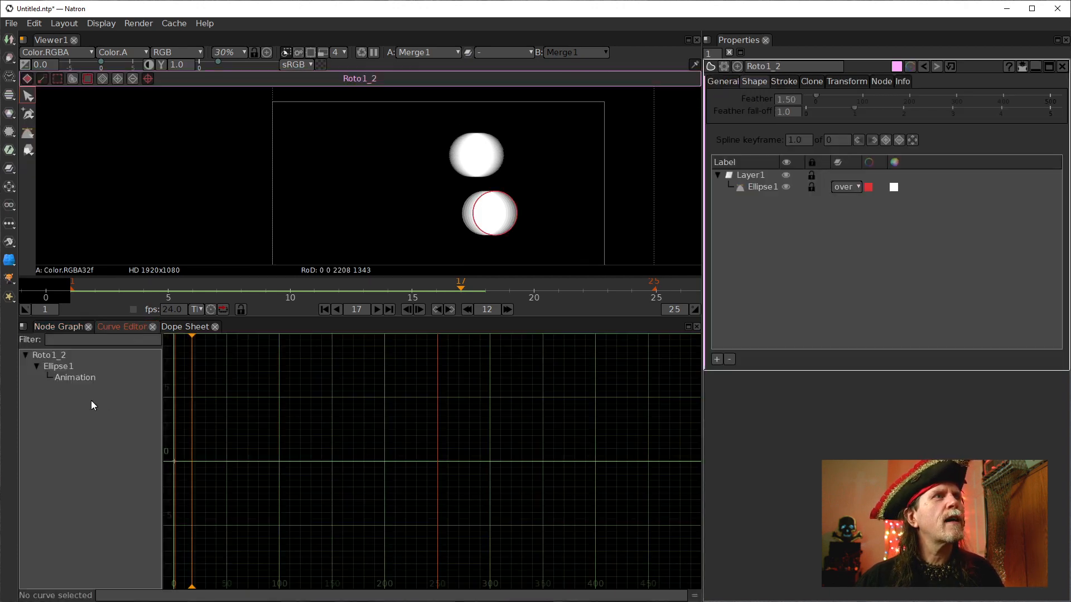
pyautogui.click(75, 377)
pyautogui.moveTo(318, 495); pyautogui.dragTo(404, 504)
pyautogui.scroll(8, 404, 504)
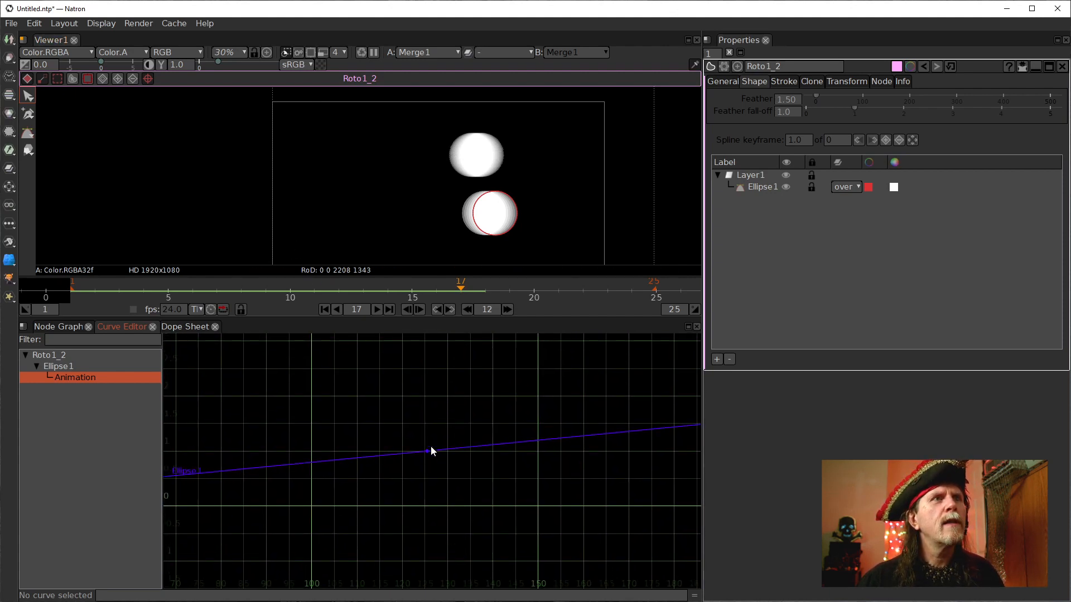
pyautogui.moveTo(404, 483); pyautogui.dragTo(404, 483)
pyautogui.moveTo(429, 290); pyautogui.dragTo(336, 299)
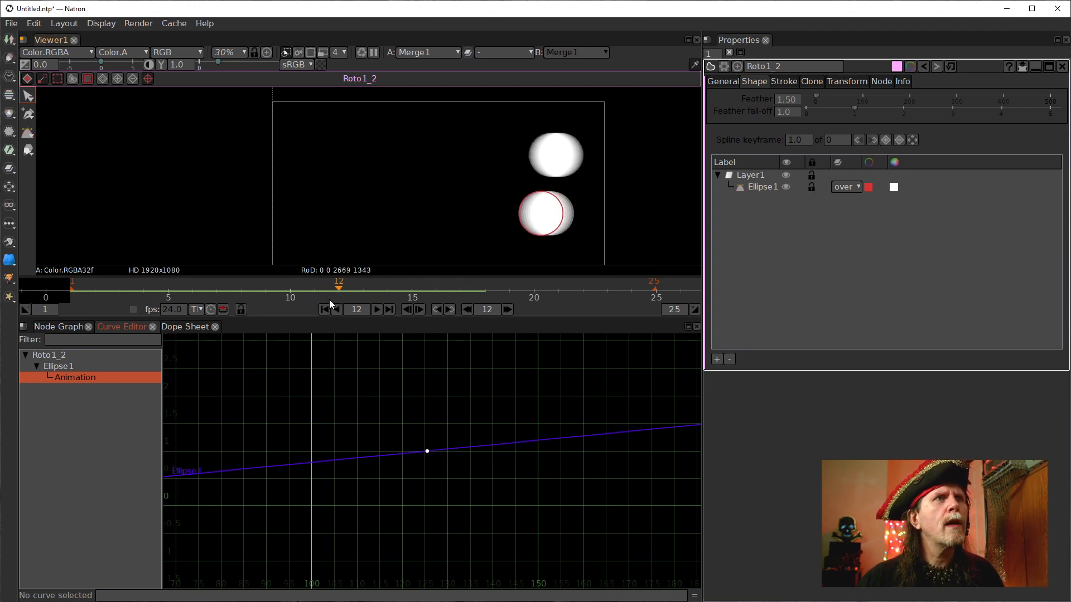
pyautogui.press('Left')
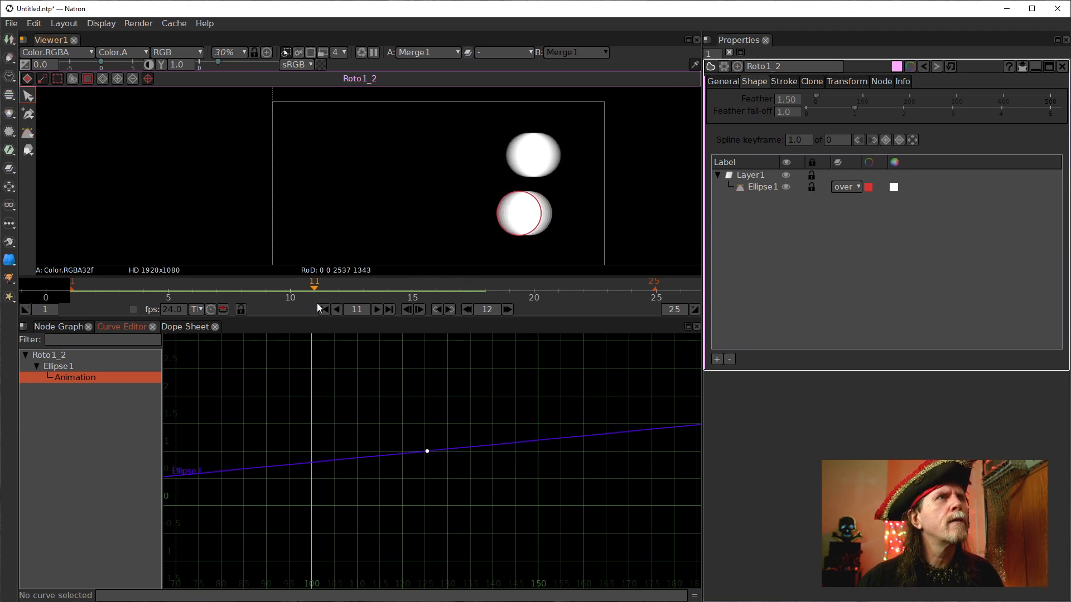
pyautogui.click(324, 309)
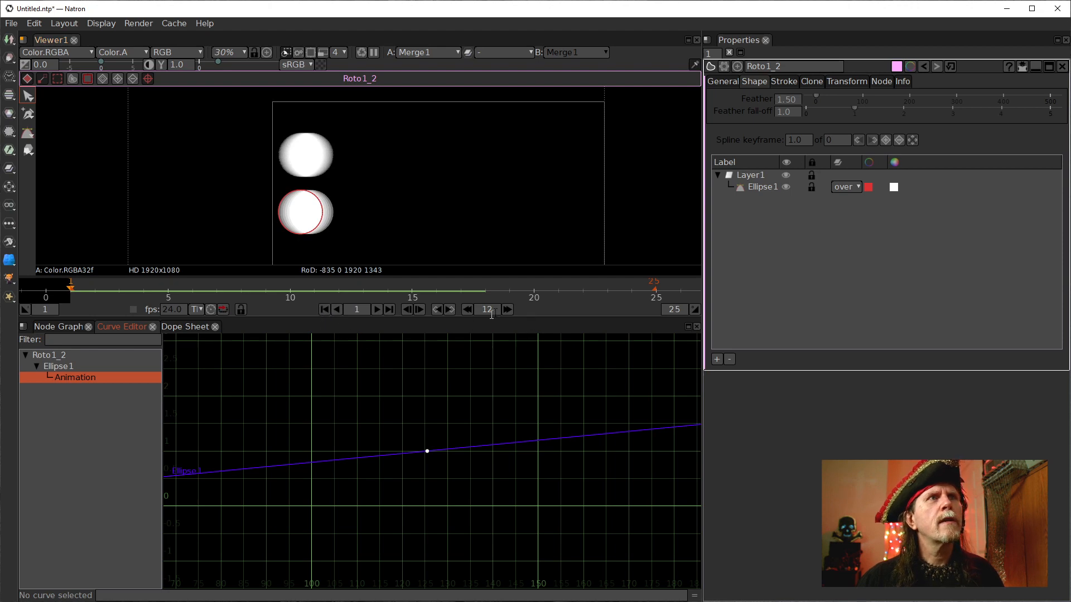
pyautogui.click(507, 310)
pyautogui.scroll(-8, 484, 481)
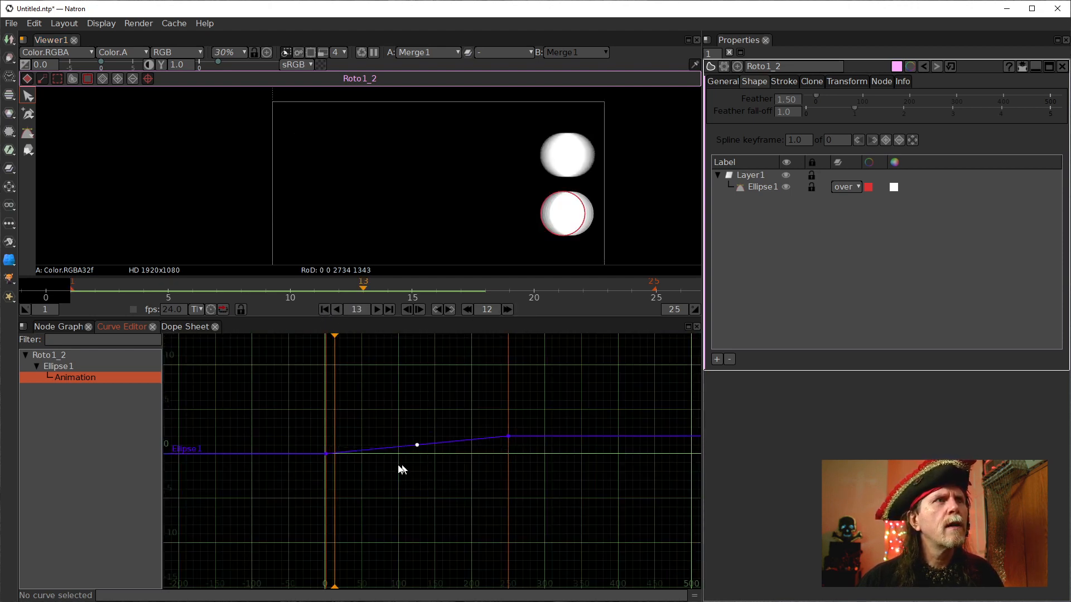
pyautogui.scroll(3, 436, 454)
pyautogui.scroll(4, 437, 450)
pyautogui.moveTo(417, 419); pyautogui.dragTo(349, 510)
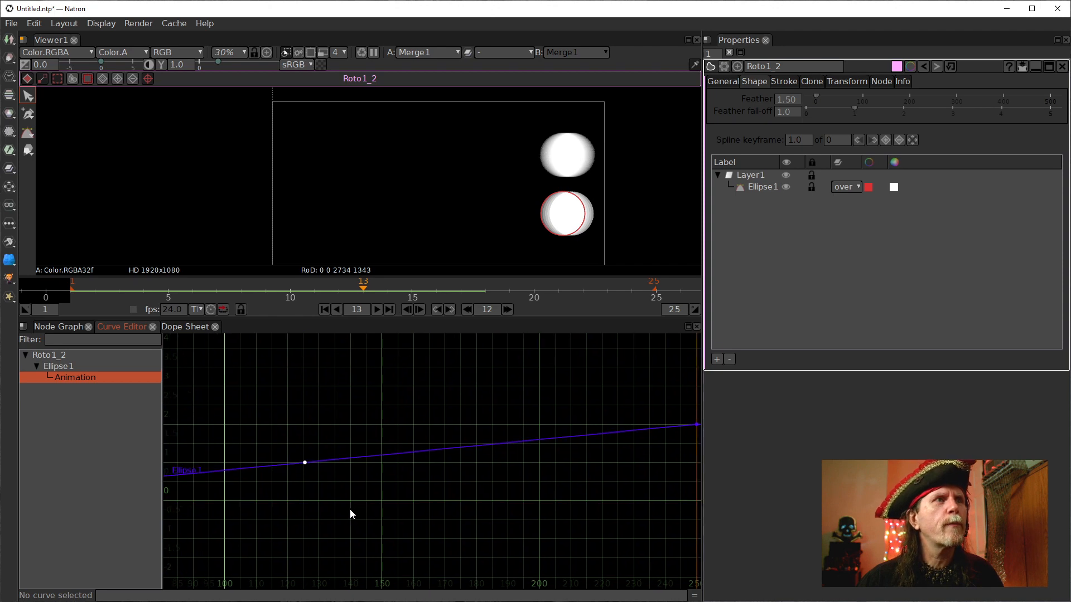
pyautogui.scroll(3, 352, 506)
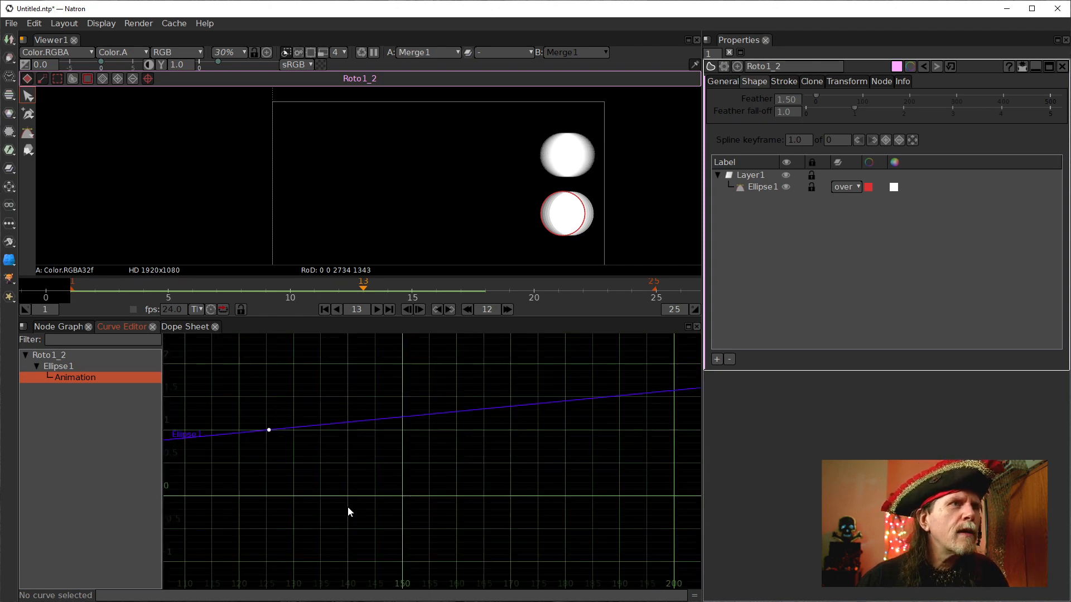
pyautogui.moveTo(340, 503); pyautogui.dragTo(442, 539)
pyautogui.scroll(3, 423, 486)
pyautogui.scroll(2, 394, 474)
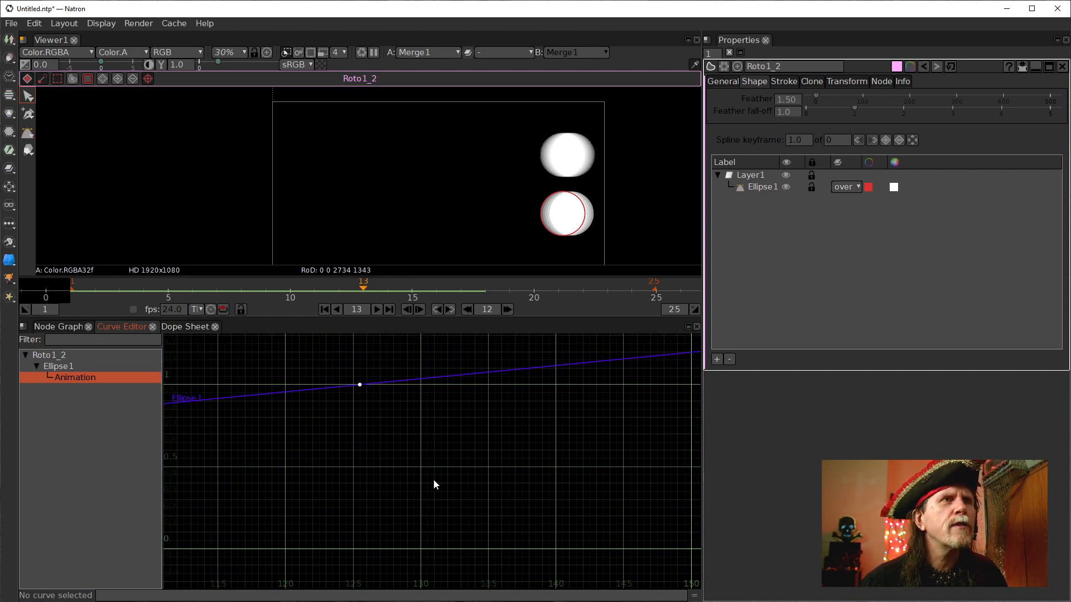
pyautogui.scroll(2, 436, 487)
pyautogui.scroll(-1, 434, 487)
pyautogui.moveTo(428, 487); pyautogui.dragTo(405, 518)
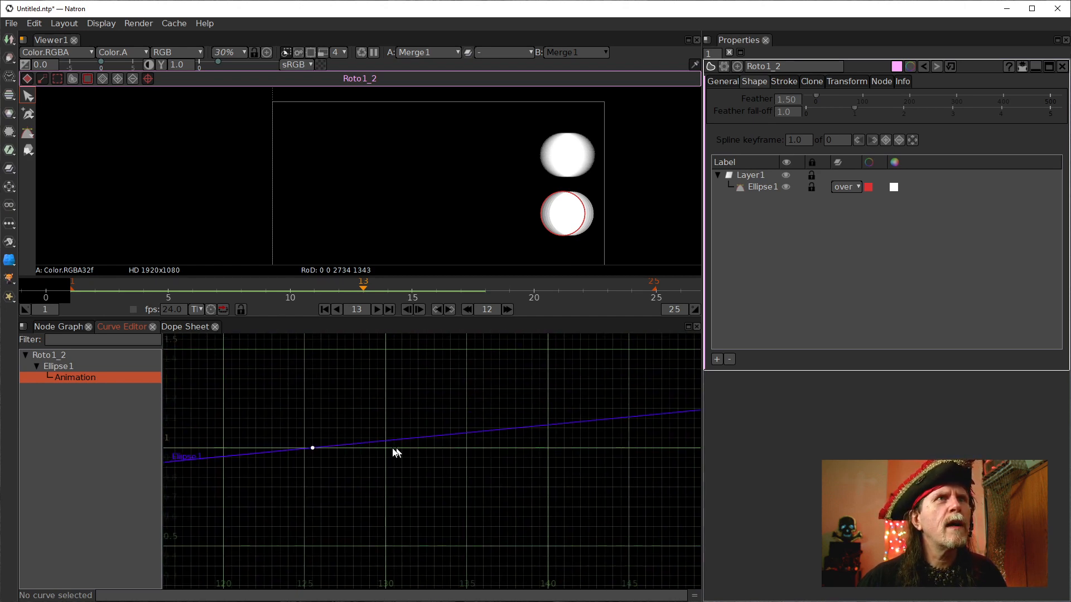
pyautogui.moveTo(279, 406); pyautogui.dragTo(424, 483)
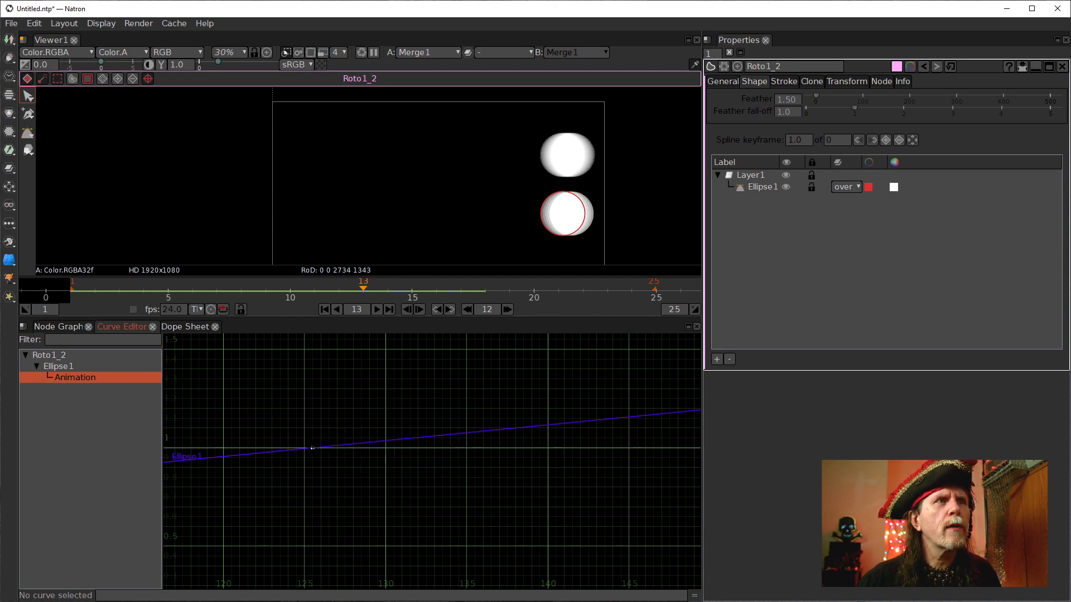
# Try dragging a keyframe on the ellipse animation curve, then undo the move.
pyautogui.moveTo(313, 448); pyautogui.dragTo(387, 451)
pyautogui.scroll(5, 388, 457)
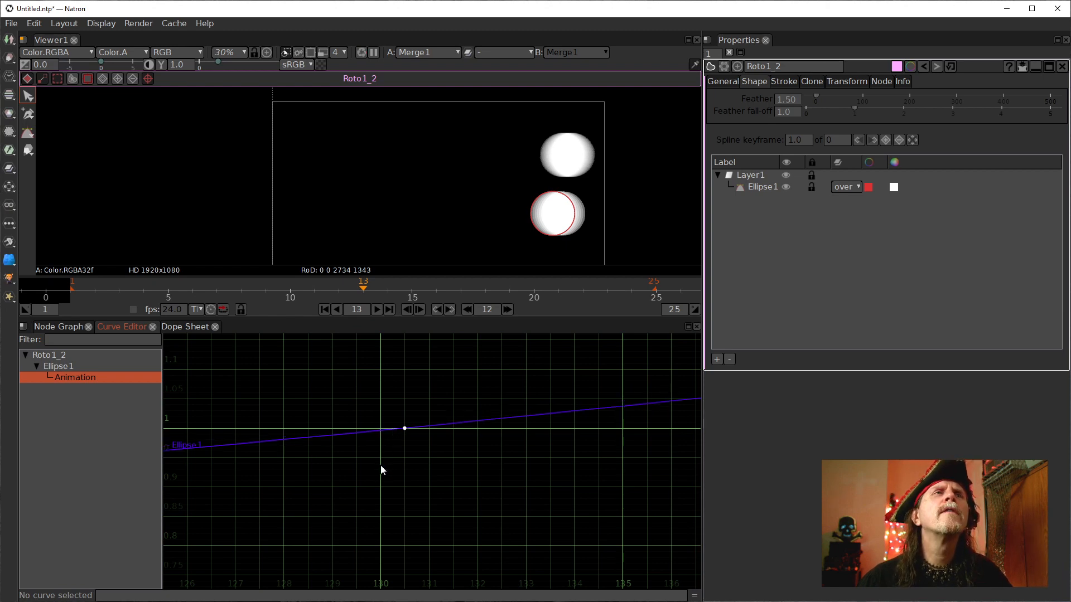
pyautogui.moveTo(379, 433); pyautogui.dragTo(323, 432)
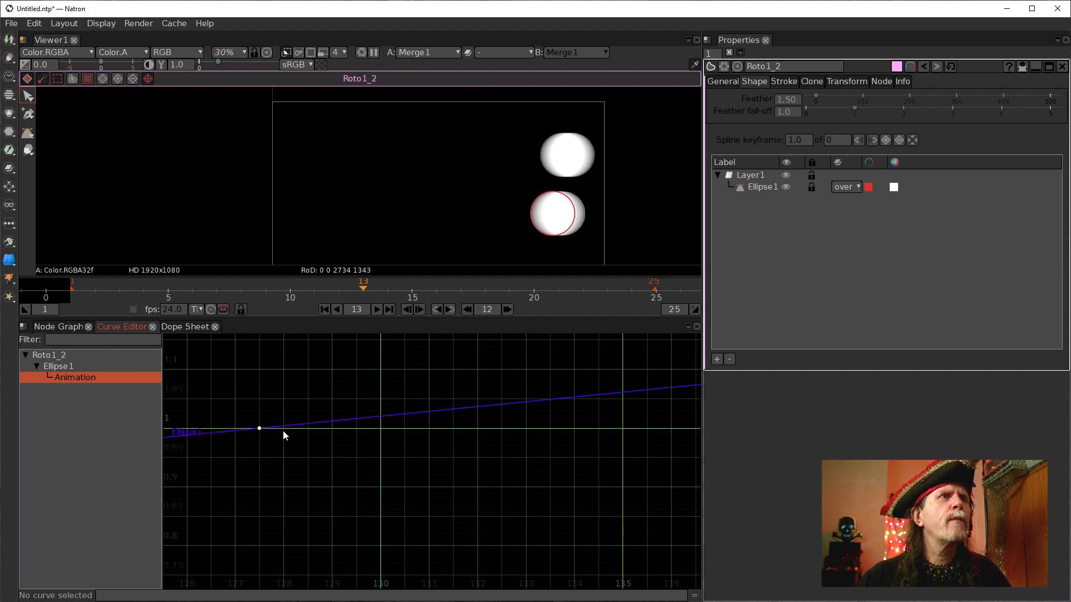
pyautogui.scroll(-3, 376, 484)
pyautogui.scroll(-15, 352, 465)
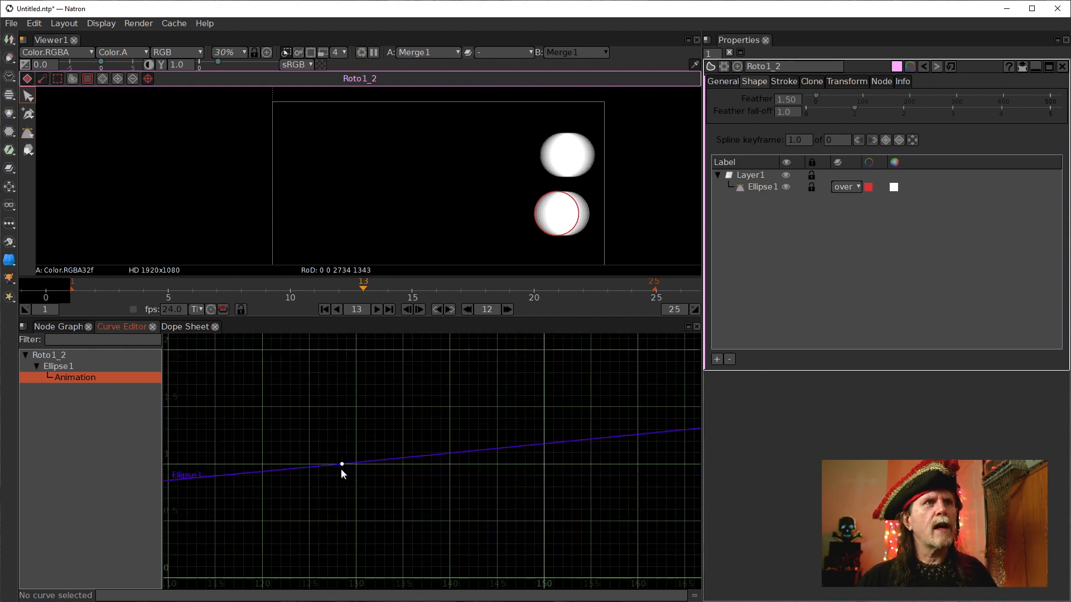
pyautogui.scroll(4, 419, 496)
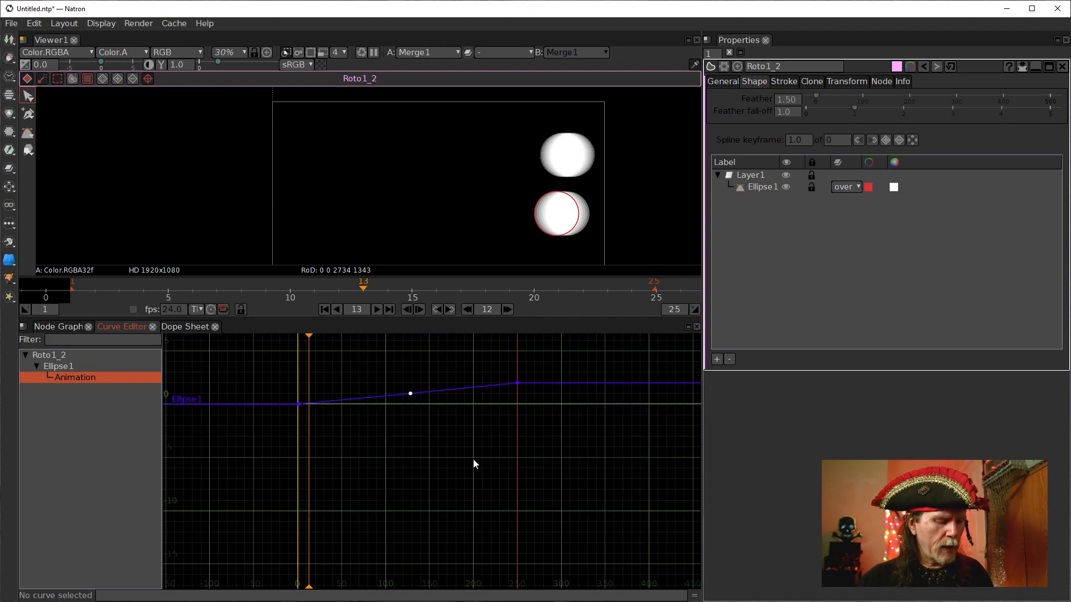
pyautogui.hotkey('ctrl', 'z')
pyautogui.moveTo(385, 364); pyautogui.dragTo(453, 454)
pyautogui.moveTo(249, 362); pyautogui.dragTo(577, 468)
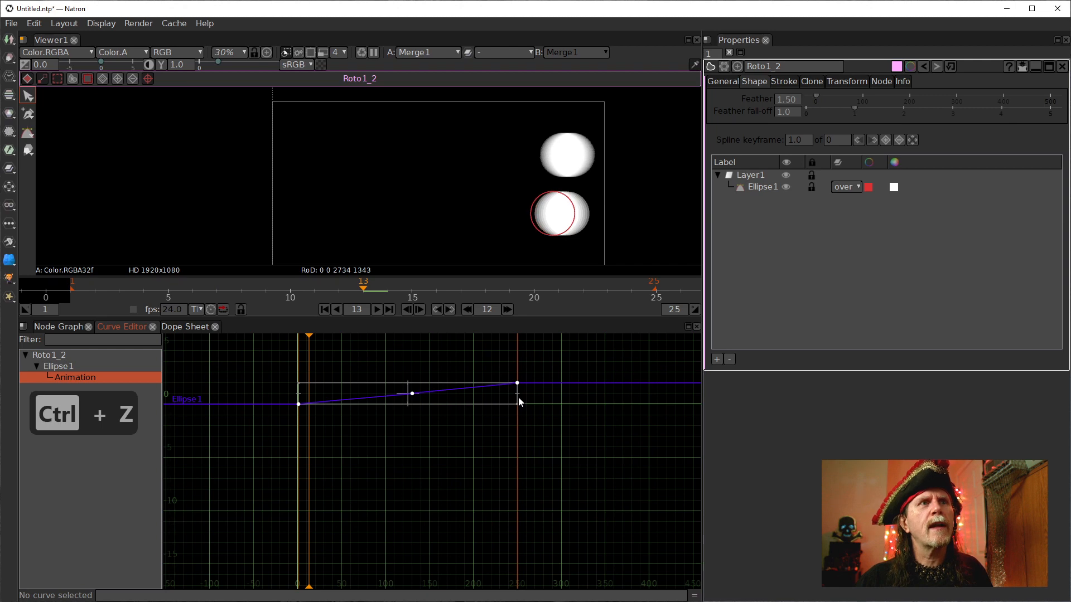
# Disable the FrameBlend1 and Retime1 nodes in the node graph.
pyautogui.click(60, 327)
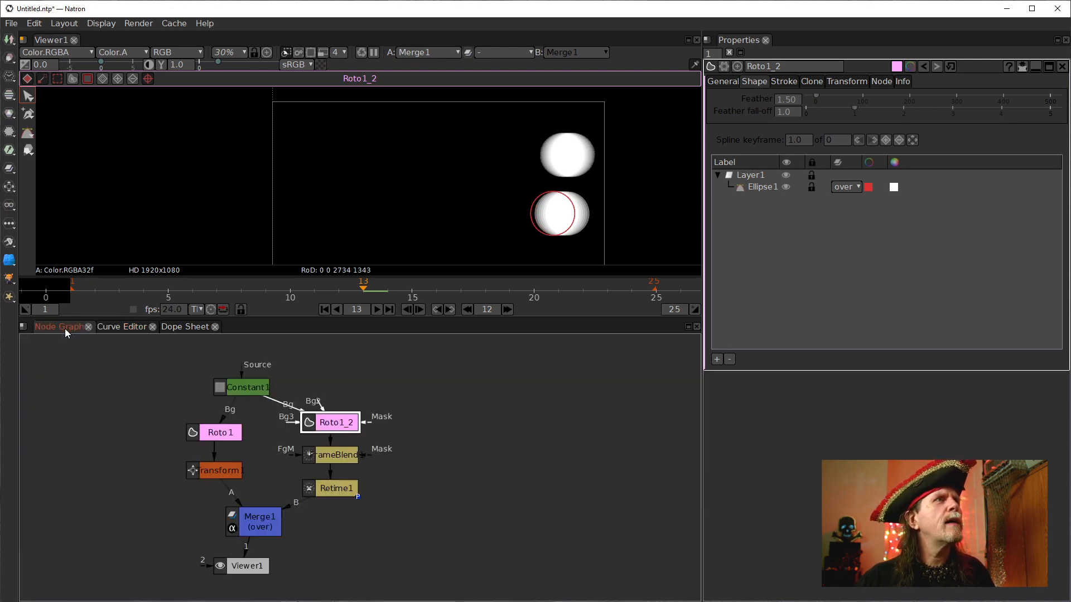
pyautogui.click(332, 483)
pyautogui.moveTo(404, 527); pyautogui.dragTo(288, 437)
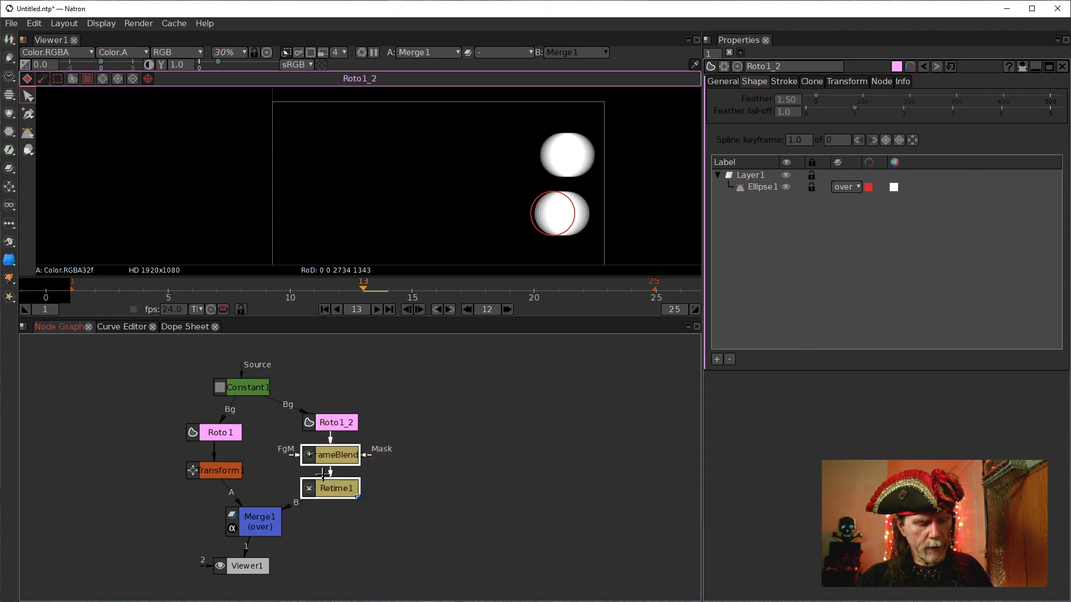
pyautogui.press('d')
pyautogui.click(181, 328)
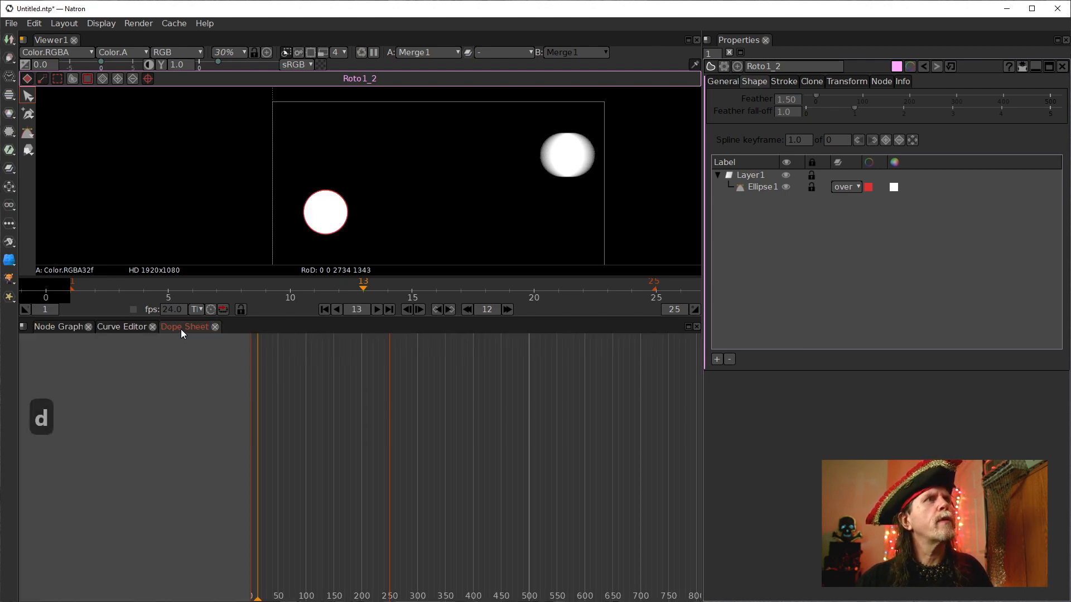
pyautogui.click(121, 327)
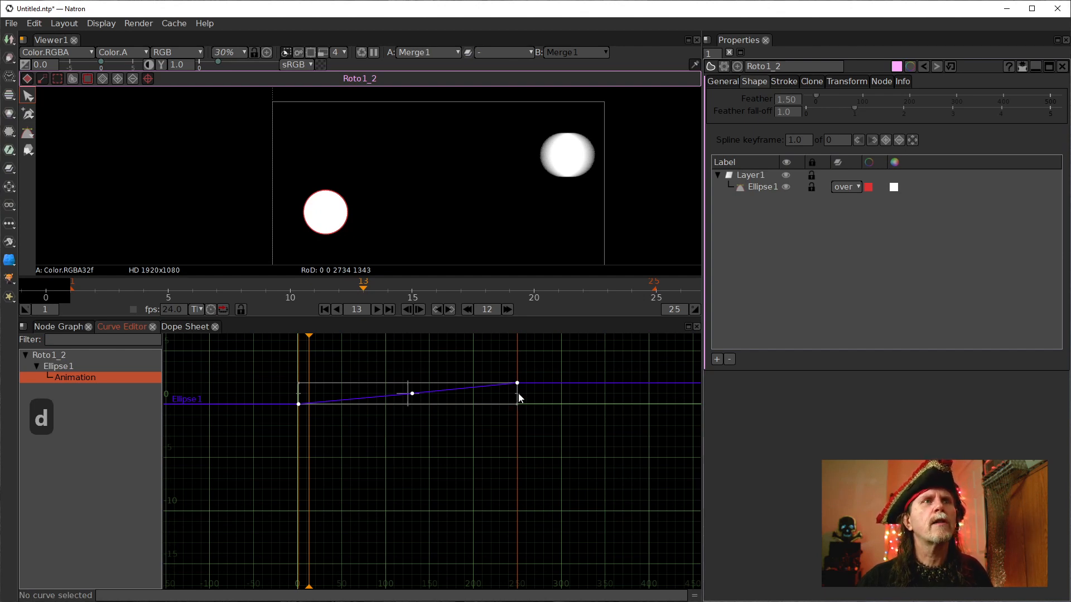
# Jump to the last frame of the timeline to view both ellipses' end positions.
pyautogui.moveTo(518, 400); pyautogui.dragTo(329, 409)
pyautogui.scroll(15, 309, 410)
pyautogui.moveTo(374, 446); pyautogui.dragTo(377, 499)
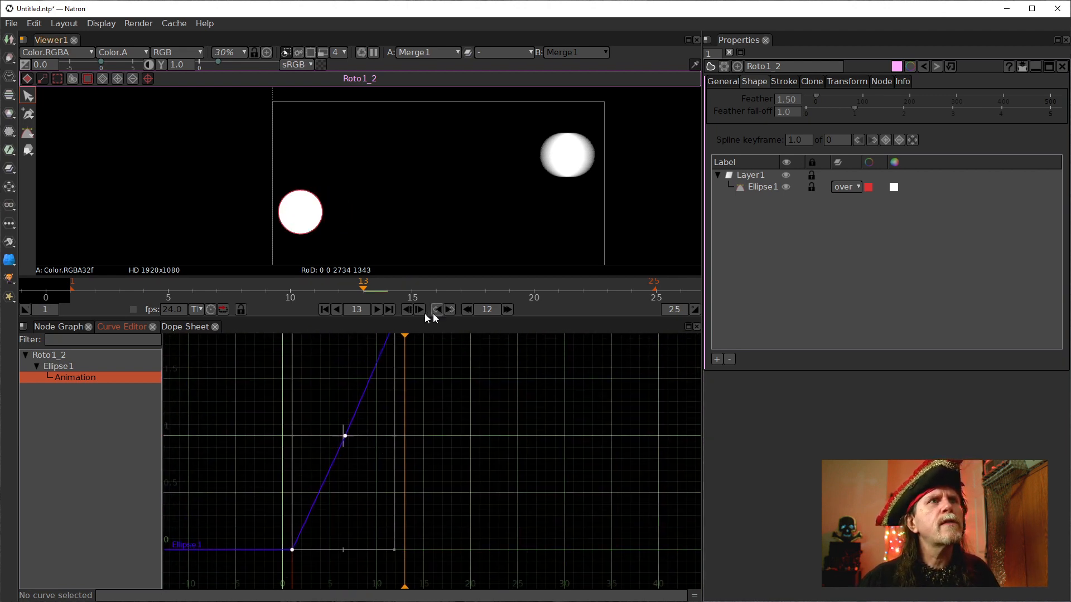
pyautogui.click(508, 311)
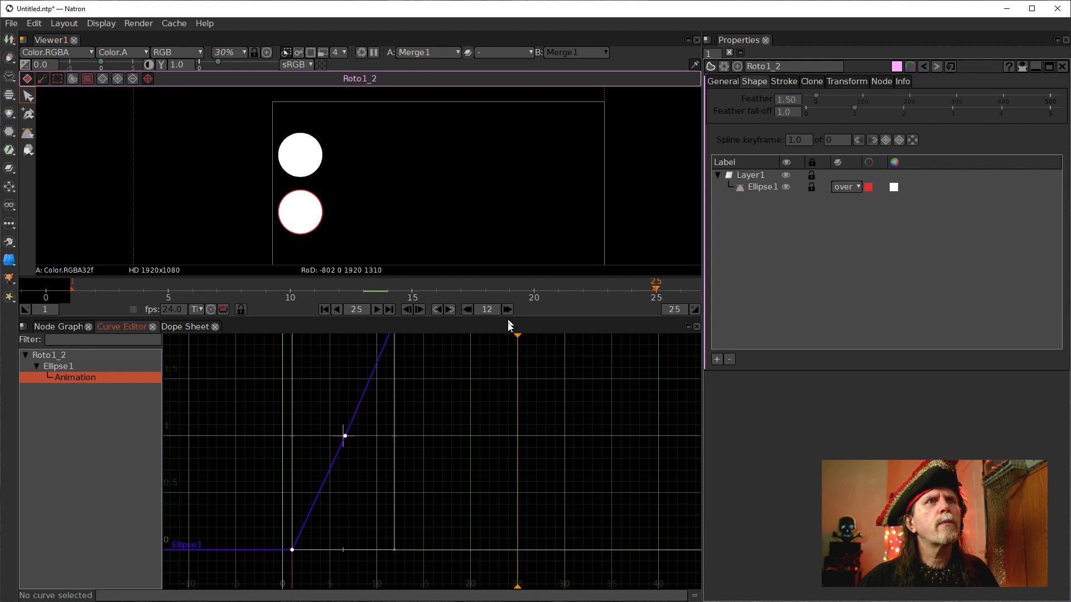
# Zoom and pan the Curve Editor to examine the middle keyframe on the ellipse animation curve.
pyautogui.moveTo(394, 437); pyautogui.dragTo(519, 452)
pyautogui.moveTo(582, 394); pyautogui.dragTo(517, 450)
pyautogui.scroll(3, 523, 477)
pyautogui.scroll(1, 519, 476)
pyautogui.scroll(-3, 510, 454)
pyautogui.scroll(-3, 509, 467)
pyautogui.scroll(8, 505, 448)
pyautogui.press('f')
pyautogui.scroll(10, 490, 480)
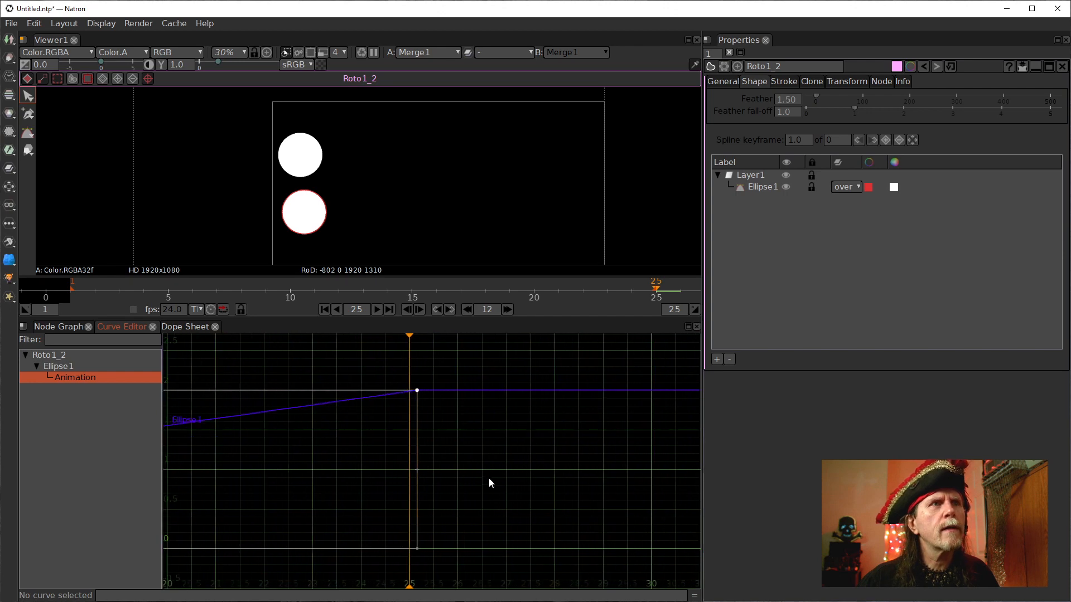
pyautogui.moveTo(328, 470); pyautogui.dragTo(308, 467)
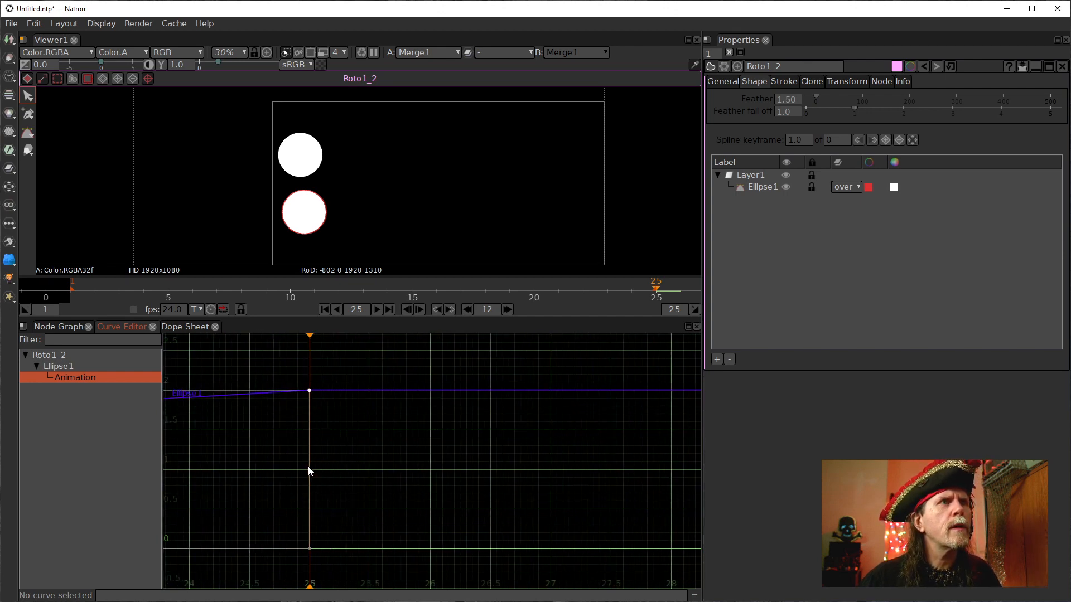
pyautogui.moveTo(196, 483); pyautogui.dragTo(680, 493)
pyautogui.moveTo(311, 488); pyautogui.dragTo(752, 457)
pyautogui.scroll(-5, 484, 458)
pyautogui.moveTo(420, 458); pyautogui.dragTo(610, 455)
pyautogui.scroll(4, 474, 458)
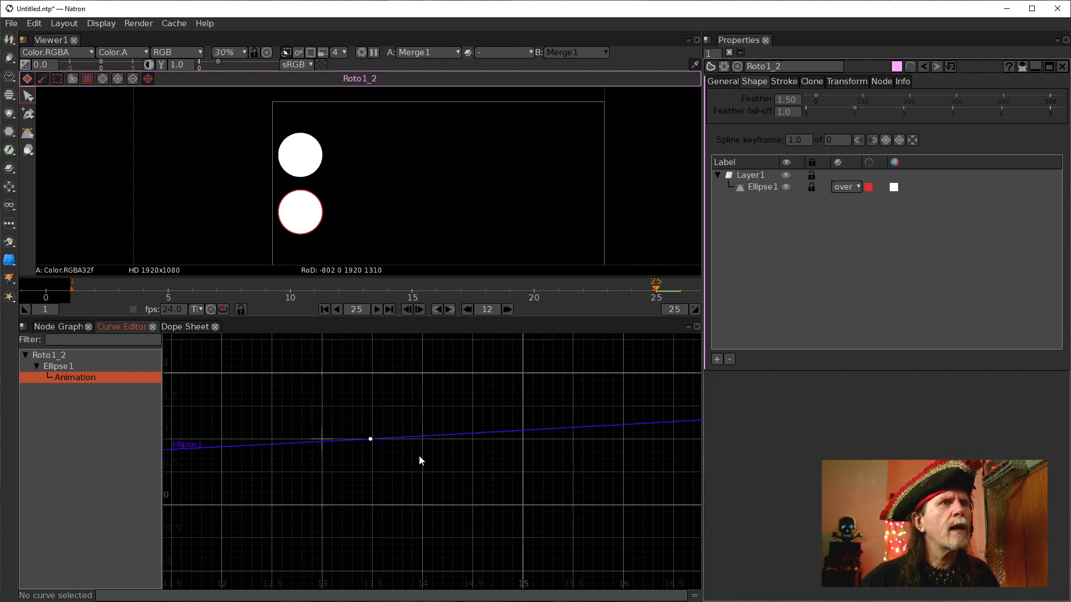
pyautogui.click(447, 526)
pyautogui.moveTo(343, 419); pyautogui.dragTo(510, 457)
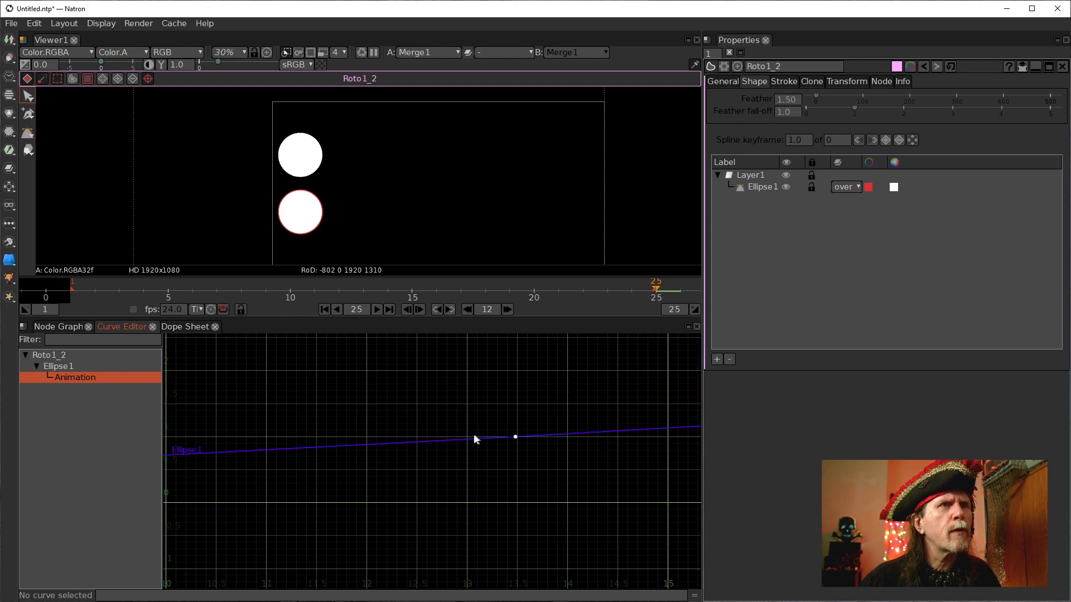
pyautogui.moveTo(464, 443); pyautogui.dragTo(453, 442)
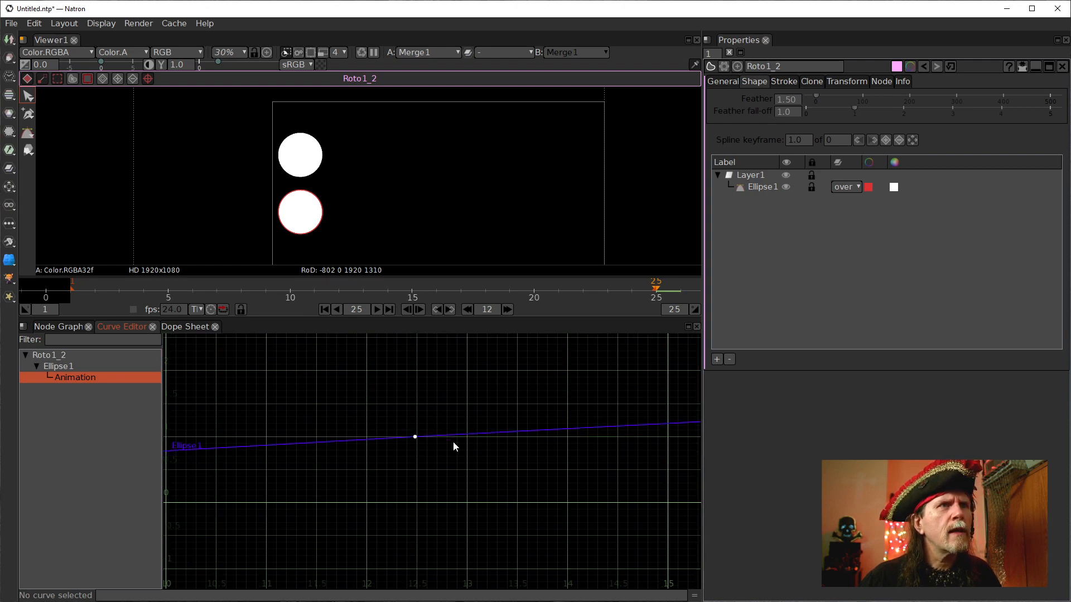
# Delete the ellipse curve's middle keyframe, then undo the deletion.
pyautogui.moveTo(399, 413); pyautogui.dragTo(426, 467)
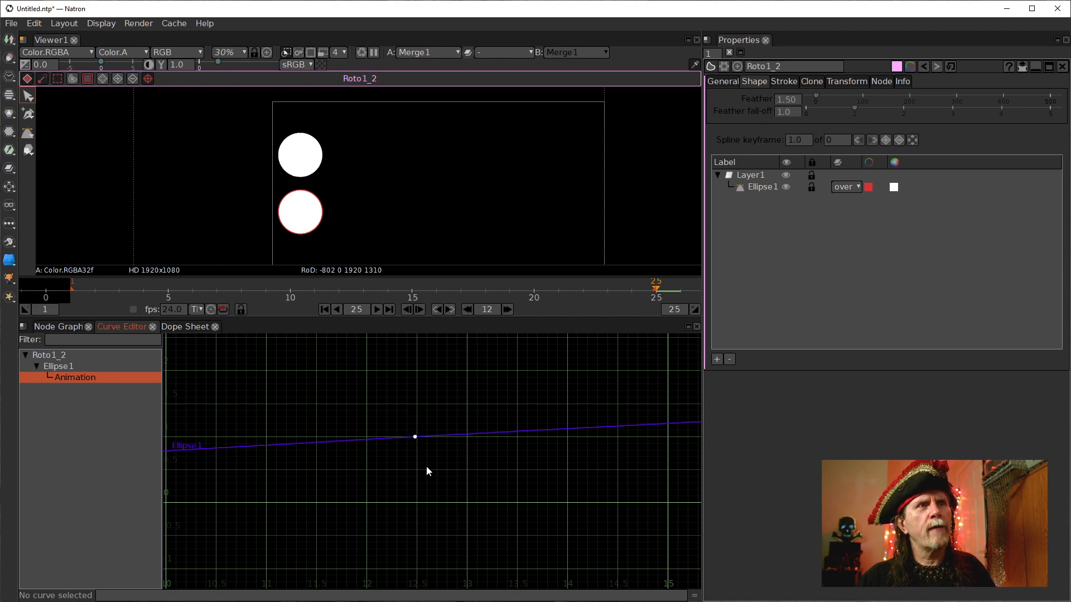
pyautogui.press('Delete')
pyautogui.scroll(-15, 502, 440)
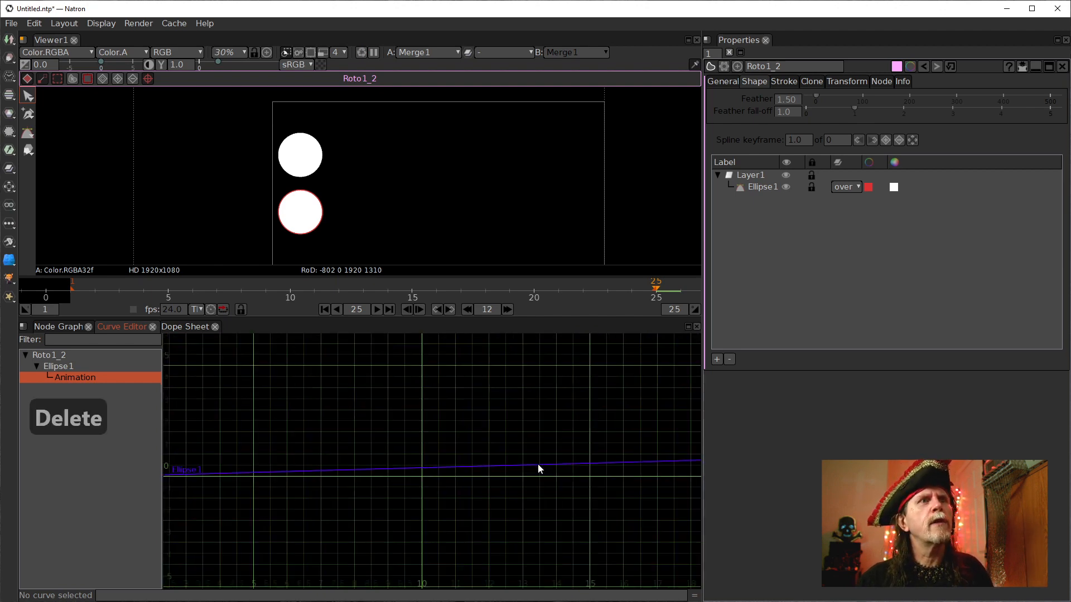
pyautogui.scroll(-15, 458, 500)
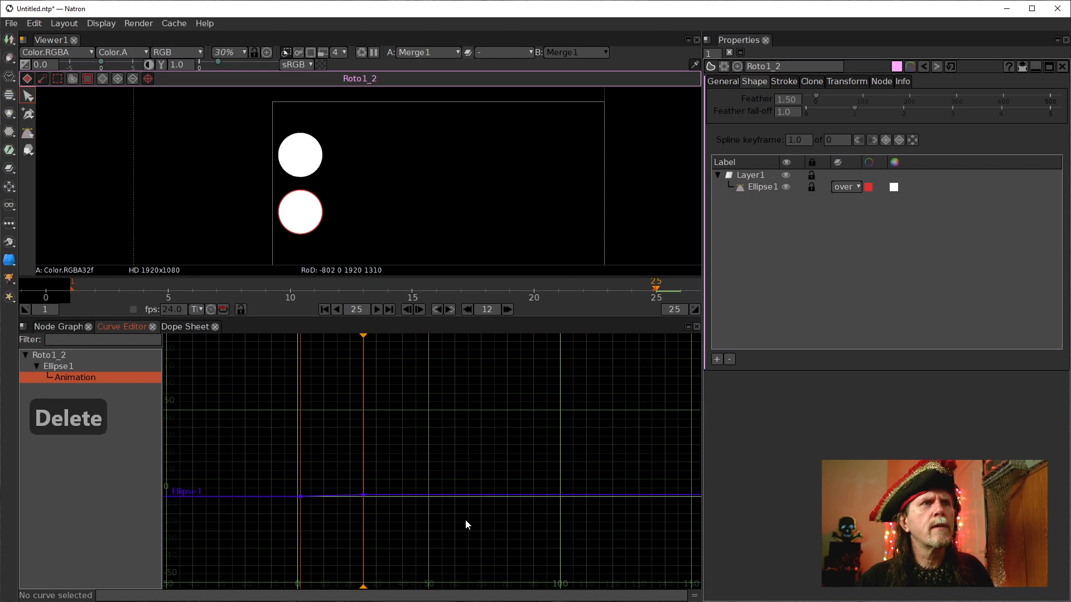
pyautogui.hotkey('ctrl', 'z')
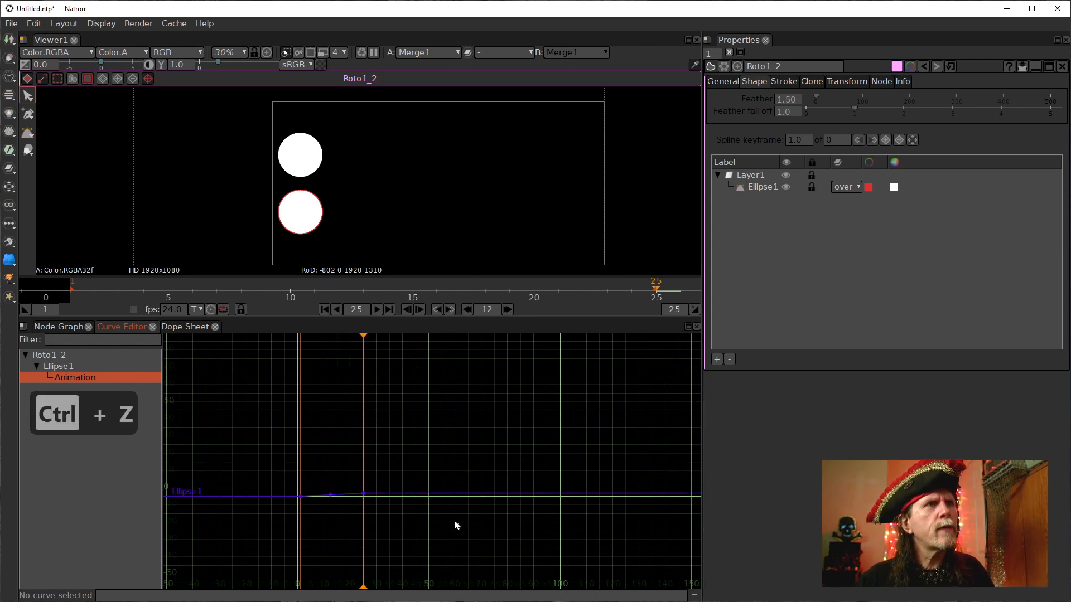
# Frame the whole ellipse curve and delete its middle keyframe.
pyautogui.scroll(10, 356, 504)
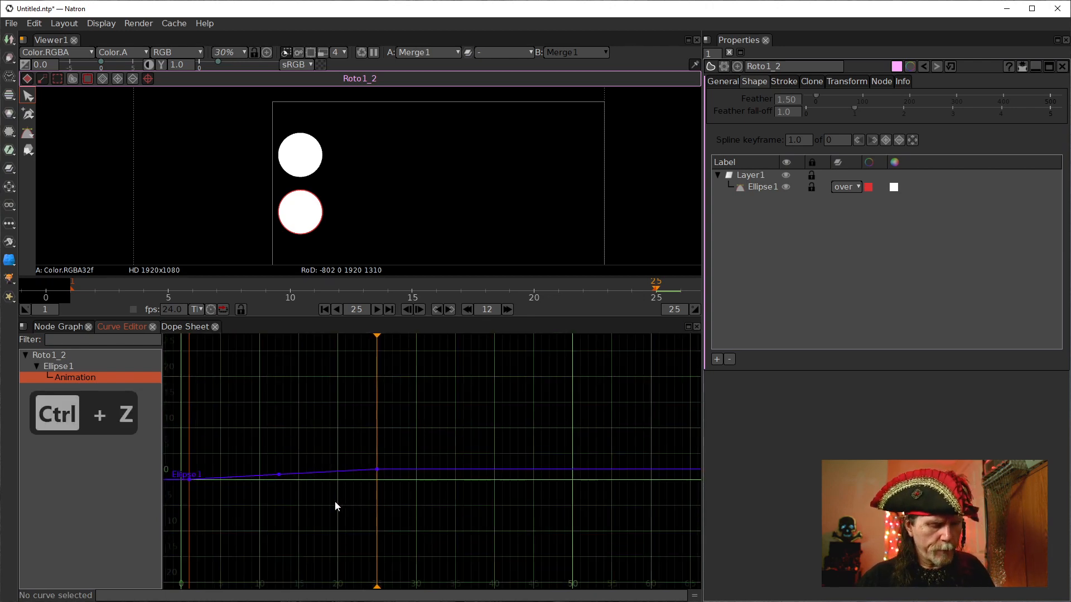
pyautogui.press('f')
pyautogui.moveTo(346, 396); pyautogui.dragTo(475, 540)
pyautogui.press('Delete')
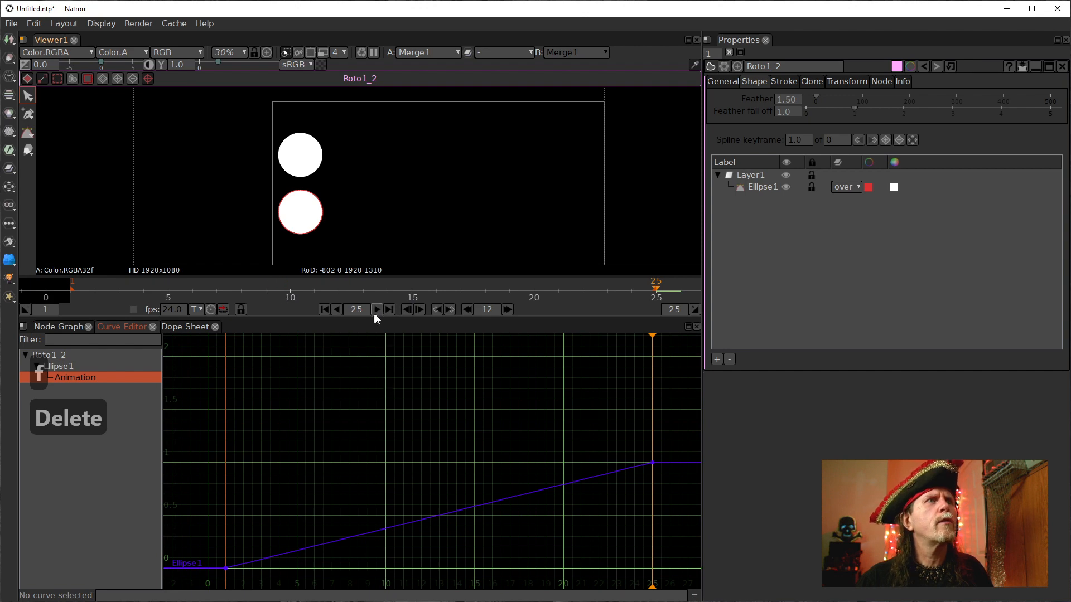
# Step back to frame 13 and move Roto1_2's ellipse to the right, below the upper circle.
pyautogui.click(472, 311)
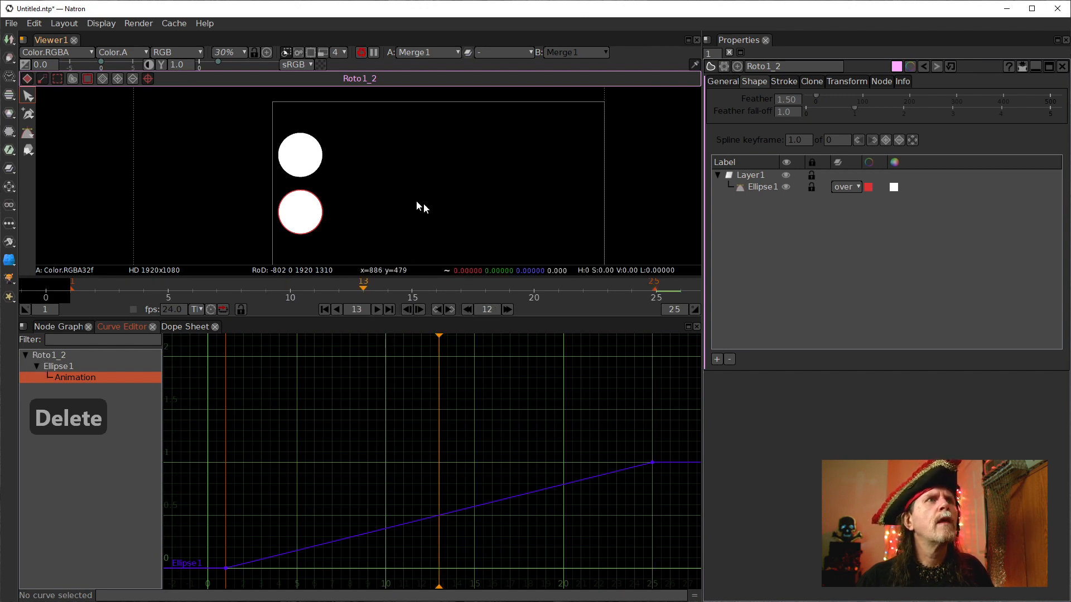
pyautogui.moveTo(252, 174); pyautogui.dragTo(340, 252)
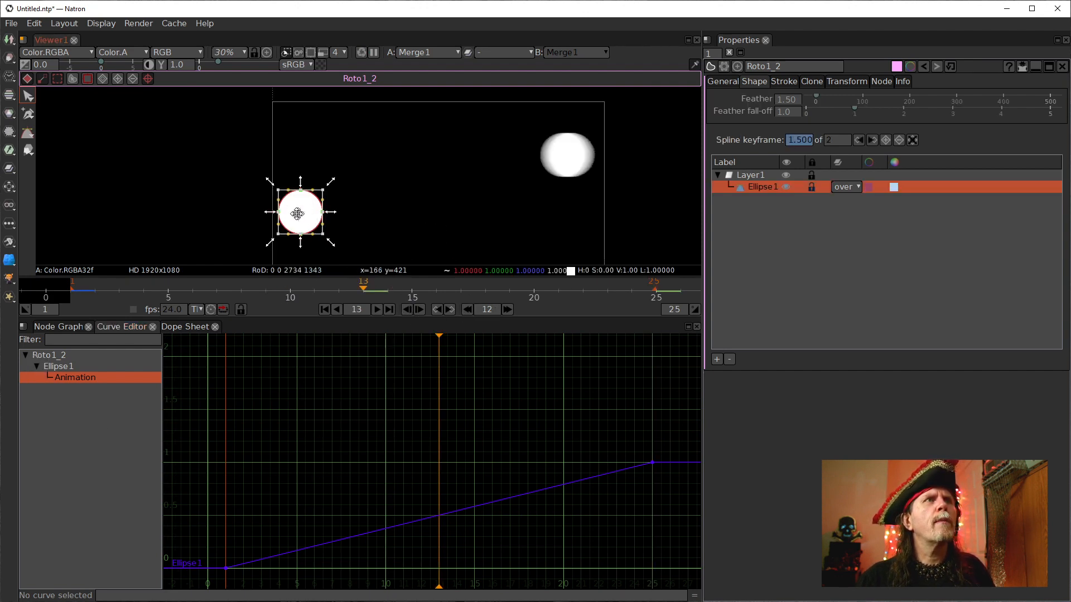
pyautogui.moveTo(300, 211); pyautogui.dragTo(574, 224)
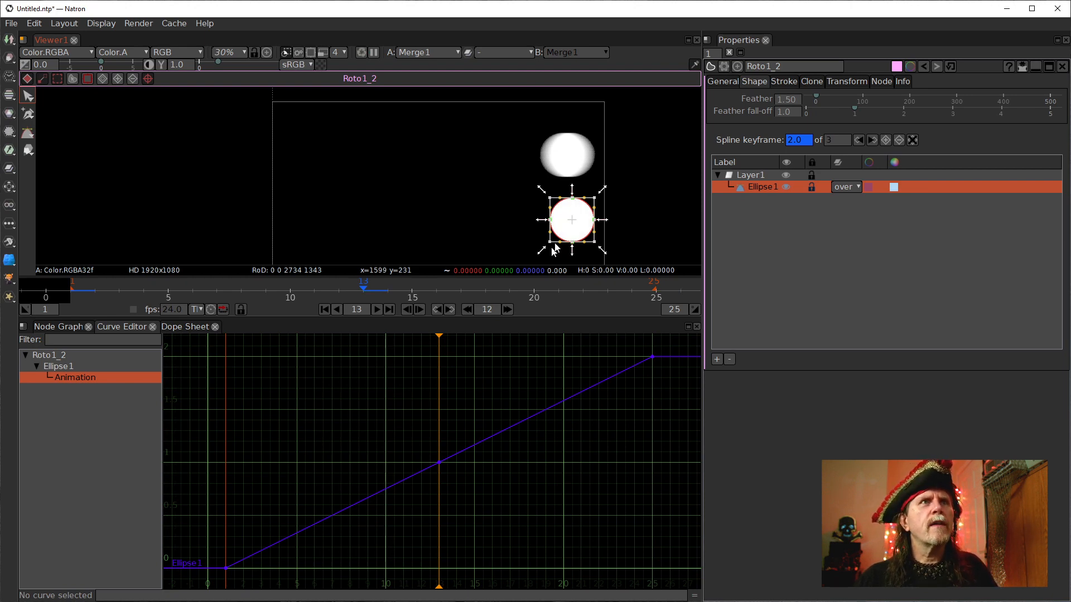
# Open Transform1's properties in the node graph to inspect its Motion Blur and Shutter settings.
pyautogui.click(53, 328)
pyautogui.click(220, 469)
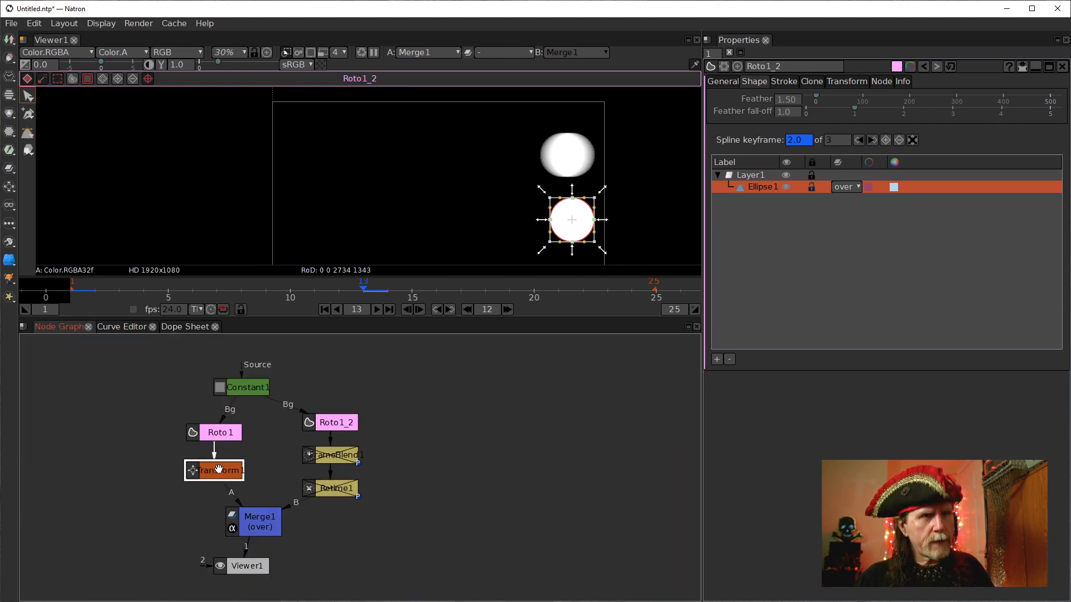
pyautogui.press('d')
pyautogui.press('s')
pyautogui.press('d')
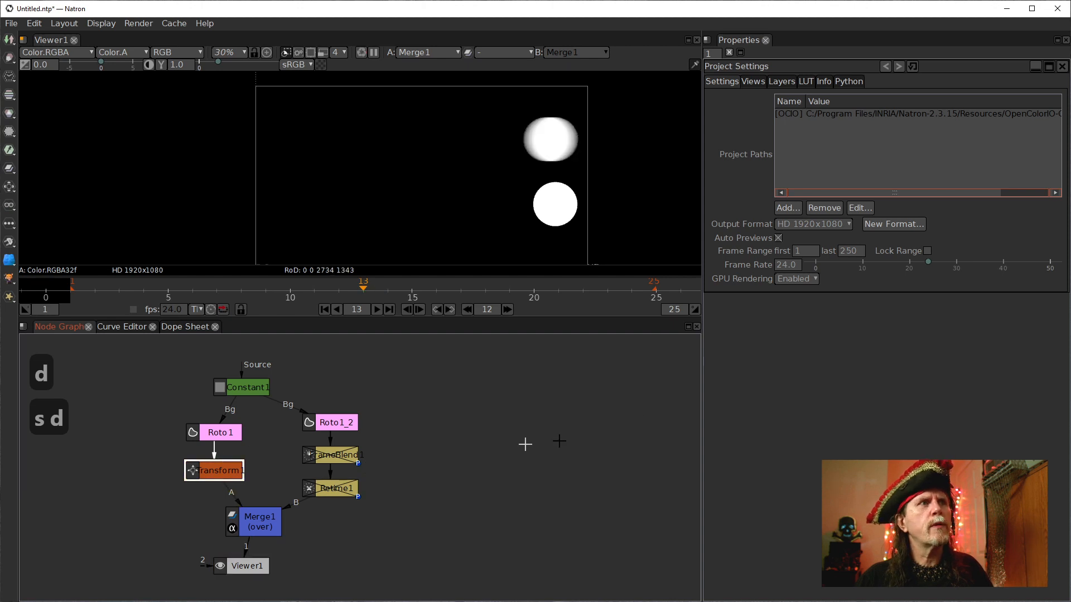
pyautogui.doubleClick(212, 473)
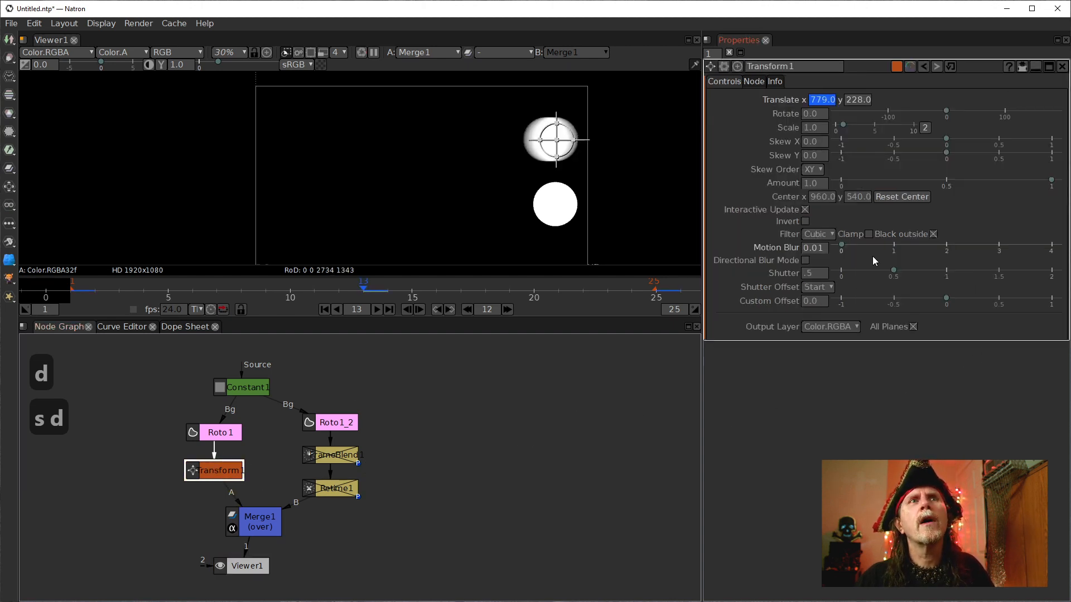
pyautogui.click(813, 270)
pyautogui.click(819, 247)
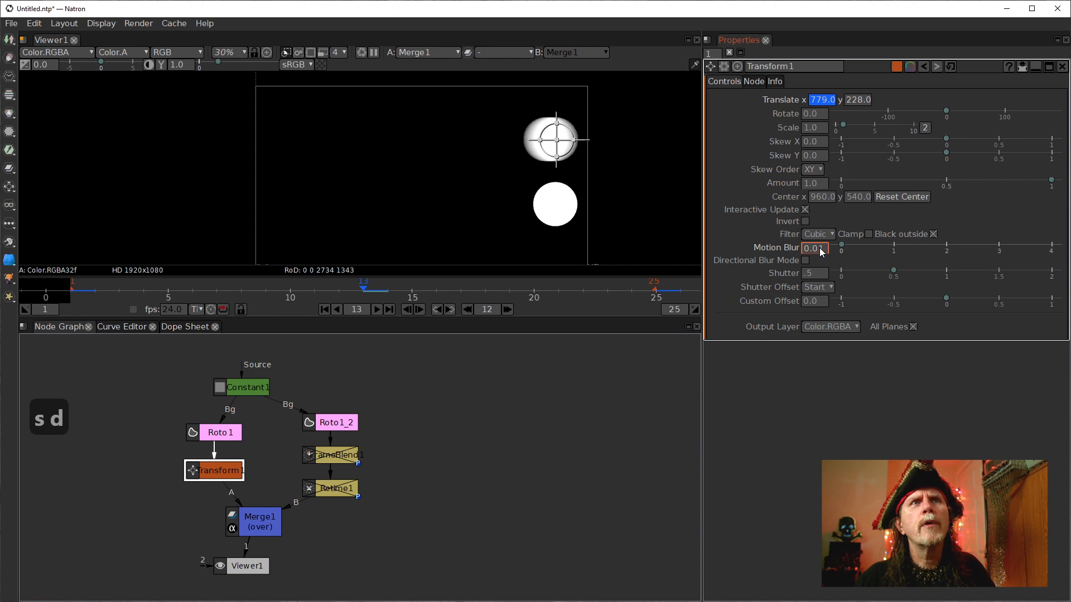
pyautogui.scroll(-1, 818, 248)
pyautogui.scroll(2, 610, 240)
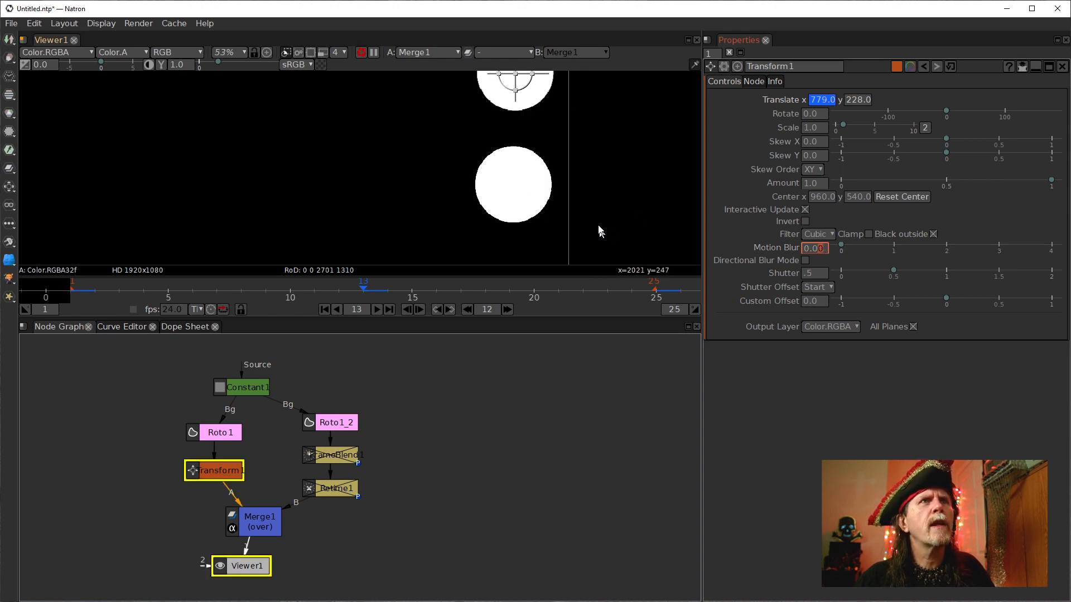
pyautogui.moveTo(391, 156); pyautogui.dragTo(547, 290)
pyautogui.moveTo(620, 234); pyautogui.dragTo(623, 185)
# Open Roto1_2's properties and nudge its ellipse slightly at frame 13.
pyautogui.click(217, 438)
pyautogui.doubleClick(310, 422)
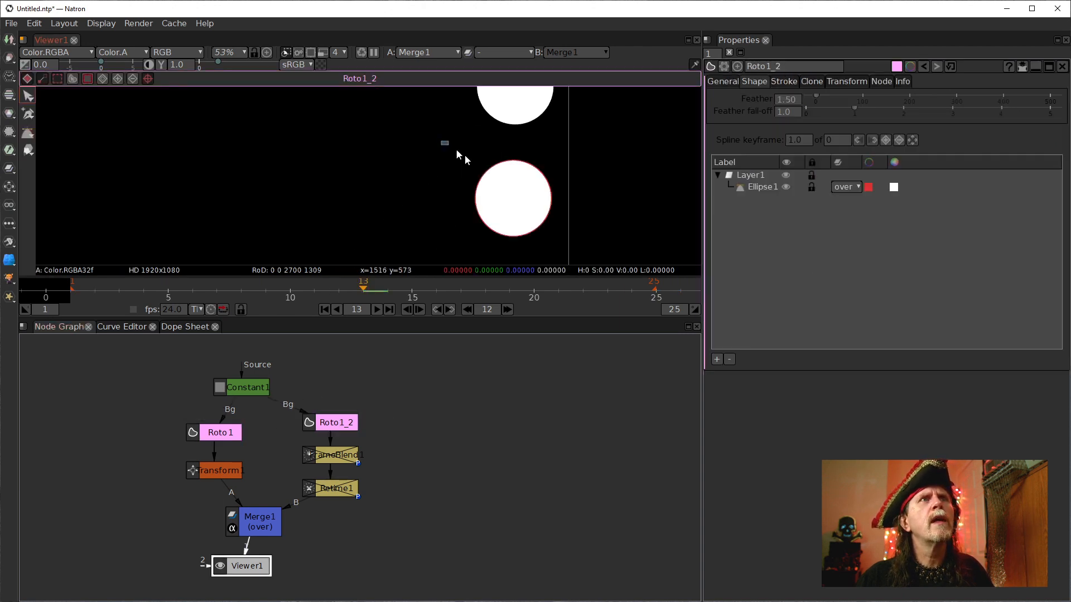
pyautogui.moveTo(446, 148); pyautogui.dragTo(586, 258)
pyautogui.moveTo(602, 215); pyautogui.dragTo(587, 232)
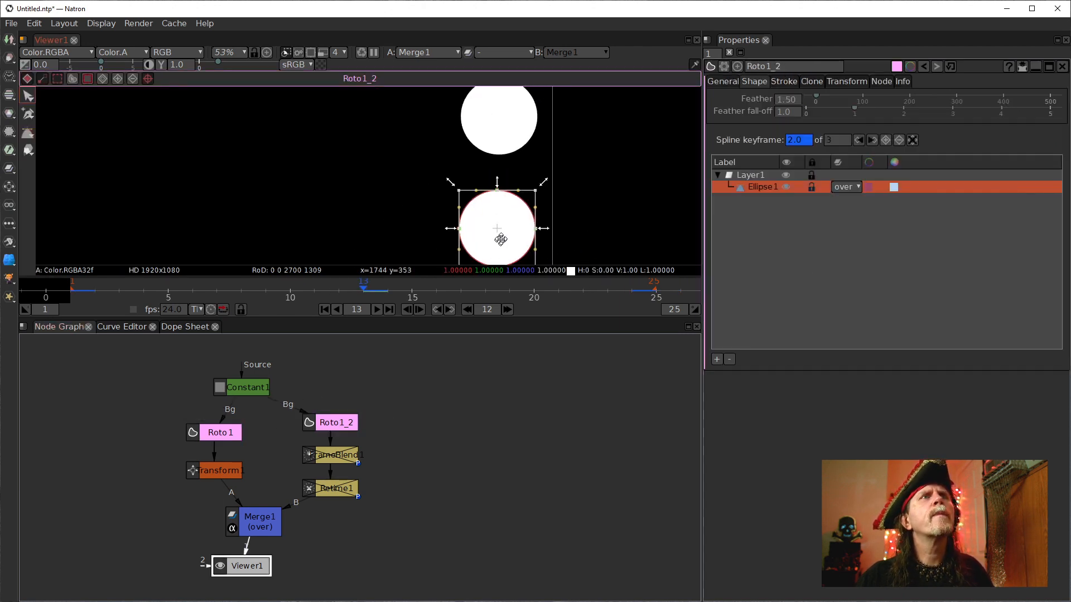
pyautogui.moveTo(498, 237); pyautogui.dragTo(502, 234)
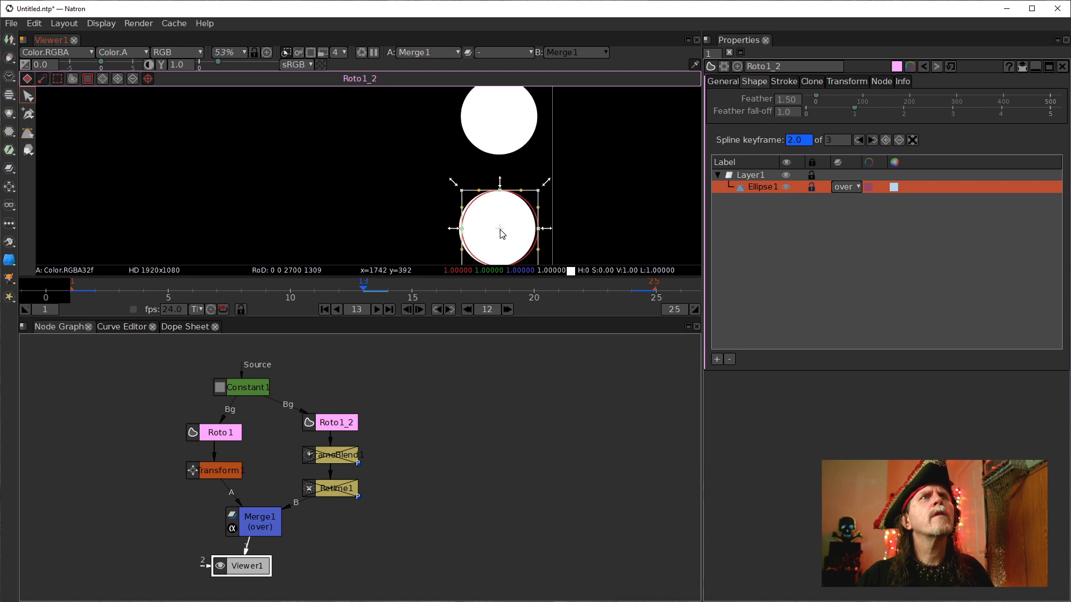
pyautogui.click(660, 233)
pyautogui.scroll(-5, 541, 196)
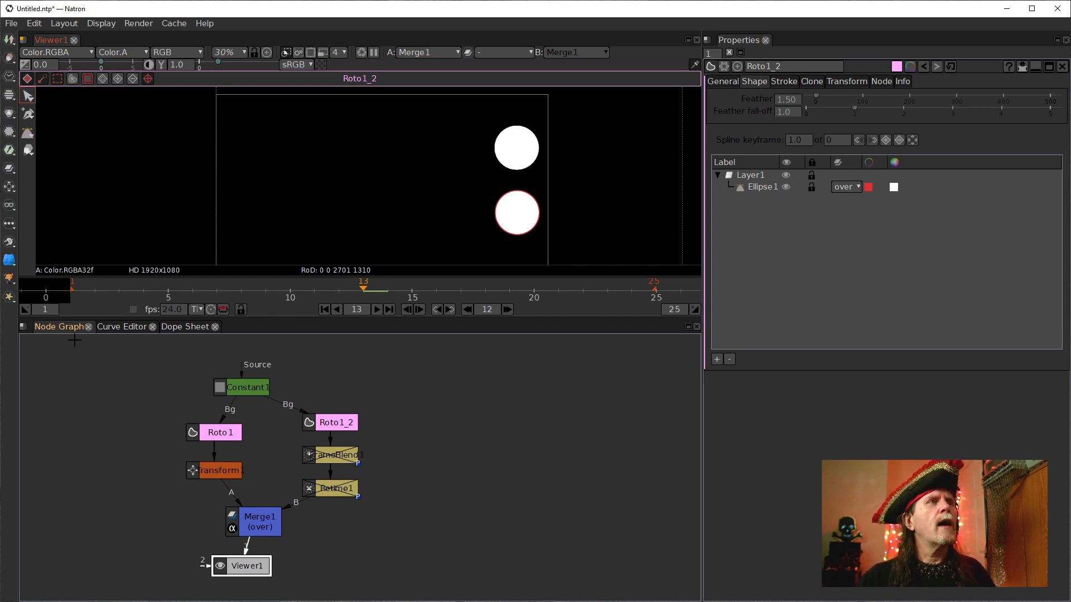
# Show the ellipse animation curve in the Curve Editor and go to frame 250.
pyautogui.click(122, 327)
pyautogui.click(78, 378)
pyautogui.scroll(-2, 447, 476)
pyautogui.moveTo(340, 422); pyautogui.dragTo(219, 507)
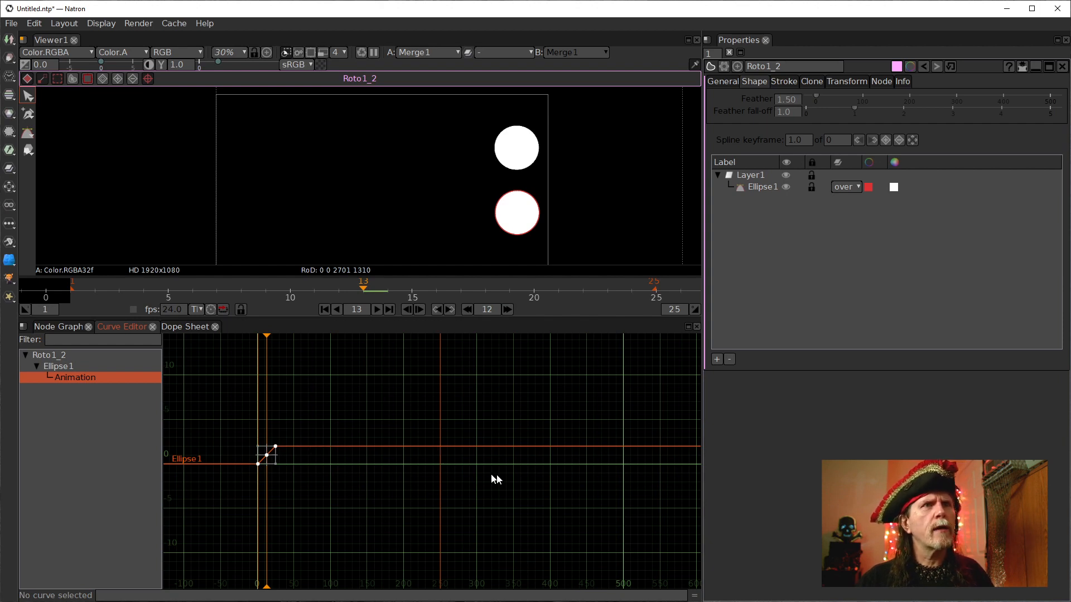
pyautogui.scroll(-2, 495, 480)
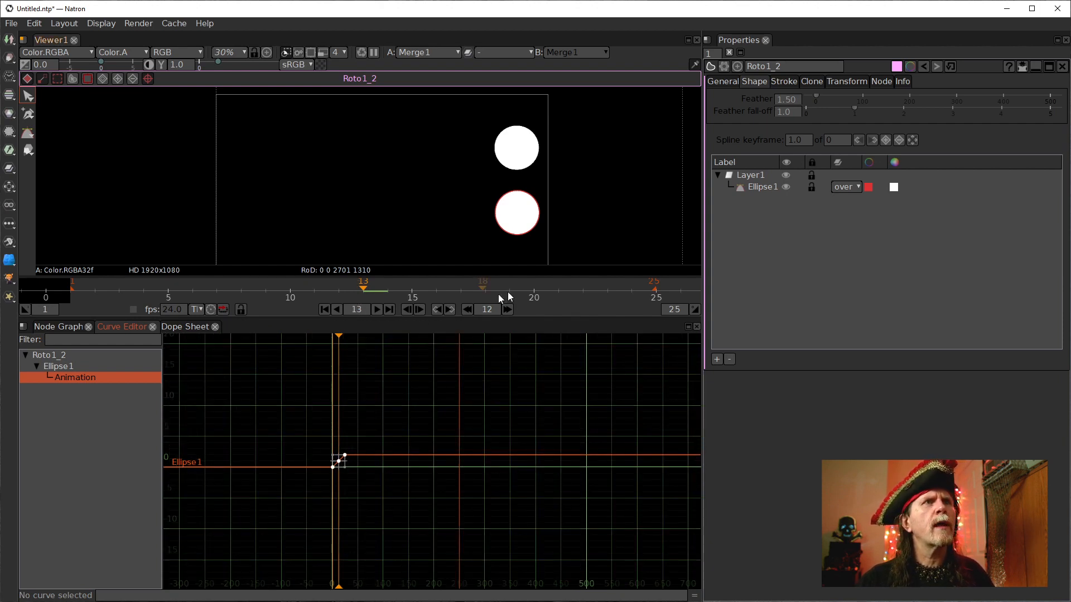
pyautogui.doubleClick(359, 309)
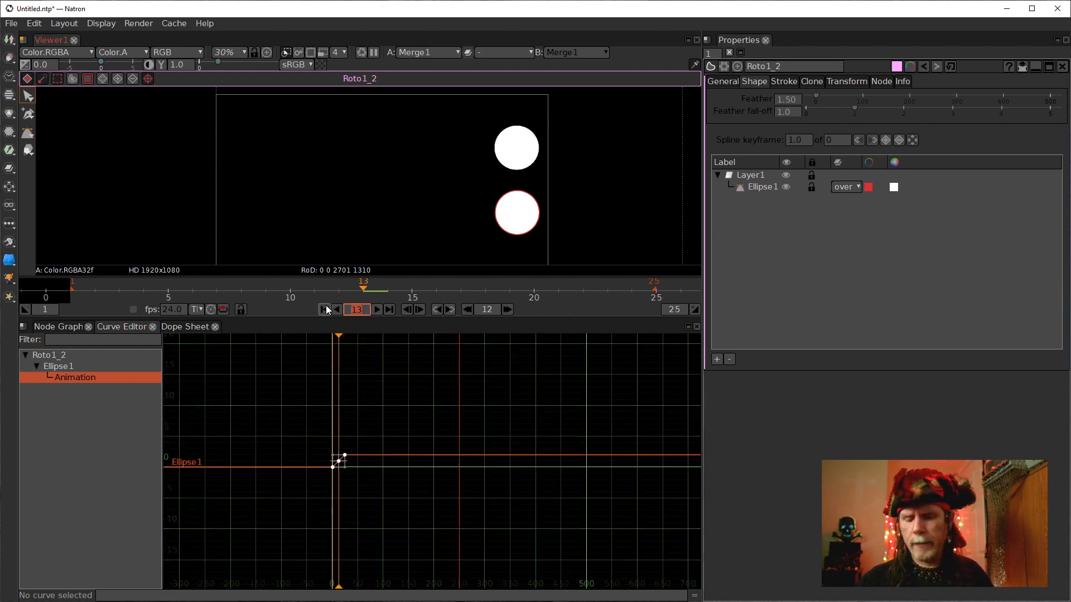
pyautogui.write('250')
pyautogui.press('Return')
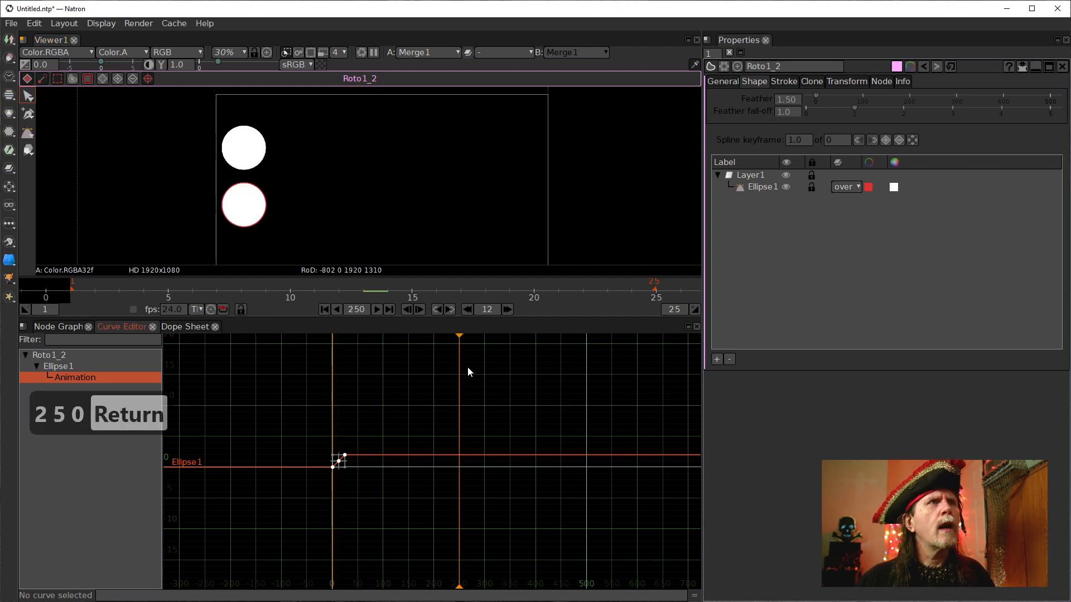
# Drag the ellipse curve's last keyframe out toward frame 250.
pyautogui.moveTo(658, 473); pyautogui.dragTo(629, 474)
pyautogui.scroll(1, 391, 490)
pyautogui.scroll(5, 381, 487)
pyautogui.moveTo(317, 471); pyautogui.dragTo(472, 487)
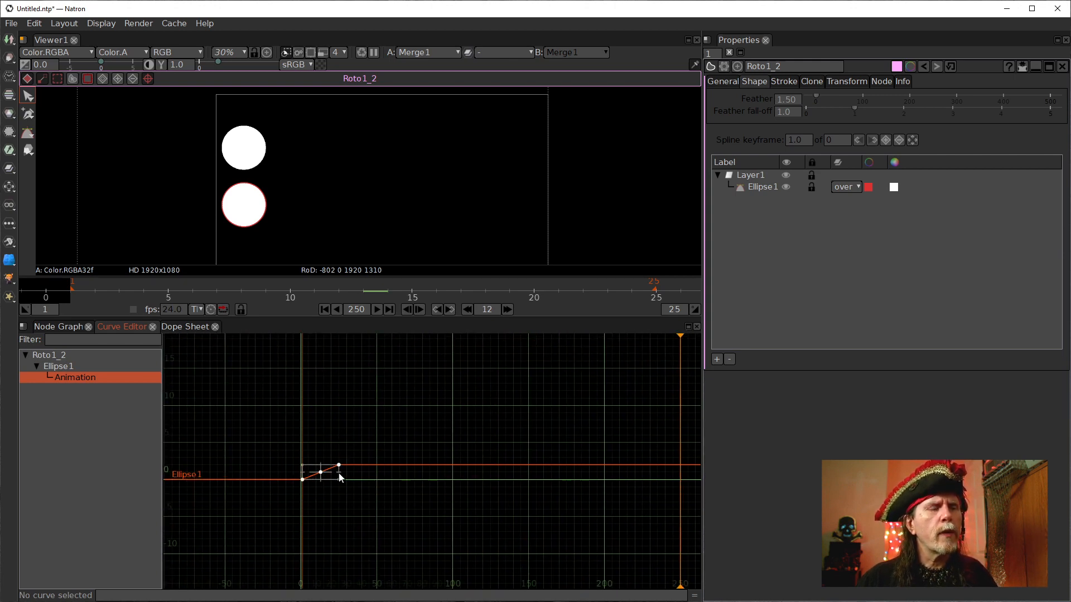
pyautogui.moveTo(339, 473); pyautogui.dragTo(520, 490)
pyautogui.scroll(9, 510, 498)
pyautogui.moveTo(478, 401); pyautogui.dragTo(474, 506)
pyautogui.scroll(5, 474, 507)
pyautogui.moveTo(422, 388); pyautogui.dragTo(538, 425)
pyautogui.scroll(7, 450, 471)
pyautogui.scroll(4, 448, 473)
pyautogui.scroll(-8, 537, 419)
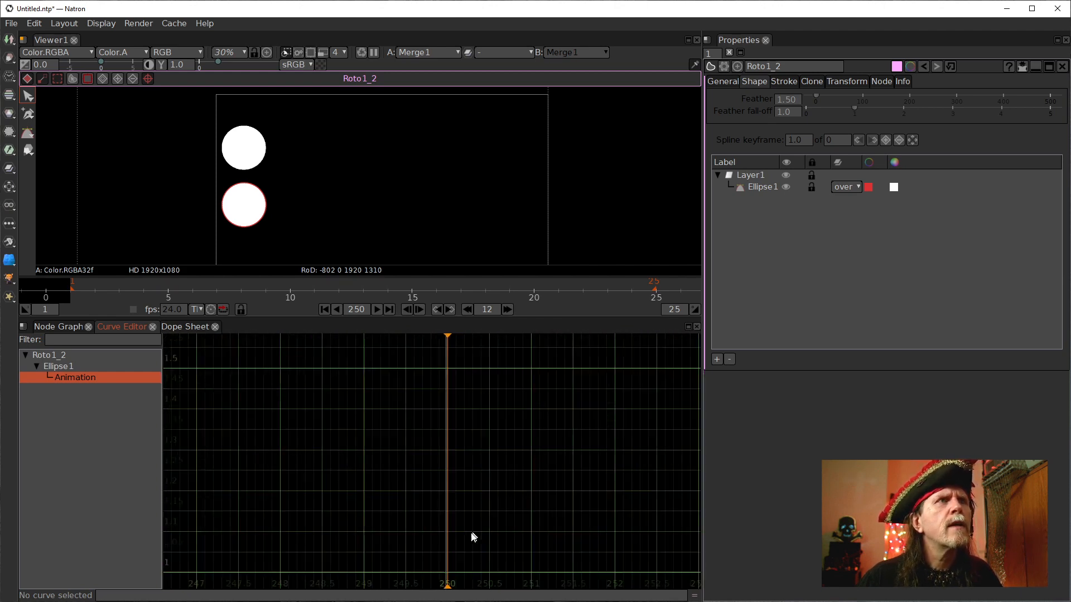
# Align the ellipse curve's last keyframe exactly with frame 250.
pyautogui.scroll(8, 477, 510)
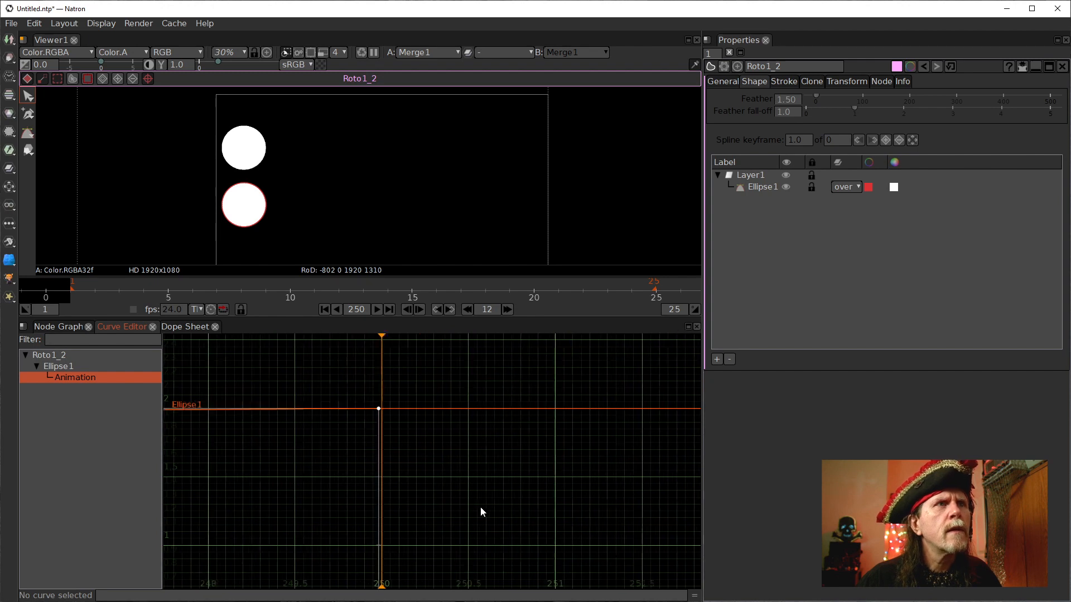
pyautogui.scroll(6, 399, 501)
pyautogui.moveTo(357, 523); pyautogui.dragTo(465, 435)
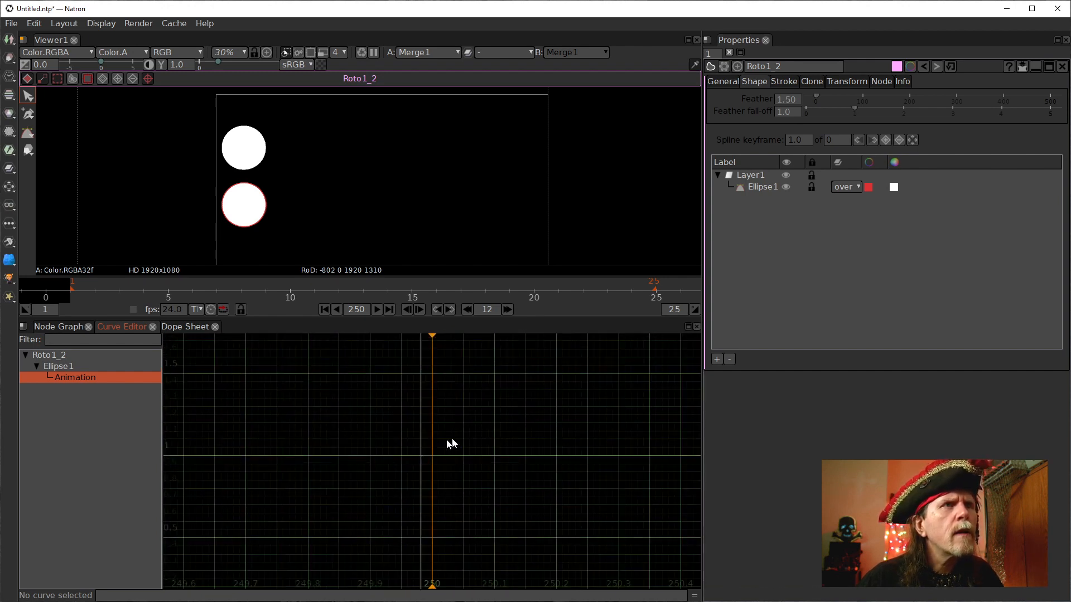
pyautogui.scroll(-3, 432, 394)
pyautogui.moveTo(438, 393); pyautogui.dragTo(441, 434)
pyautogui.scroll(2, 457, 422)
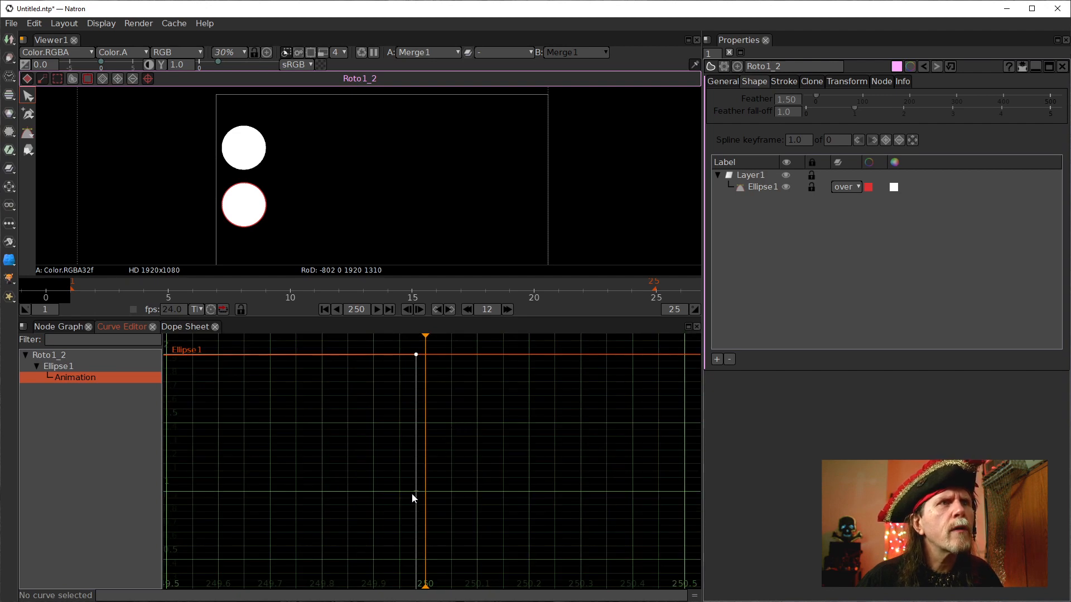
pyautogui.moveTo(415, 491); pyautogui.dragTo(424, 493)
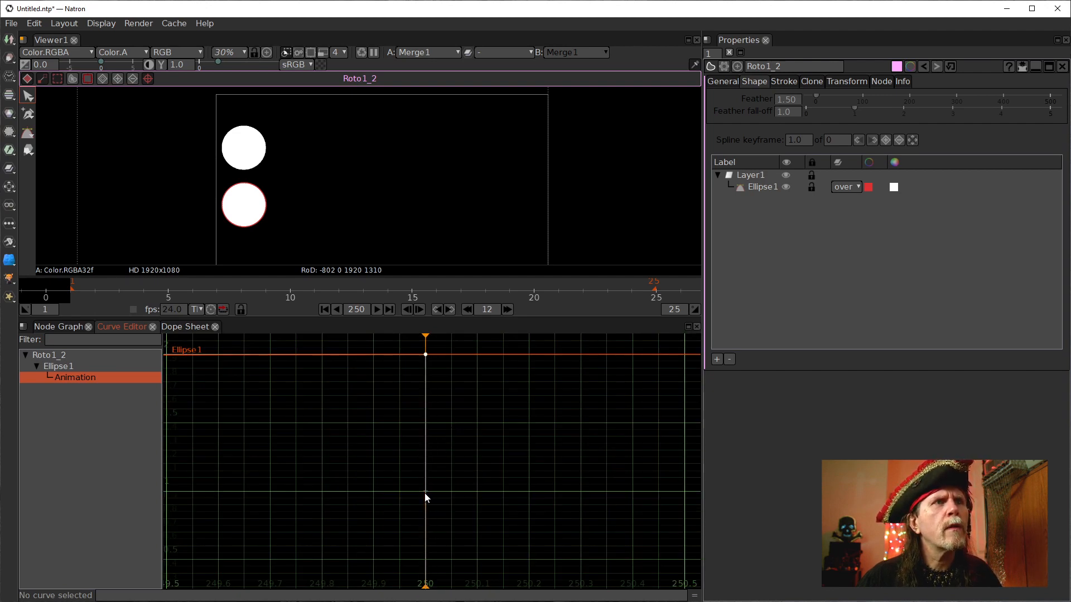
# Zoom and pan the Curve Editor to examine the whole ellipse animation curve.
pyautogui.scroll(-5, 469, 471)
pyautogui.scroll(-4, 351, 472)
pyautogui.scroll(-2, 292, 485)
pyautogui.moveTo(291, 485); pyautogui.dragTo(692, 496)
pyautogui.scroll(-5, 388, 498)
pyautogui.scroll(2, 550, 495)
pyautogui.scroll(-2, 454, 502)
pyautogui.scroll(-1, 638, 513)
pyautogui.scroll(8, 612, 509)
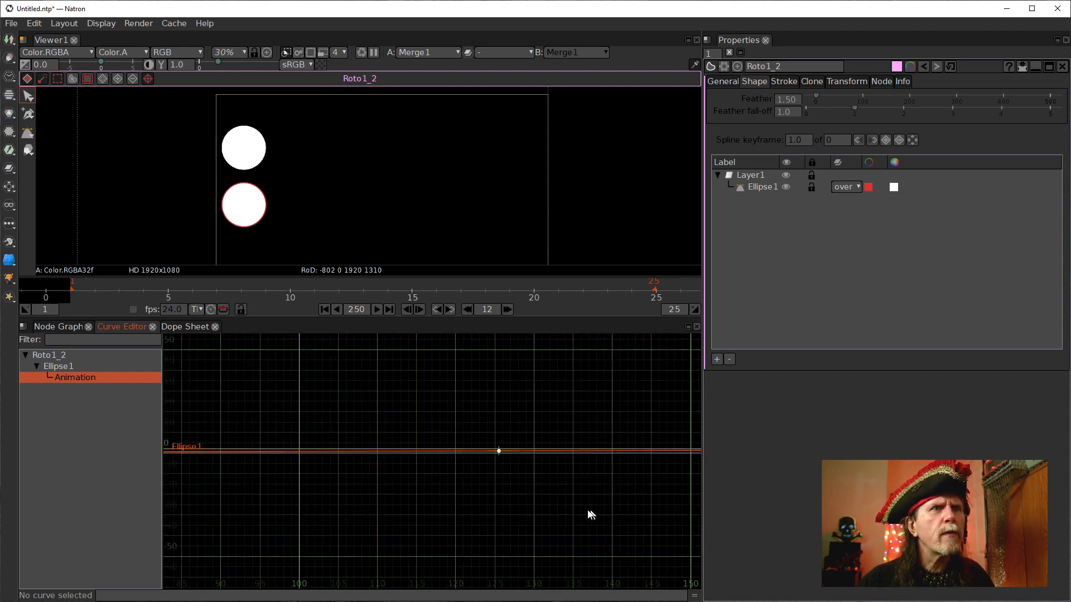
pyautogui.scroll(1, 531, 494)
pyautogui.moveTo(531, 494); pyautogui.dragTo(493, 473)
pyautogui.scroll(1, 492, 476)
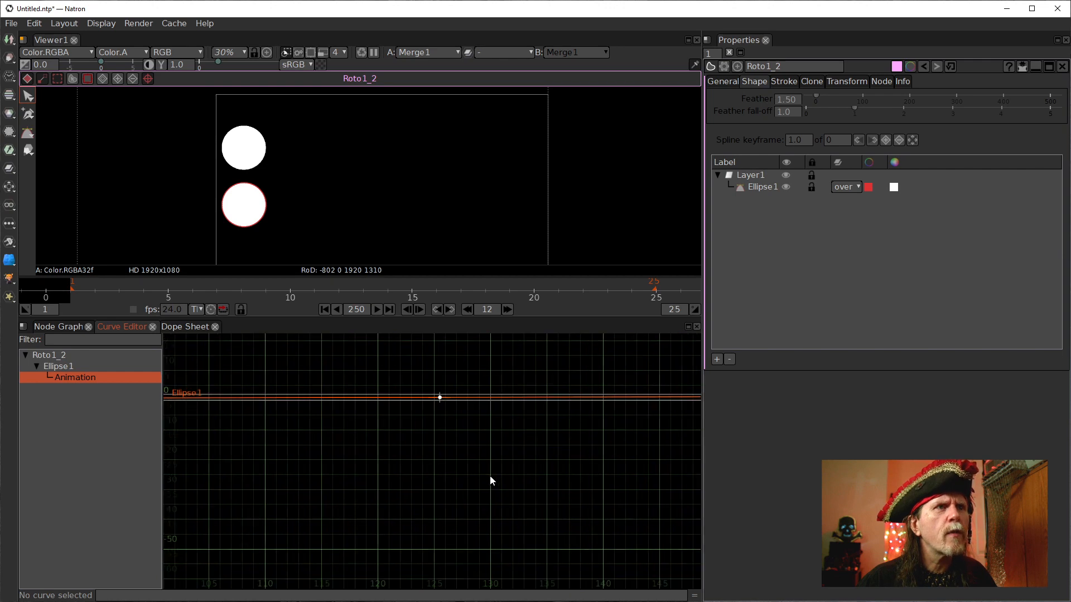
# In the Node Graph, select the FrameBlend and Retime nodes and disable them.
pyautogui.click(58, 328)
pyautogui.moveTo(422, 519); pyautogui.dragTo(292, 445)
pyautogui.press('d')
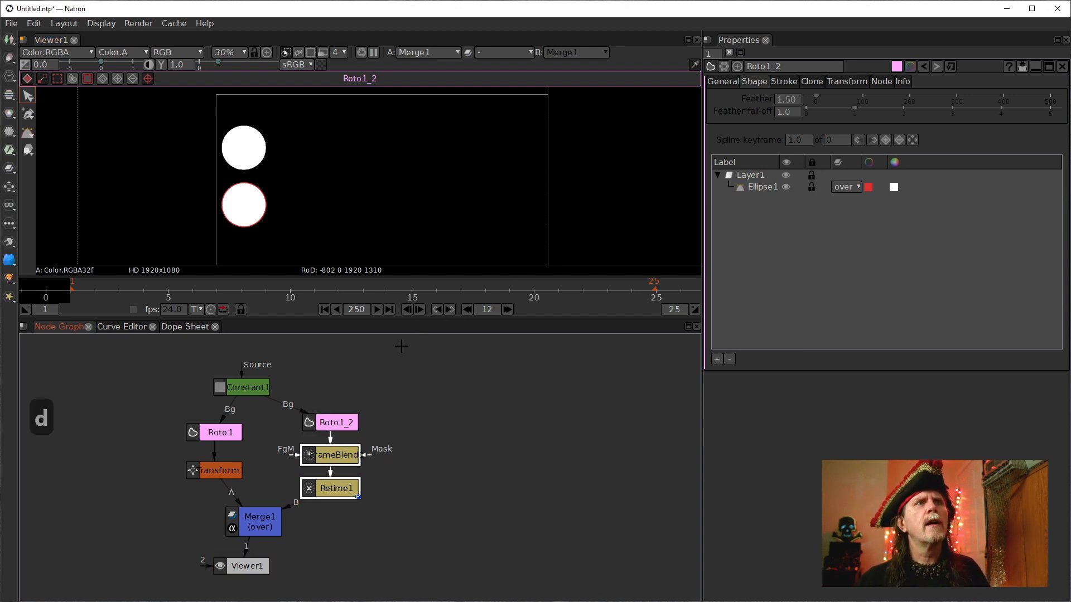
# Open Transform1's properties and set its Motion Blur to 0.01.
pyautogui.click(214, 471)
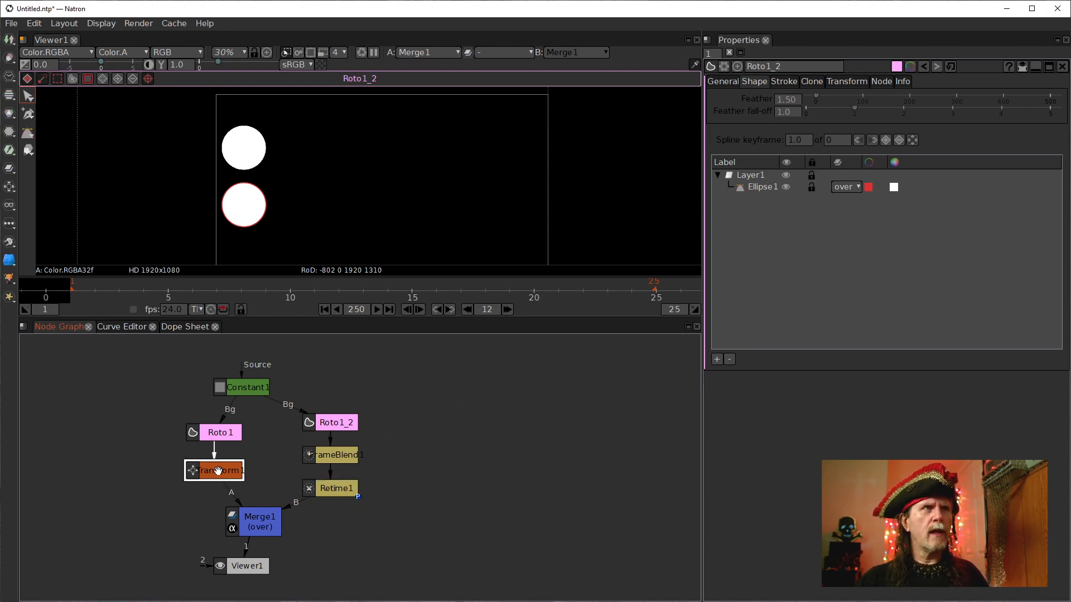
pyautogui.doubleClick(218, 472)
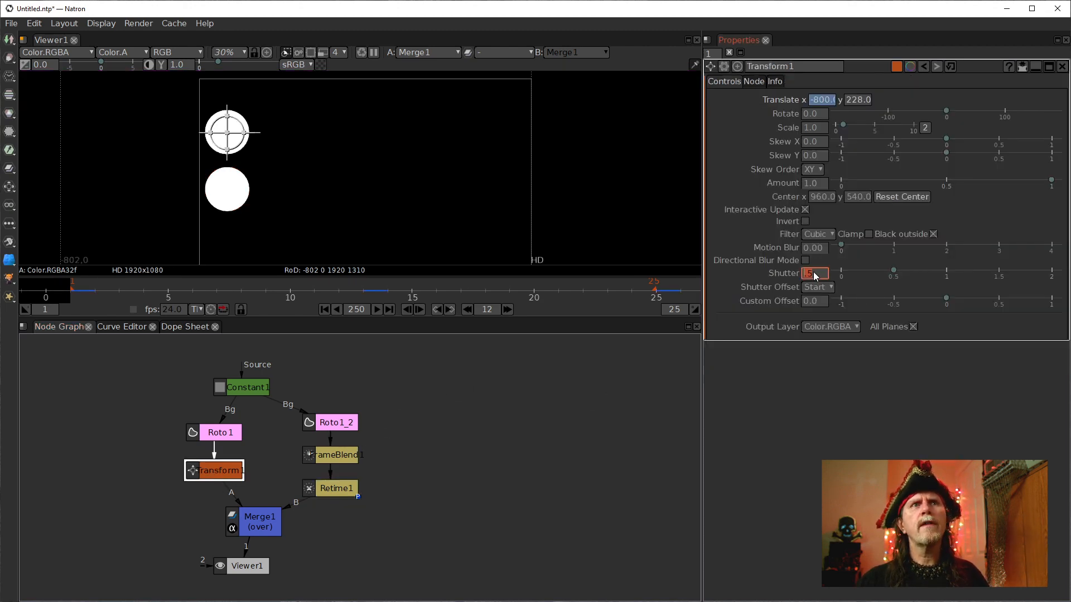
pyautogui.click(818, 251)
pyautogui.scroll(1, 818, 250)
pyautogui.click(591, 415)
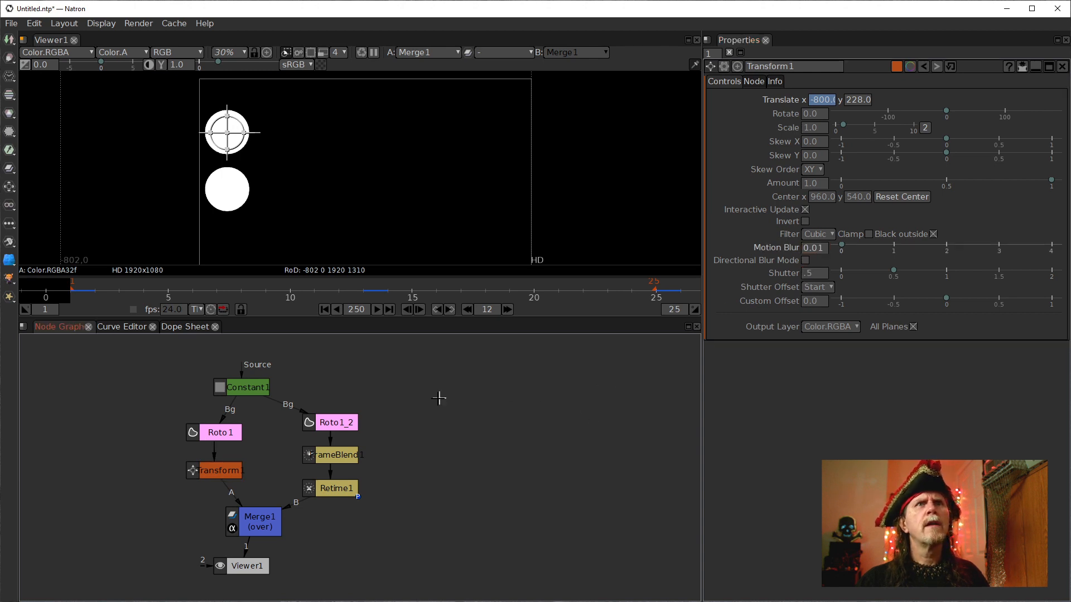
# Play the animation from the first frame to review the Transform motion blur on the circles.
pyautogui.click(358, 289)
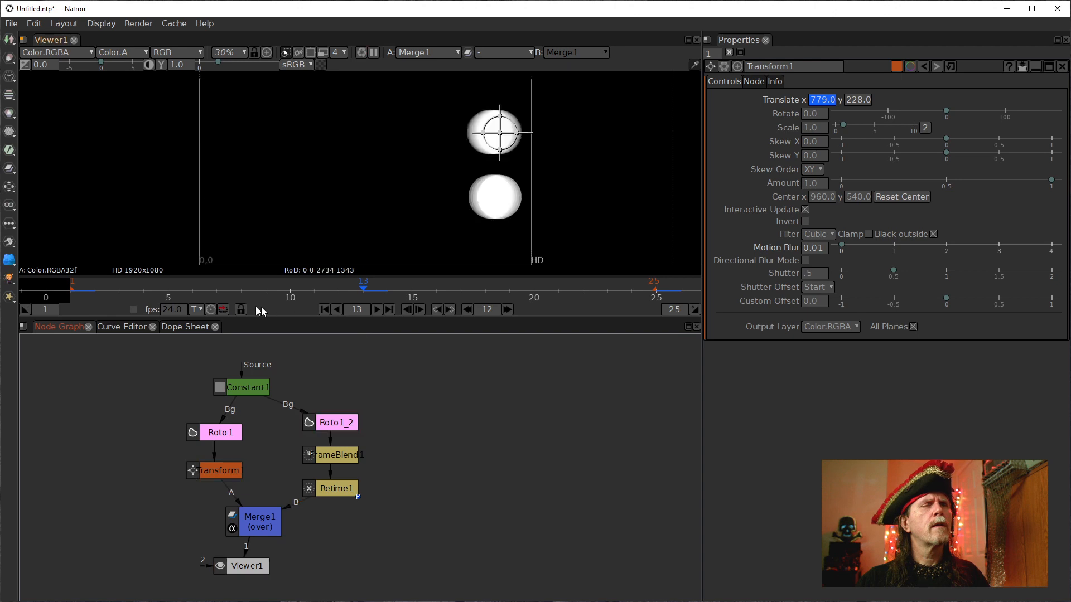
pyautogui.click(326, 310)
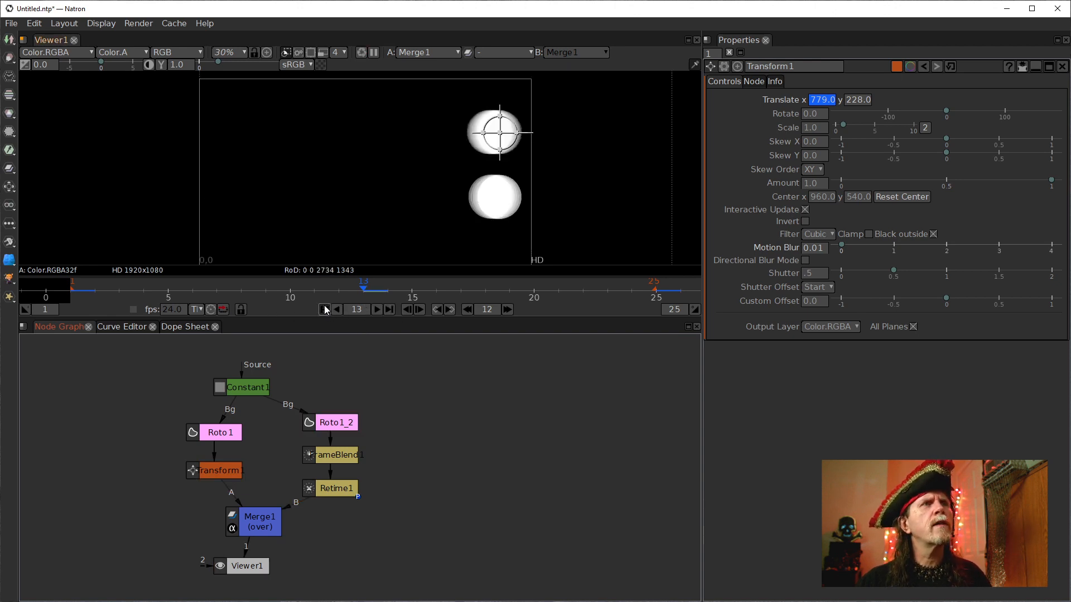
pyautogui.click(377, 309)
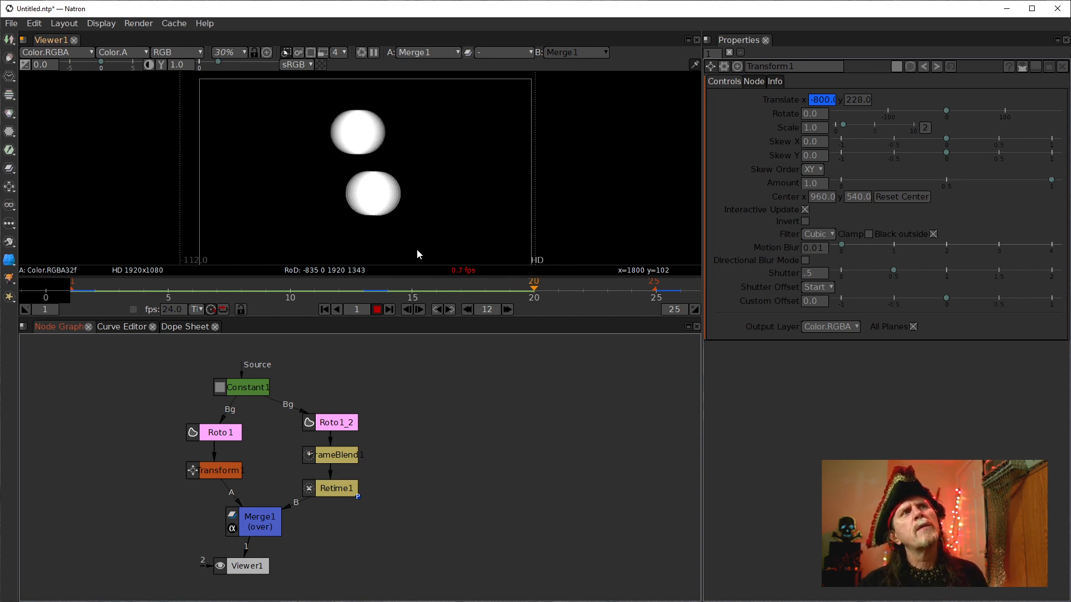
pyautogui.click(120, 328)
pyautogui.click(66, 378)
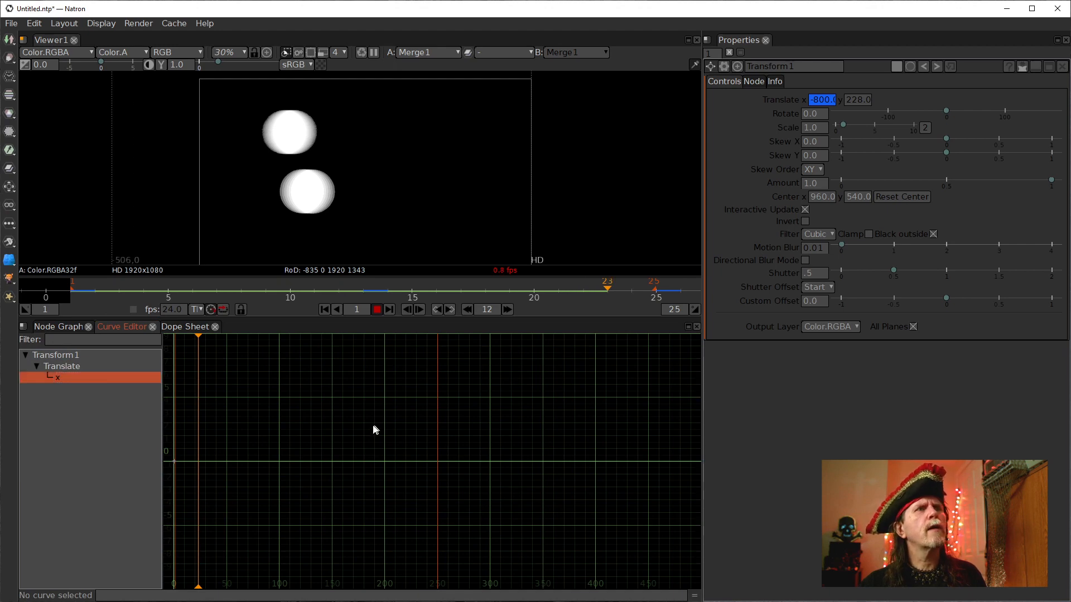
pyautogui.click(49, 326)
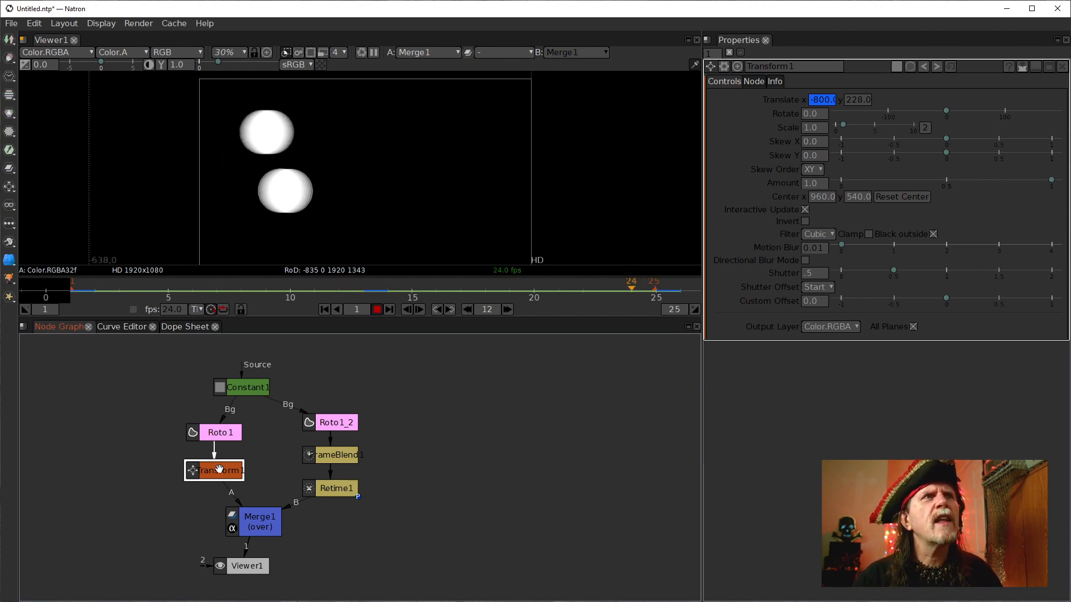
pyautogui.click(377, 310)
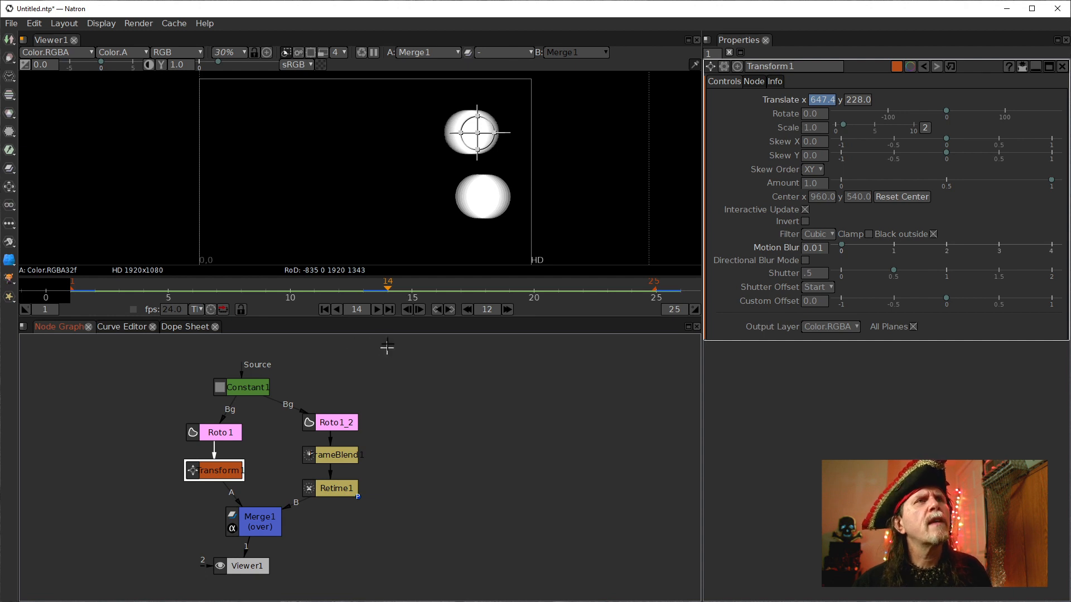
pyautogui.click(325, 309)
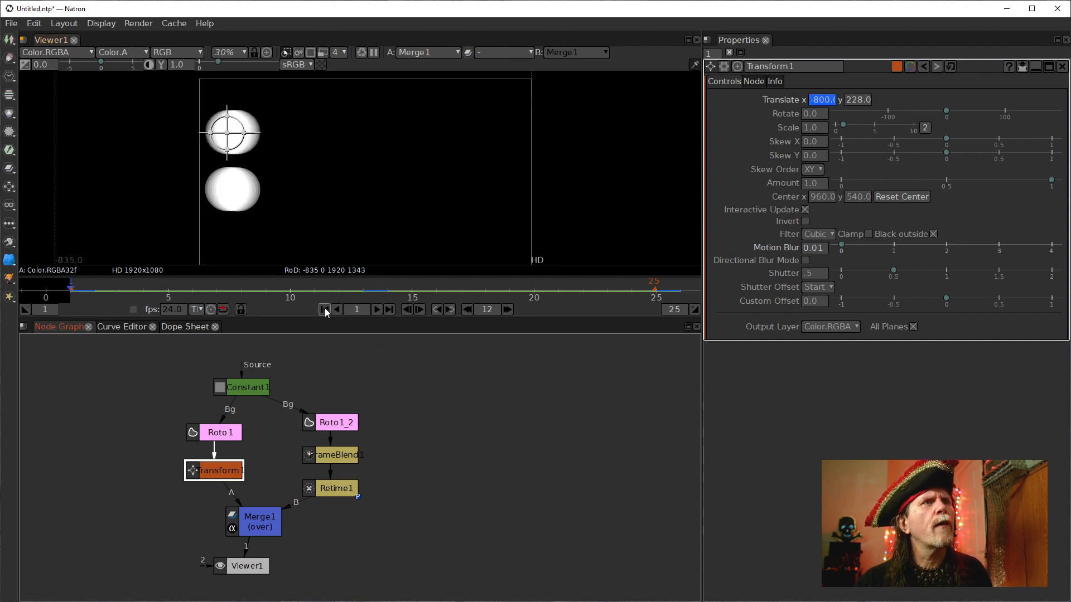
pyautogui.click(377, 310)
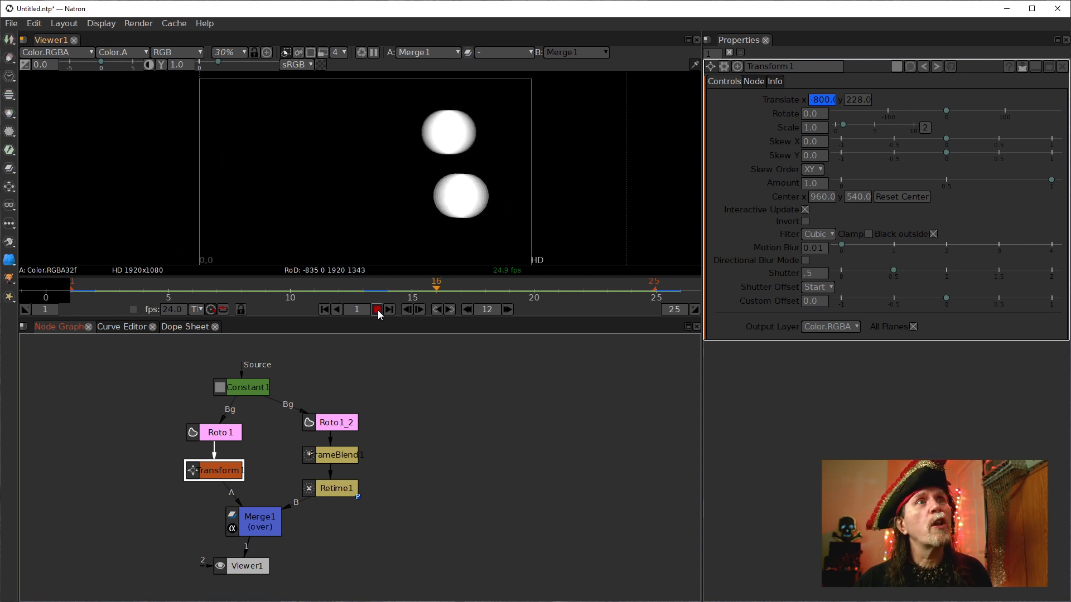
pyautogui.click(377, 310)
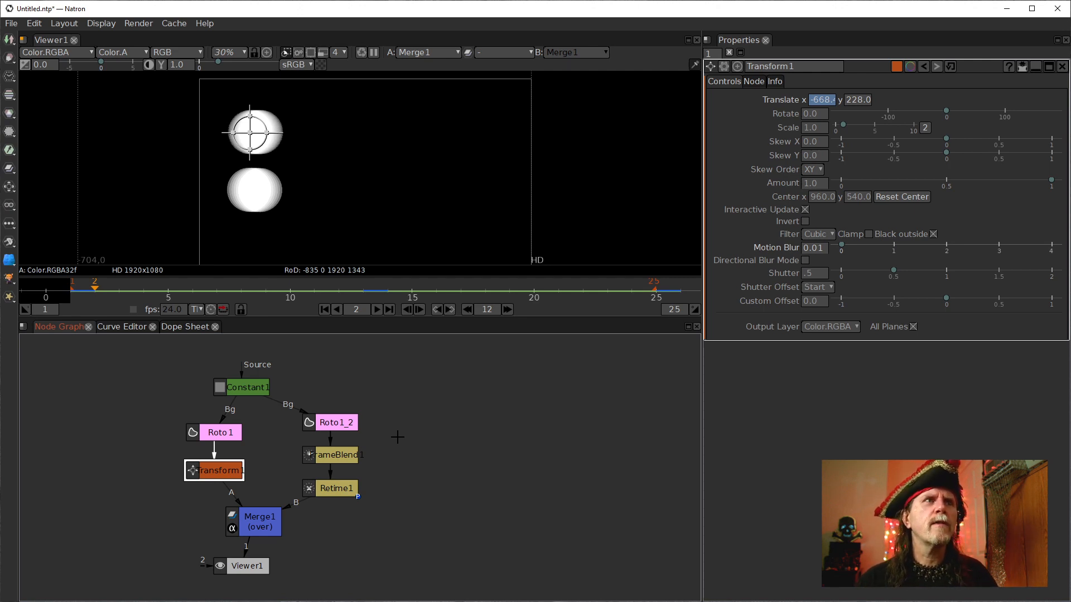
# Inspect the Transform and FrameBlend animation in the Dope Sheet and Curve Editor.
pyautogui.click(183, 328)
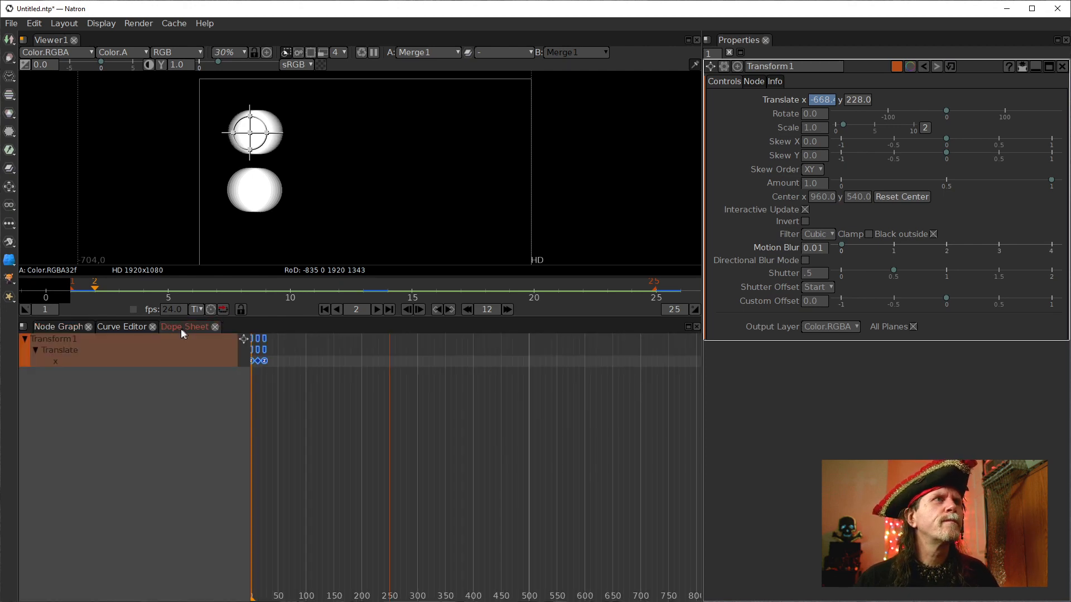
pyautogui.click(112, 327)
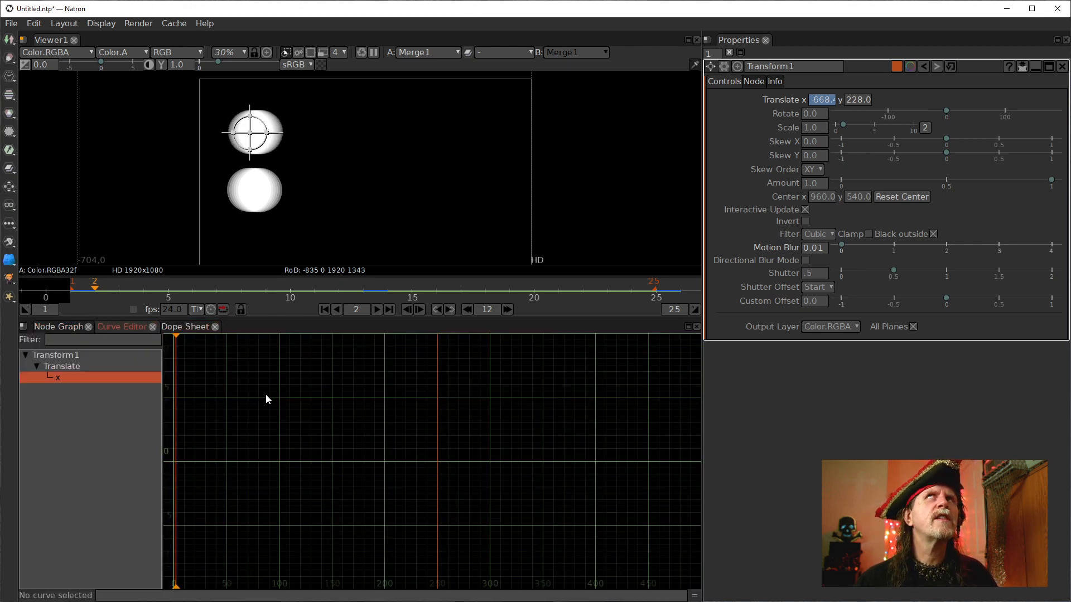
pyautogui.click(61, 328)
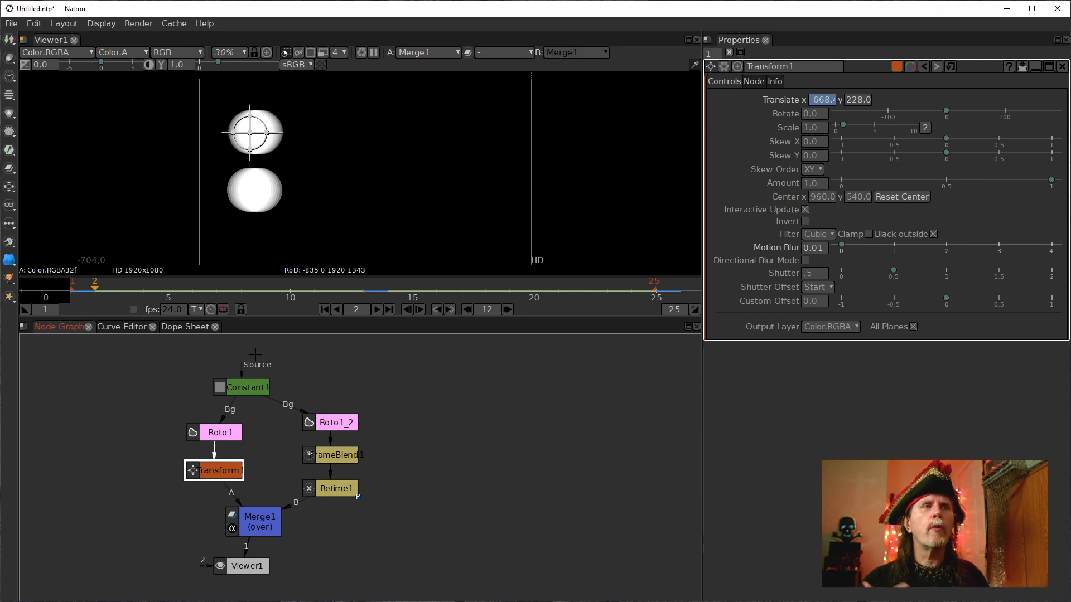
pyautogui.click(337, 455)
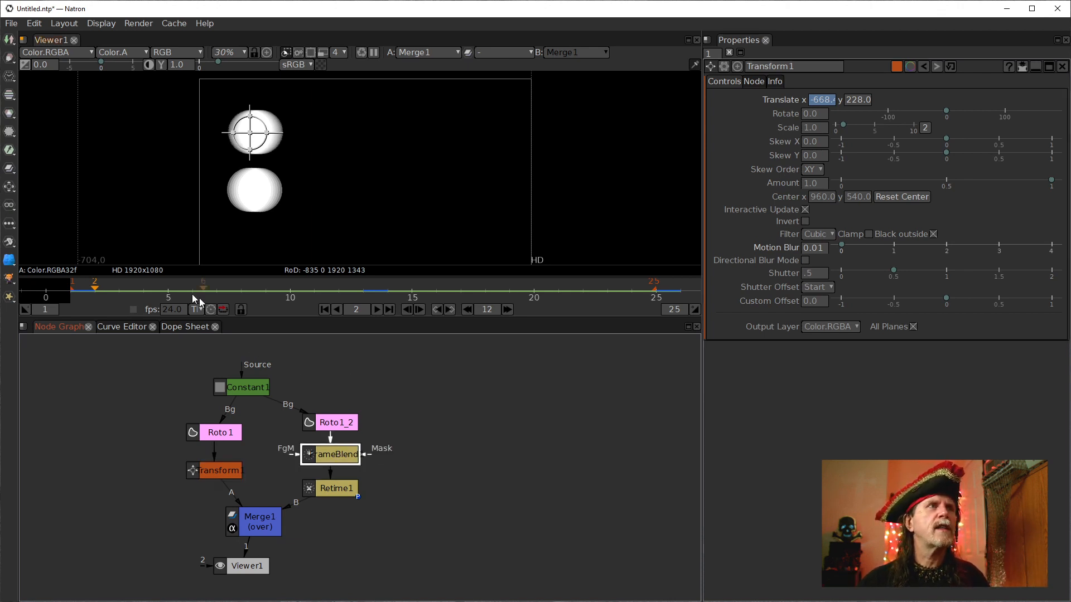
pyautogui.click(121, 327)
pyautogui.scroll(-20, 437, 407)
pyautogui.moveTo(469, 416); pyautogui.dragTo(273, 433)
pyautogui.scroll(-2, 272, 433)
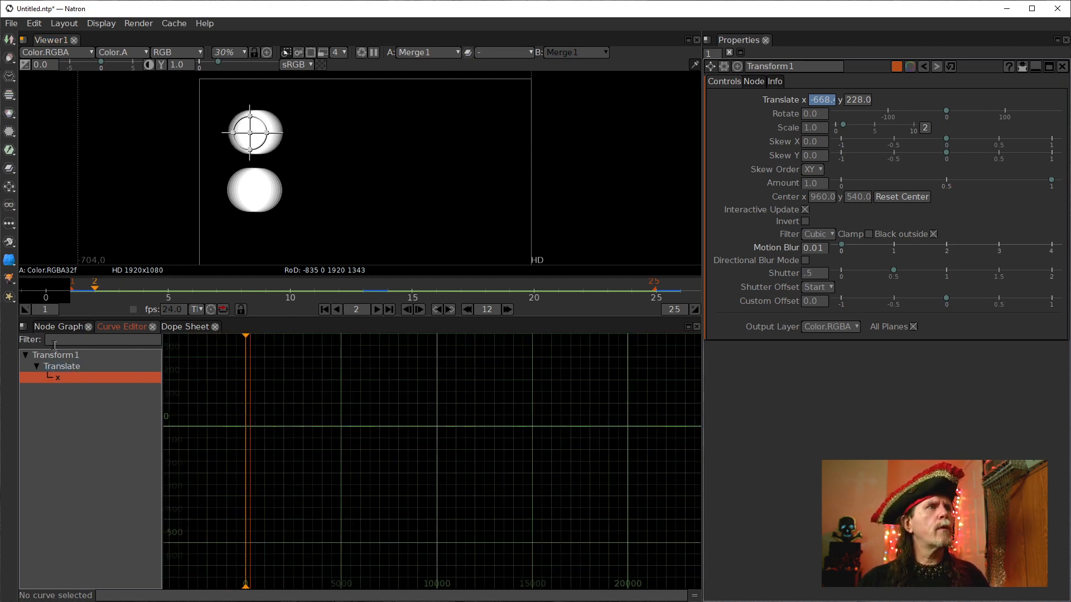
pyautogui.click(35, 328)
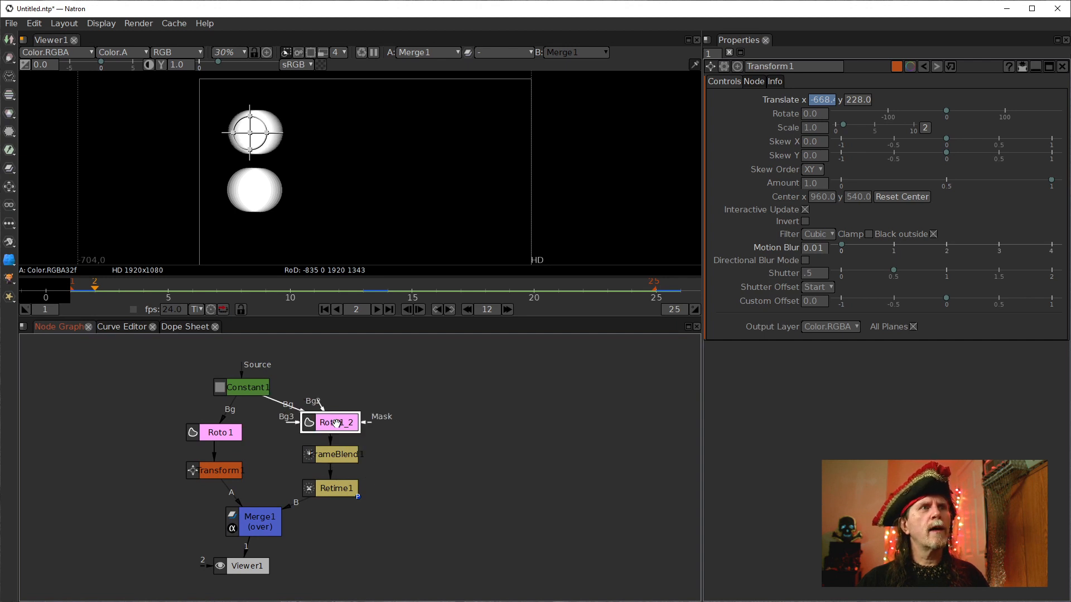
# Open Roto1_2's properties and show its ellipse animation curve in the Curve Editor.
pyautogui.doubleClick(337, 423)
pyautogui.click(176, 330)
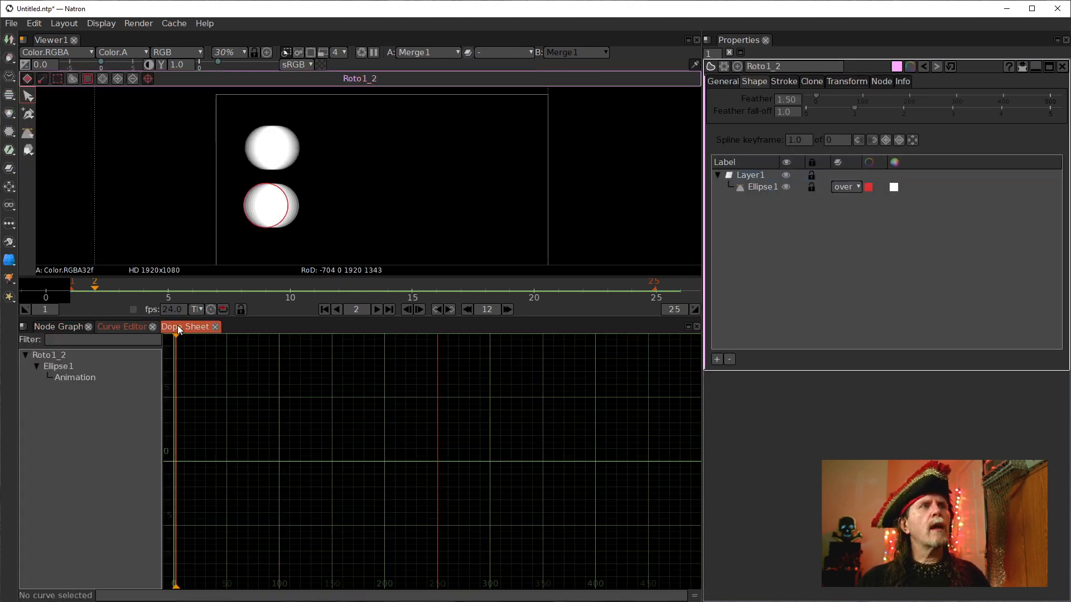
pyautogui.click(79, 377)
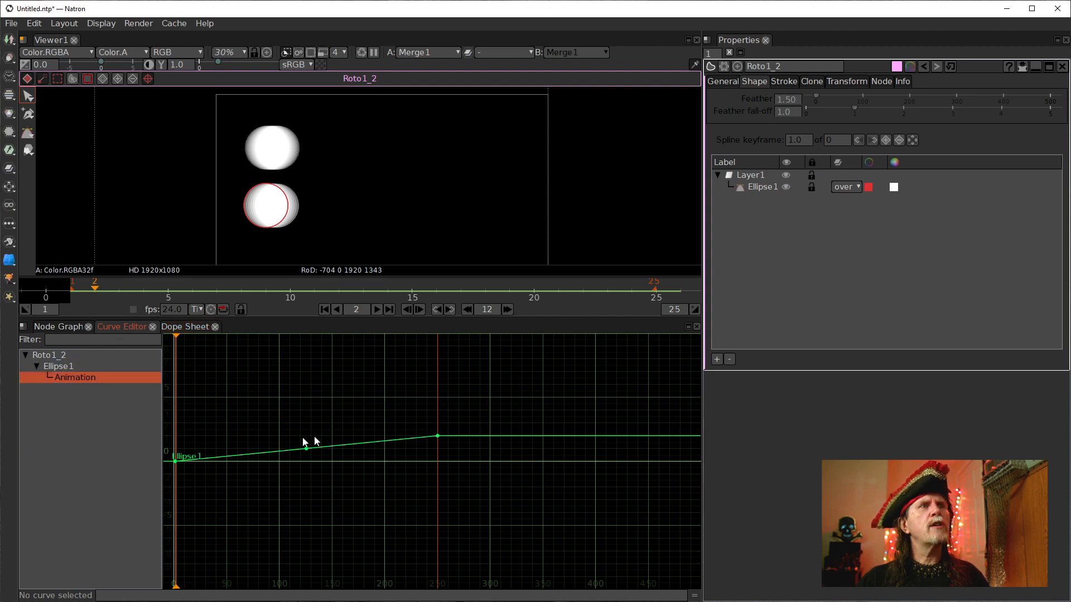
pyautogui.click(186, 327)
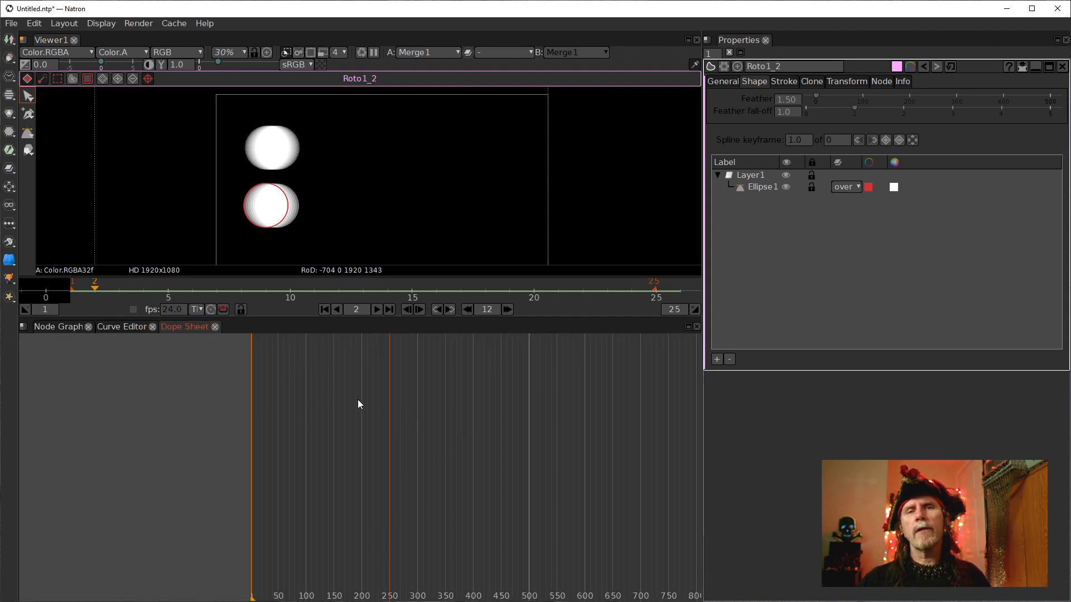
pyautogui.click(119, 325)
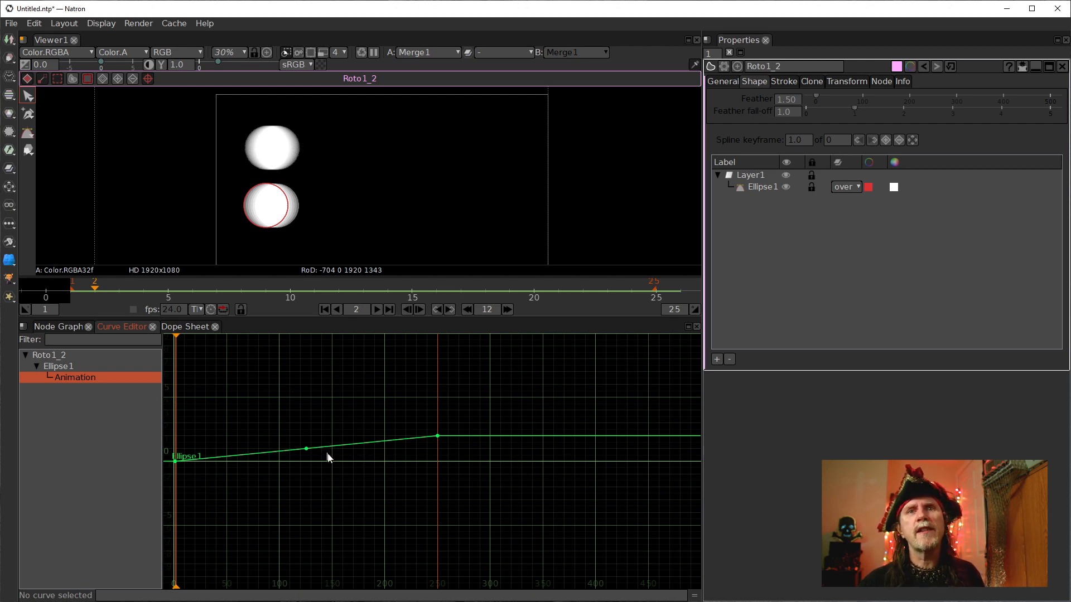
pyautogui.moveTo(294, 403); pyautogui.dragTo(313, 480)
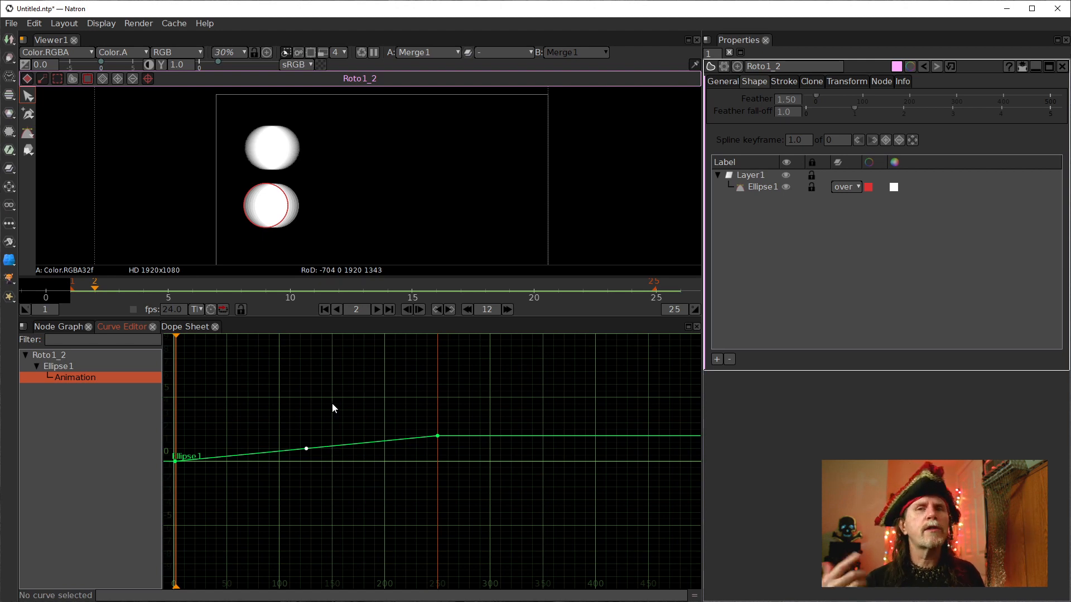
pyautogui.scroll(-3, 479, 469)
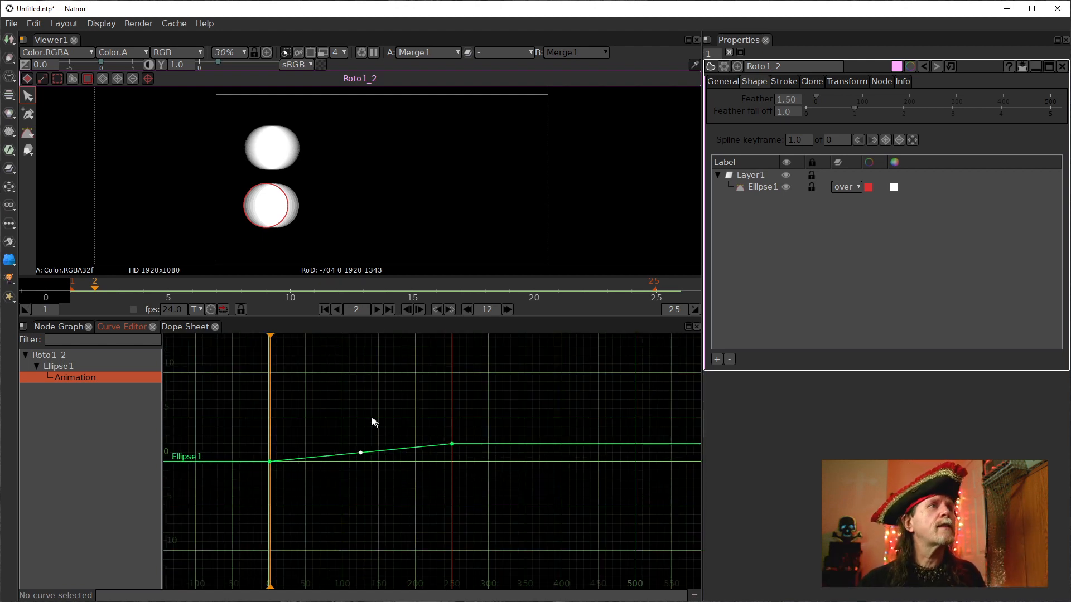
# Select the ellipse curve's later keyframes, go to frame 500, and drag them so the last lands near frame 500.
pyautogui.moveTo(246, 397); pyautogui.dragTo(456, 479)
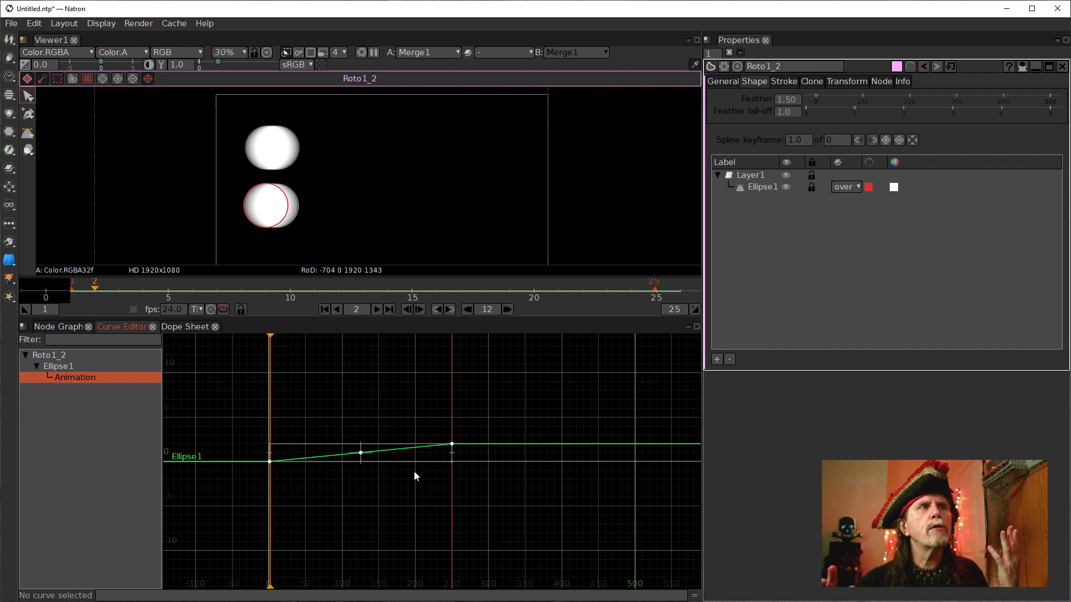
pyautogui.click(365, 309)
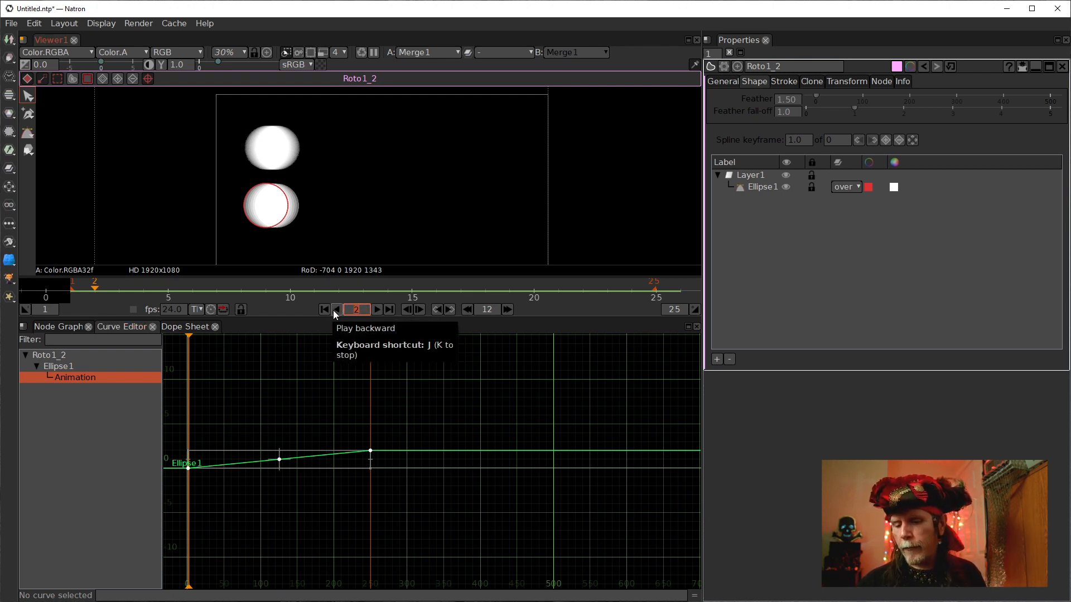
pyautogui.write('500')
pyautogui.press('Return')
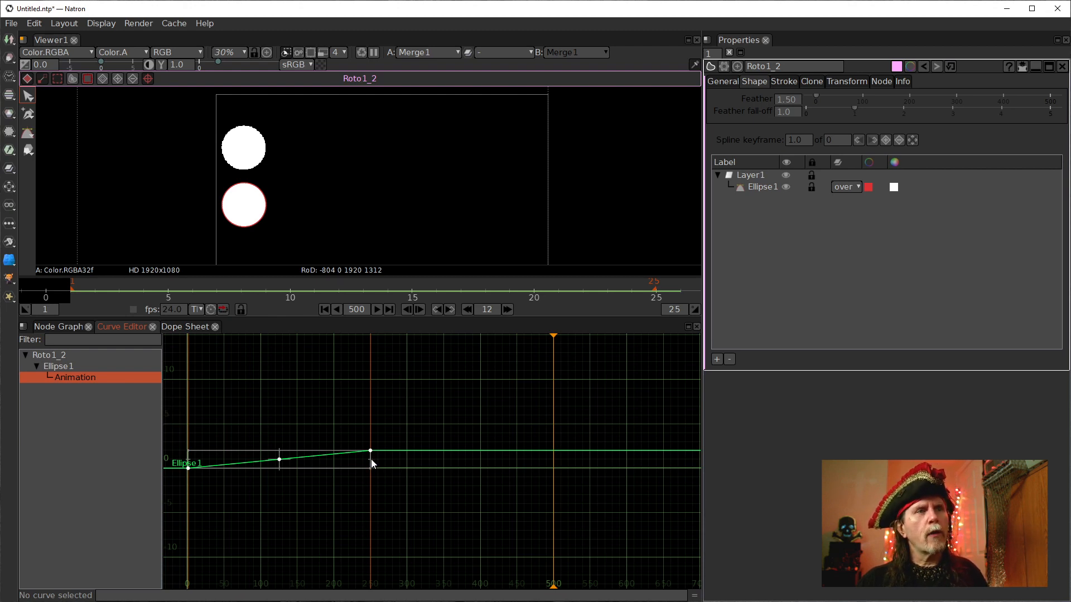
pyautogui.moveTo(372, 464); pyautogui.dragTo(556, 465)
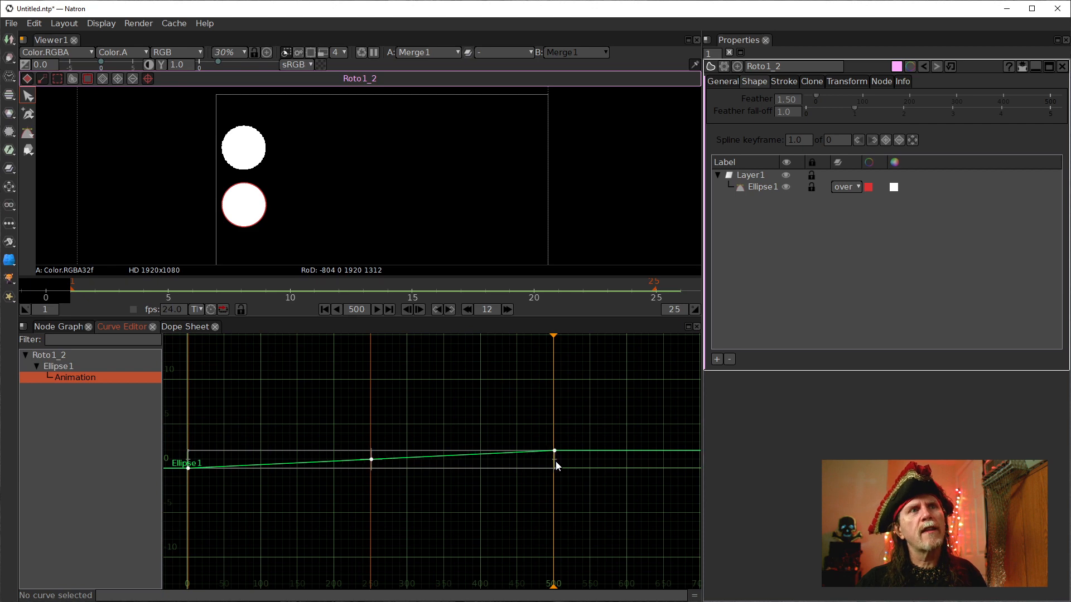
# Align the ellipse curve's last keyframe exactly with frame 500.
pyautogui.scroll(10, 561, 463)
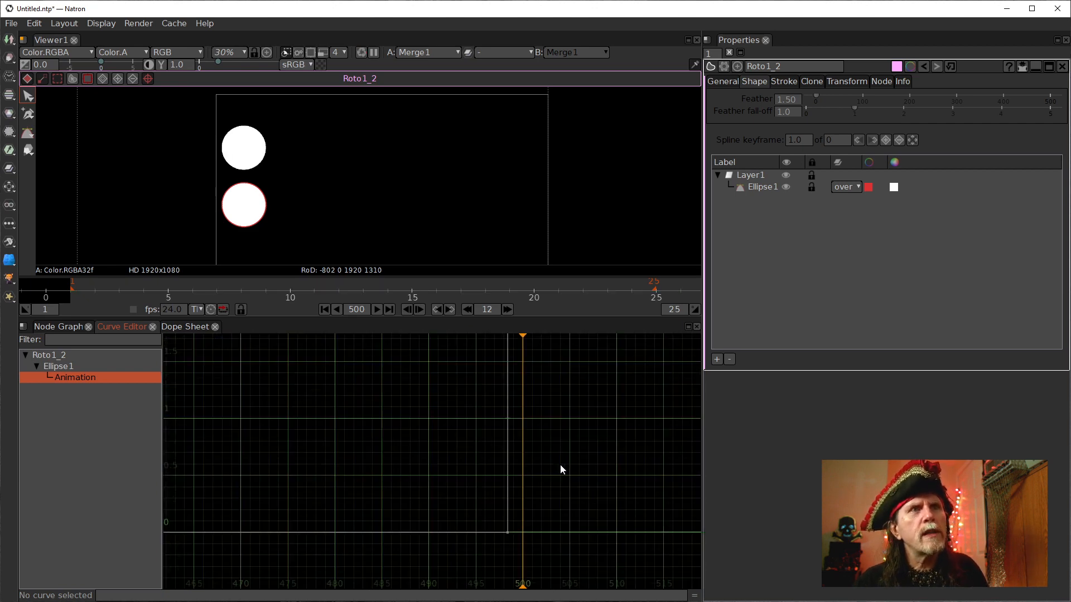
pyautogui.moveTo(540, 459); pyautogui.dragTo(500, 492)
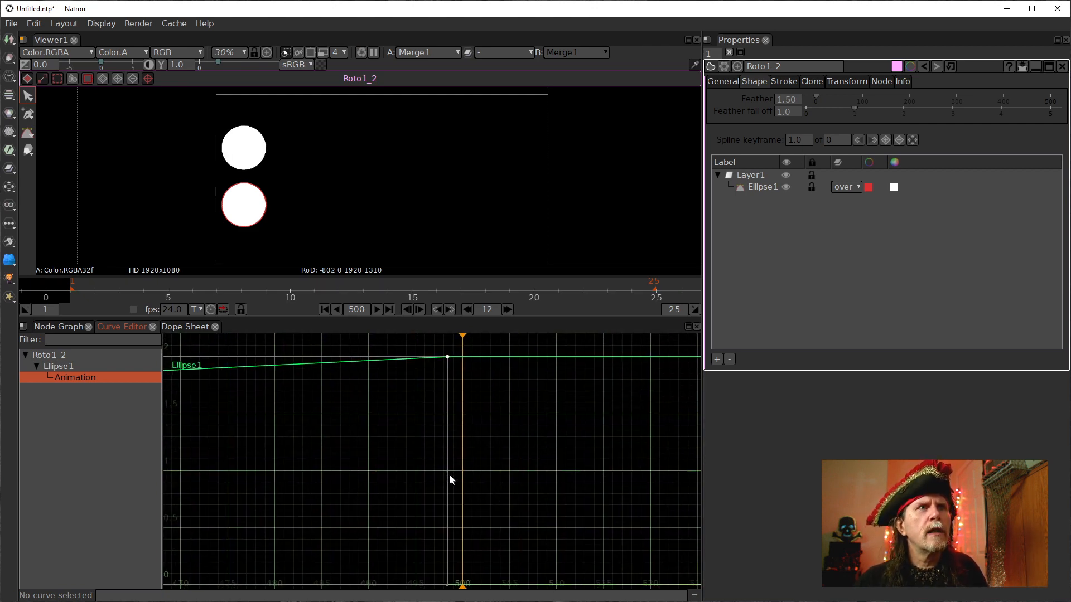
pyautogui.scroll(-1, 455, 478)
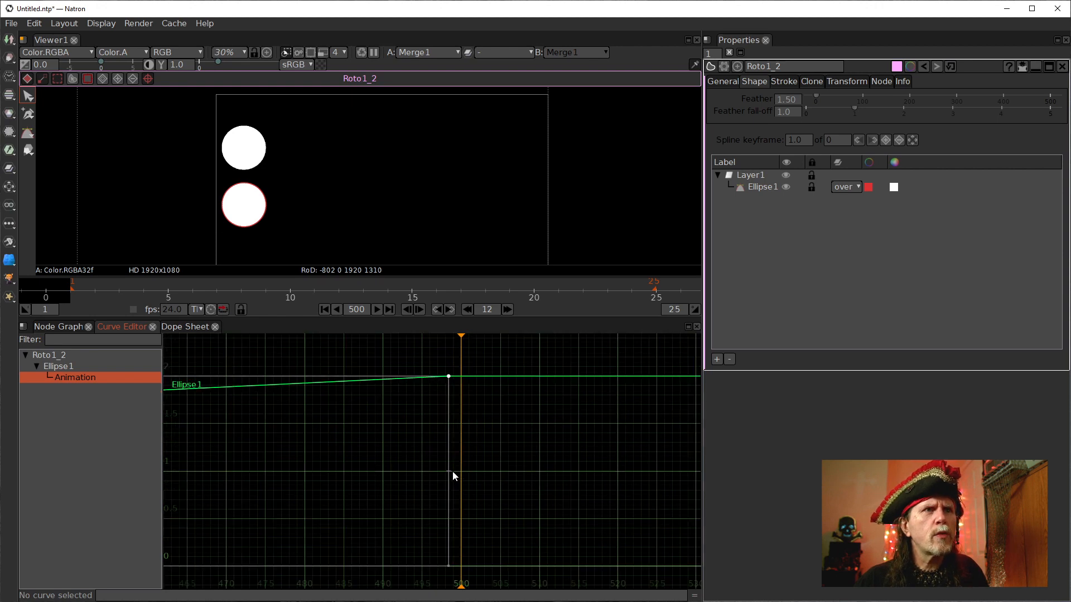
pyautogui.moveTo(448, 472); pyautogui.dragTo(460, 475)
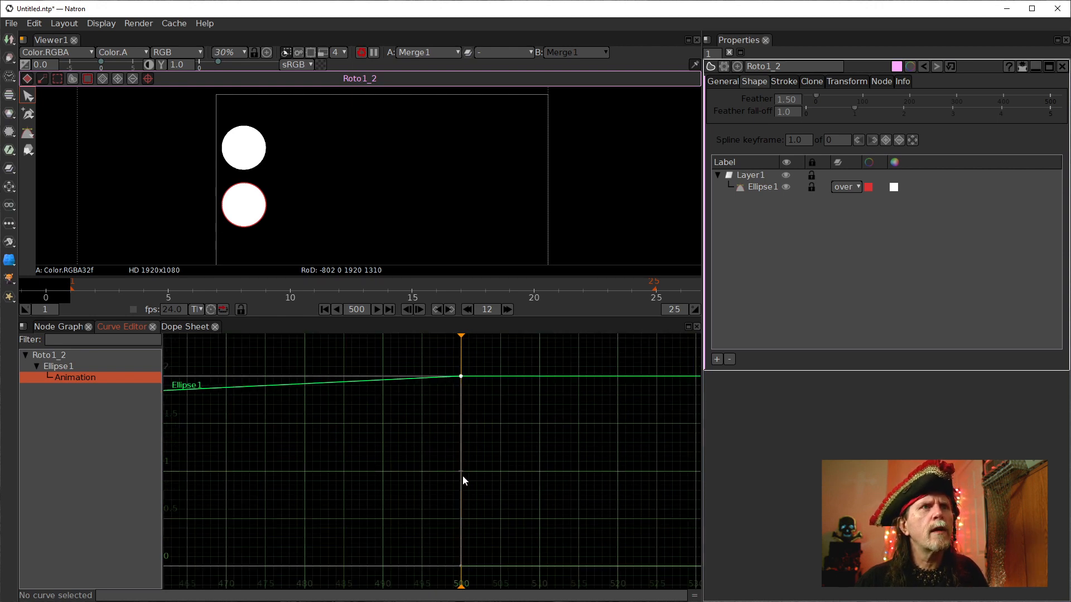
# Return to the node graph and open the Retime node's properties.
pyautogui.scroll(5, 462, 474)
pyautogui.scroll(-10, 460, 474)
pyautogui.scroll(1, 323, 430)
pyautogui.scroll(3, 223, 424)
pyautogui.click(58, 327)
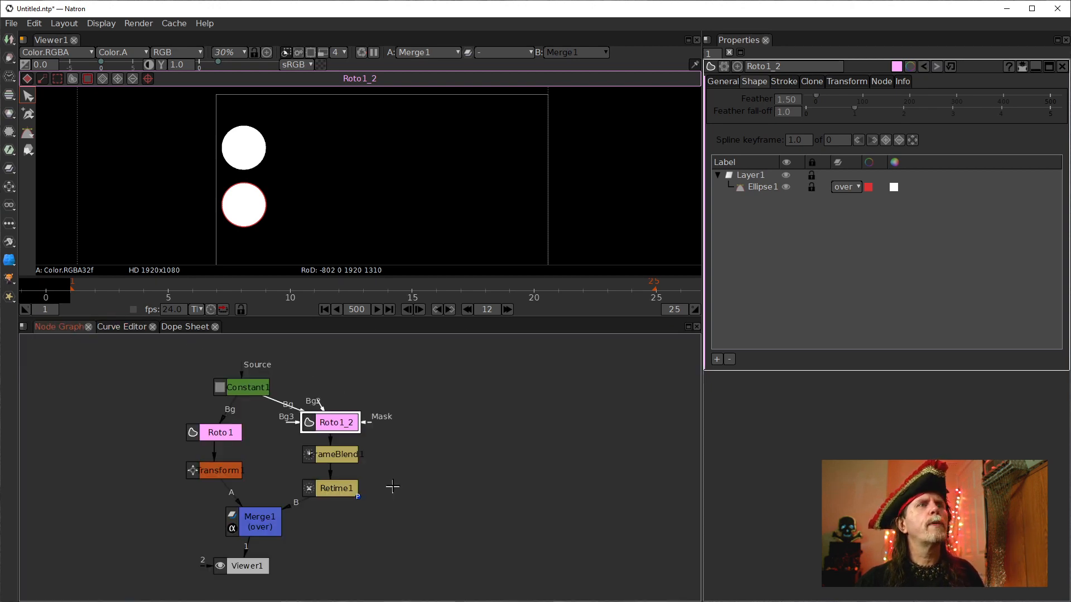
pyautogui.click(335, 489)
pyautogui.doubleClick(335, 489)
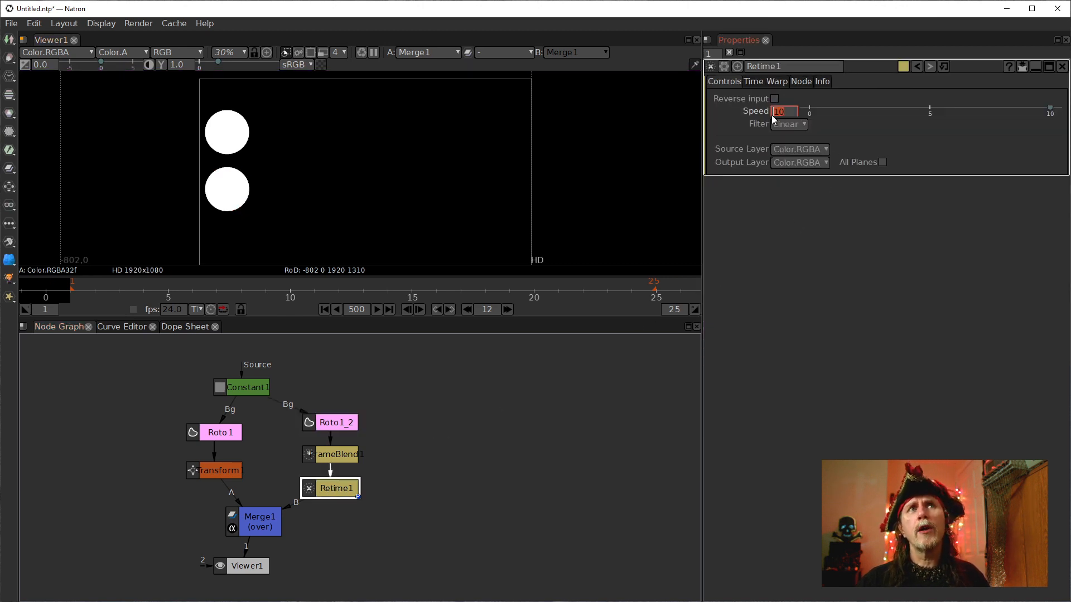
pyautogui.scroll(1, 773, 116)
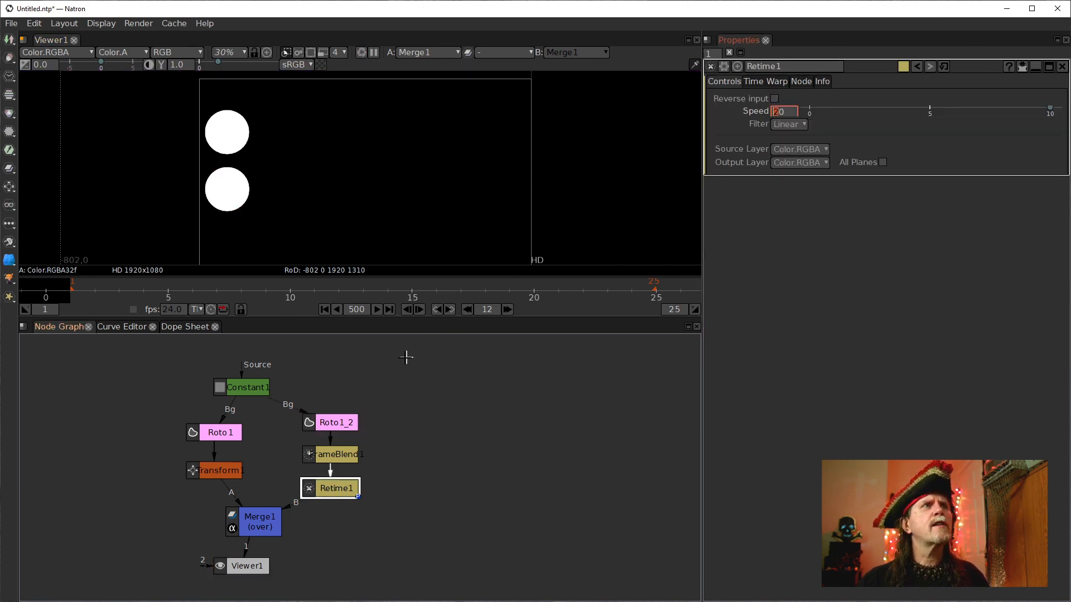
# Go to frame 1 and set the FrameBlend node's frame range last frame to 10.
pyautogui.click(213, 469)
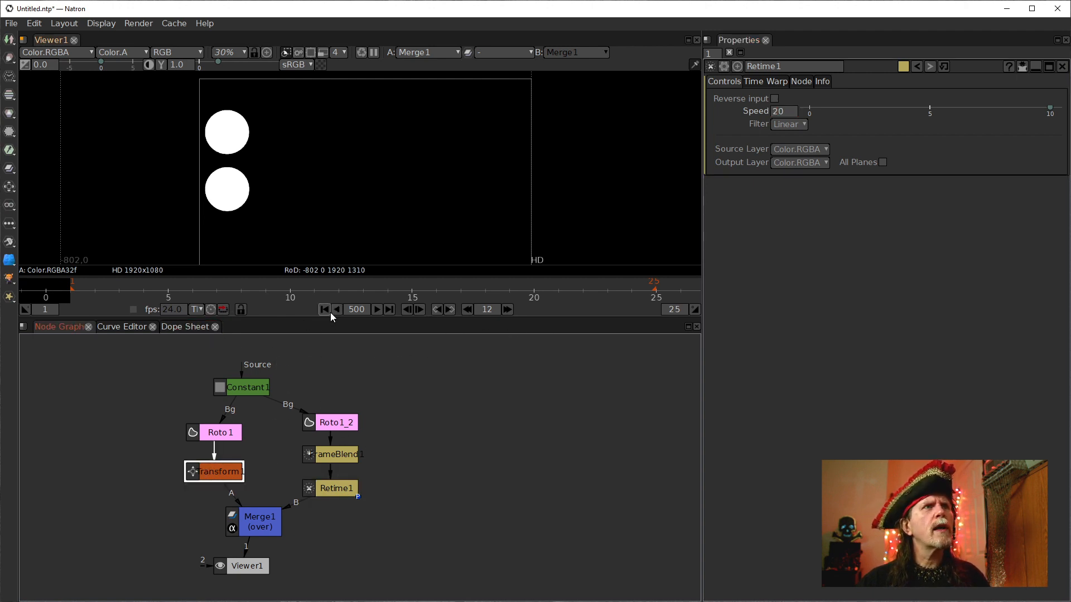
pyautogui.moveTo(286, 406); pyautogui.dragTo(251, 385)
pyautogui.click(336, 418)
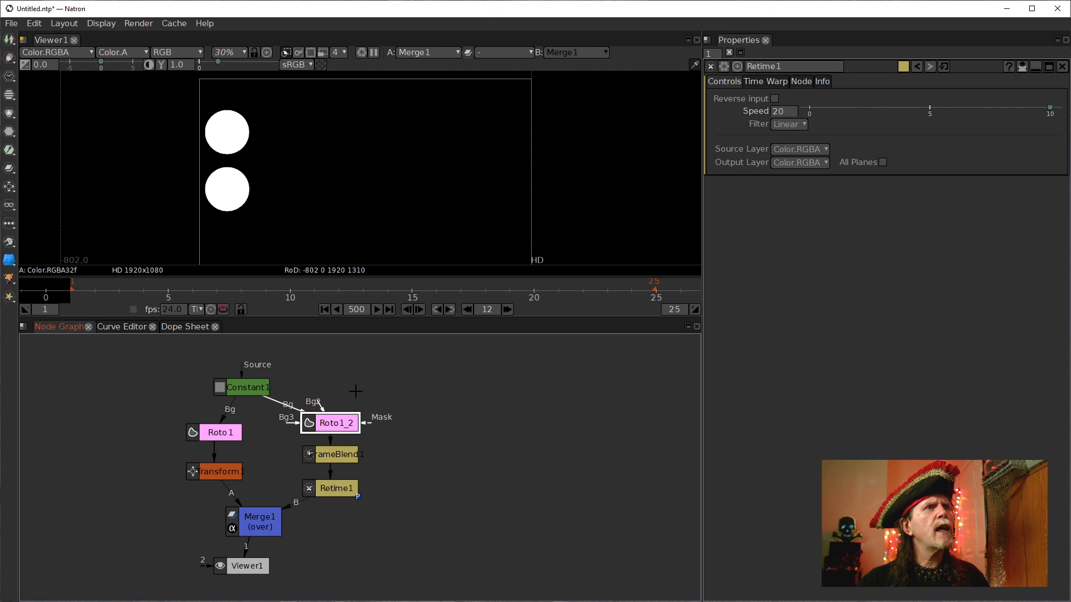
pyautogui.click(340, 450)
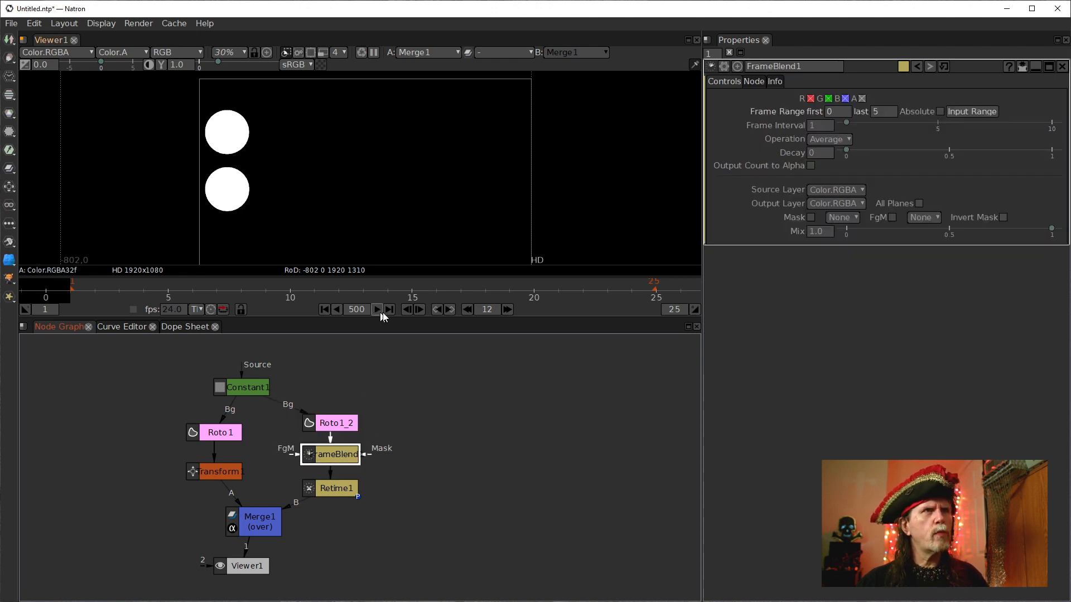
pyautogui.click(420, 308)
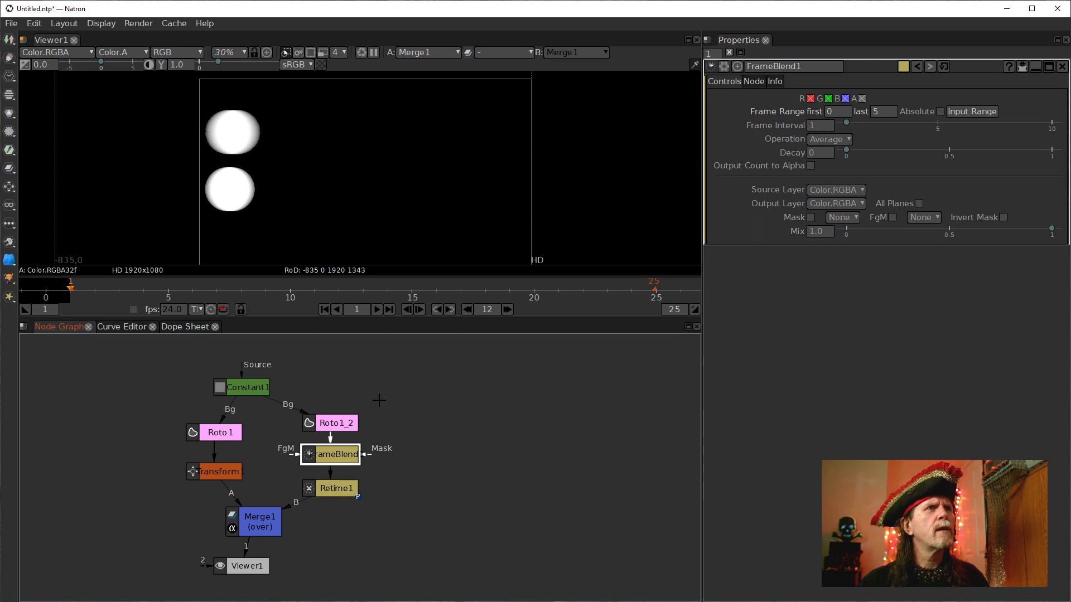
pyautogui.click(339, 490)
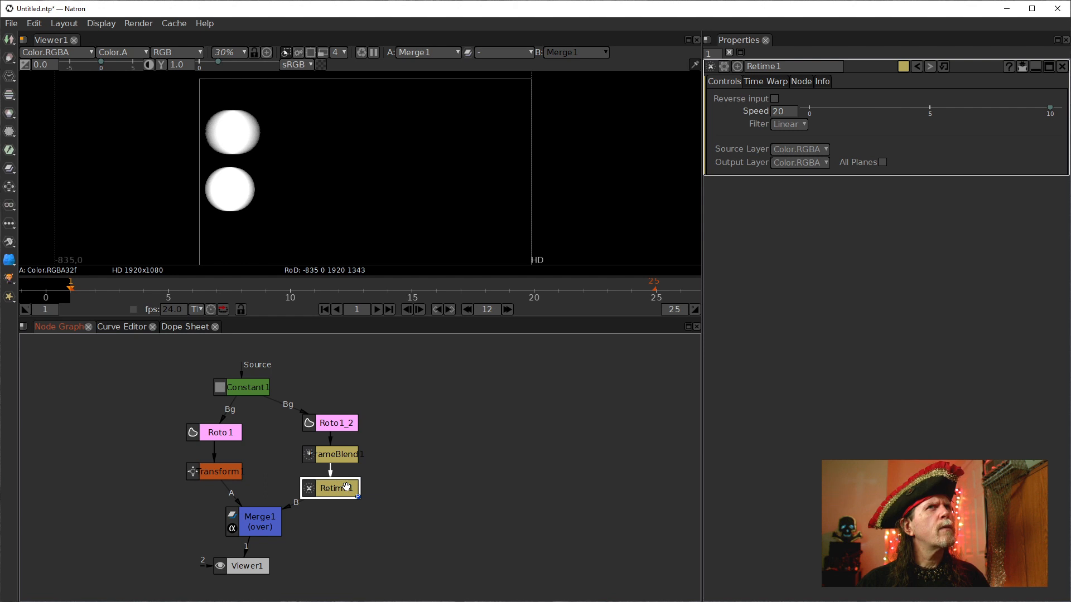
pyautogui.click(336, 453)
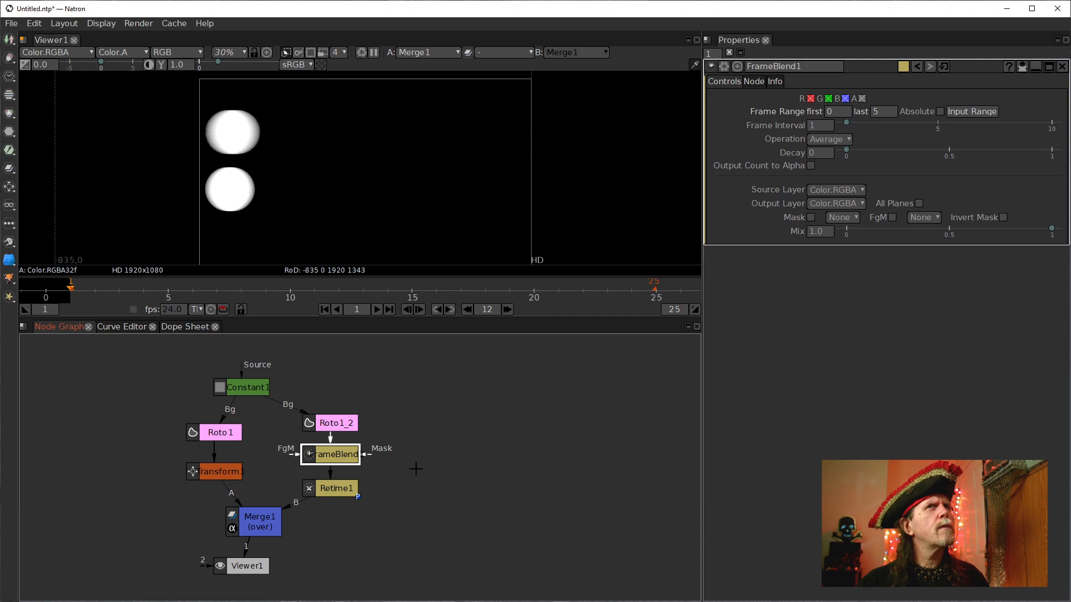
pyautogui.click(876, 111)
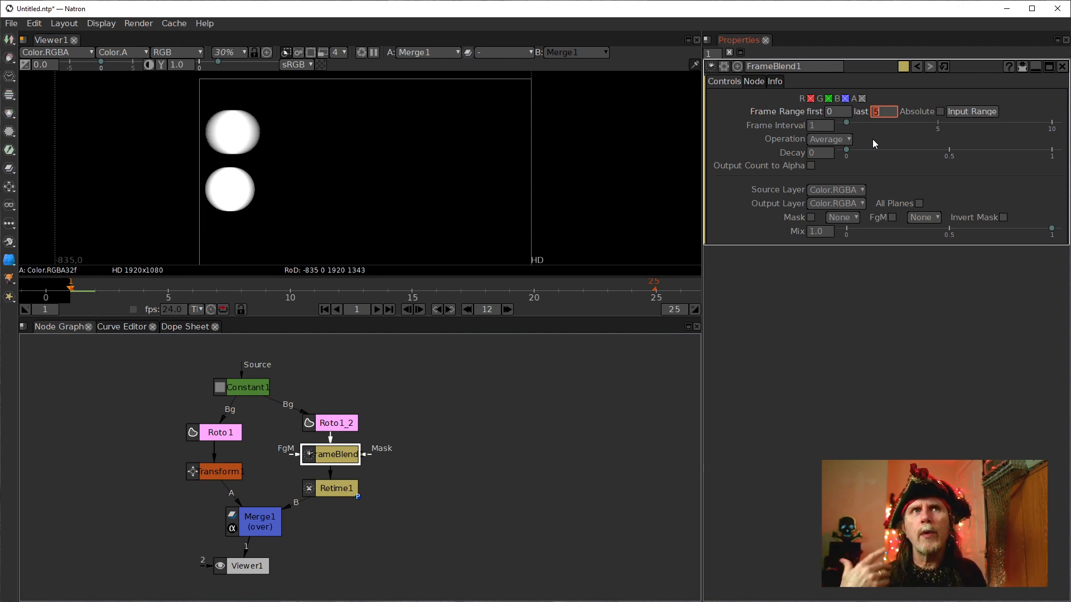
pyautogui.write('10')
pyautogui.press('Return')
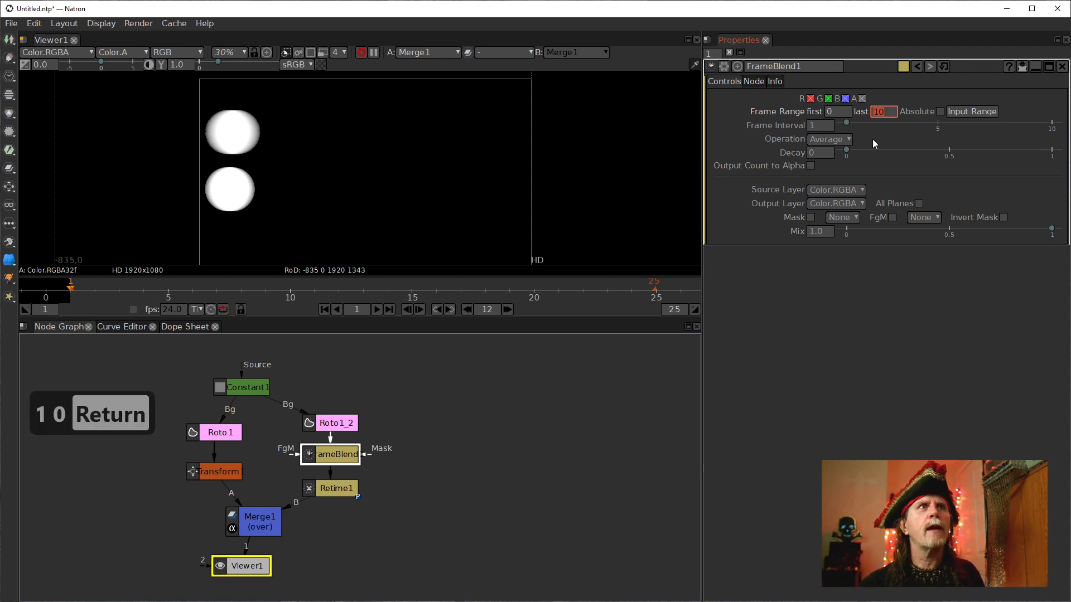
# Zoom the viewer in, then clone the Roto1_2 node and place the clone to its right.
pyautogui.click(442, 453)
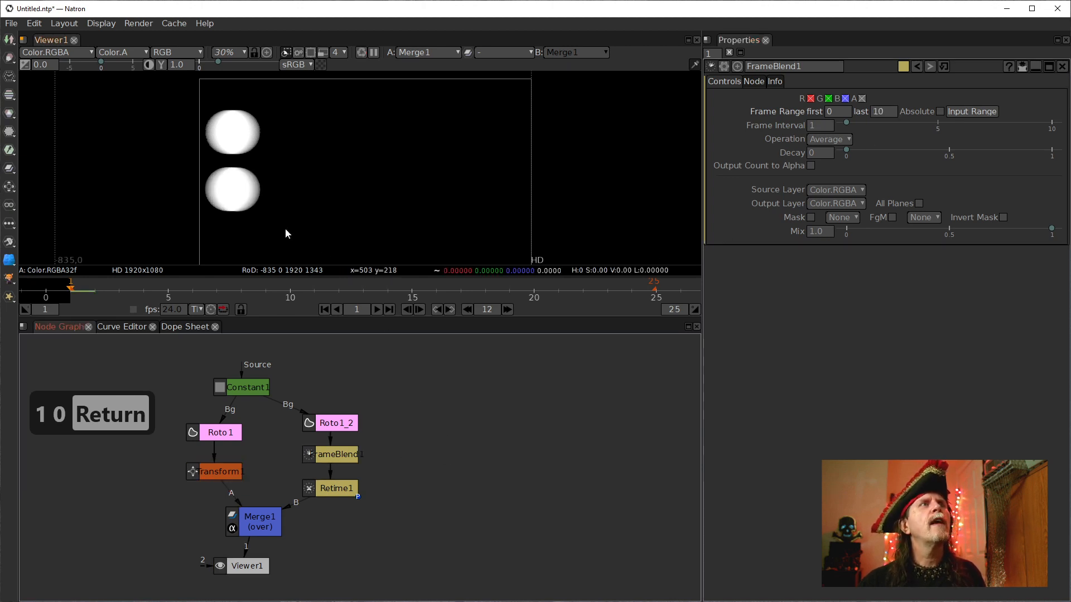
pyautogui.click(306, 202)
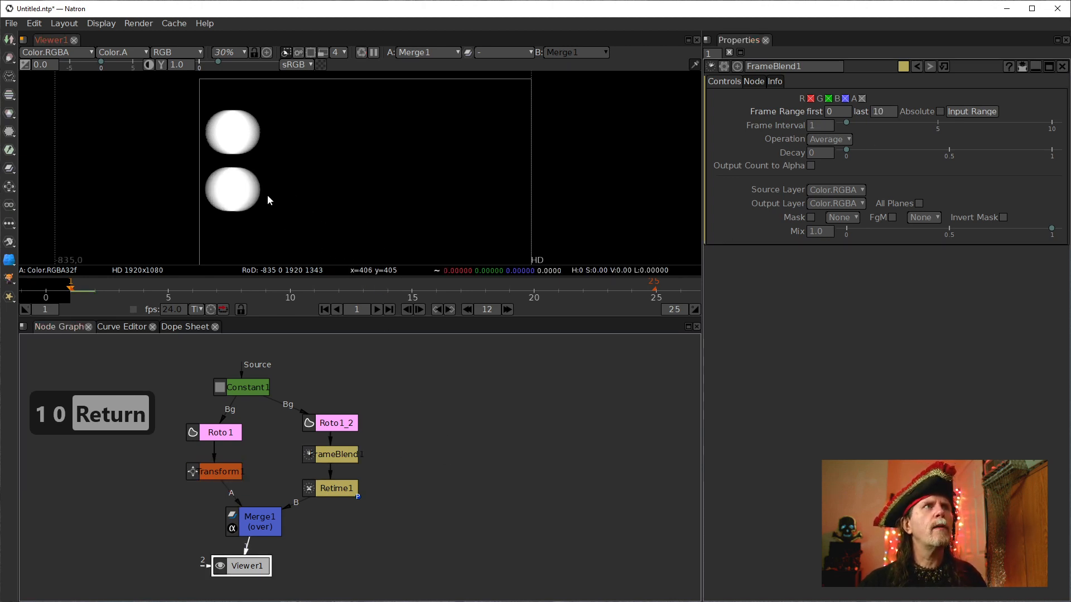
pyautogui.scroll(6, 266, 196)
pyautogui.moveTo(294, 180); pyautogui.dragTo(334, 189)
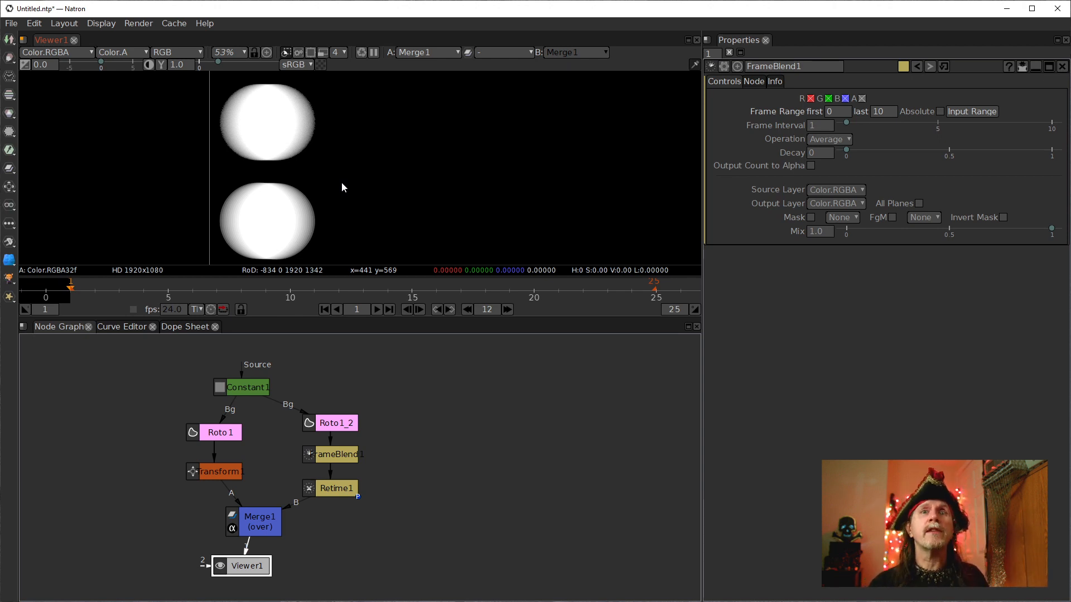
pyautogui.click(334, 423)
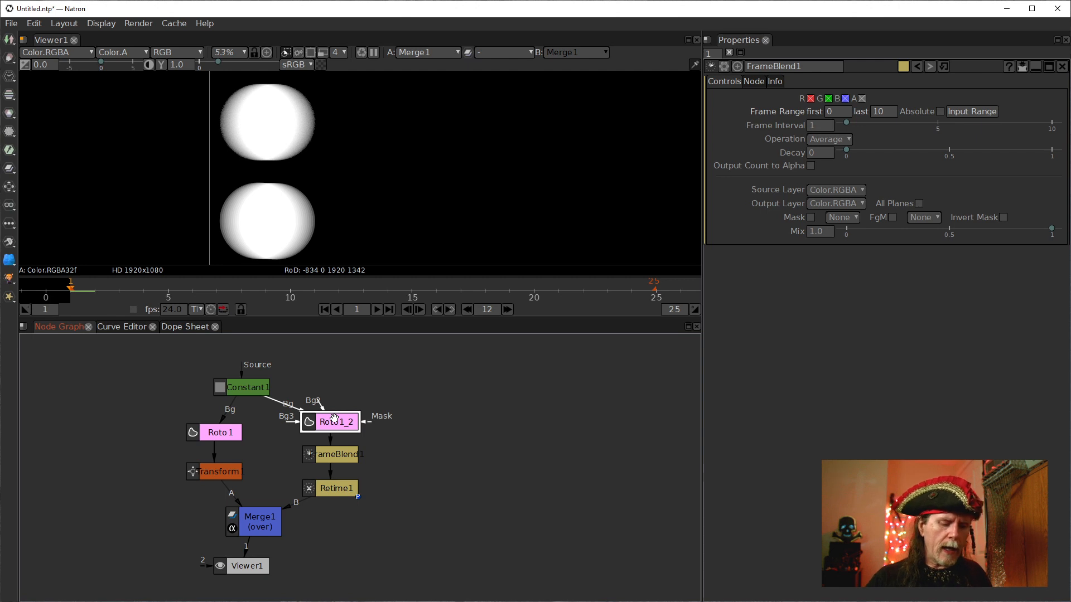
pyautogui.hotkey('alt', 'c')
pyautogui.moveTo(336, 420)
pyautogui.mouseDown()
pyautogui.moveTo(482, 399)
pyautogui.moveTo(475, 410)
pyautogui.mouseUp()
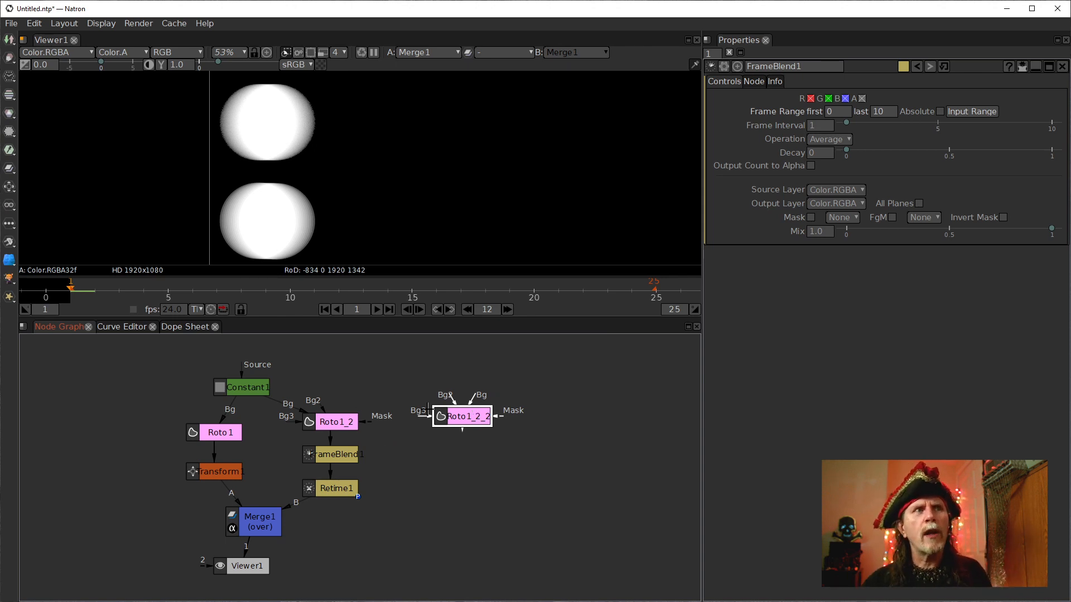
# Copy and paste a roto node into the node graph above Roto1_2.
pyautogui.click(334, 416)
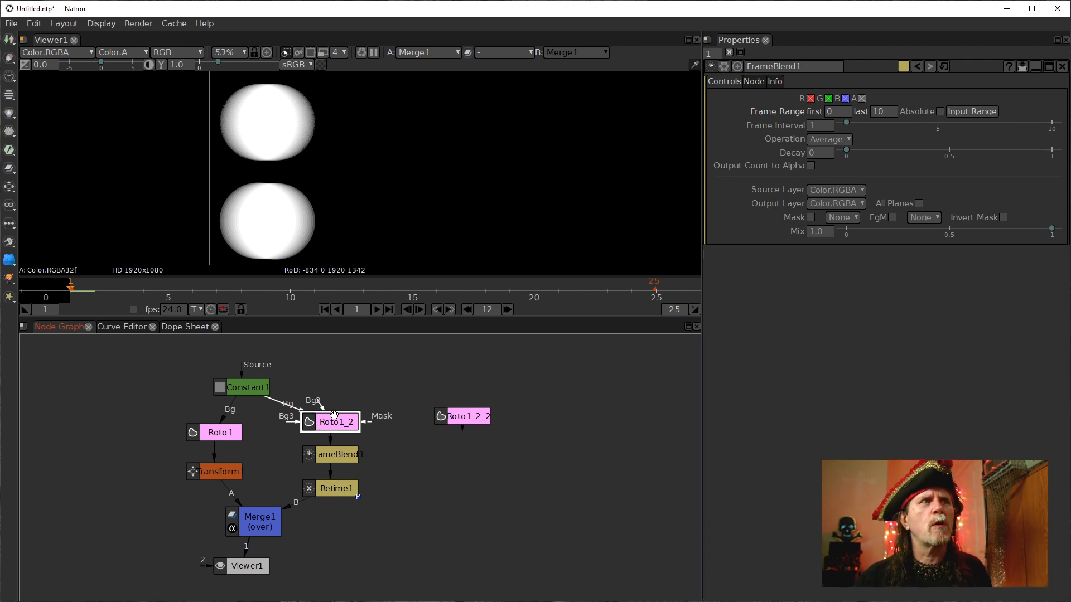
pyautogui.click(201, 473)
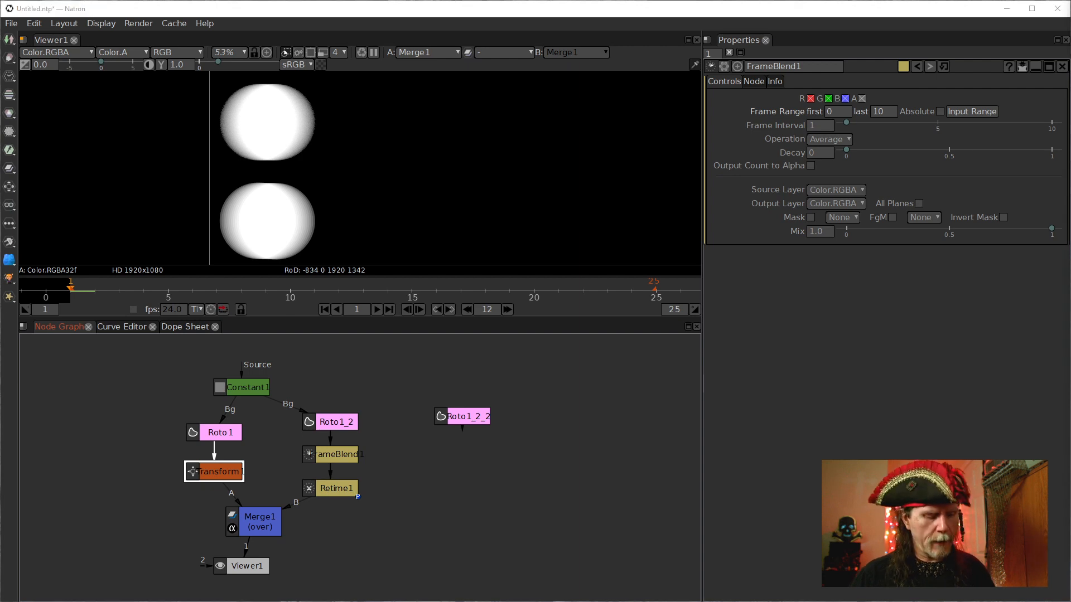
pyautogui.hotkey('ctrl', 'c')
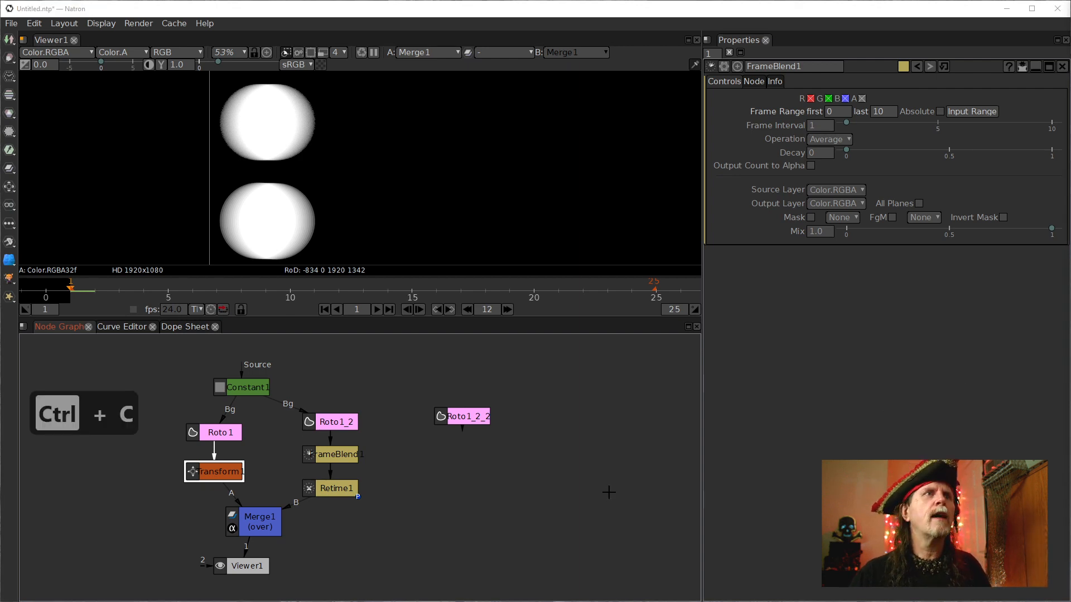
pyautogui.click(342, 384)
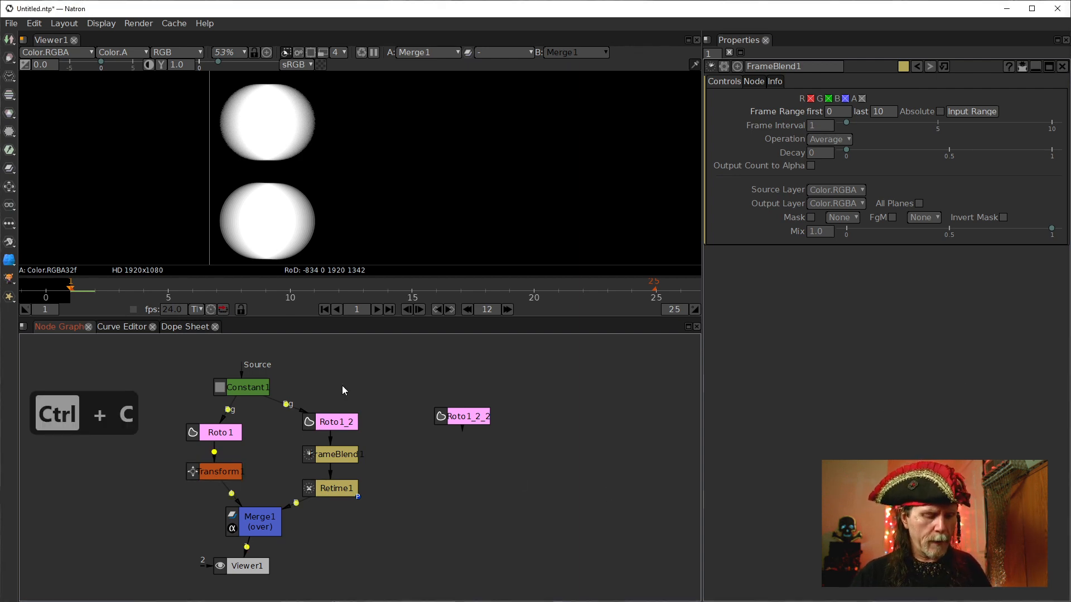
pyautogui.hotkey('ctrl', 'v')
pyautogui.moveTo(363, 394); pyautogui.dragTo(356, 378)
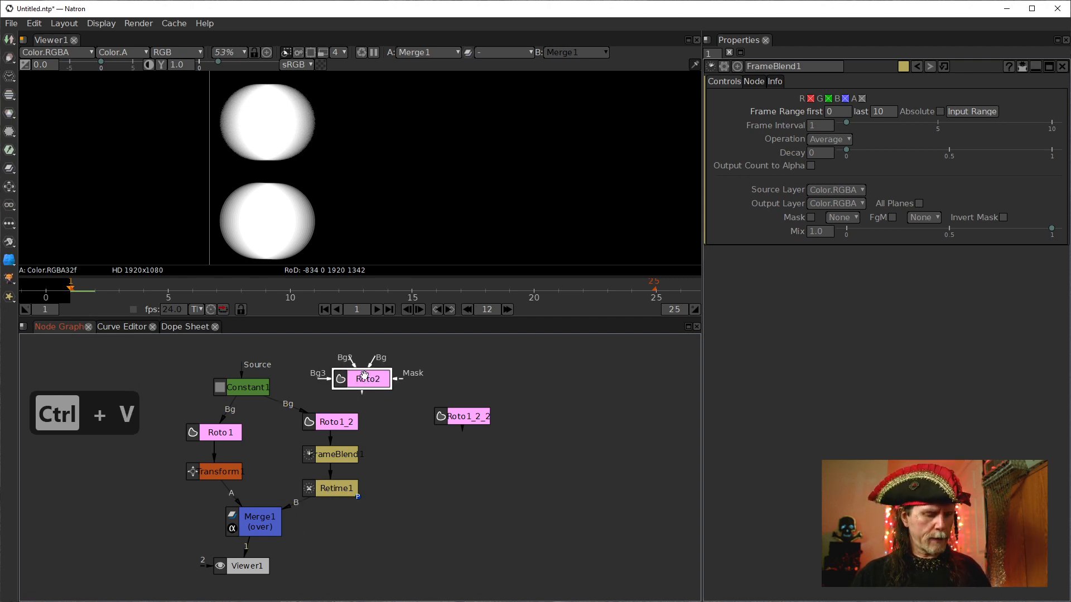
# Move the clone aside and view the pasted roto node through the viewer, rearranging both nodes.
pyautogui.moveTo(449, 408); pyautogui.dragTo(161, 399)
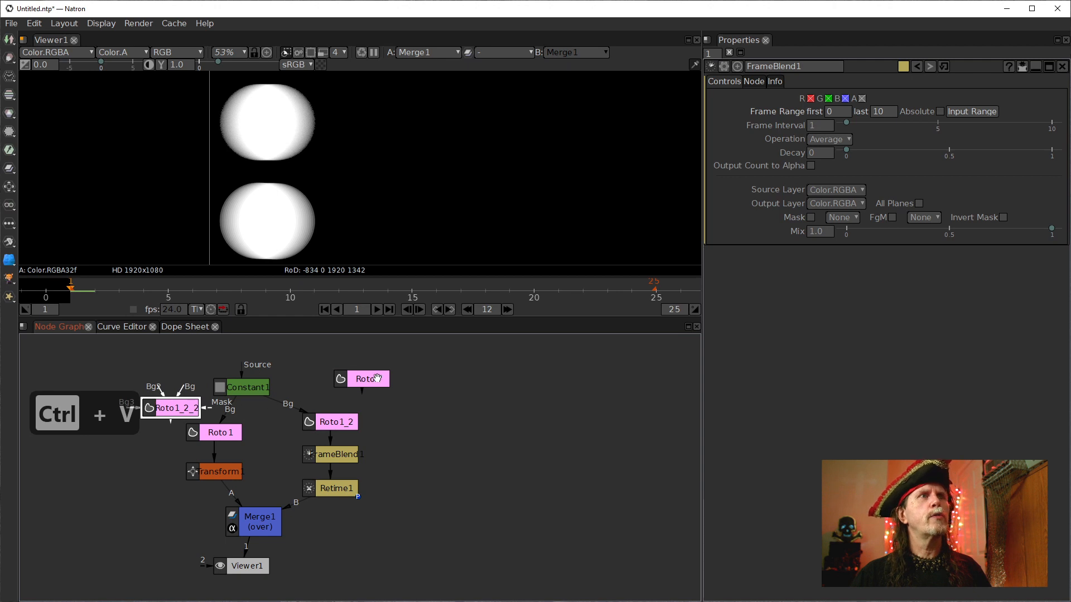
pyautogui.click(367, 379)
pyautogui.press('1')
pyautogui.moveTo(234, 566); pyautogui.dragTo(460, 543)
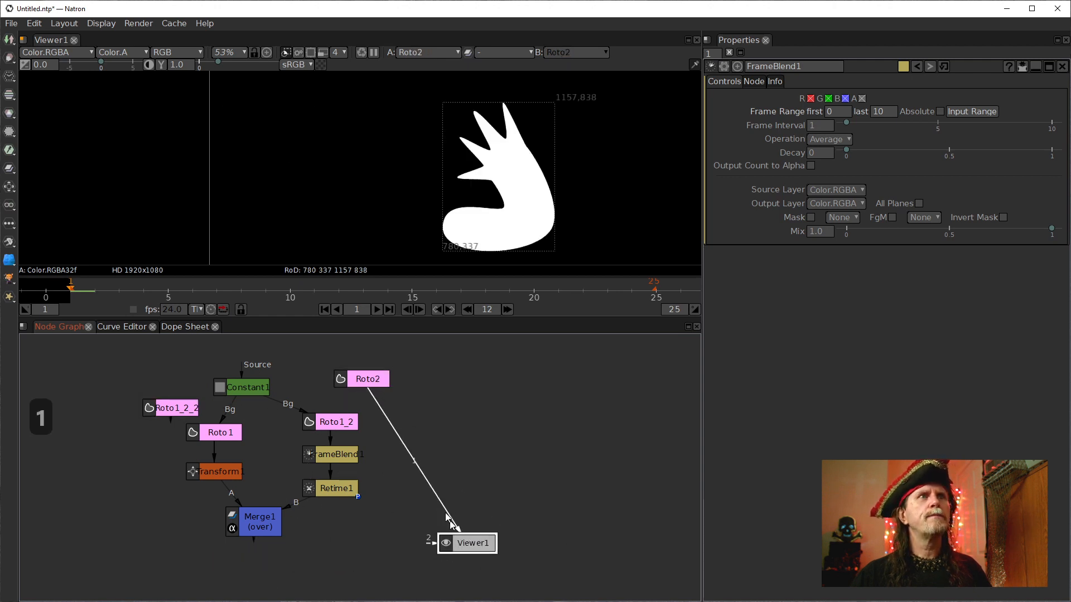
pyautogui.moveTo(377, 379); pyautogui.dragTo(484, 384)
pyautogui.moveTo(550, 404); pyautogui.dragTo(493, 417)
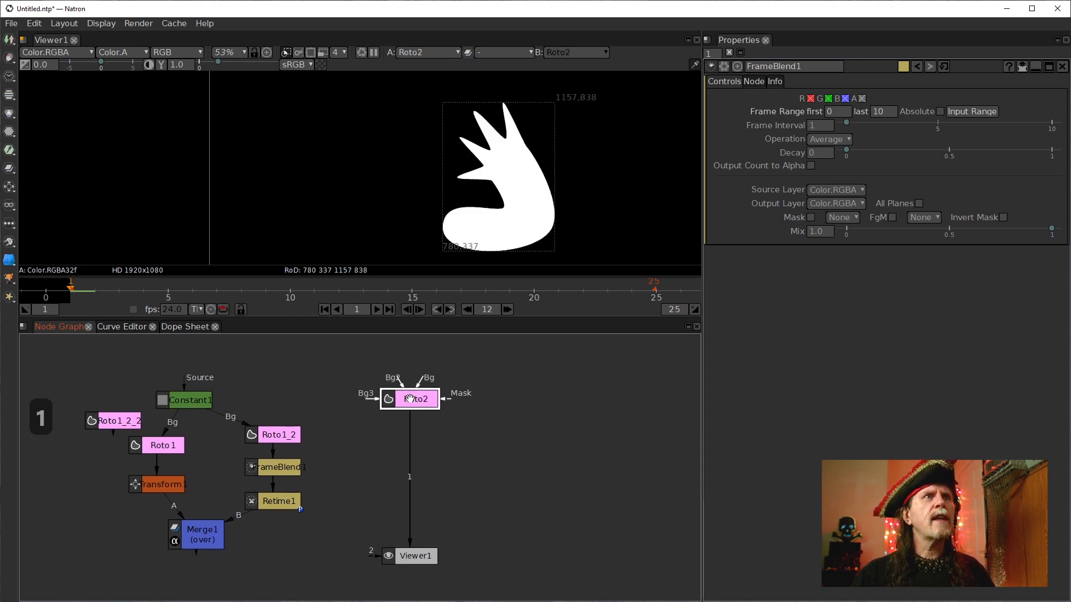
# Select the pasted roto's shape, jump to its last keyframe, and set the playback end frame to 13.
pyautogui.doubleClick(412, 401)
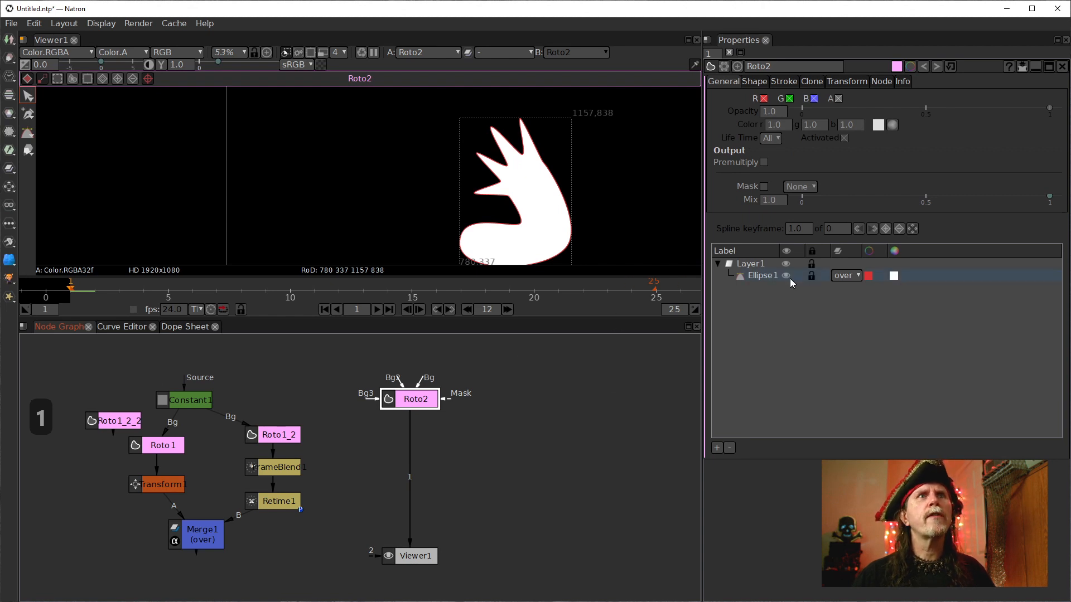
pyautogui.click(762, 278)
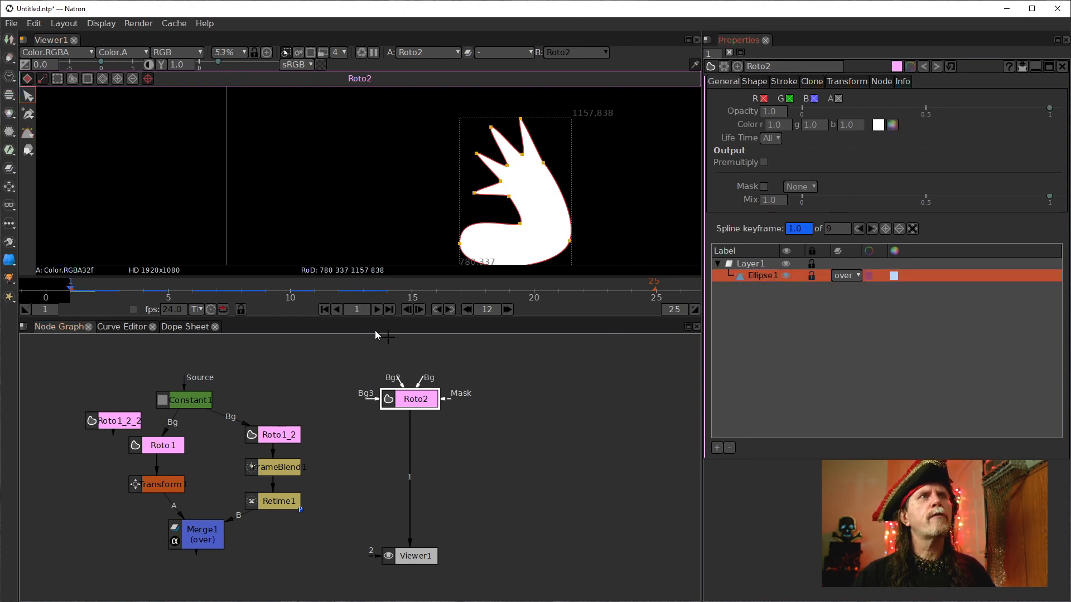
pyautogui.click(507, 310)
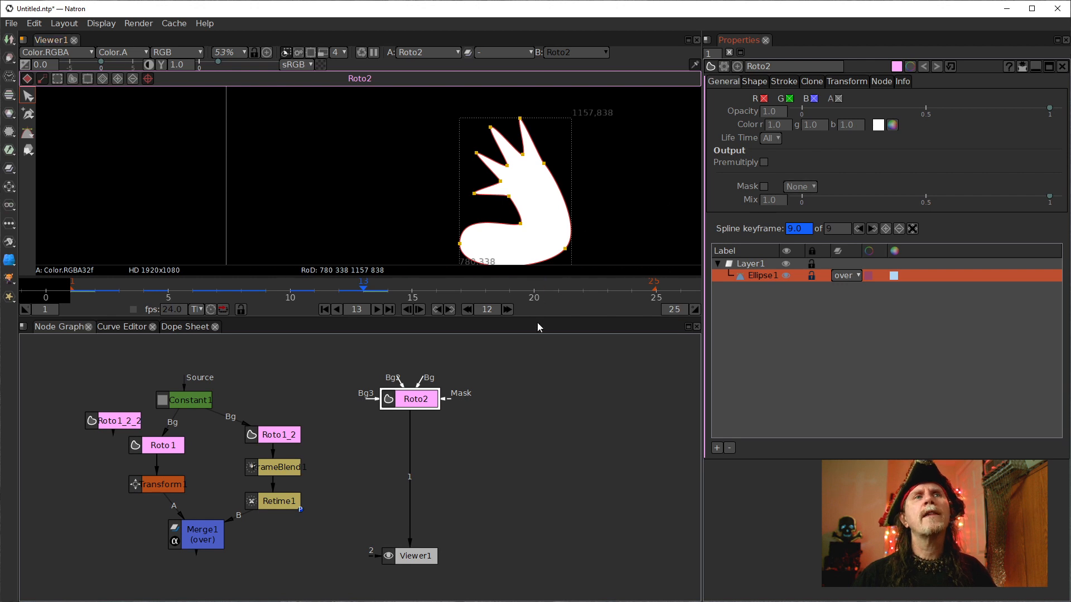
pyautogui.doubleClick(671, 310)
pyautogui.write('12')
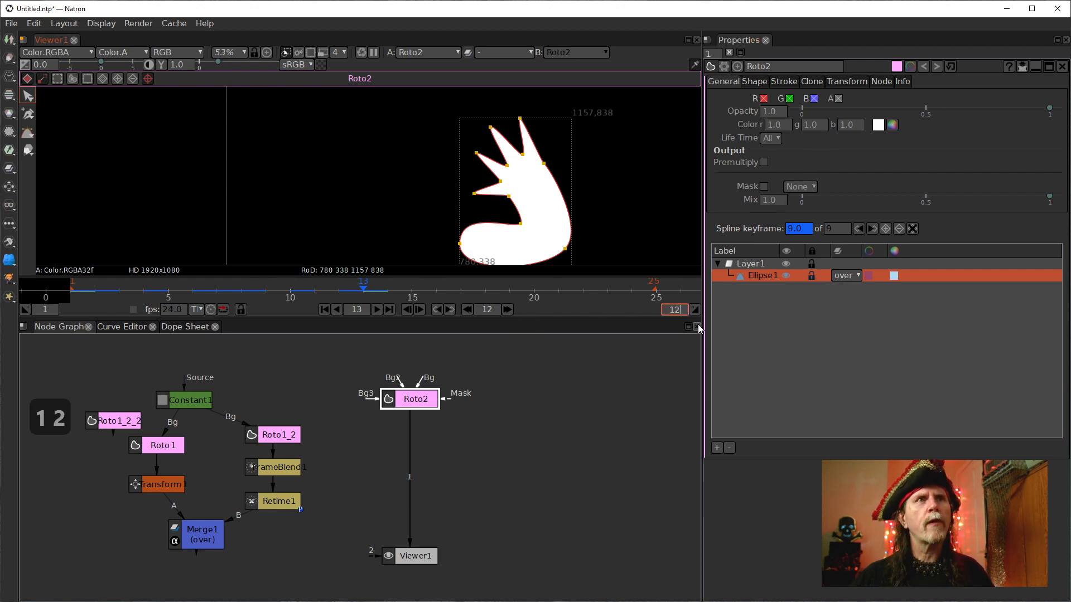
pyautogui.press('BackSpace')
pyautogui.write('3')
pyautogui.press('Return')
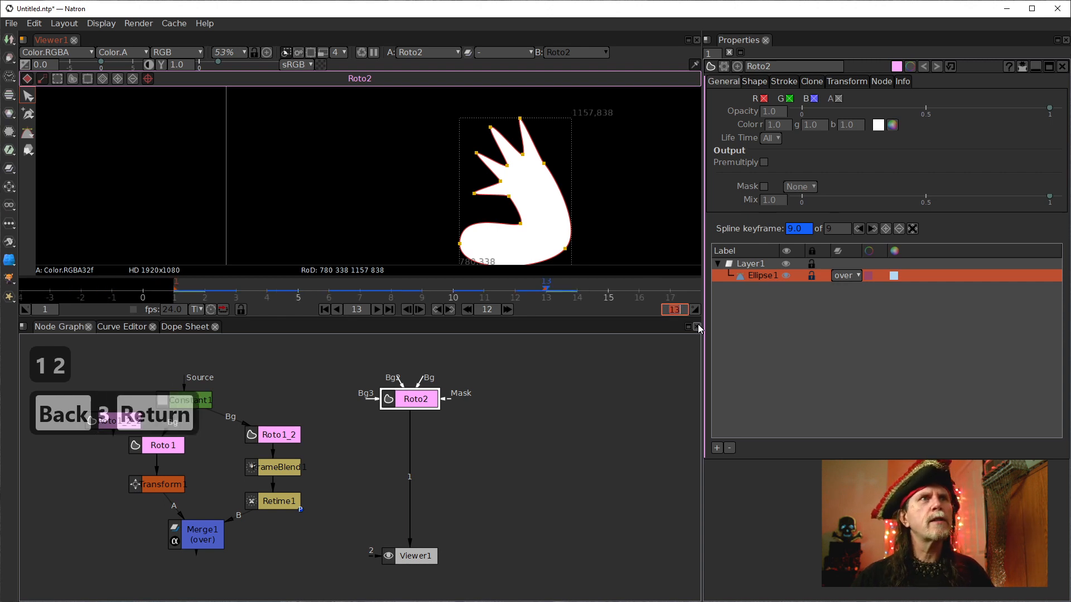
# Play and scrub through the hand shape's animation, stepping between its keyframes.
pyautogui.click(323, 310)
pyautogui.click(376, 309)
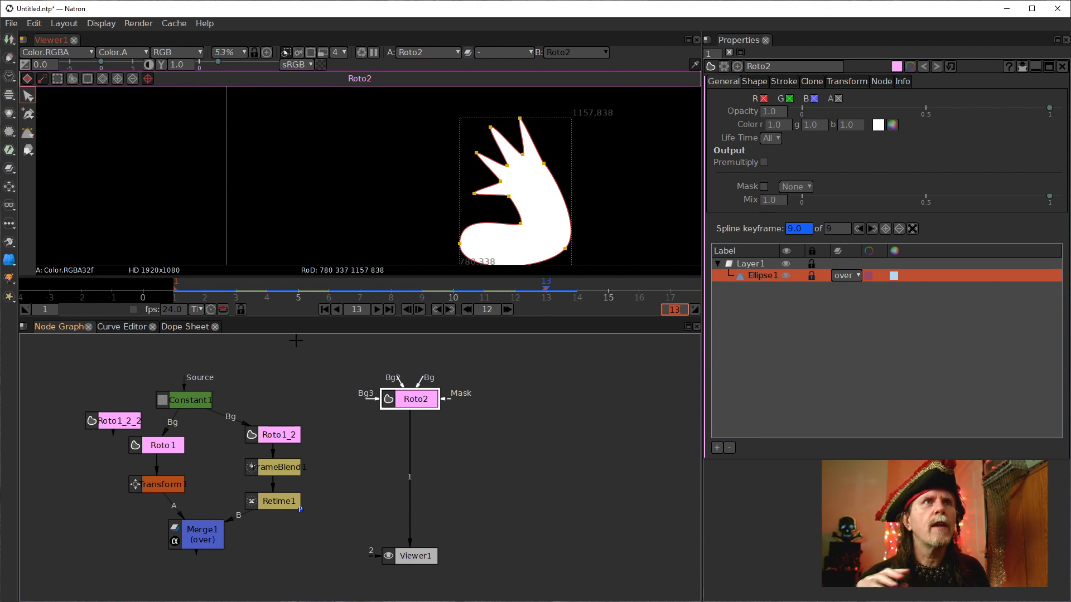
pyautogui.moveTo(609, 192); pyautogui.dragTo(579, 182)
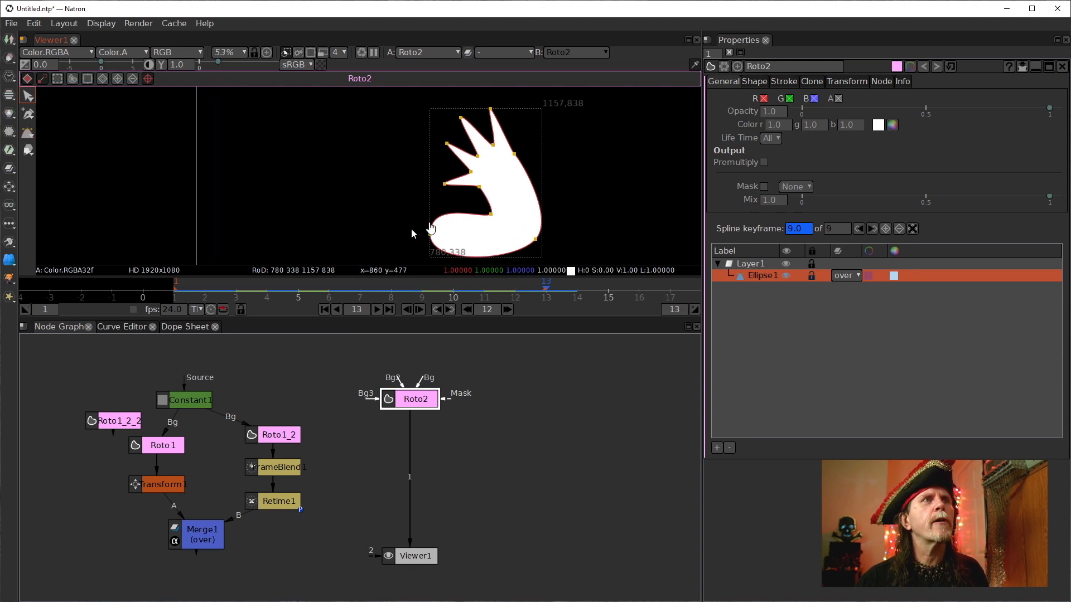
pyautogui.click(201, 285)
pyautogui.moveTo(202, 285); pyautogui.dragTo(174, 288)
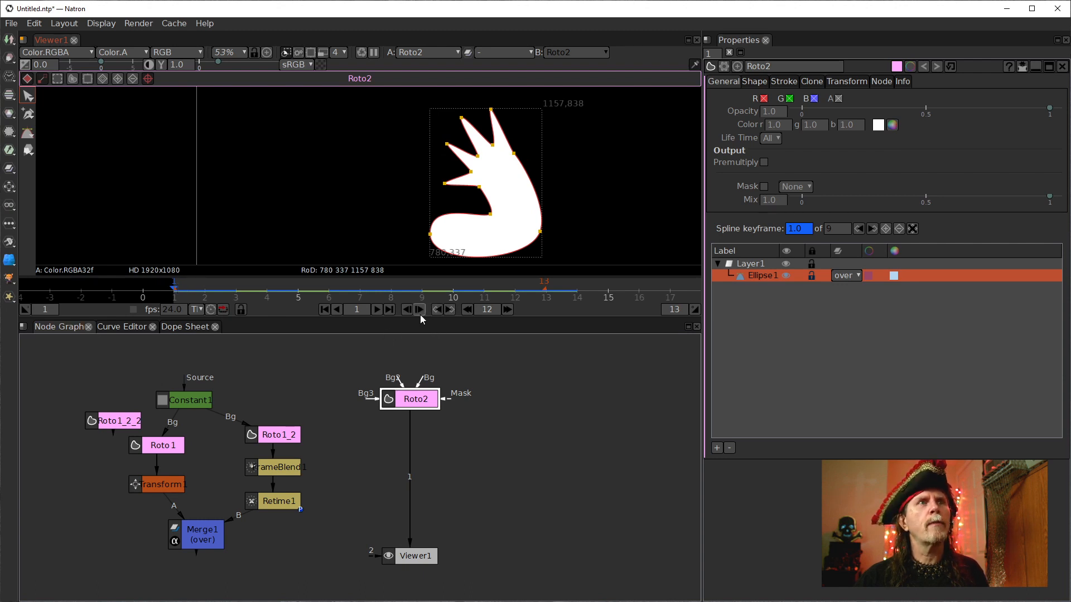
pyautogui.click(389, 309)
pyautogui.click(324, 310)
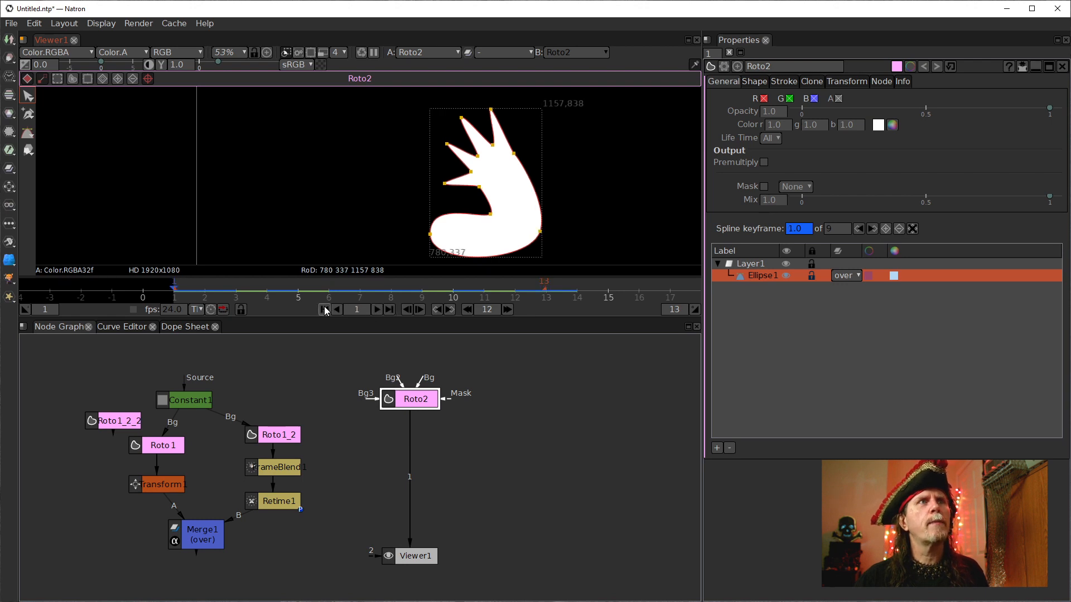
pyautogui.click(419, 309)
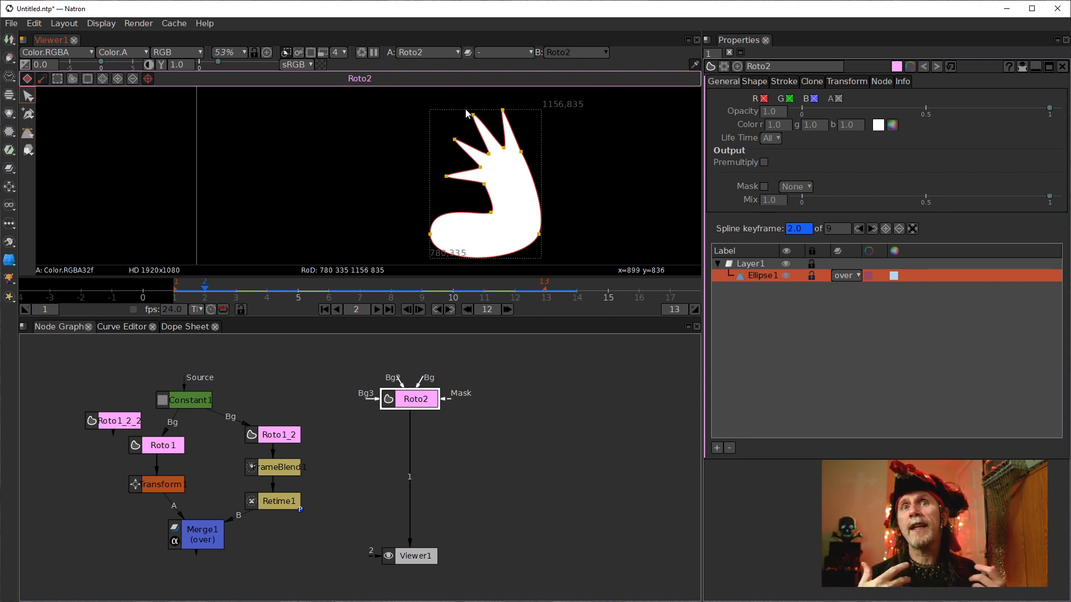
pyautogui.click(266, 292)
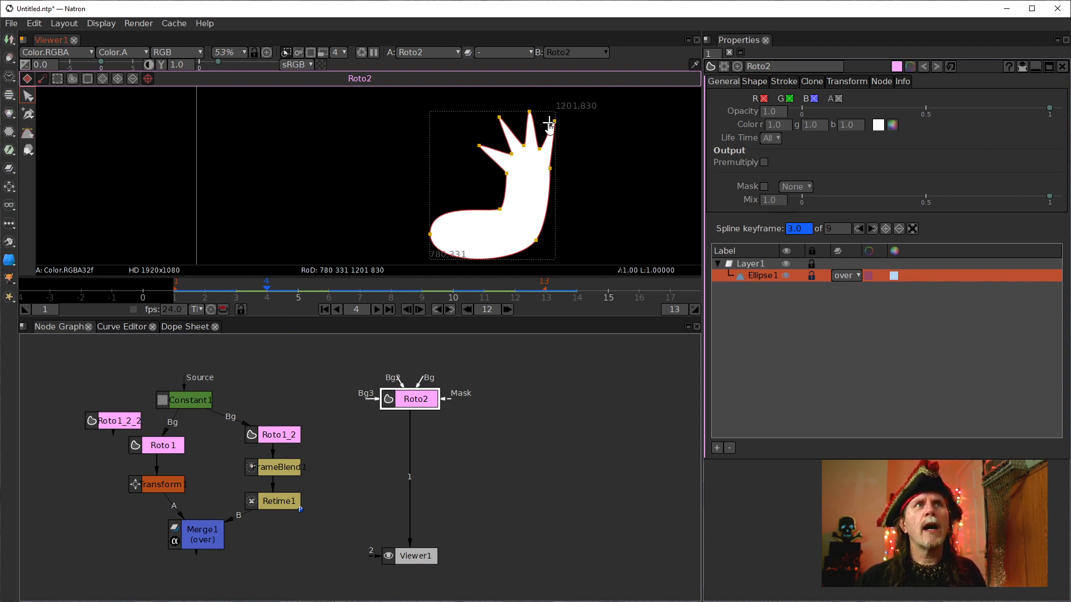
# Scrub the timeline across frames 4 to 13 and back to 1–2 to inspect the hand shape's poses, then start playback.
pyautogui.click(331, 290)
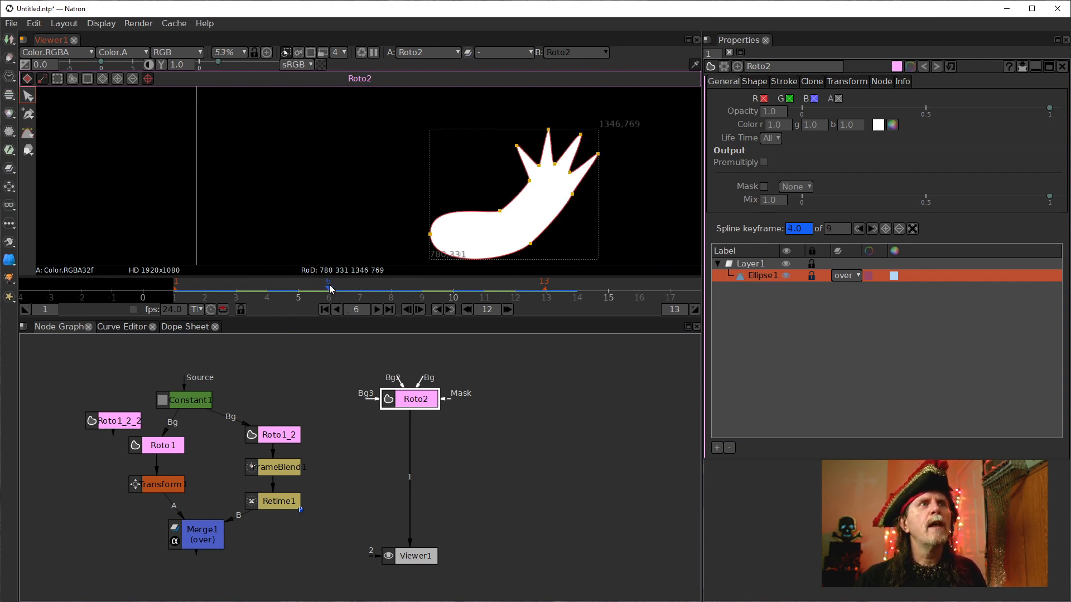
pyautogui.click(359, 290)
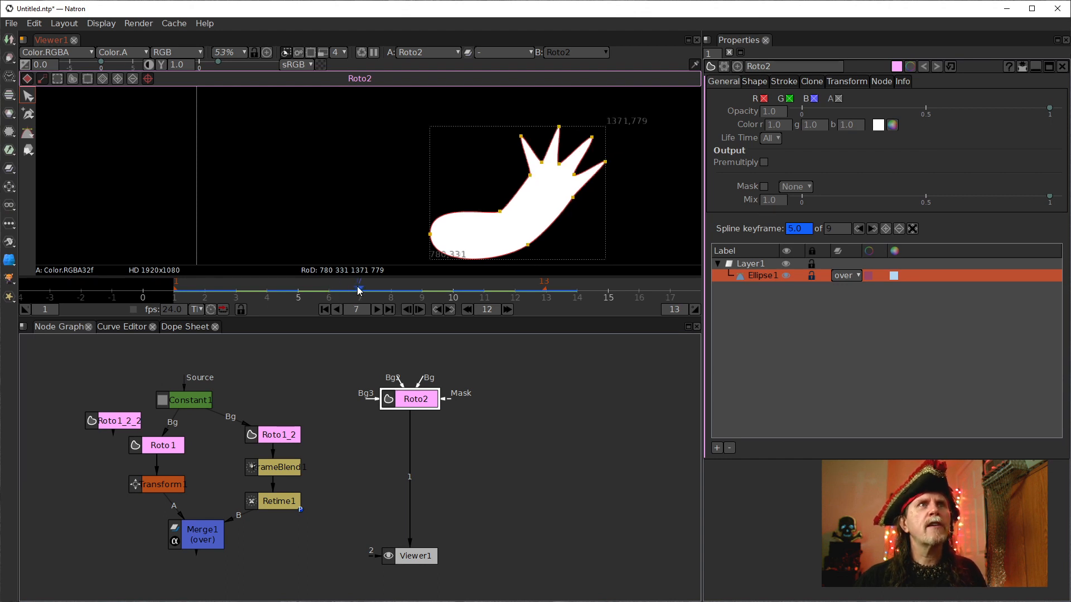
pyautogui.click(386, 290)
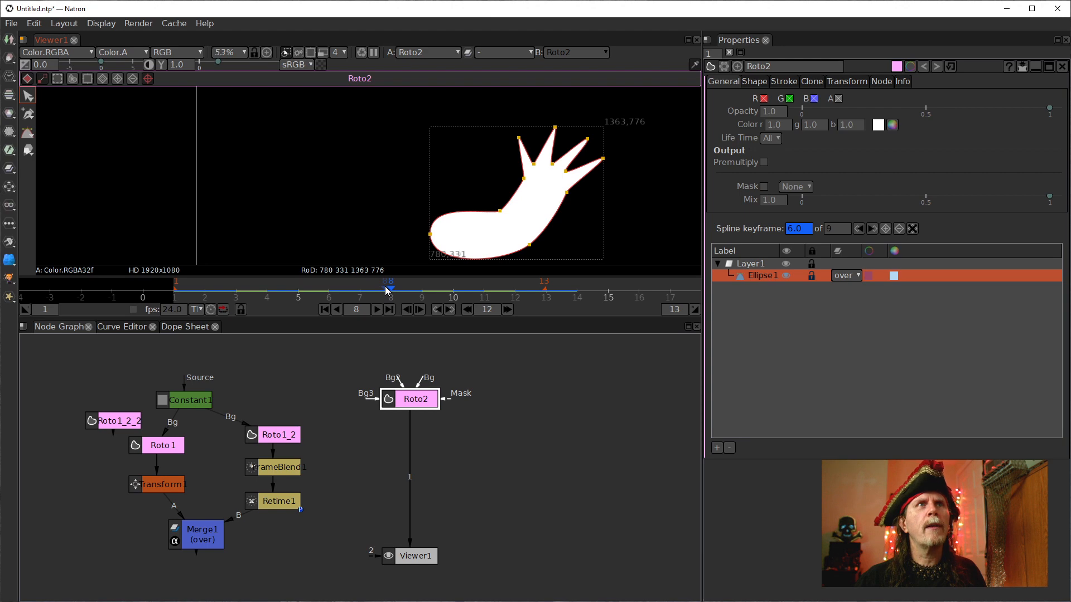
pyautogui.click(453, 291)
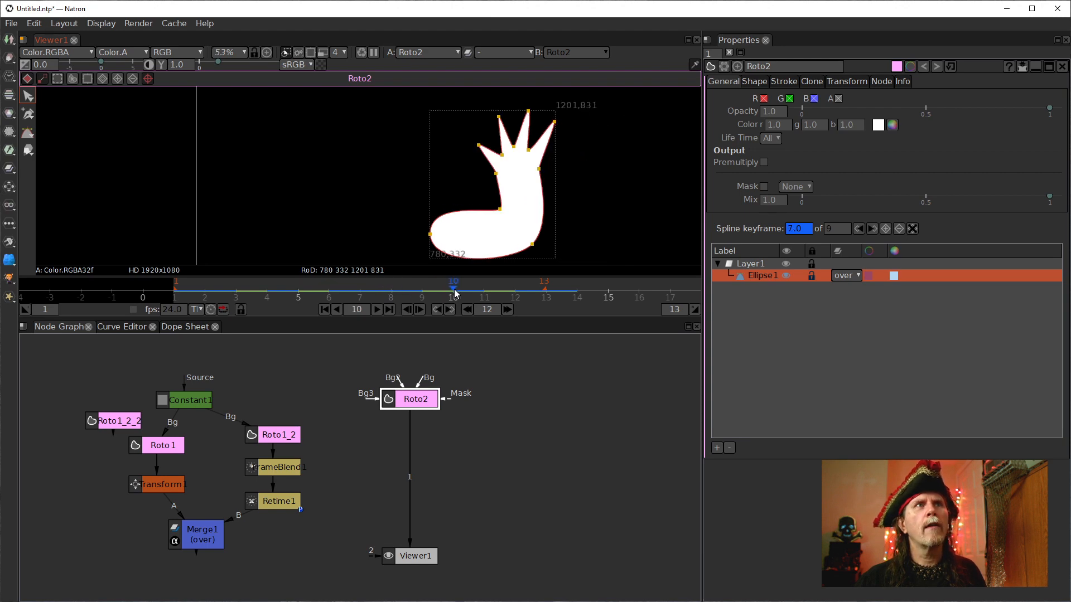
pyautogui.click(516, 287)
pyautogui.click(546, 287)
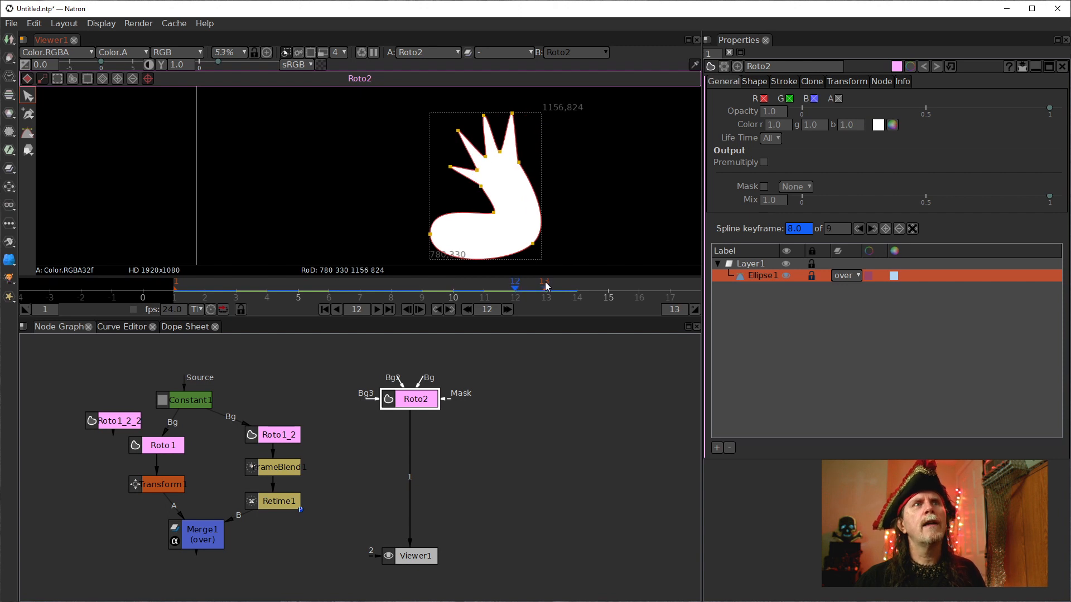
pyautogui.click(181, 287)
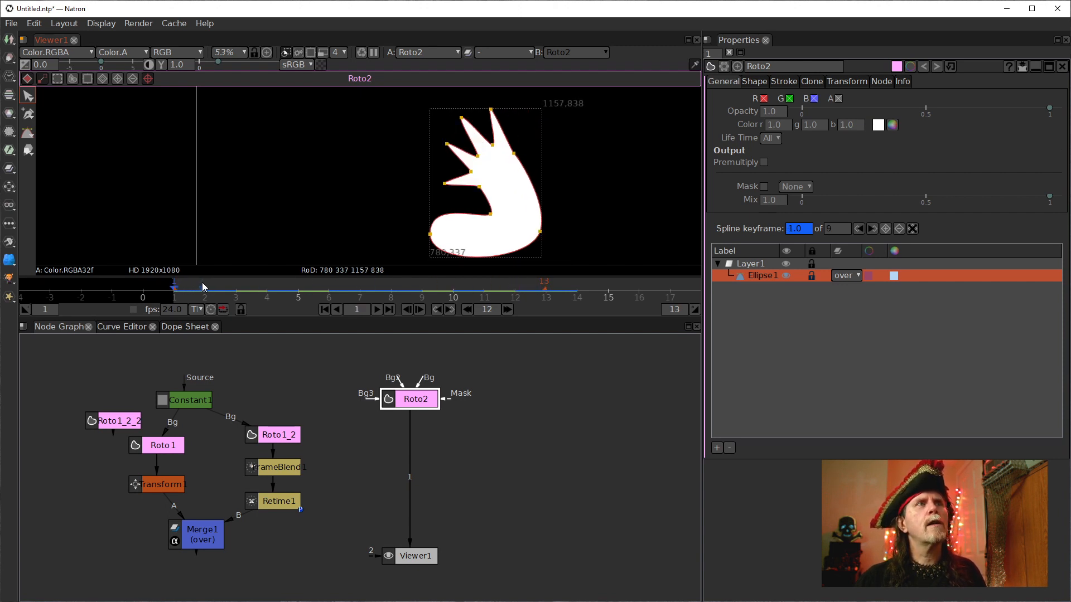
pyautogui.click(201, 283)
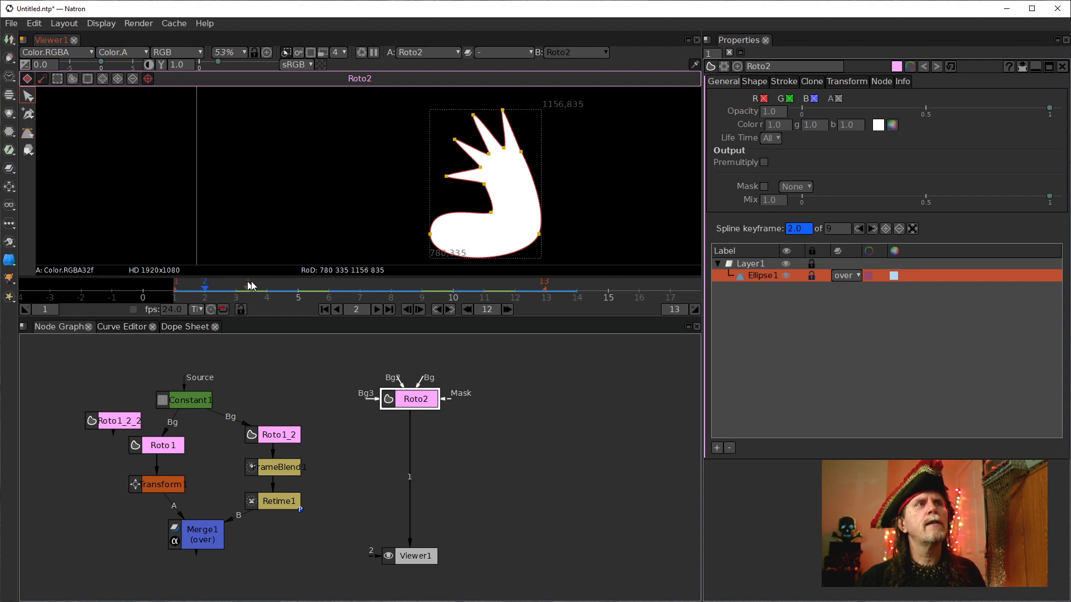
pyautogui.click(376, 310)
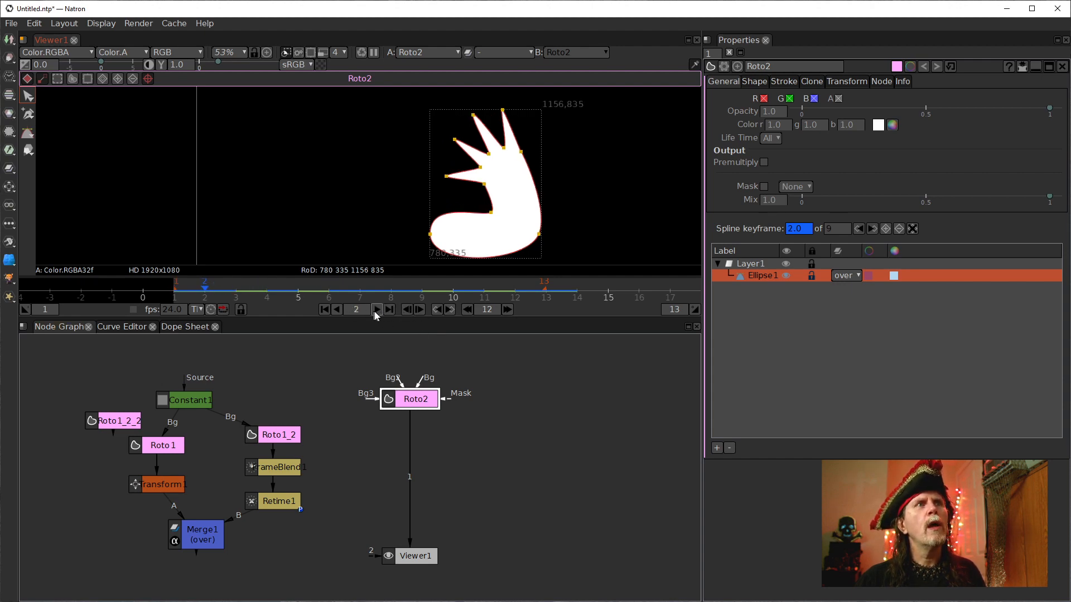
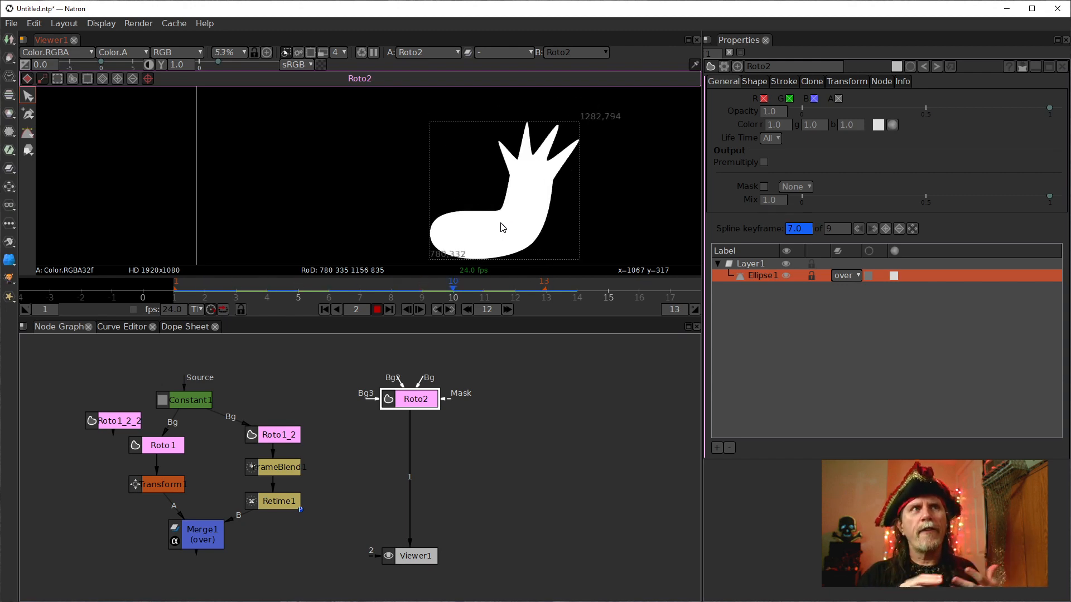
# Try reconnecting the FrameBlend's source input to Roto2, then restore it to Roto1_2.
pyautogui.click(377, 309)
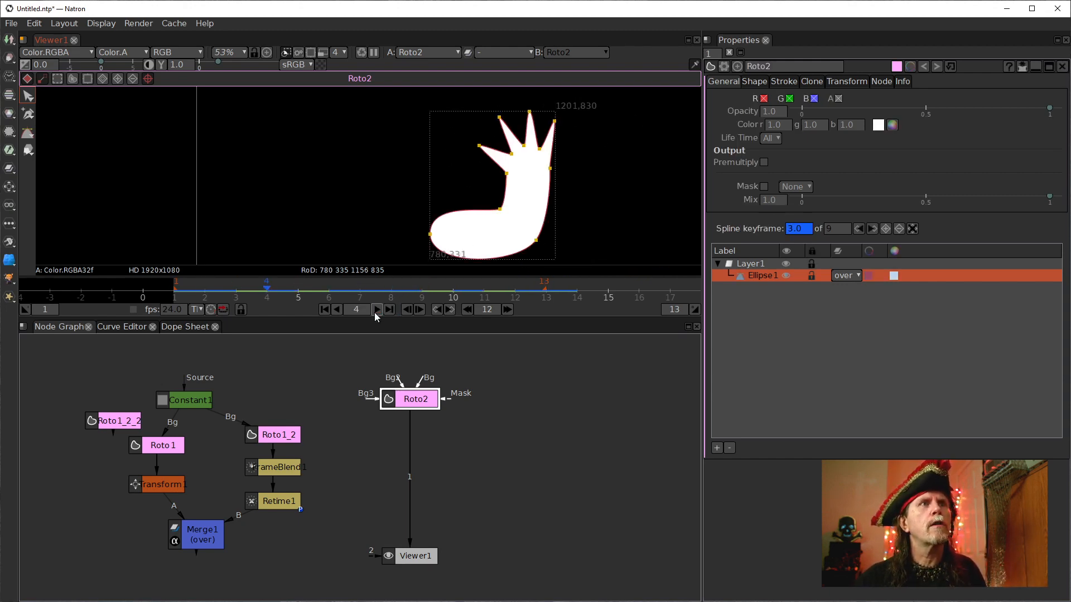
pyautogui.click(755, 280)
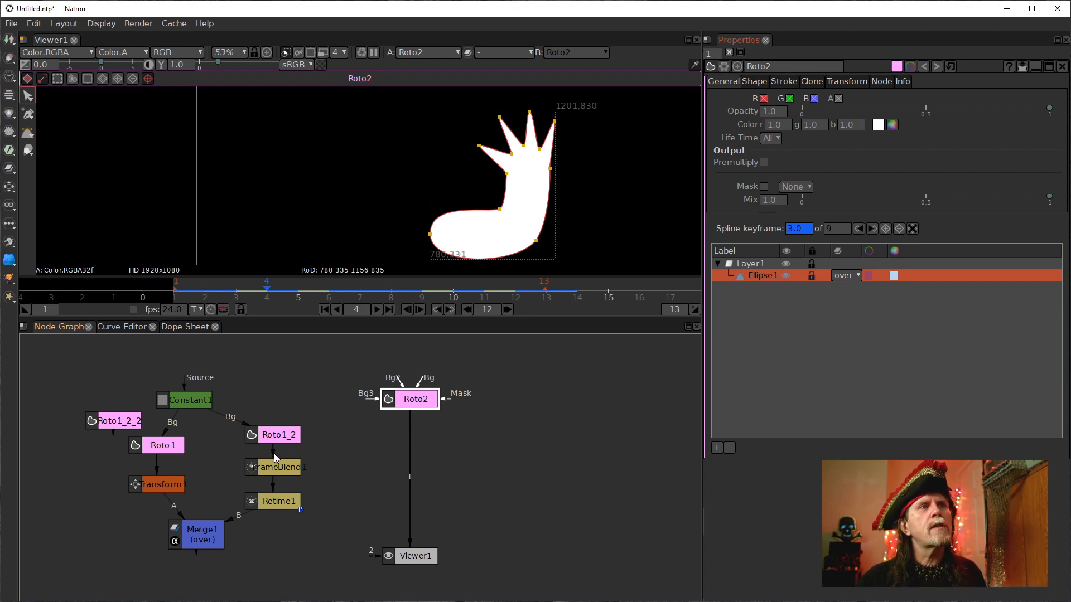
pyautogui.moveTo(272, 450); pyautogui.dragTo(411, 403)
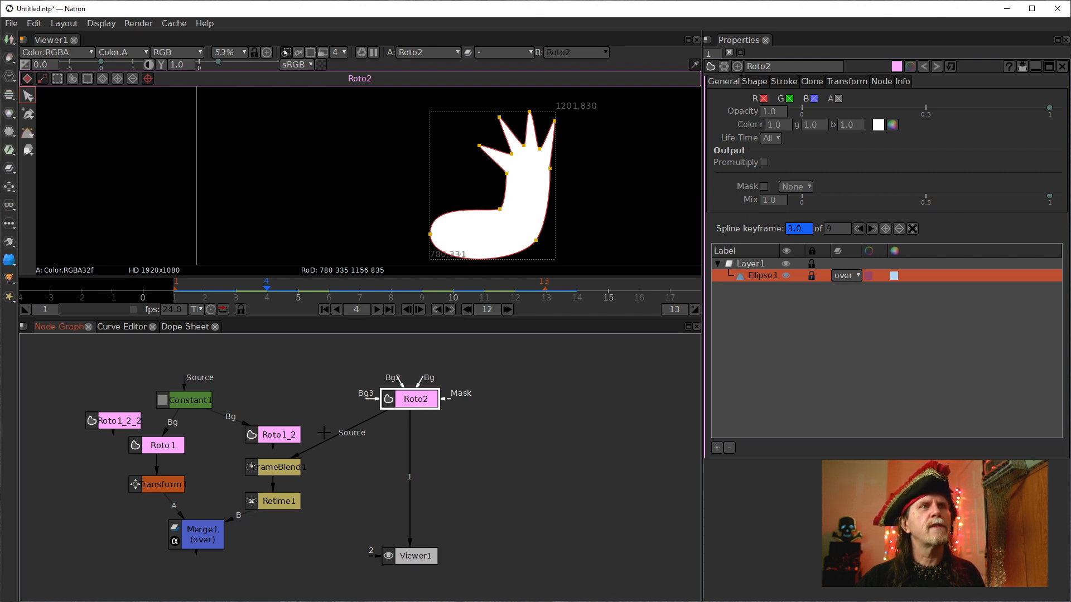
pyautogui.moveTo(323, 439); pyautogui.dragTo(278, 431)
# Duplicate the Roto2 node and connect the duplicate to the viewer.
pyautogui.moveTo(541, 440); pyautogui.dragTo(370, 475)
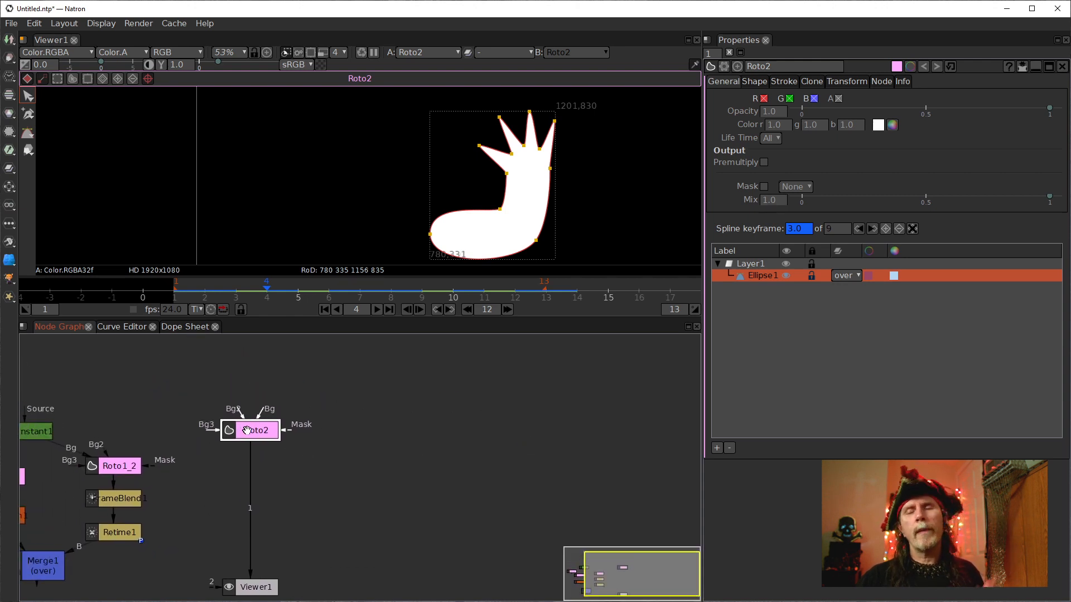
pyautogui.moveTo(254, 422); pyautogui.dragTo(254, 420)
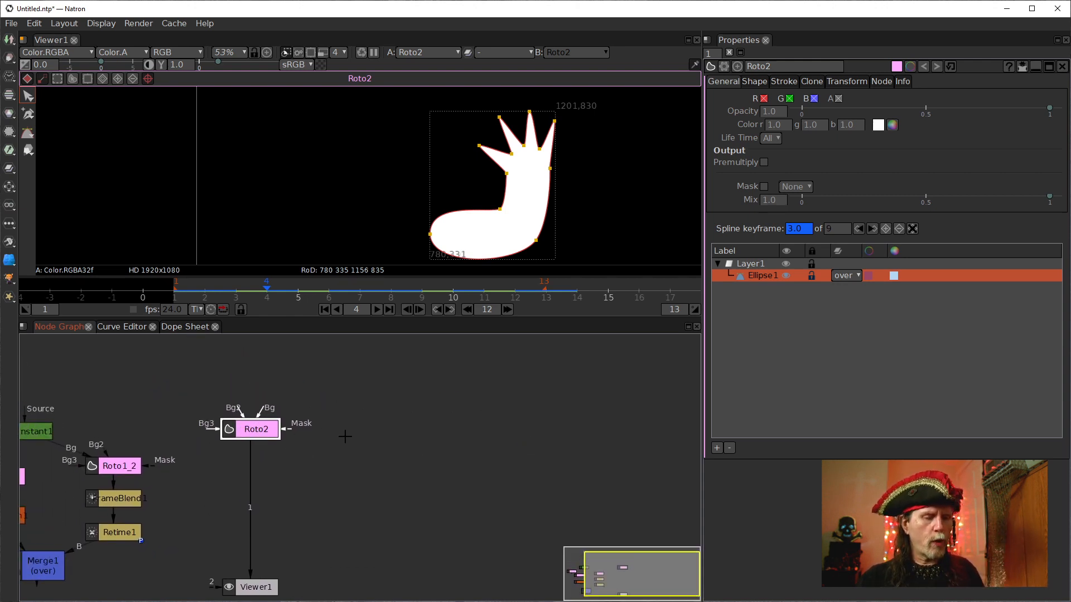
pyautogui.hotkey('alt', 'c')
pyautogui.click(338, 430)
pyautogui.moveTo(254, 484); pyautogui.dragTo(368, 436)
pyautogui.moveTo(254, 484); pyautogui.dragTo(357, 430)
# Duplicate the FrameBlend and Retime nodes and connect the copied Retime's output to the viewer.
pyautogui.moveTo(76, 491)
pyautogui.mouseDown()
pyautogui.moveTo(172, 552)
pyautogui.moveTo(64, 478)
pyautogui.mouseUp()
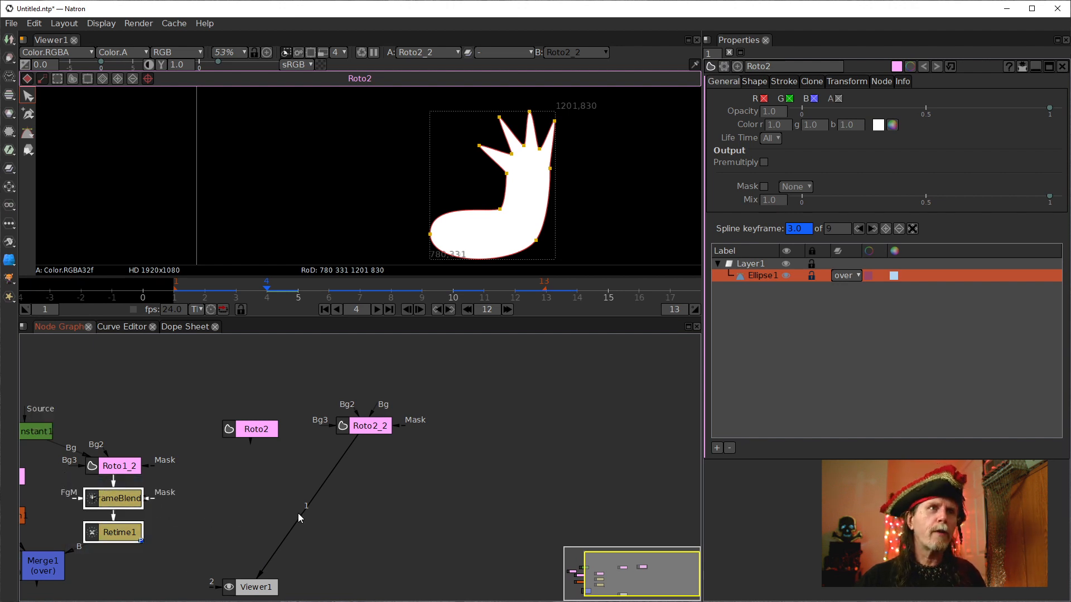
pyautogui.hotkey('alt', 'c')
pyautogui.moveTo(375, 456); pyautogui.dragTo(363, 420)
pyautogui.moveTo(292, 534); pyautogui.dragTo(377, 536)
pyautogui.moveTo(458, 536); pyautogui.dragTo(446, 495)
pyautogui.moveTo(379, 494); pyautogui.dragTo(364, 495)
pyautogui.click(457, 460)
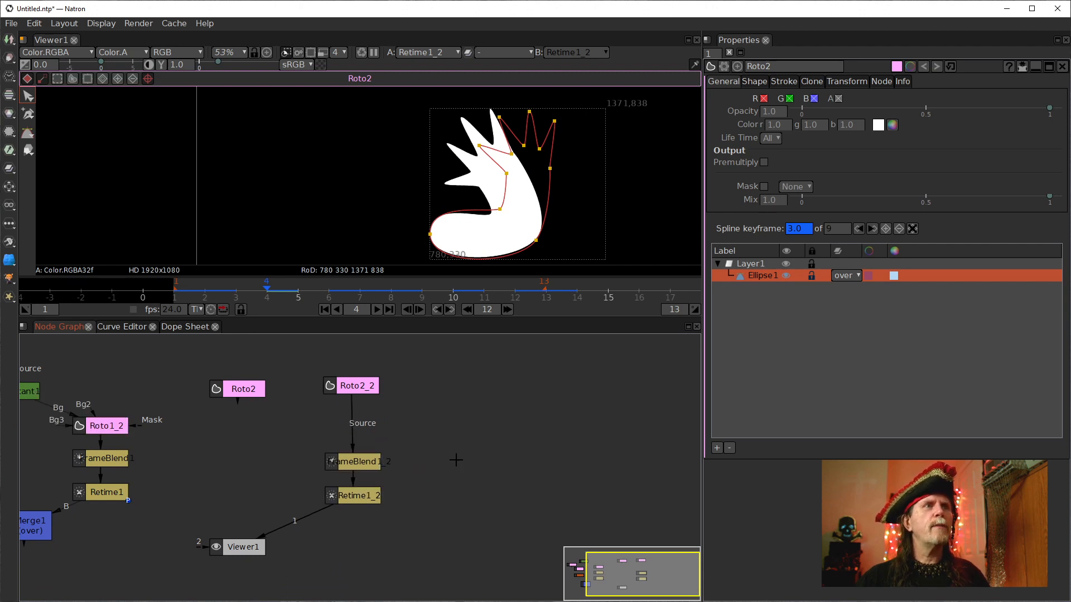
# Feed the duplicate roto node into the copied FrameBlend's source input.
pyautogui.click(351, 389)
pyautogui.moveTo(370, 389); pyautogui.dragTo(372, 389)
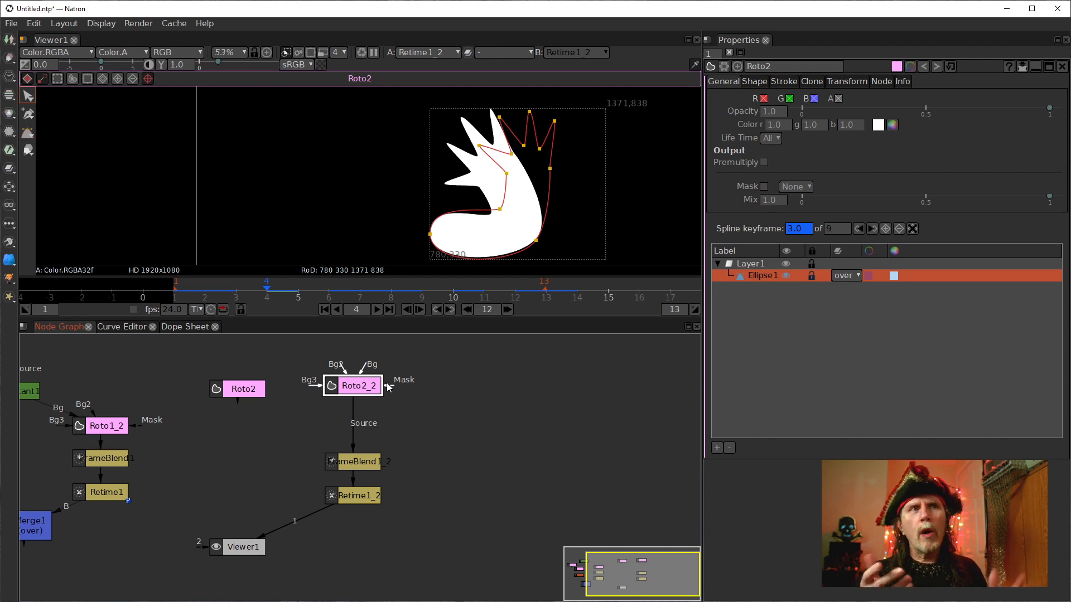
pyautogui.click(358, 389)
pyautogui.moveTo(357, 385); pyautogui.dragTo(357, 387)
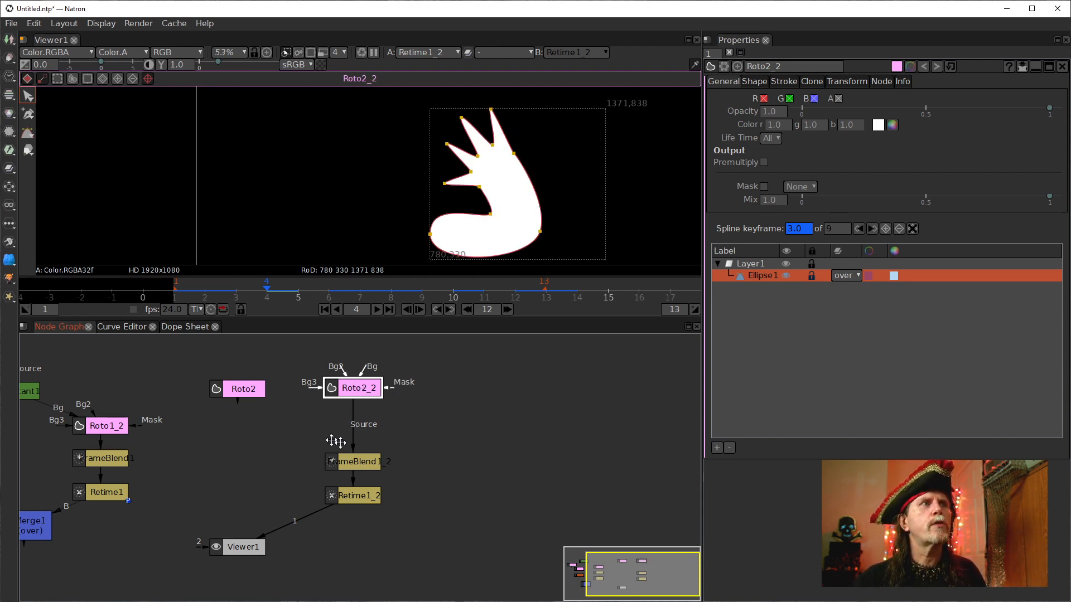
# Step forward through the duplicate roto's keyframes in the viewer and return to frame 1.
pyautogui.moveTo(228, 431); pyautogui.dragTo(355, 464)
pyautogui.moveTo(128, 422); pyautogui.dragTo(293, 373)
pyautogui.click(502, 419)
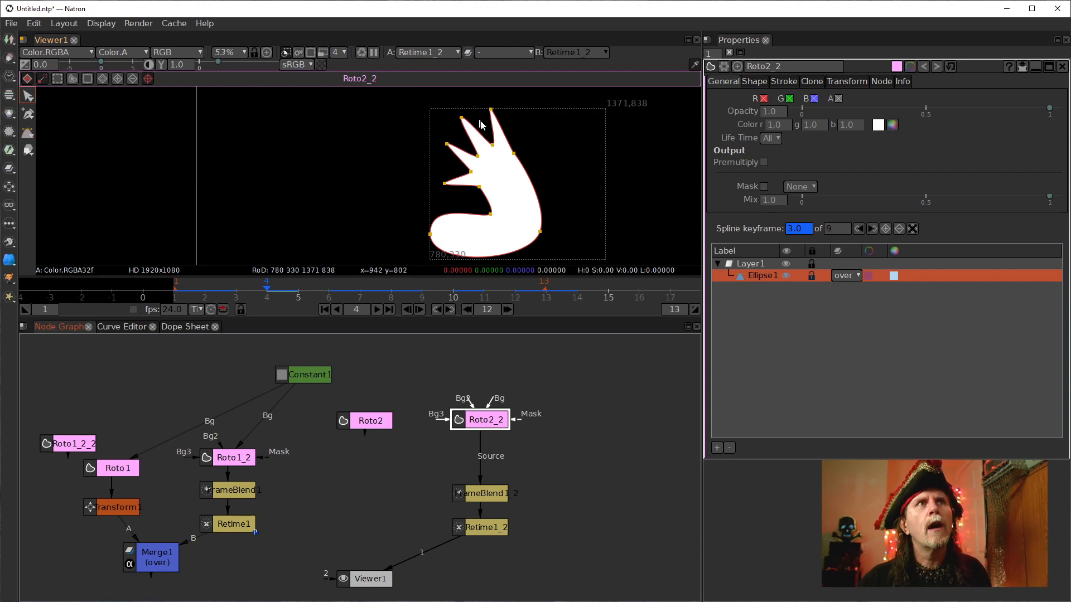
pyautogui.click(421, 313)
pyautogui.click(422, 313)
pyautogui.click(422, 313)
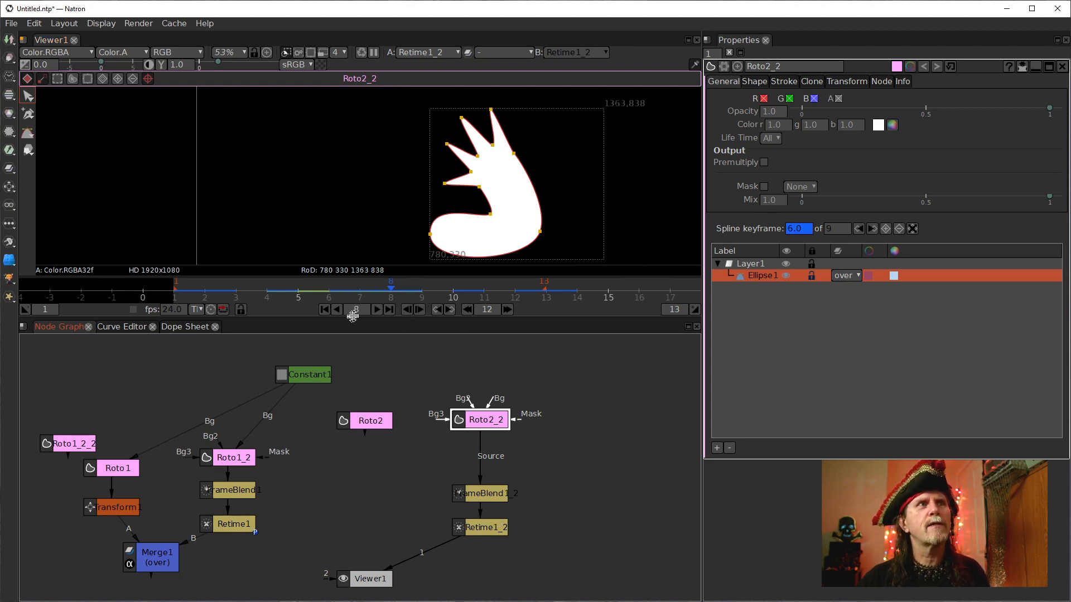
pyautogui.click(328, 311)
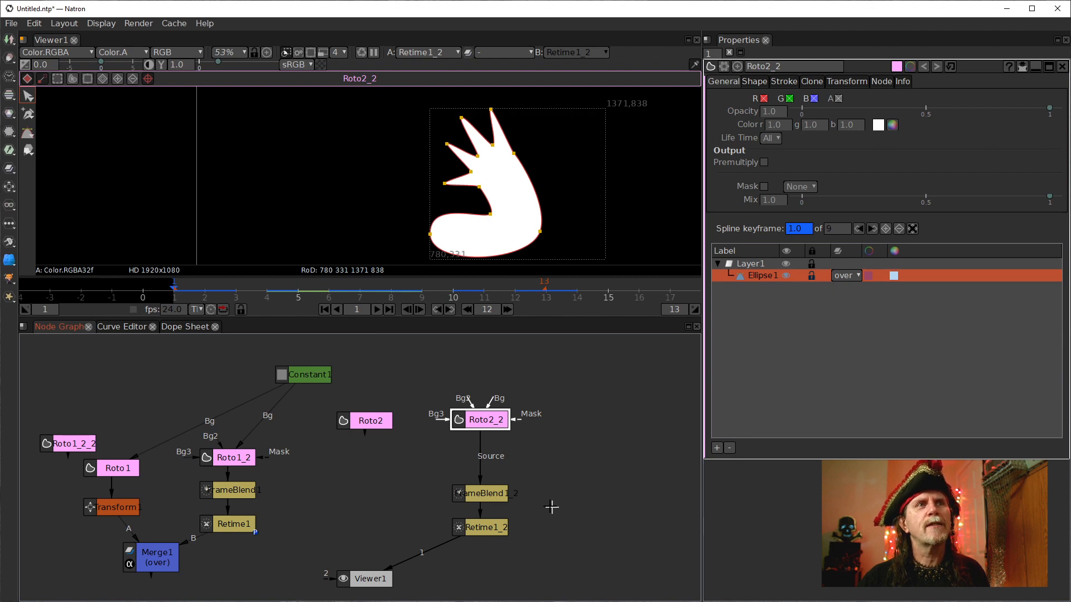
# Disable the copied FrameBlend and Retime nodes and step through the frames to preview the plain roto animation.
pyautogui.moveTo(432, 471); pyautogui.dragTo(544, 577)
pyautogui.press('d')
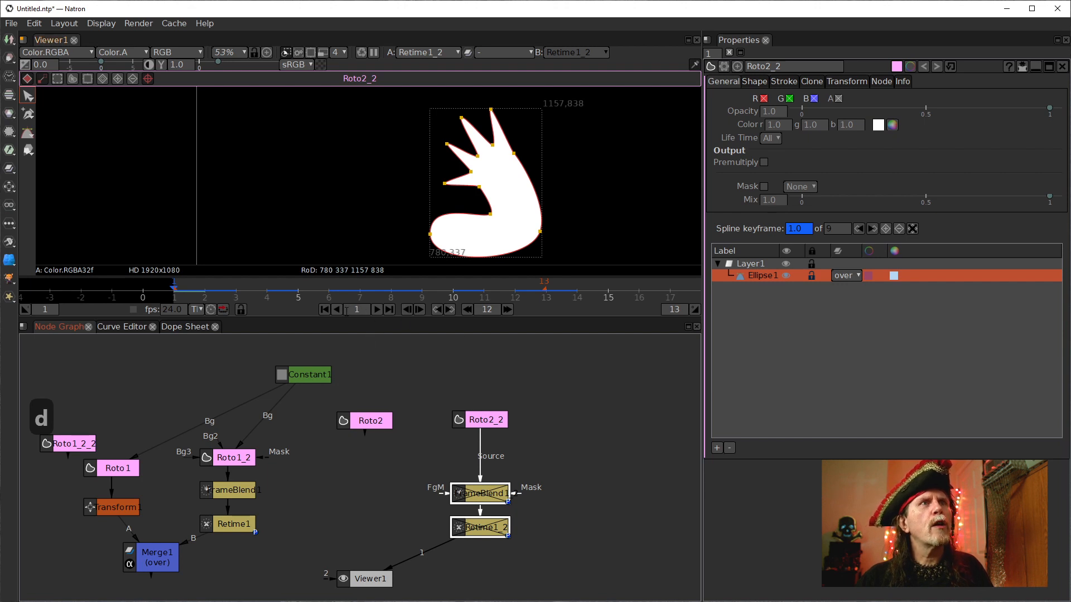
pyautogui.click(422, 309)
pyautogui.click(419, 309)
pyautogui.click(419, 309)
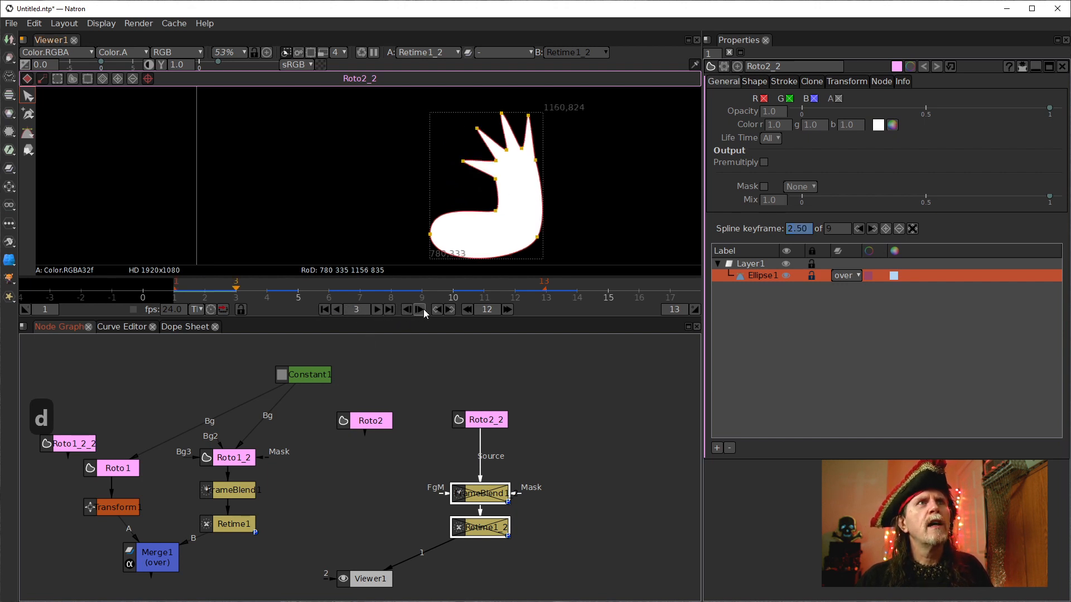
pyautogui.click(419, 309)
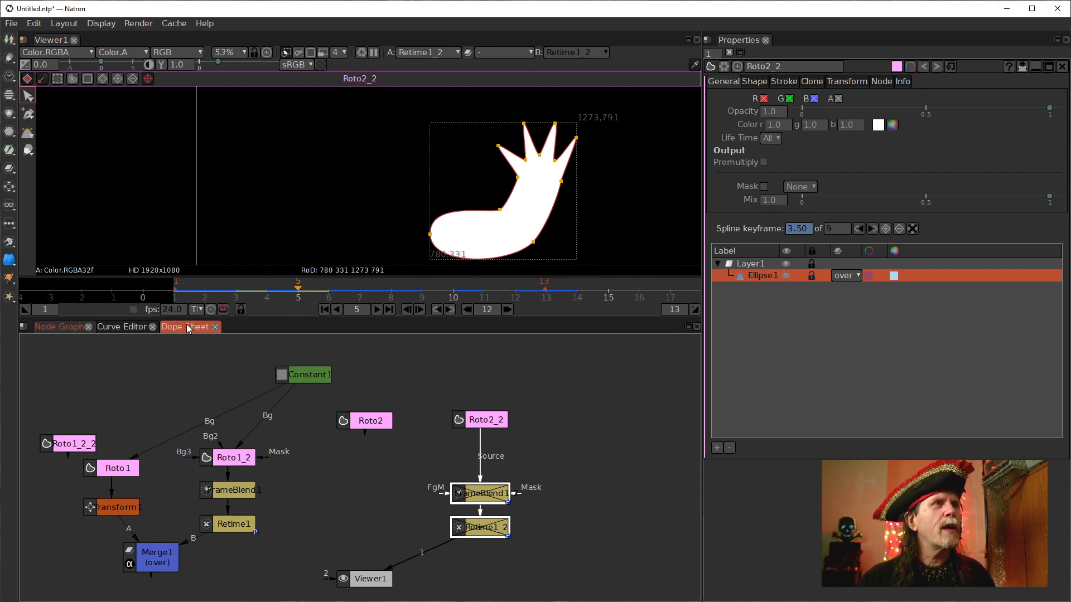
# Open the duplicate roto's Ellipse1 Animation curve in the Curve Editor and frame it.
pyautogui.click(132, 328)
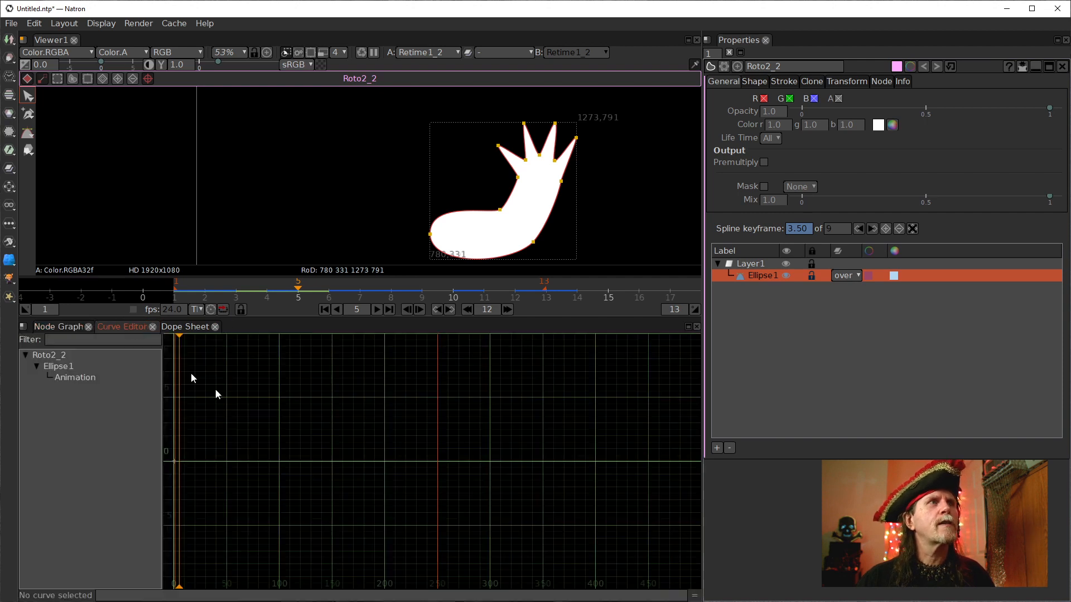
pyautogui.click(78, 377)
pyautogui.moveTo(310, 451); pyautogui.dragTo(491, 485)
pyautogui.scroll(6, 405, 484)
pyautogui.moveTo(380, 455); pyautogui.dragTo(456, 524)
pyautogui.scroll(-3, 441, 513)
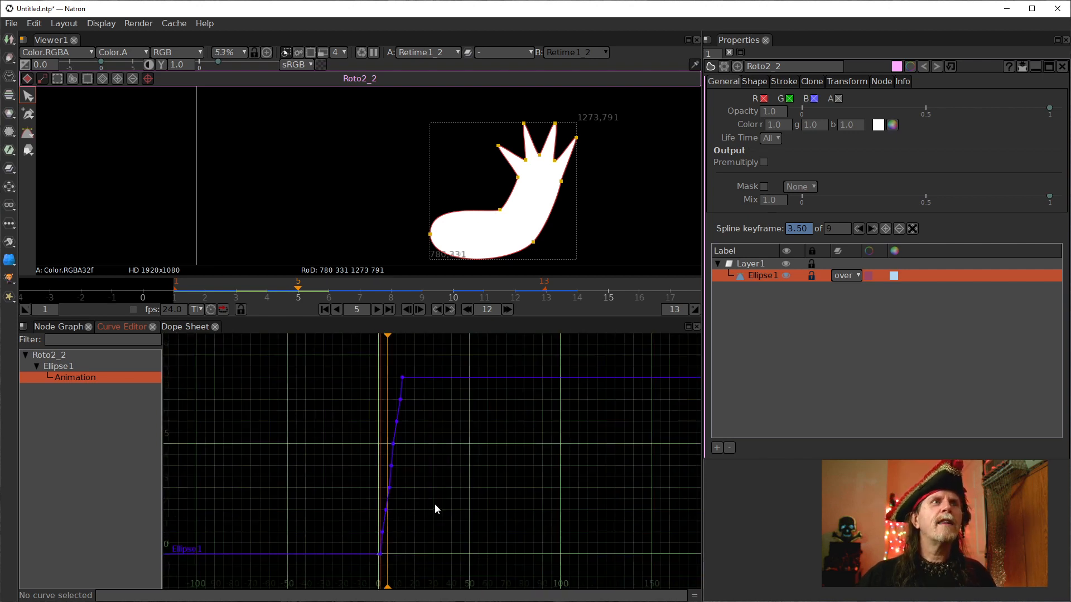
pyautogui.press('f')
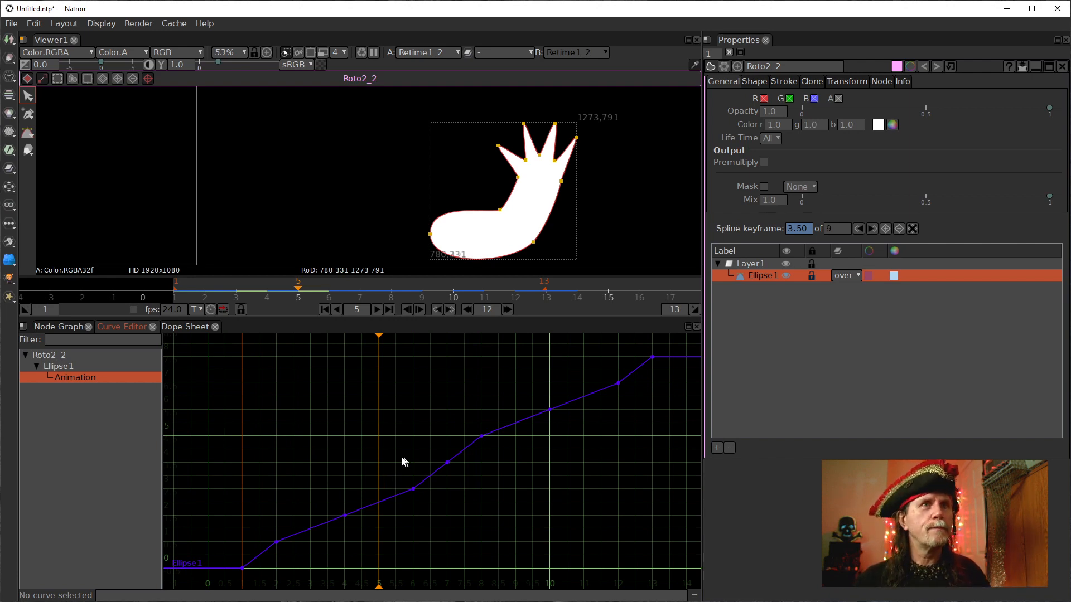
# Select all keyframes on the Animation curve and set the current frame to 260.
pyautogui.scroll(-6, 389, 477)
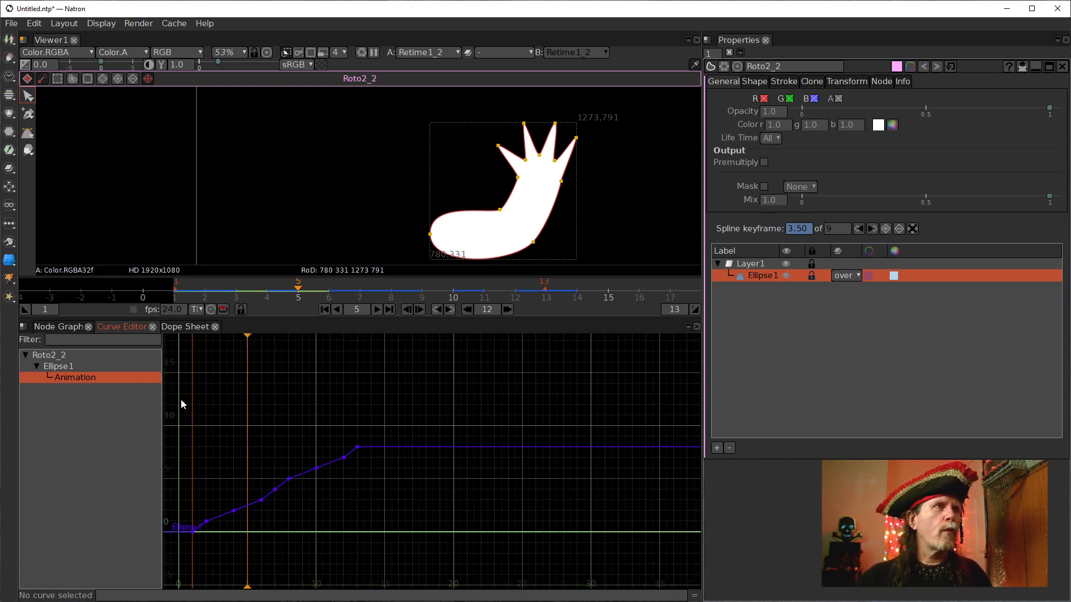
pyautogui.moveTo(445, 406); pyautogui.dragTo(165, 589)
pyautogui.moveTo(548, 516); pyautogui.dragTo(476, 496)
pyautogui.scroll(-4, 513, 507)
pyautogui.click(361, 309)
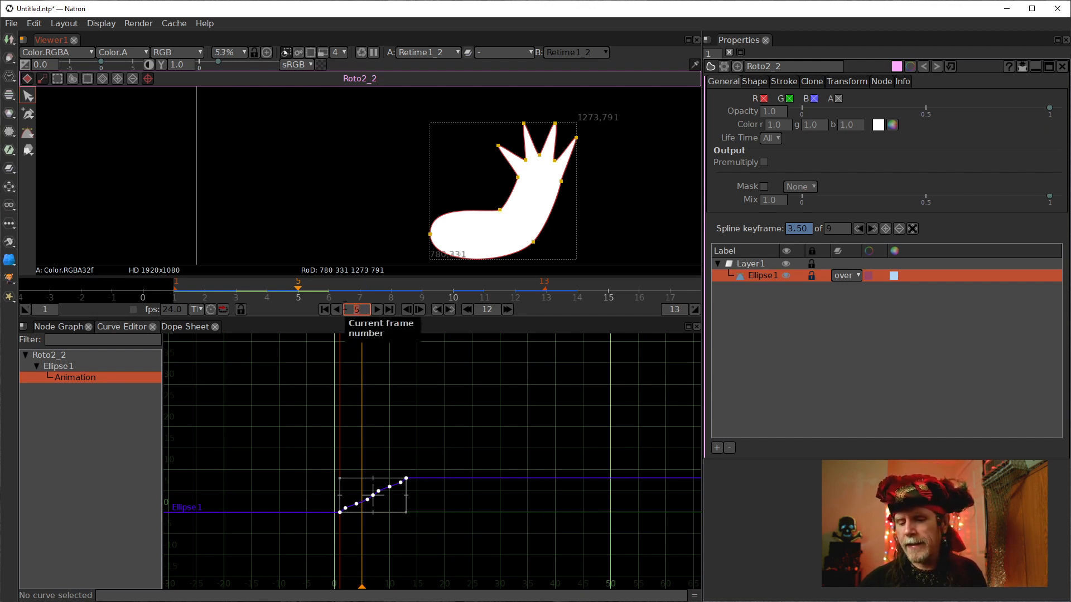
pyautogui.write('260')
pyautogui.press('Return')
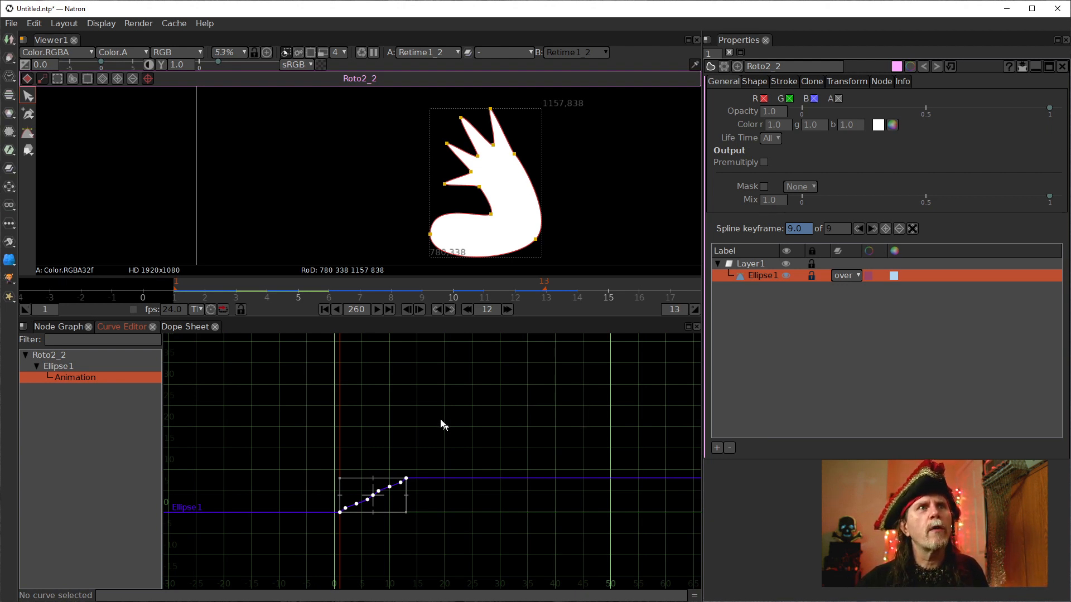
# Stretch the selected keyframes so the last one reaches about frame 260.
pyautogui.scroll(-3, 580, 421)
pyautogui.moveTo(594, 425); pyautogui.dragTo(467, 441)
pyautogui.scroll(-3, 254, 400)
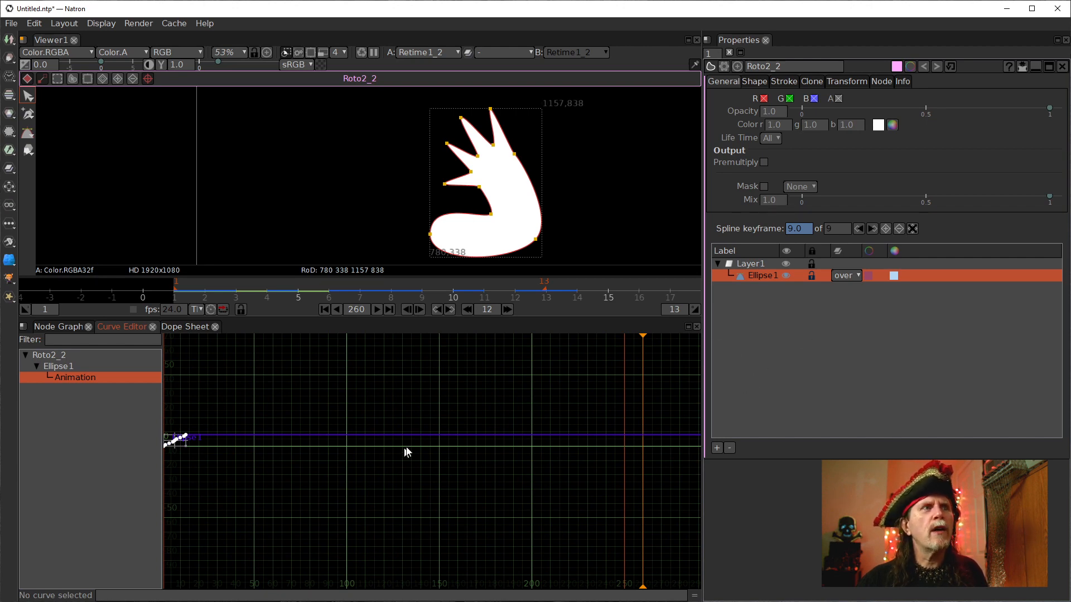
pyautogui.moveTo(287, 460); pyautogui.dragTo(228, 449)
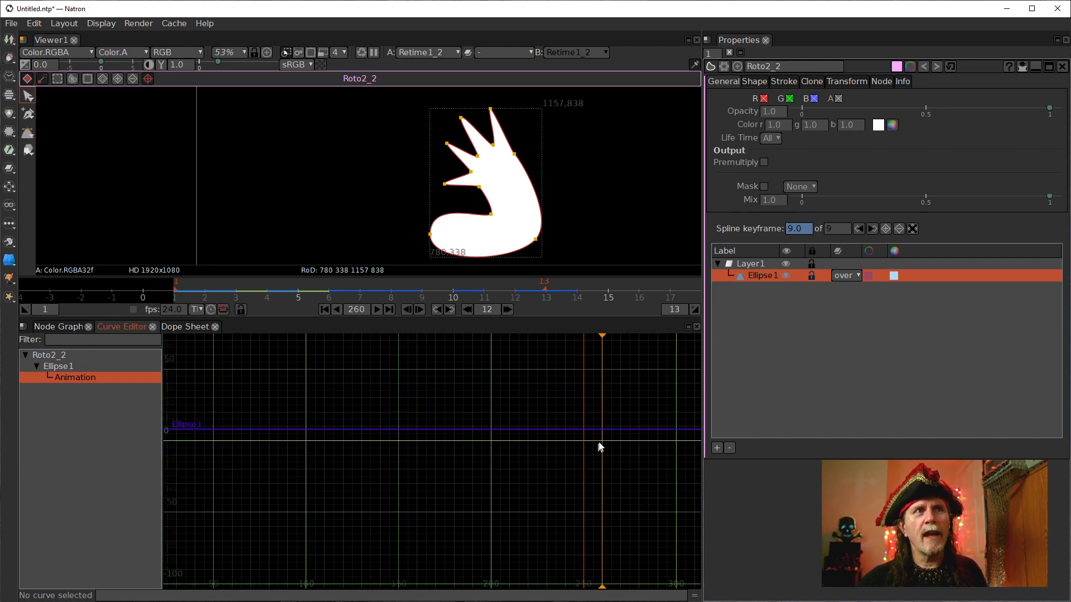
pyautogui.moveTo(493, 444)
pyautogui.mouseDown()
pyautogui.moveTo(543, 447)
pyautogui.moveTo(485, 459)
pyautogui.mouseUp()
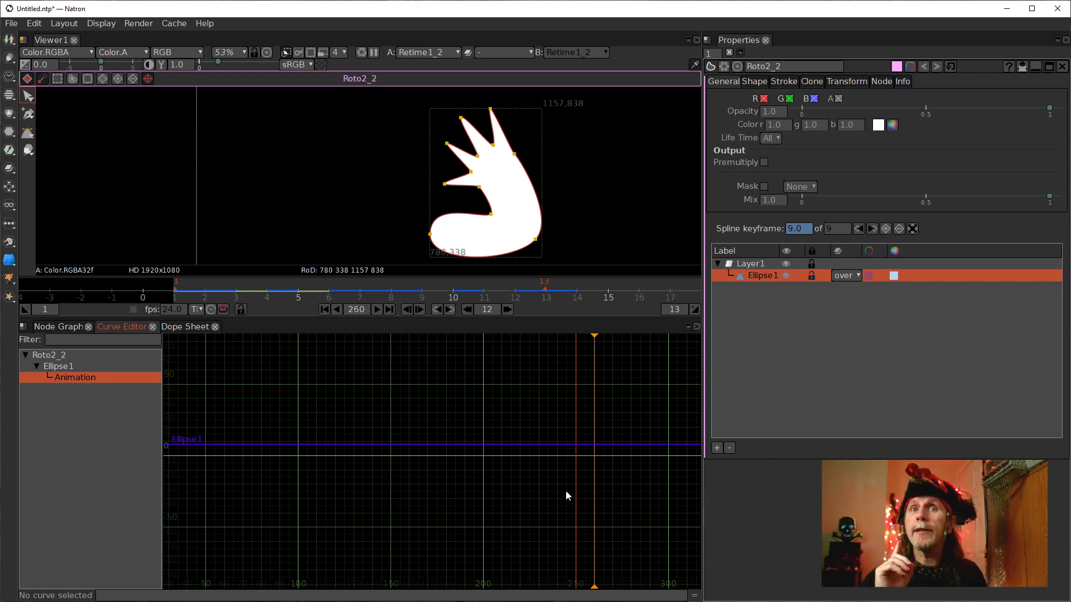
pyautogui.moveTo(353, 460); pyautogui.dragTo(457, 474)
pyautogui.scroll(4, 339, 480)
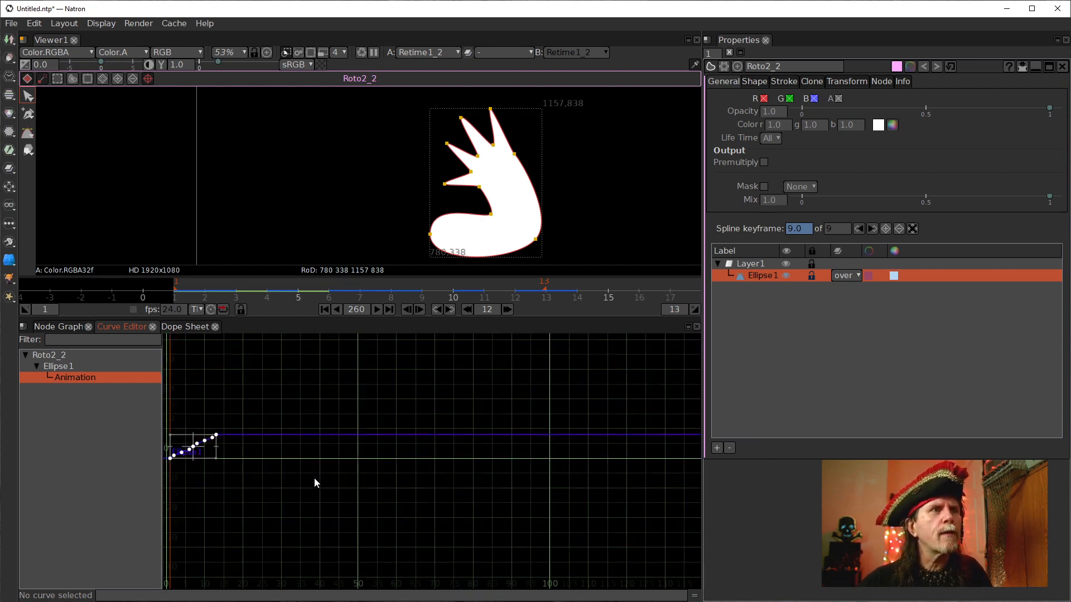
pyautogui.scroll(1, 234, 455)
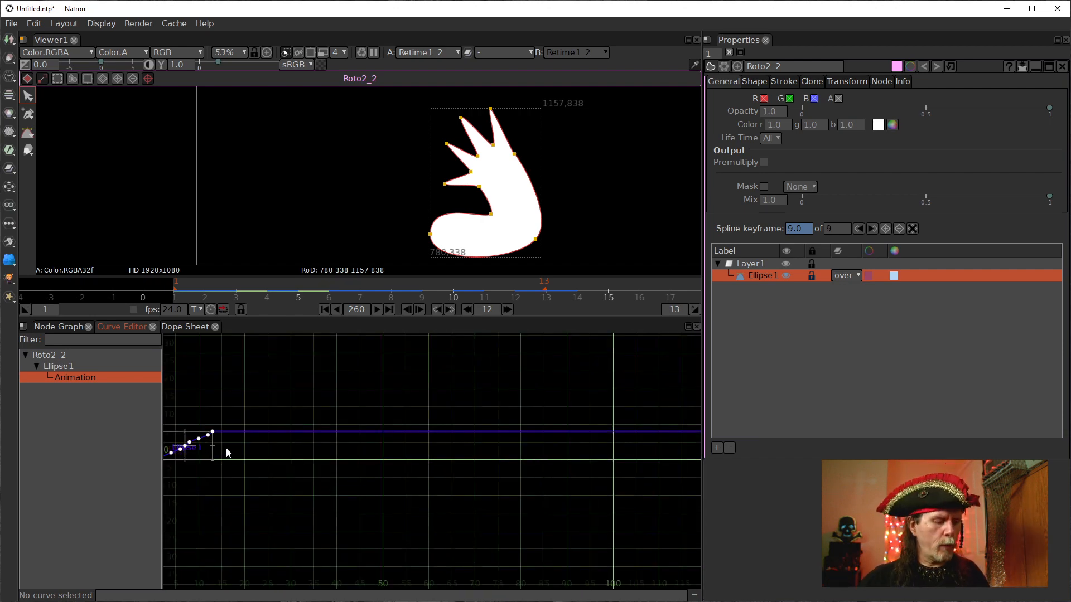
pyautogui.moveTo(214, 449); pyautogui.dragTo(200, 485)
pyautogui.scroll(-3, 209, 481)
pyautogui.moveTo(354, 485); pyautogui.dragTo(369, 480)
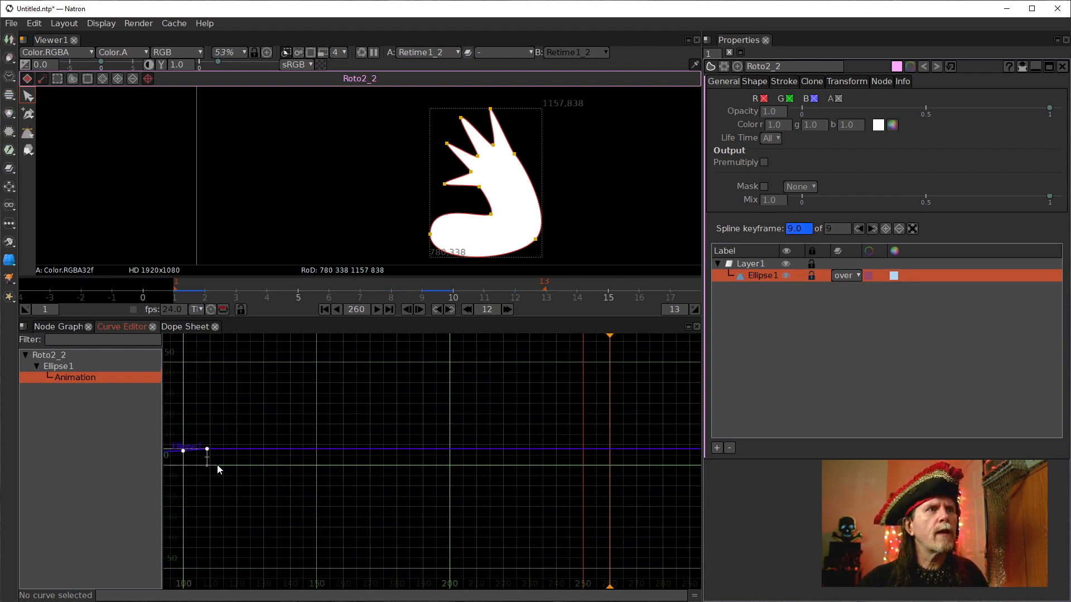
pyautogui.moveTo(240, 462); pyautogui.dragTo(611, 470)
# Place the last keyframe exactly on frame 260 and frame the whole curve.
pyautogui.scroll(10, 633, 473)
pyautogui.moveTo(539, 374); pyautogui.dragTo(532, 477)
pyautogui.scroll(4, 527, 480)
pyautogui.scroll(5, 471, 484)
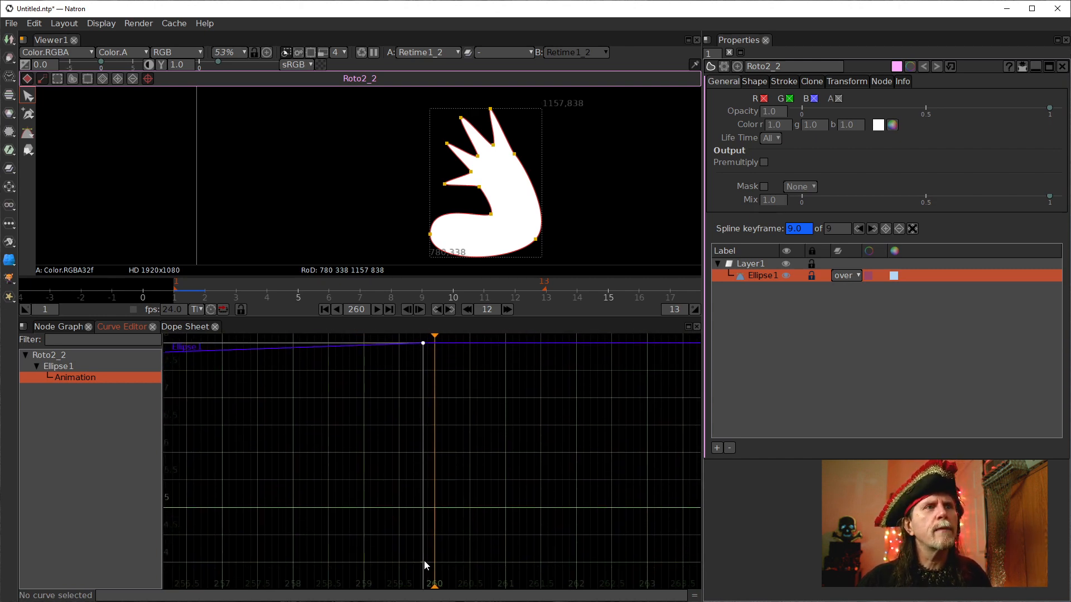
pyautogui.moveTo(423, 561); pyautogui.dragTo(433, 563)
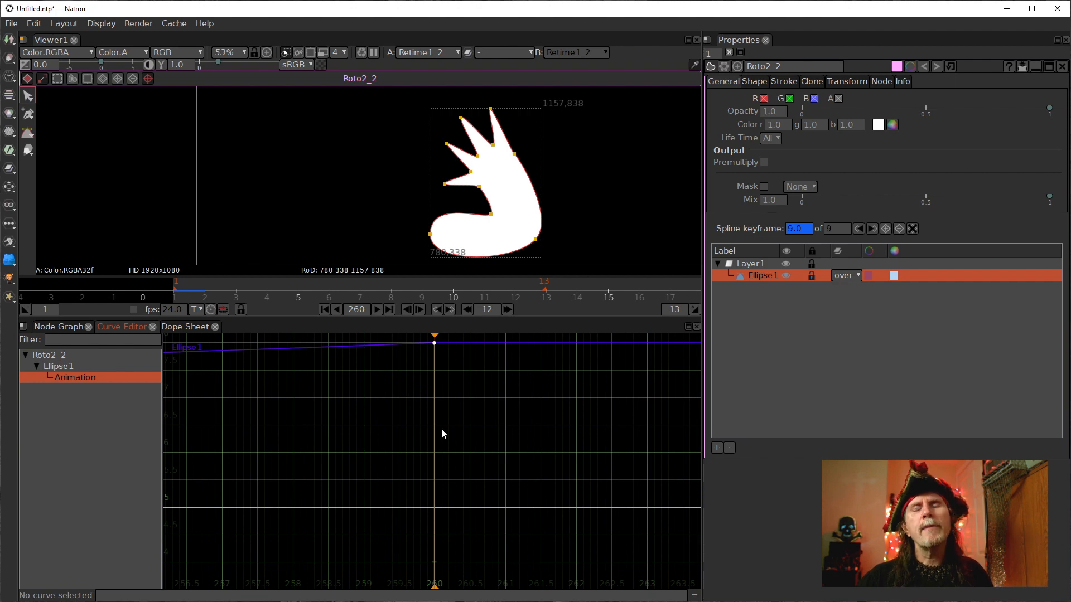
pyautogui.scroll(-5, 405, 438)
pyautogui.scroll(-3, 390, 446)
pyautogui.moveTo(339, 466); pyautogui.dragTo(428, 477)
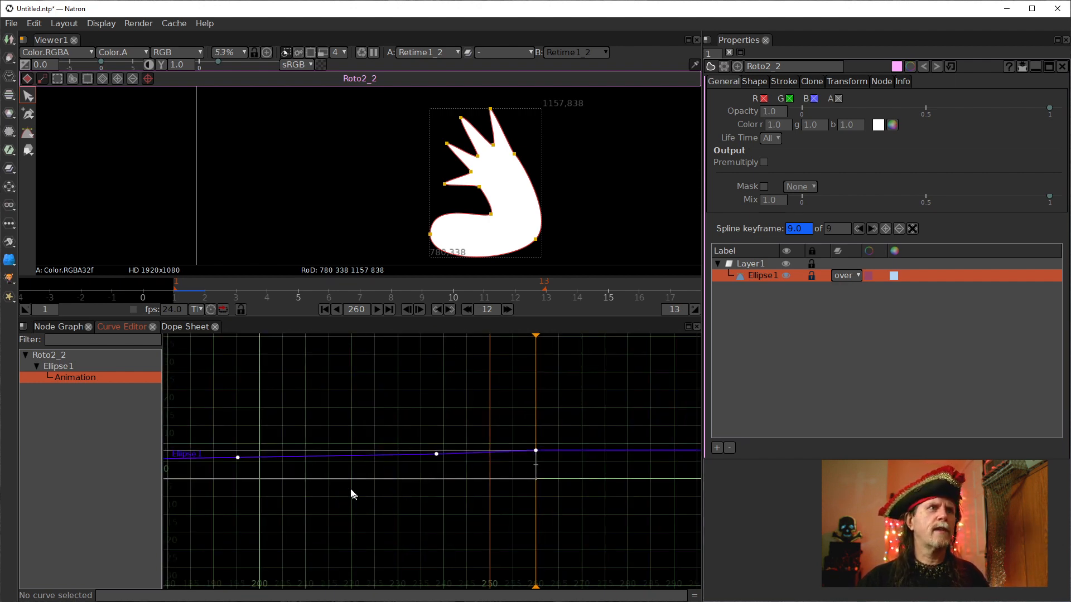
pyautogui.scroll(-4, 351, 493)
pyautogui.press('f')
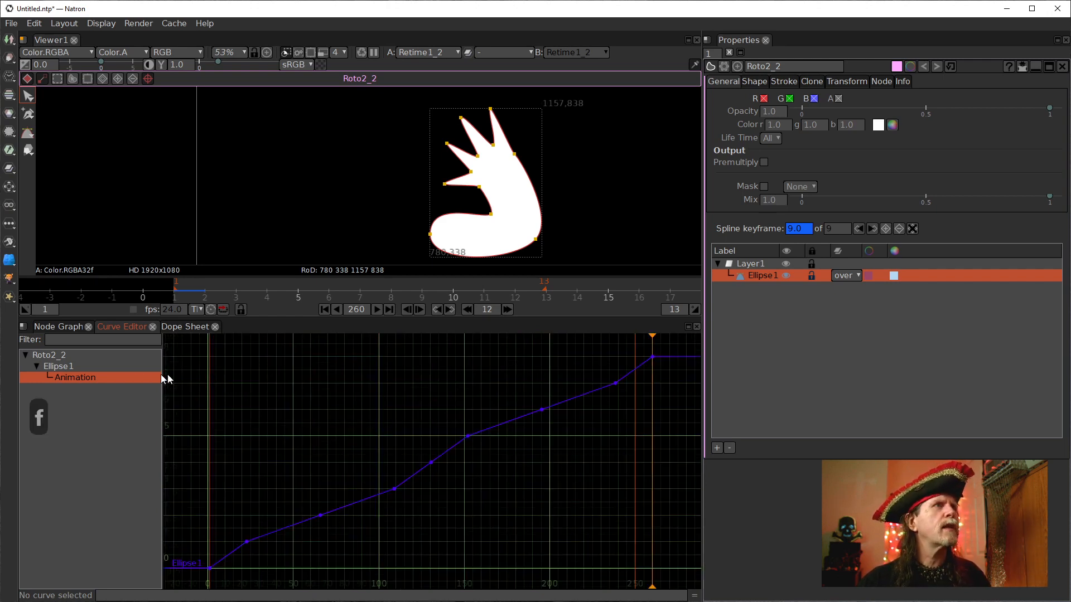
# Return to the node graph and play the stretched animation from the start.
pyautogui.click(54, 327)
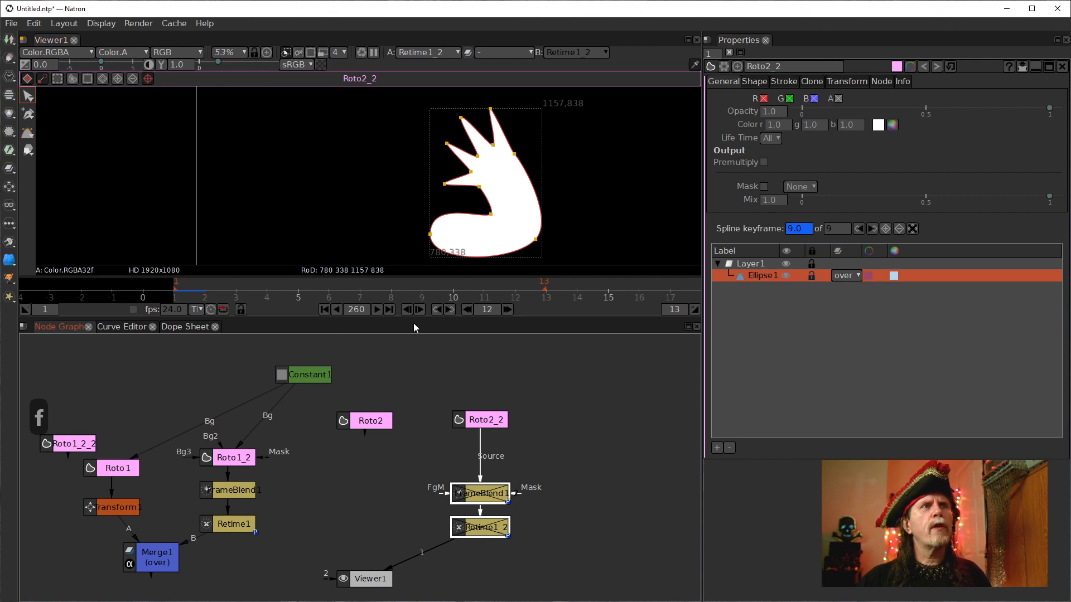
pyautogui.moveTo(275, 284); pyautogui.dragTo(241, 300)
pyautogui.click(376, 309)
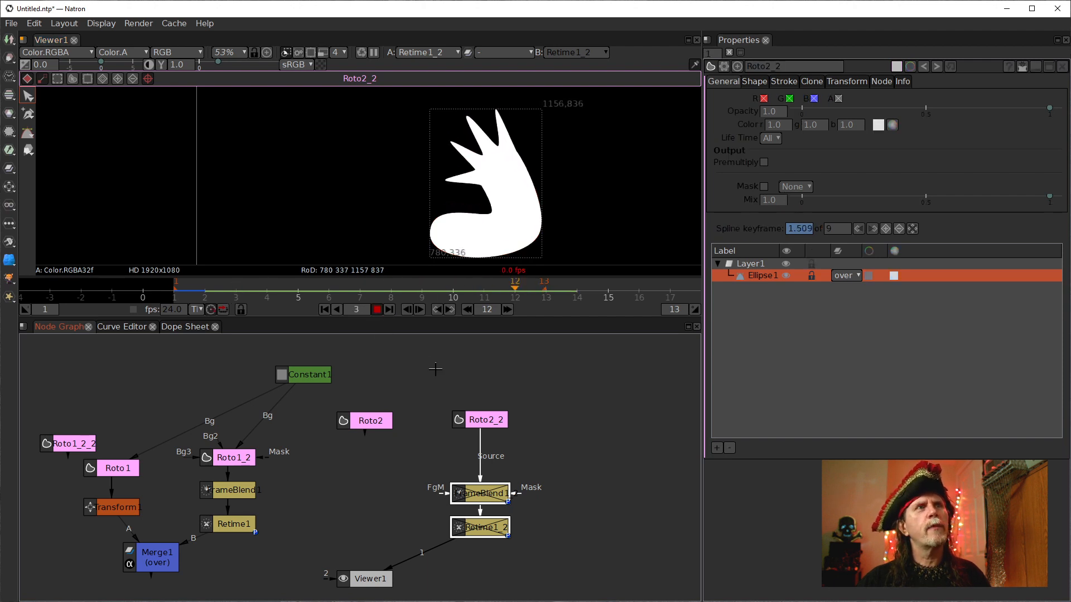
pyautogui.click(377, 309)
# Open the copied FrameBlend node's properties and step to frame 4.
pyautogui.moveTo(548, 580); pyautogui.dragTo(548, 544)
pyautogui.doubleClick(483, 493)
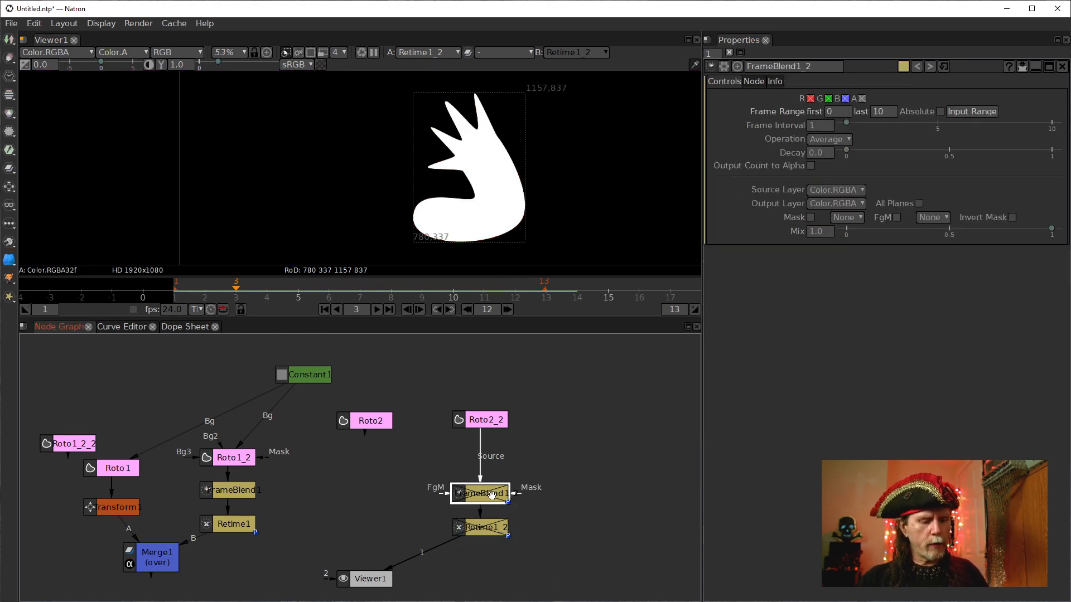
pyautogui.click(325, 309)
pyautogui.click(268, 288)
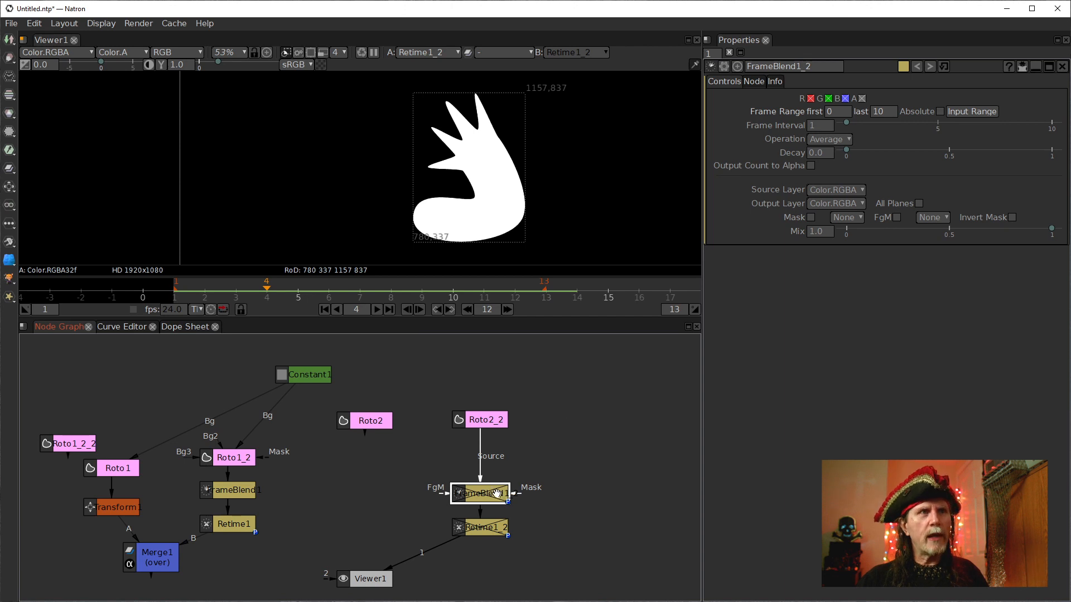
# Enable the copied FrameBlend node and the copied Retime node in the second branch.
pyautogui.press('d')
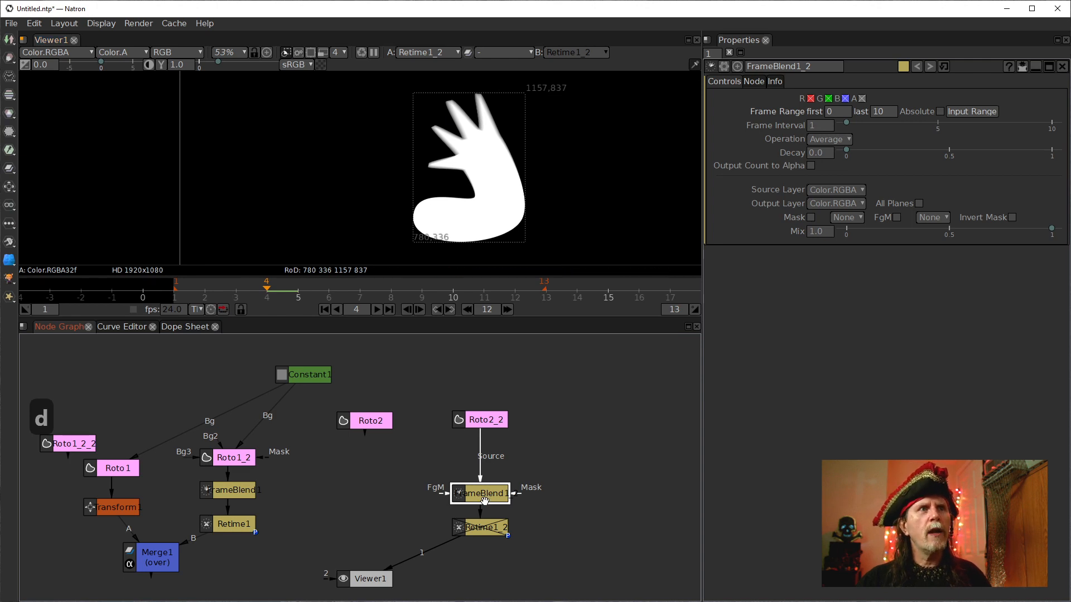
pyautogui.click(487, 533)
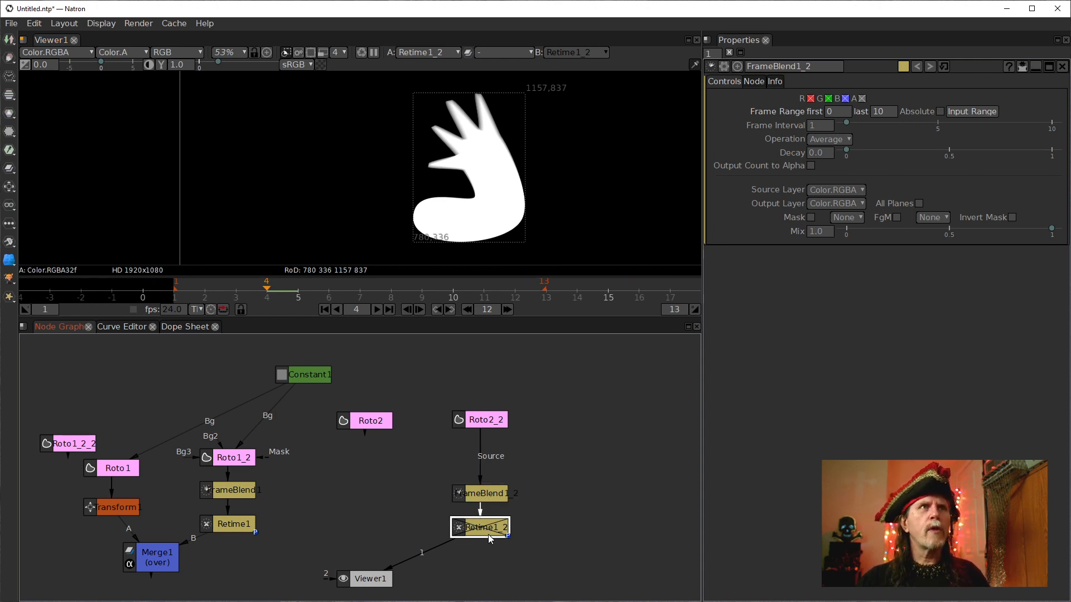
pyautogui.press('d')
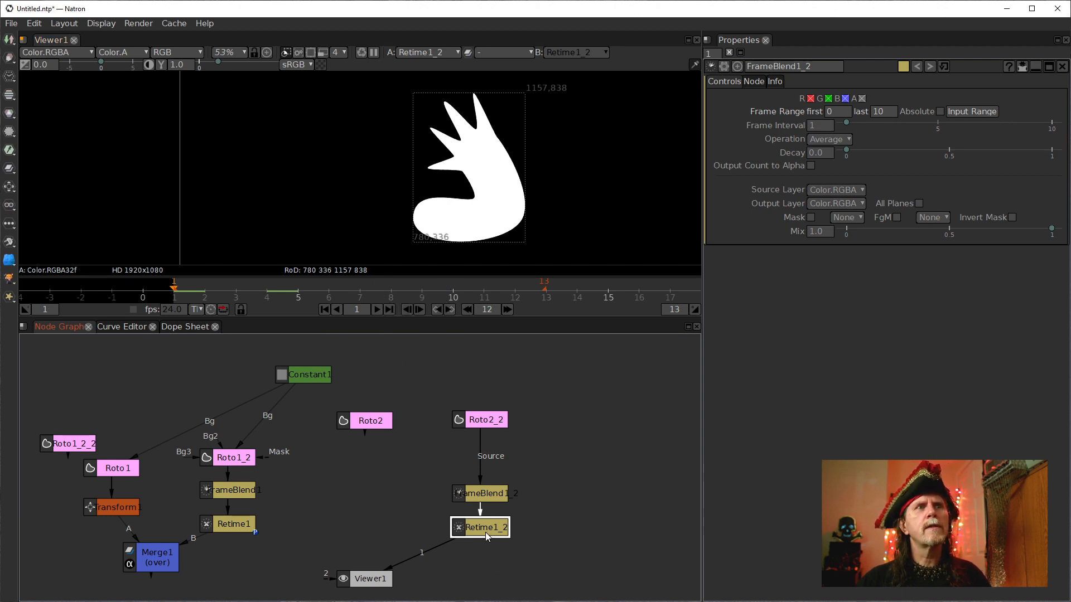
# Open the copied Retime node's properties and play the animation from the start.
pyautogui.doubleClick(485, 532)
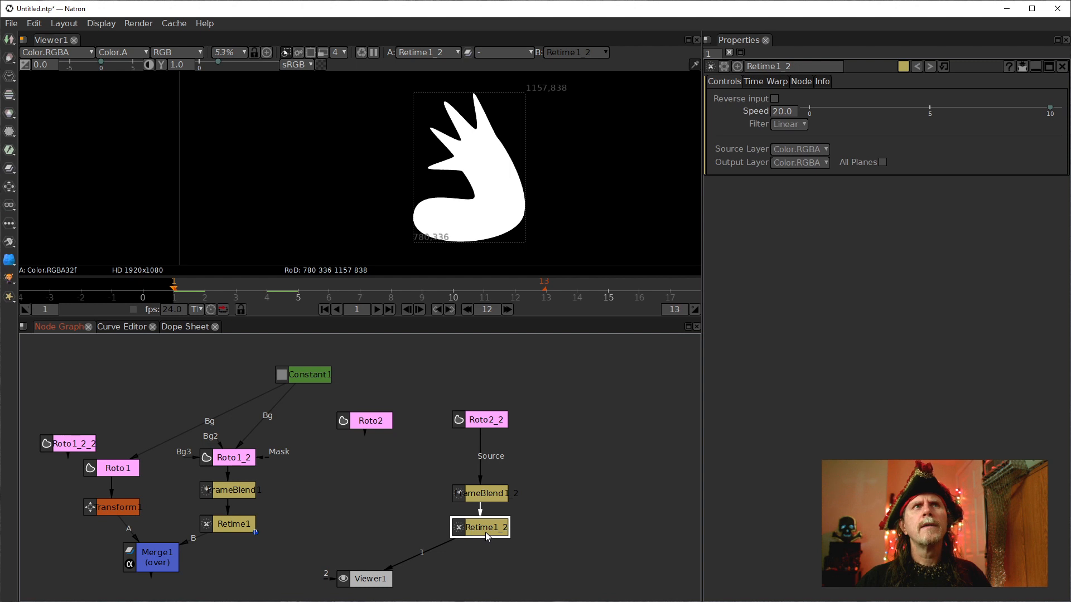
pyautogui.click(794, 124)
pyautogui.click(320, 310)
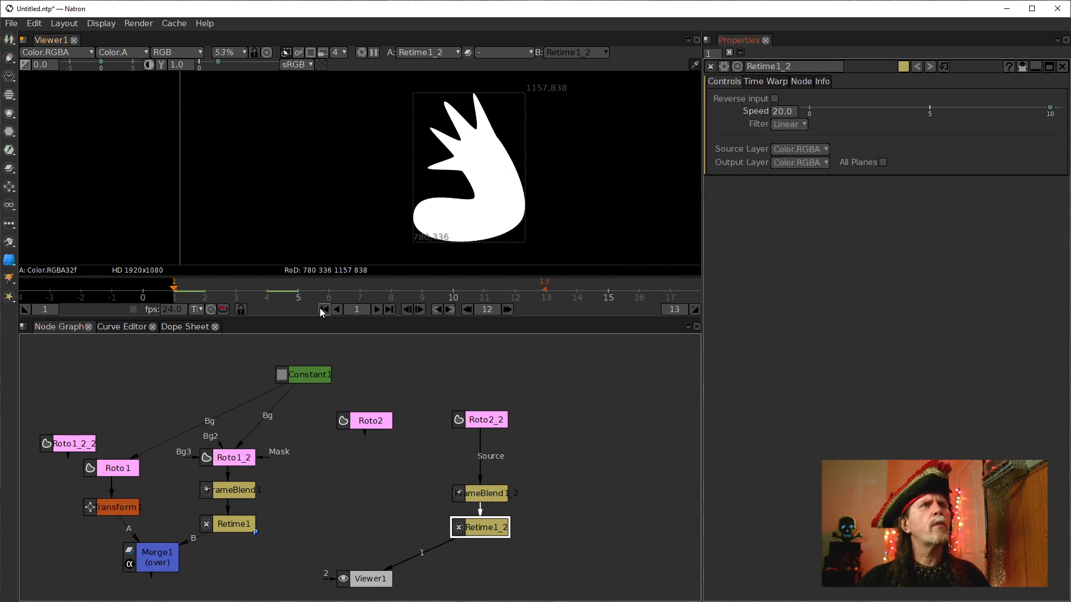
pyautogui.click(376, 310)
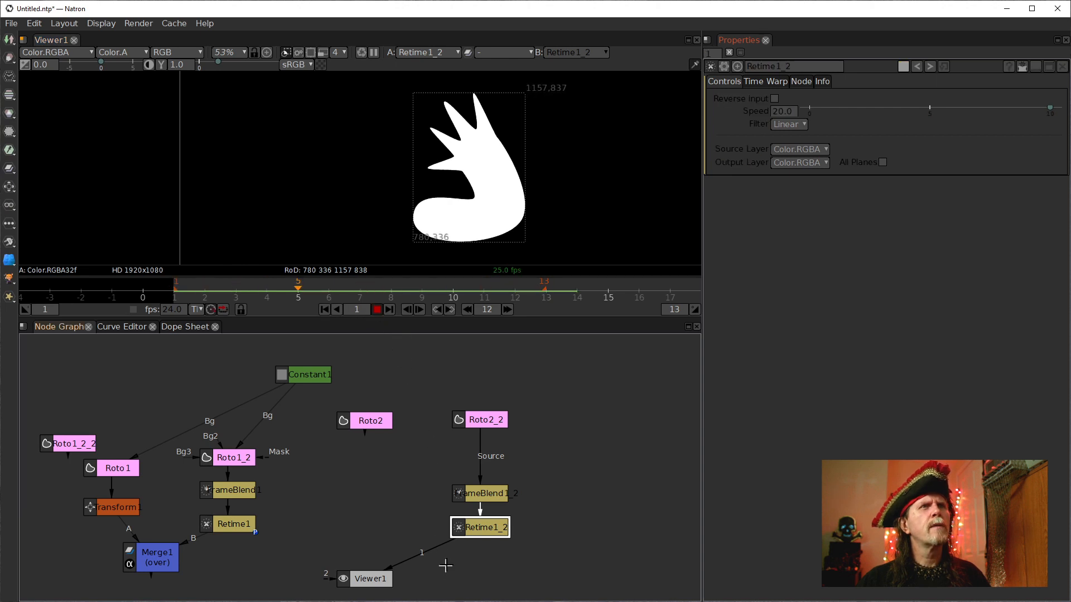
pyautogui.click(377, 309)
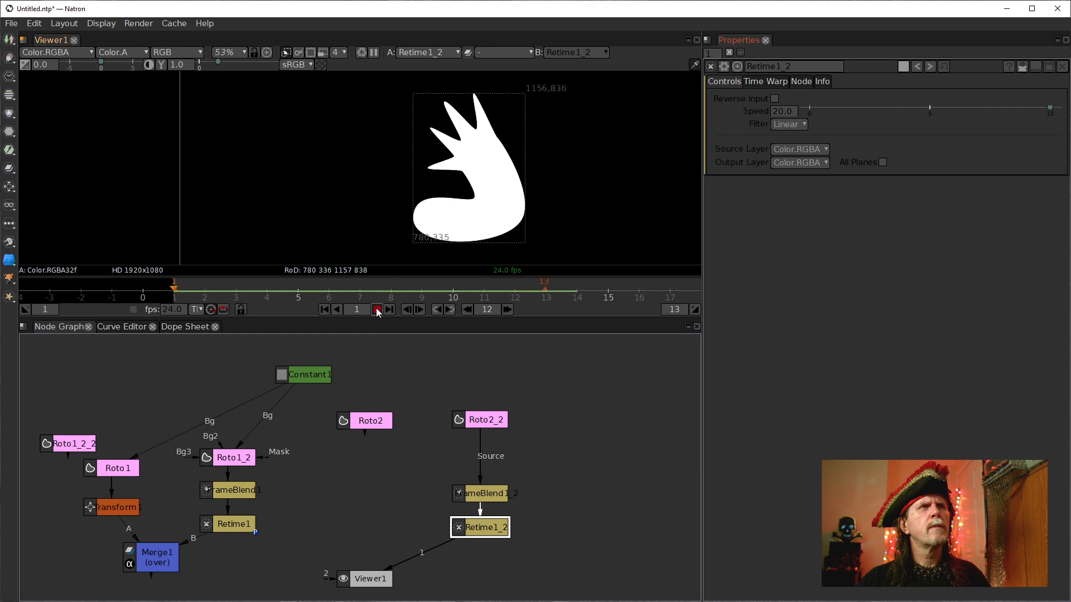
# Replace the copied Retime node with a new Retime node at speed 20 and play the result.
pyautogui.click(479, 531)
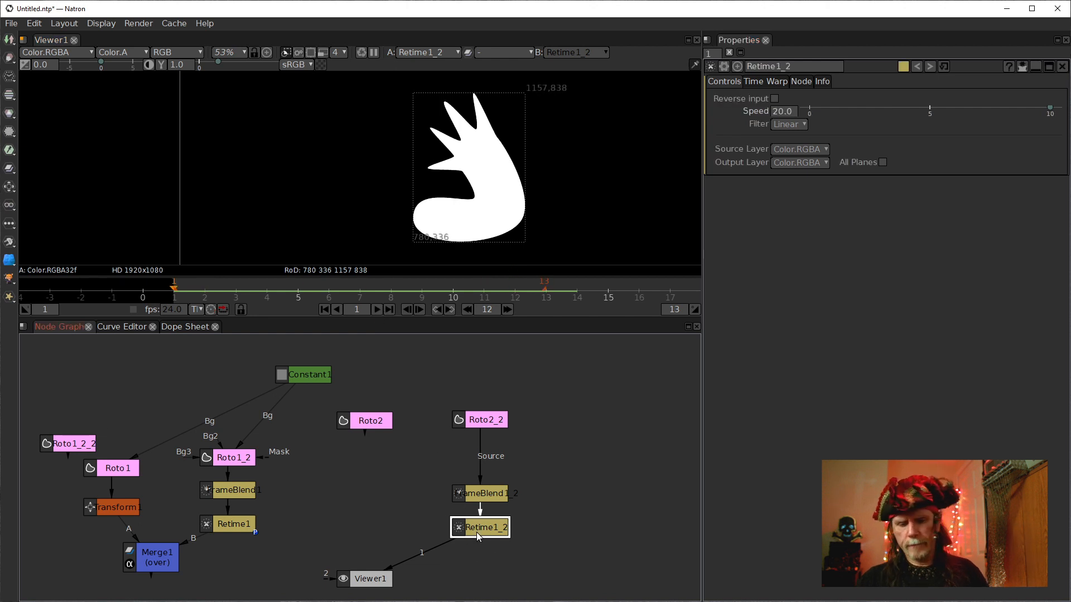
pyautogui.press('Delete')
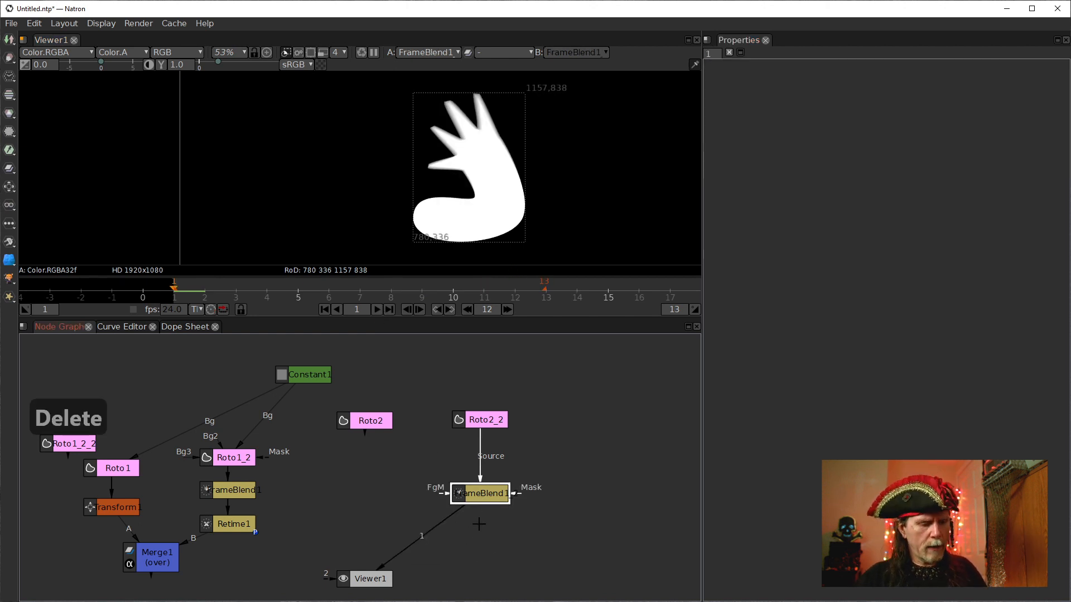
pyautogui.press('Tab')
pyautogui.write('retin')
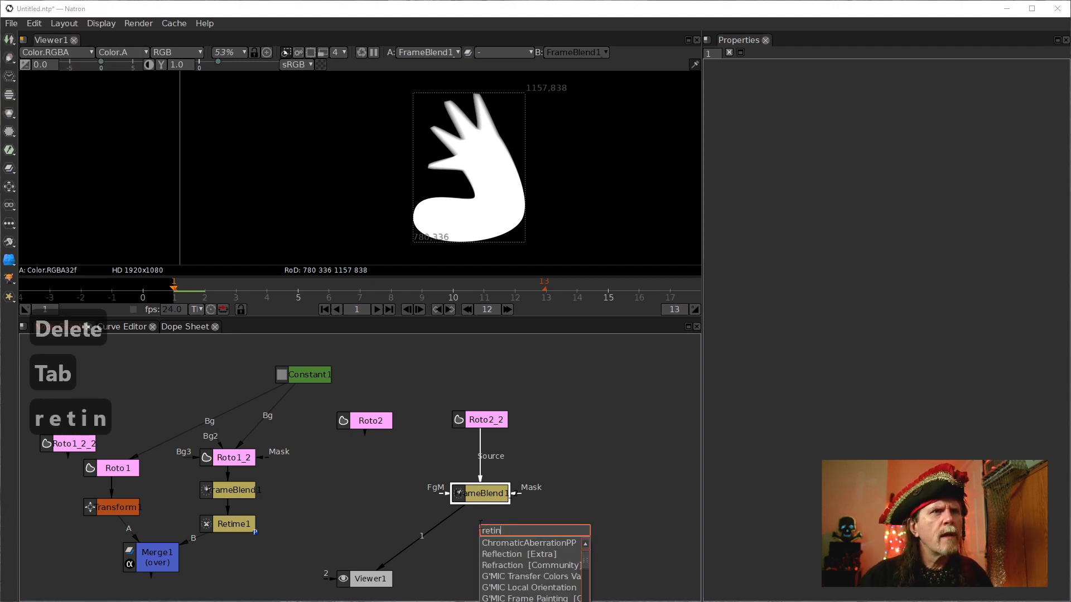
pyautogui.press('Down')
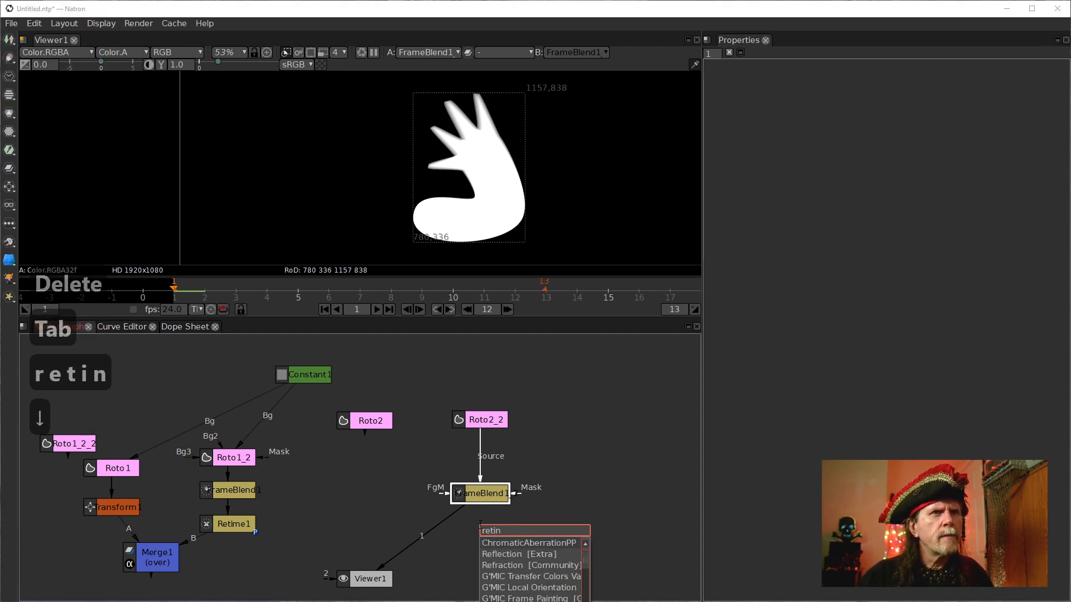
pyautogui.press('BackSpace')
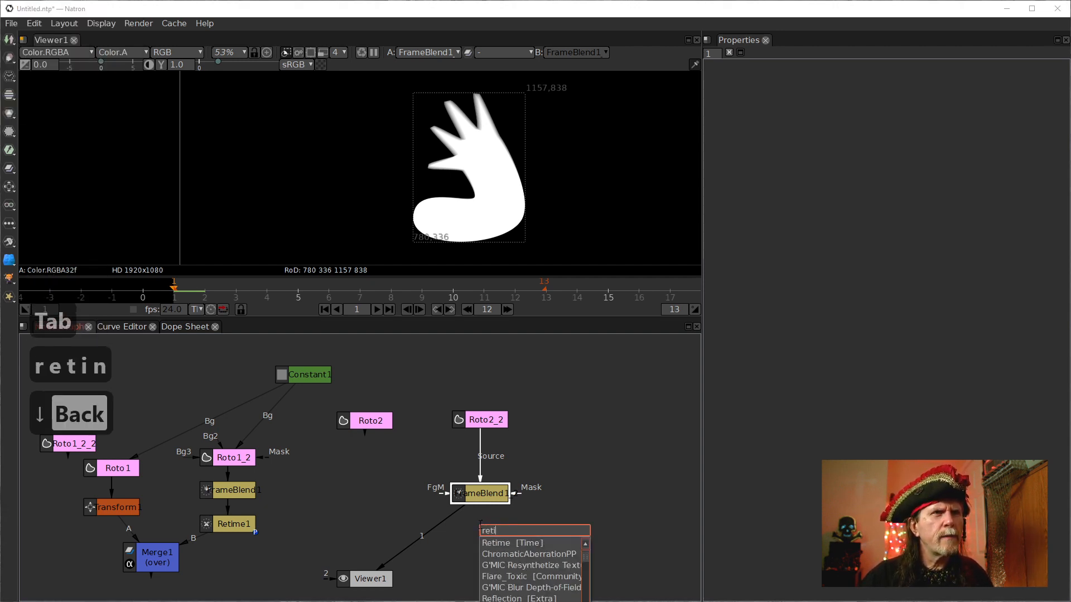
pyautogui.press('Return')
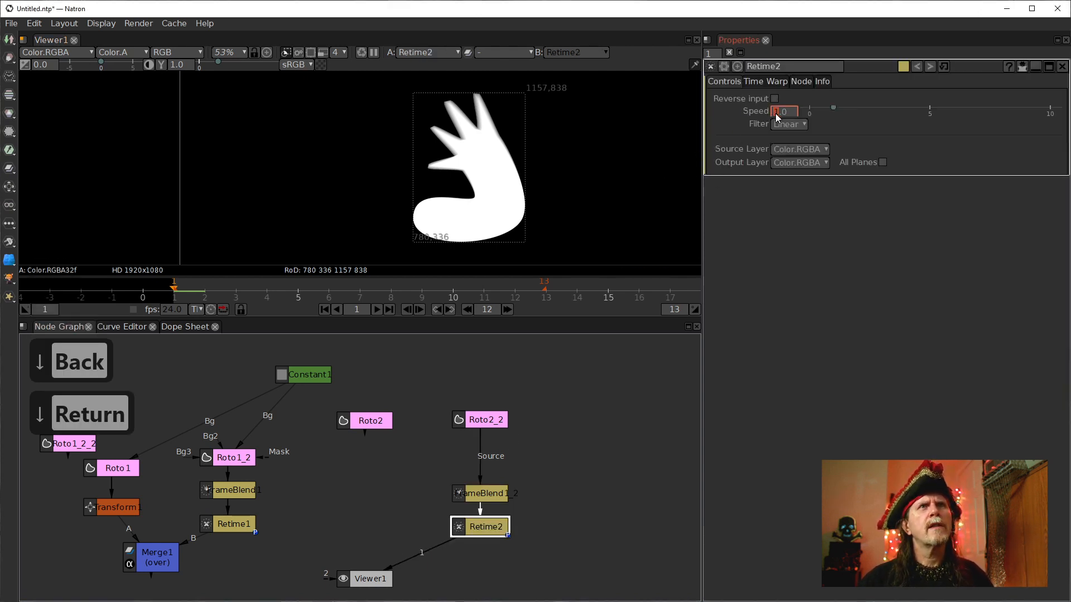
pyautogui.write('20')
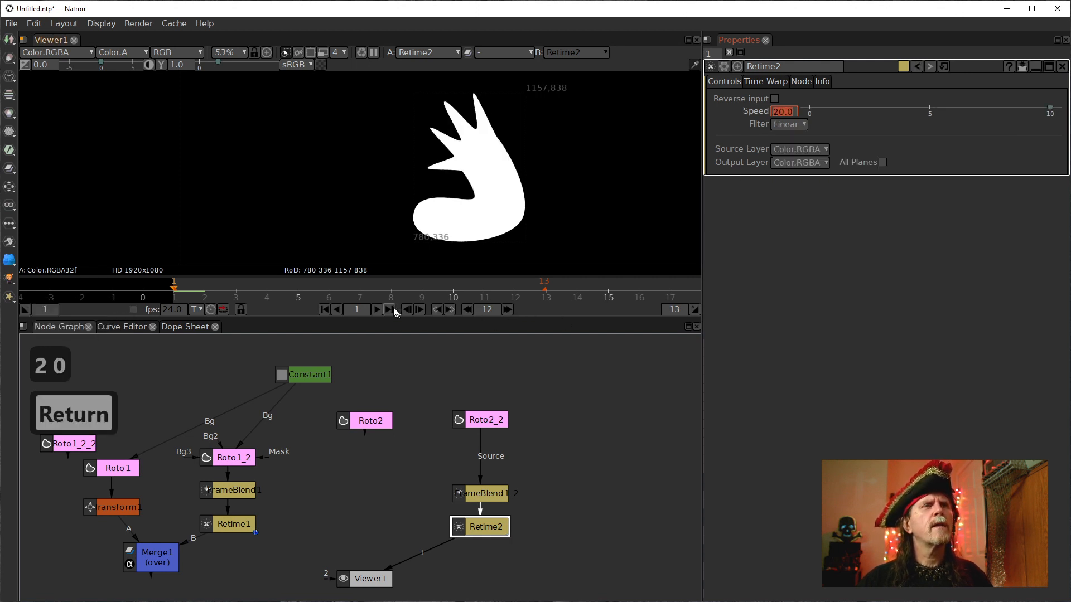
pyautogui.click(376, 309)
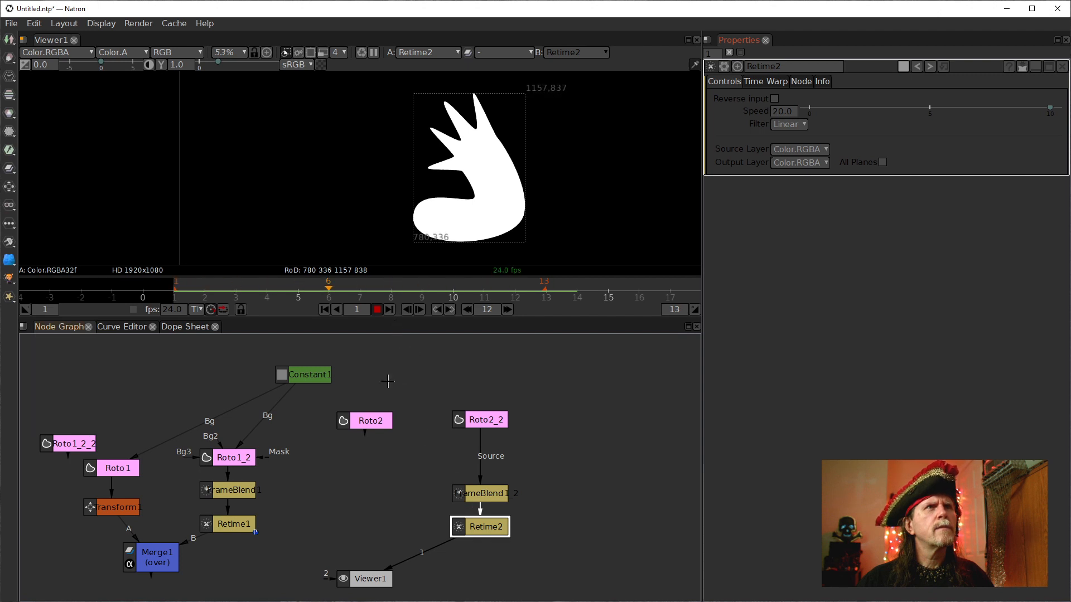
pyautogui.click(377, 310)
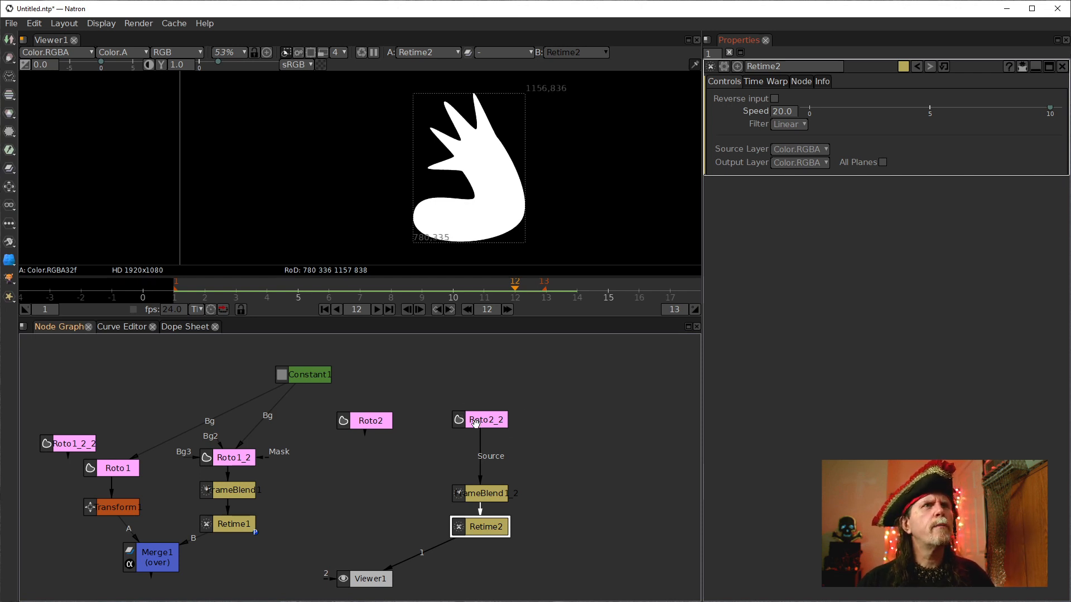
# Connect Constant1 to Roto2_2's Bg input, reposition Constant1, and play the result from the start.
pyautogui.moveTo(471, 399); pyautogui.dragTo(303, 374)
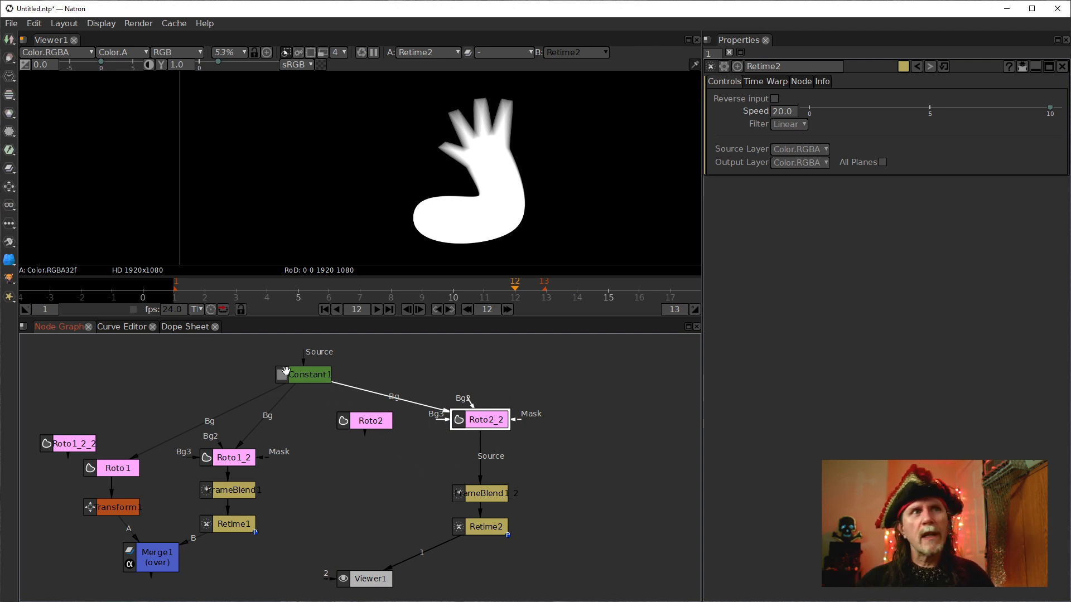
pyautogui.moveTo(319, 380)
pyautogui.mouseDown()
pyautogui.moveTo(334, 363)
pyautogui.moveTo(325, 367)
pyautogui.mouseUp()
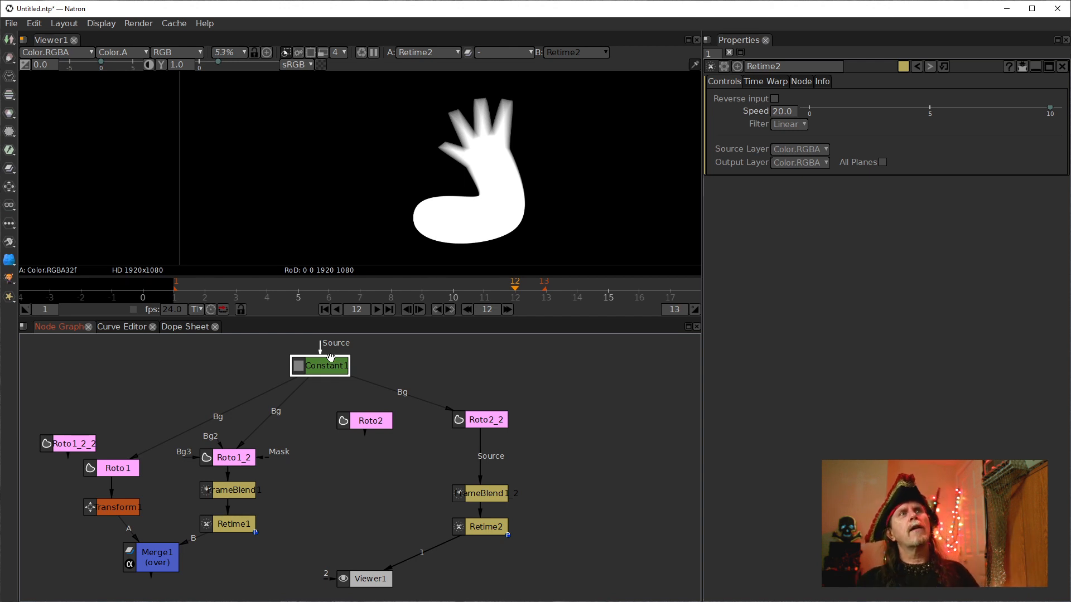
pyautogui.click(324, 309)
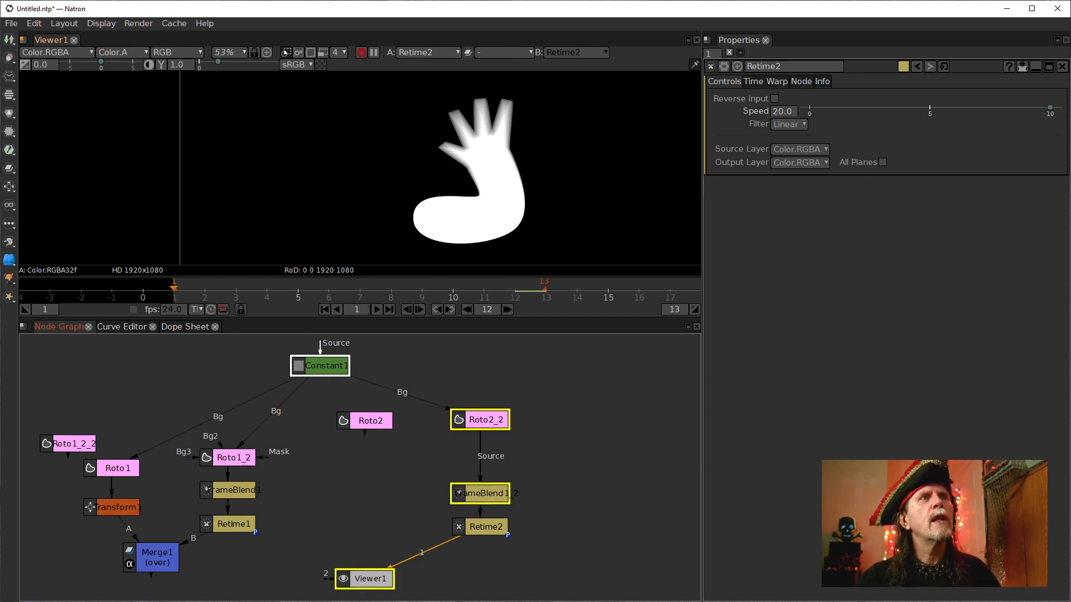
pyautogui.click(377, 308)
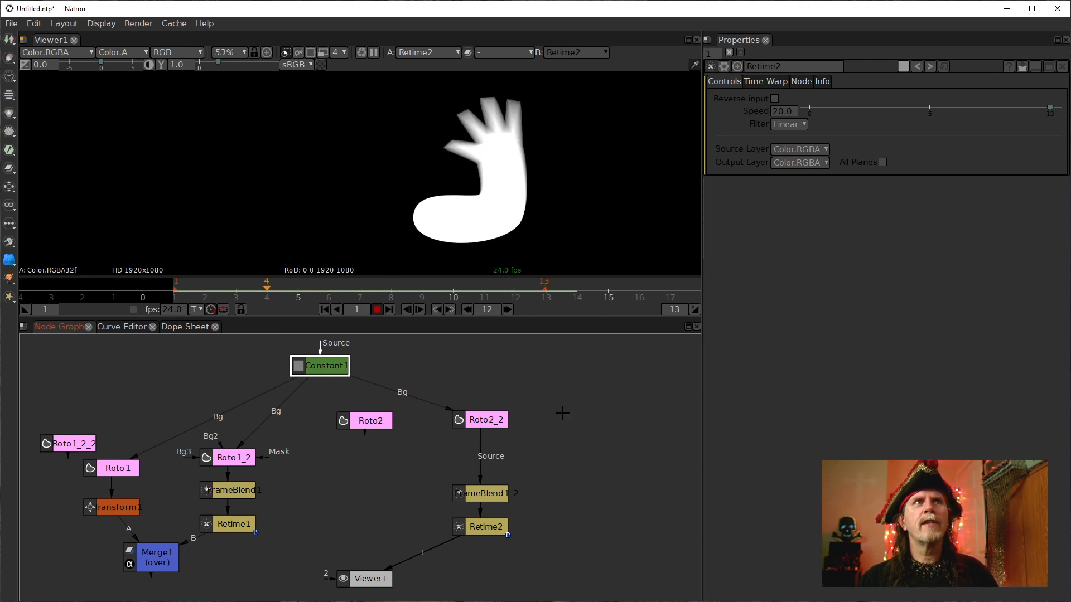
pyautogui.click(377, 310)
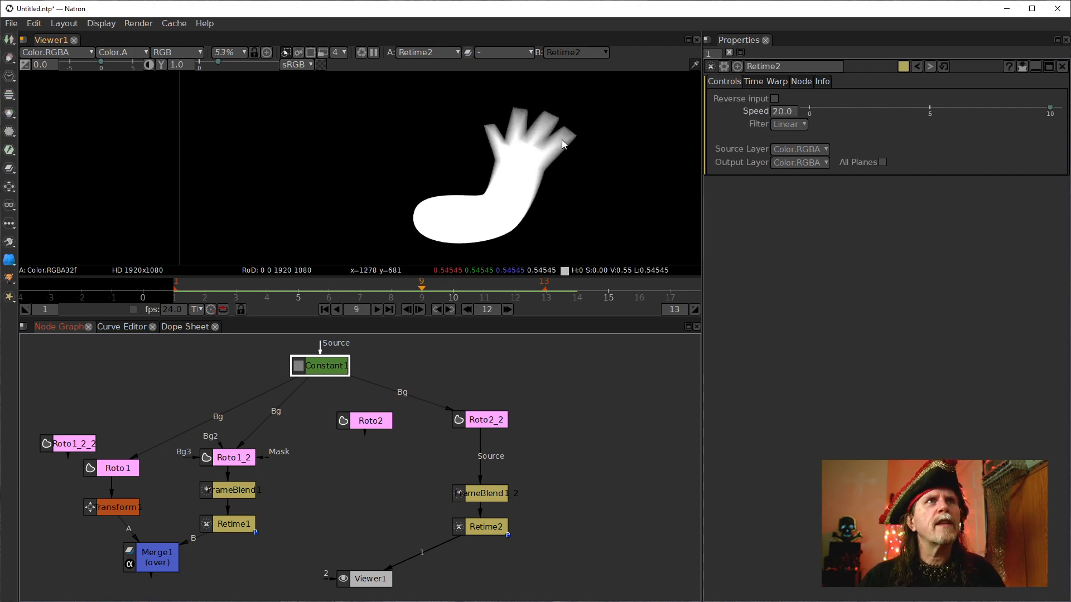
# Pan and zoom the viewer to examine the hand's motion trail at frame 9.
pyautogui.moveTo(561, 140); pyautogui.dragTo(540, 191)
pyautogui.scroll(4, 541, 191)
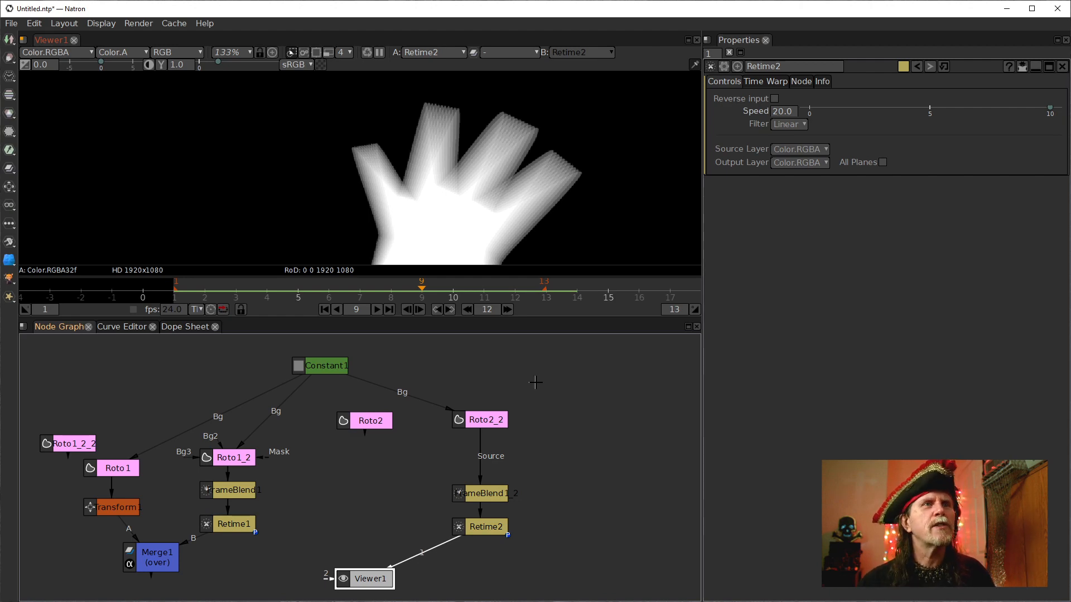
pyautogui.scroll(-6, 508, 159)
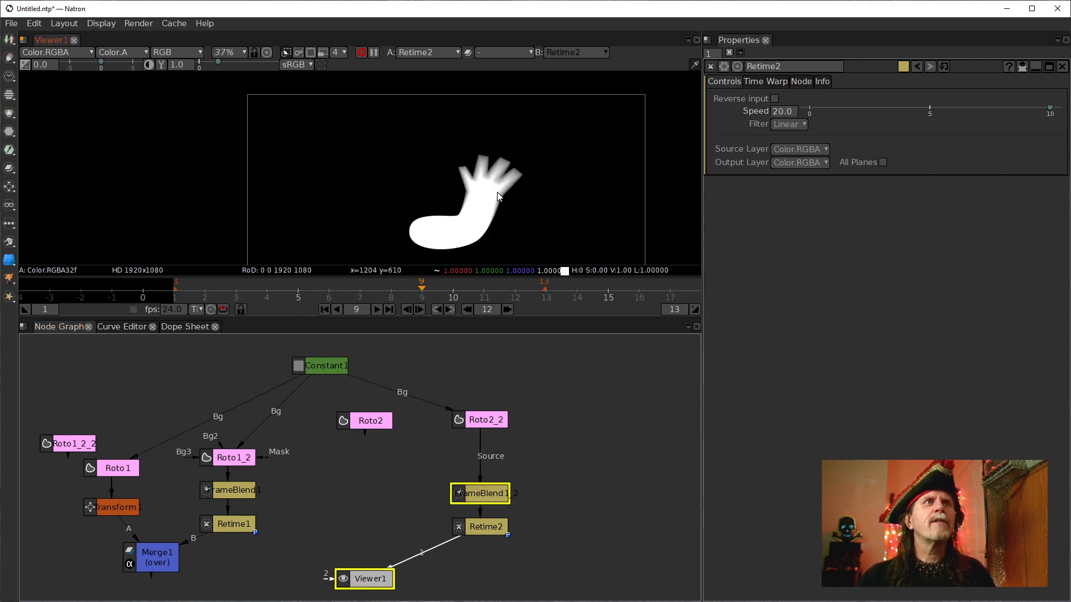
pyautogui.scroll(2, 496, 190)
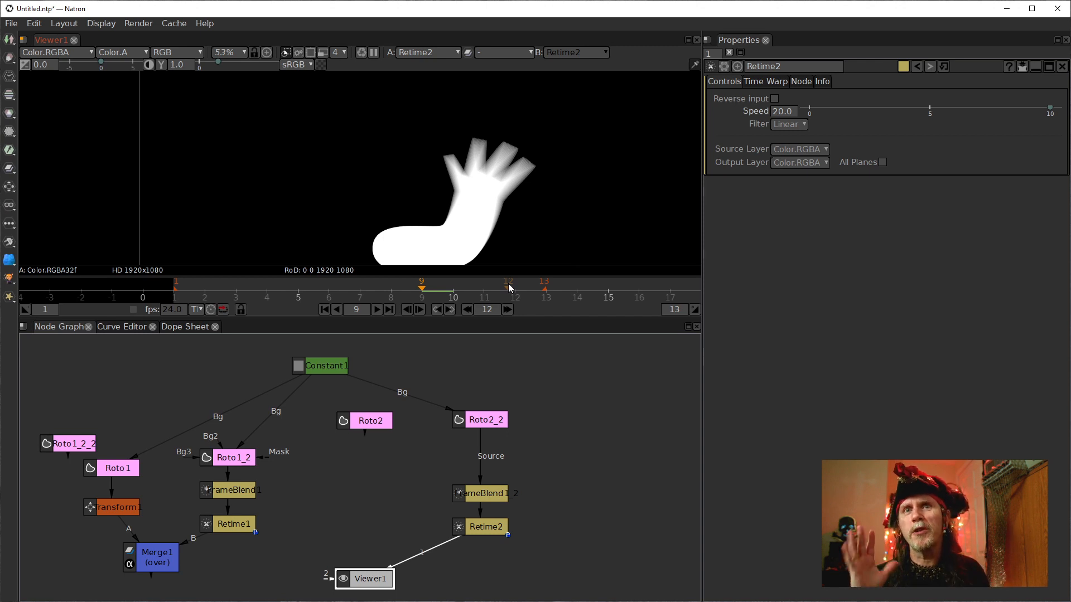
# Open the copied FrameBlend node's properties and set its last frame to 20.
pyautogui.click(500, 494)
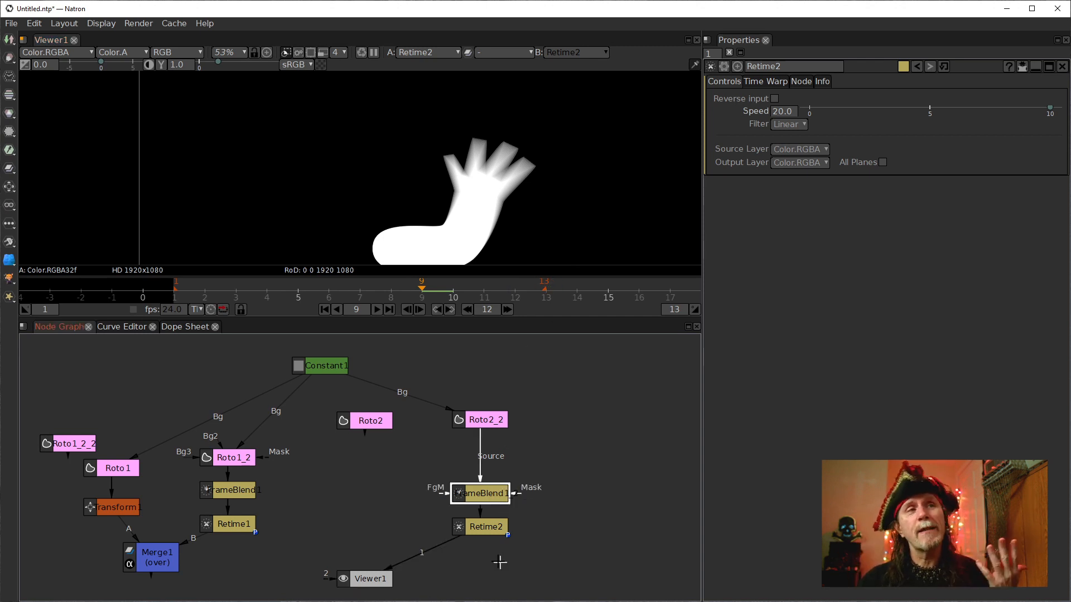
pyautogui.click(486, 532)
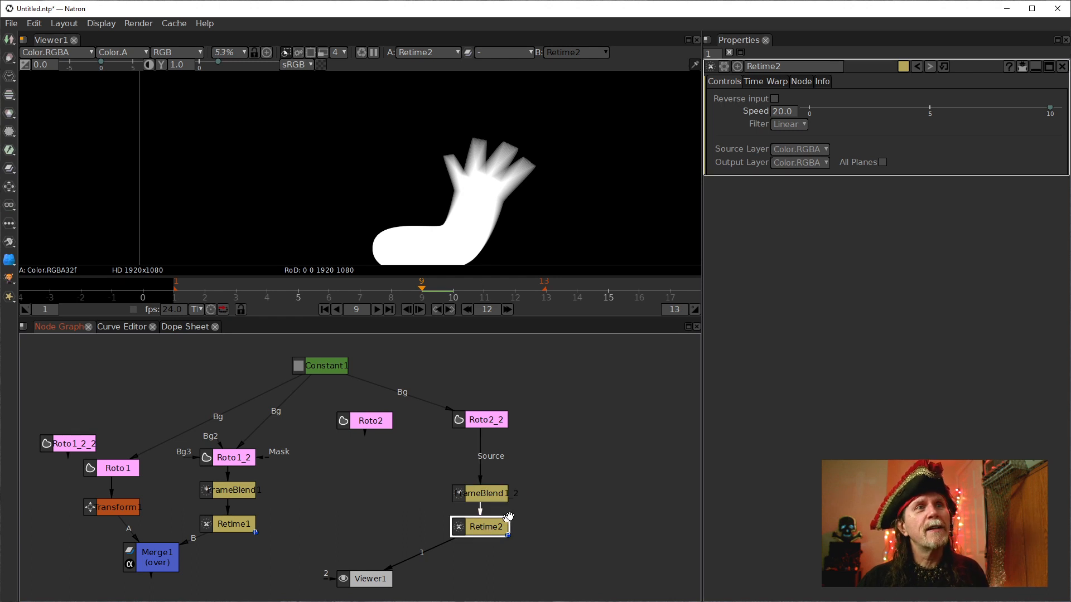
pyautogui.click(475, 491)
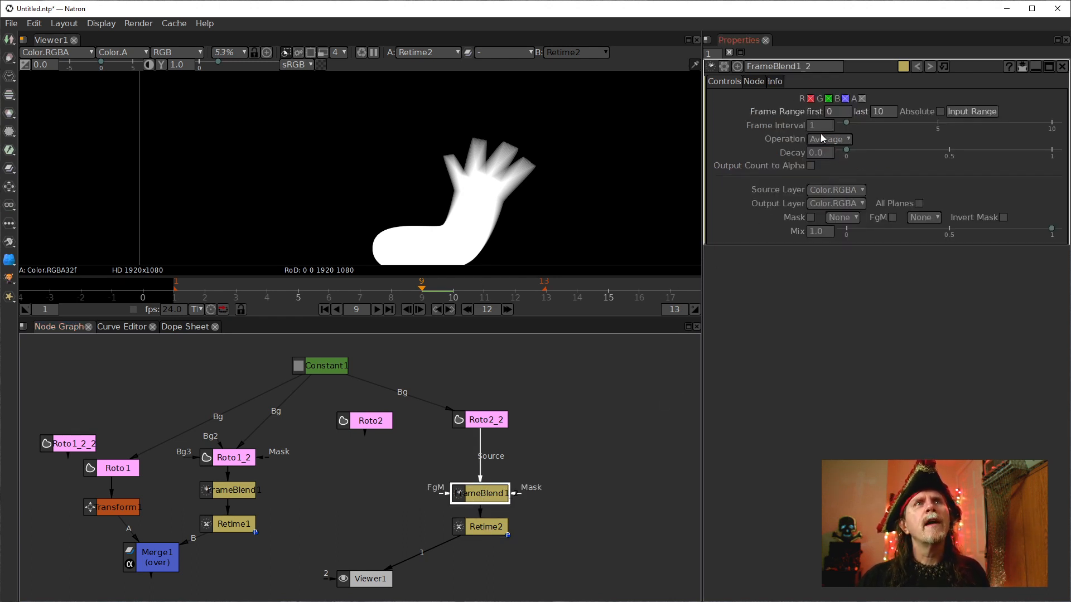
pyautogui.click(877, 111)
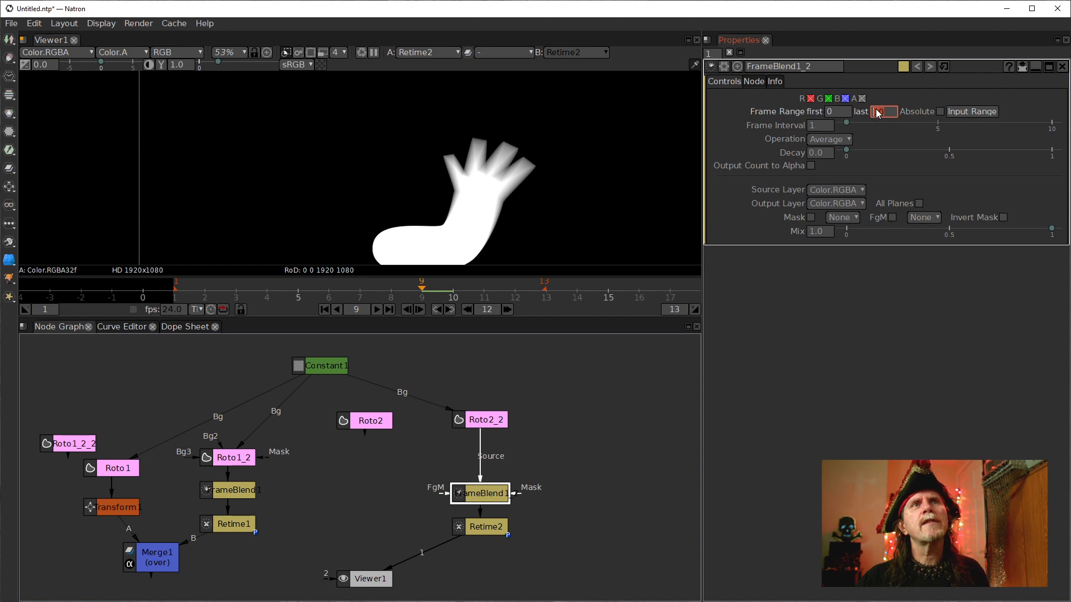
pyautogui.scroll(1, 874, 113)
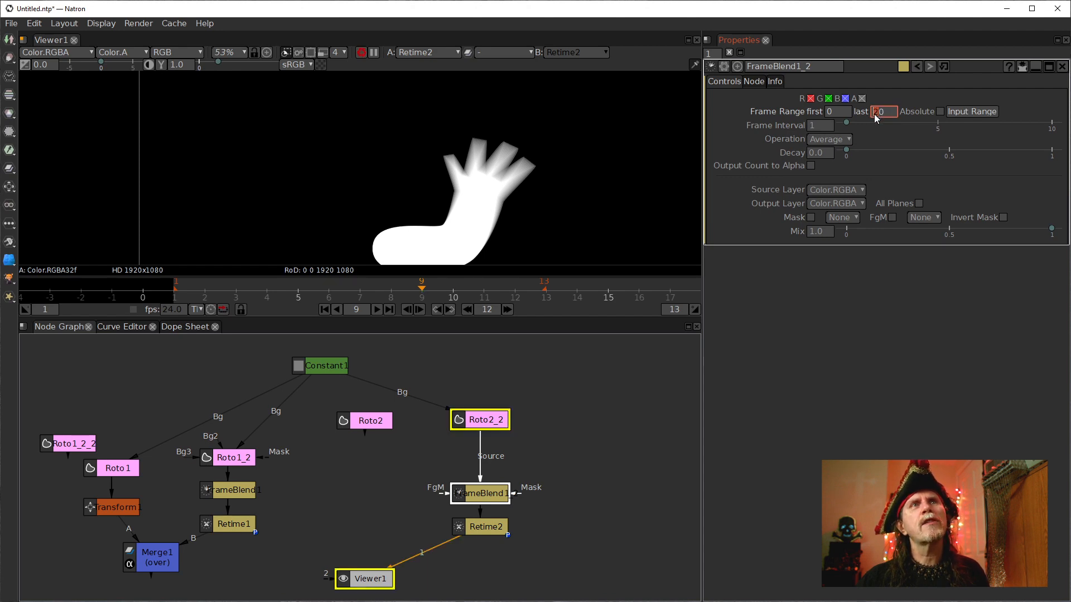
# Set the copied FrameBlend node's Decay to 0.3.
pyautogui.click(810, 154)
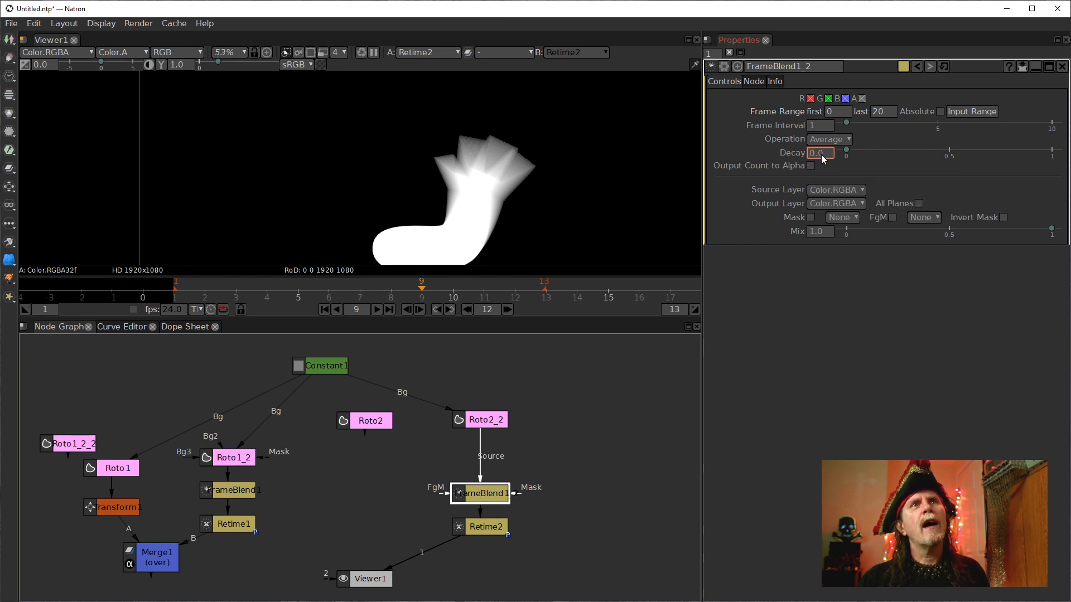
pyautogui.scroll(5, 820, 159)
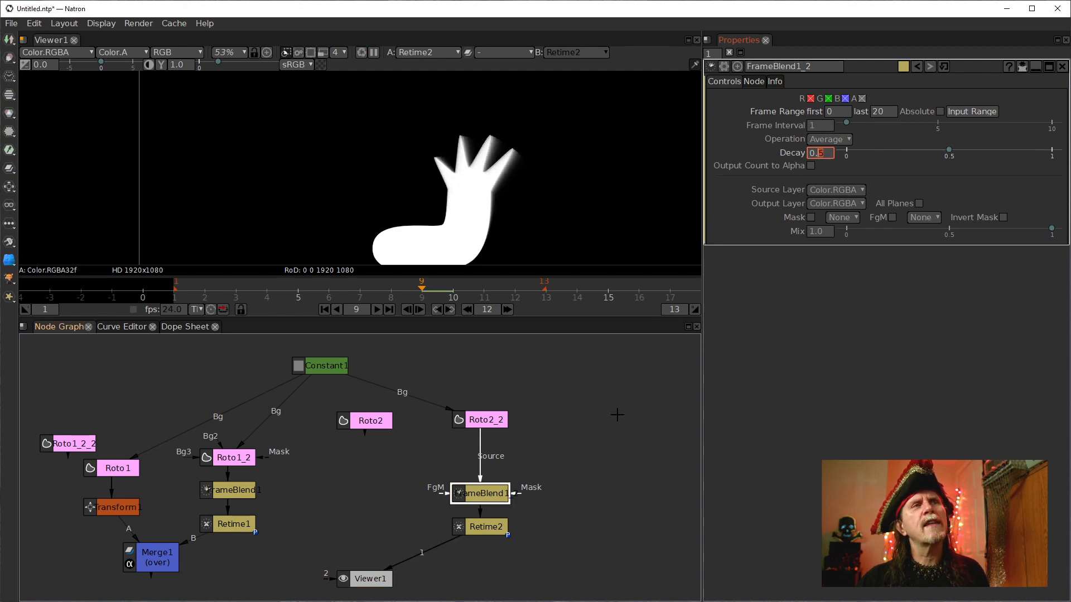
pyautogui.scroll(-1, 825, 158)
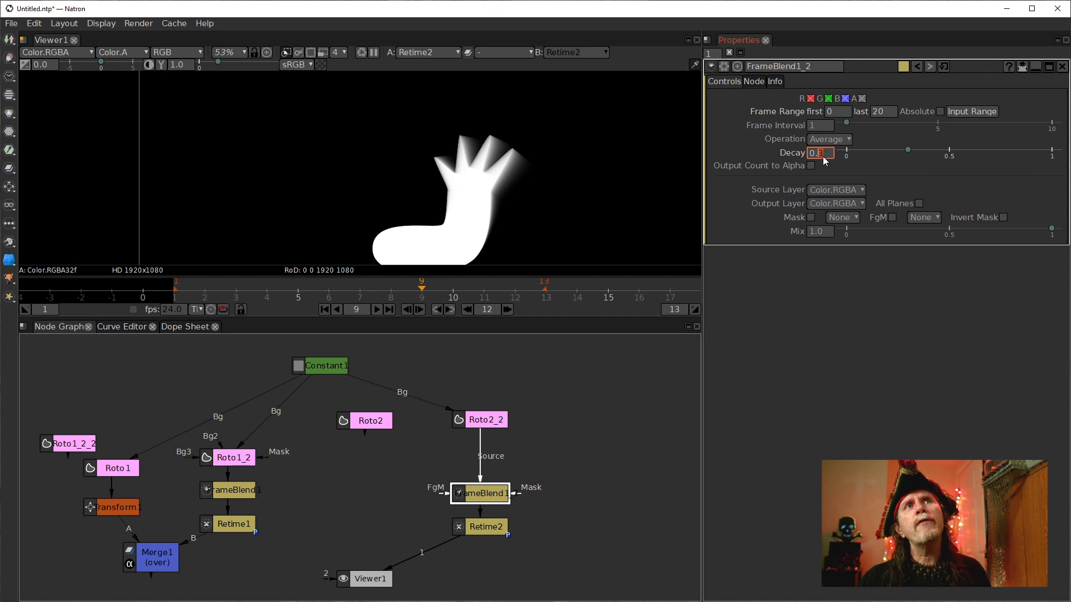
# Set the copied FrameBlend node's last frame to 10.
pyautogui.click(878, 112)
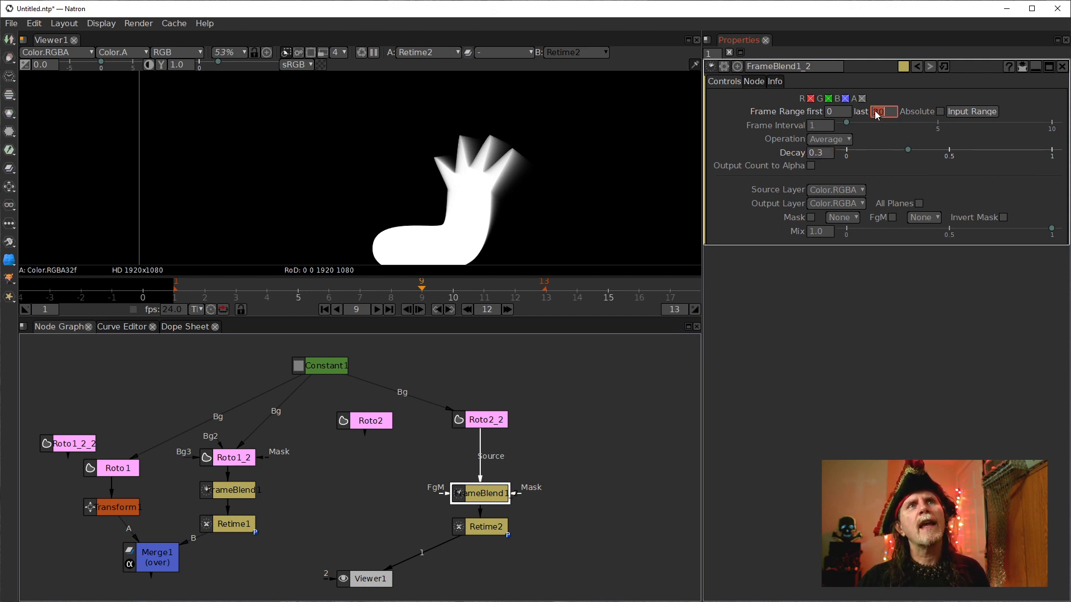
pyautogui.write('10')
pyautogui.press('Return')
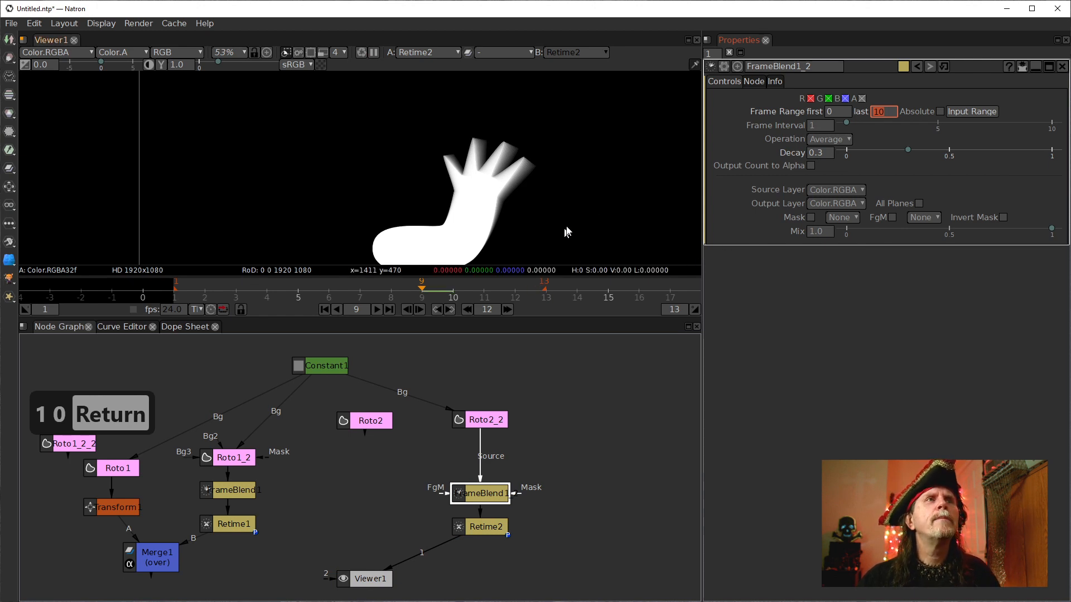
# Zoom the viewer in on the fingers to examine the shortened trail.
pyautogui.scroll(4, 527, 190)
pyautogui.moveTo(516, 185); pyautogui.dragTo(509, 201)
pyautogui.scroll(2, 510, 202)
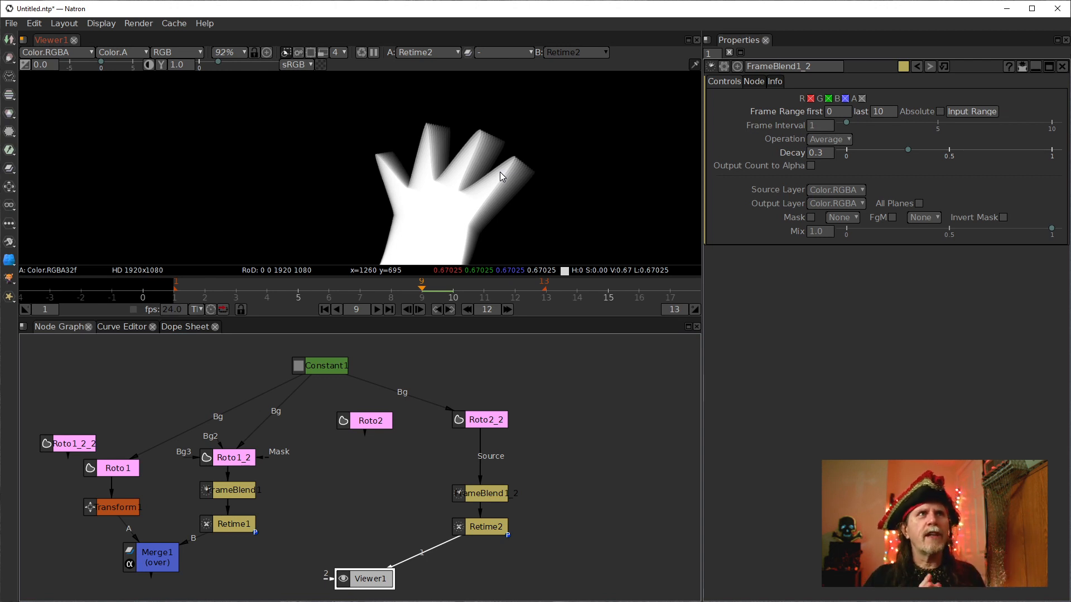
# Try Decay values between 0 and 1 on the copied FrameBlend node, ending at 0.3.
pyautogui.scroll(-3, 486, 139)
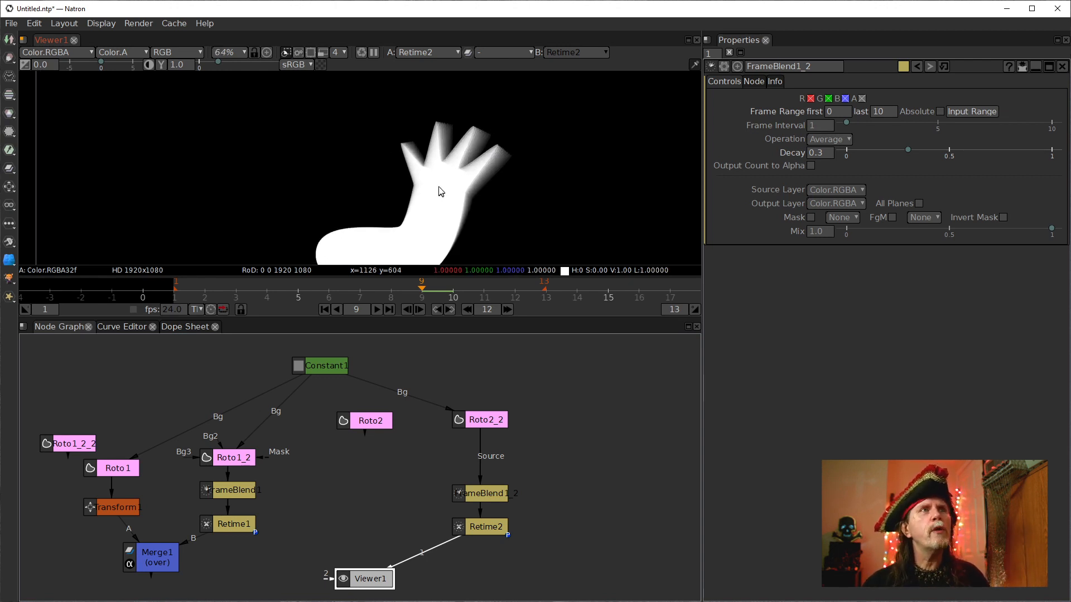
pyautogui.scroll(9, 446, 147)
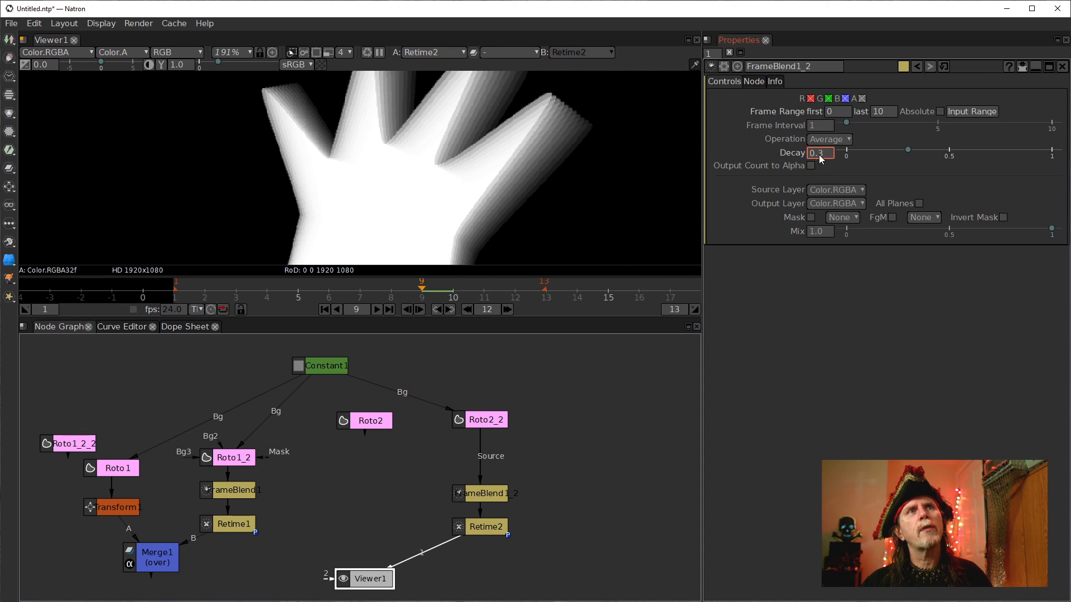
pyautogui.scroll(-1, 820, 158)
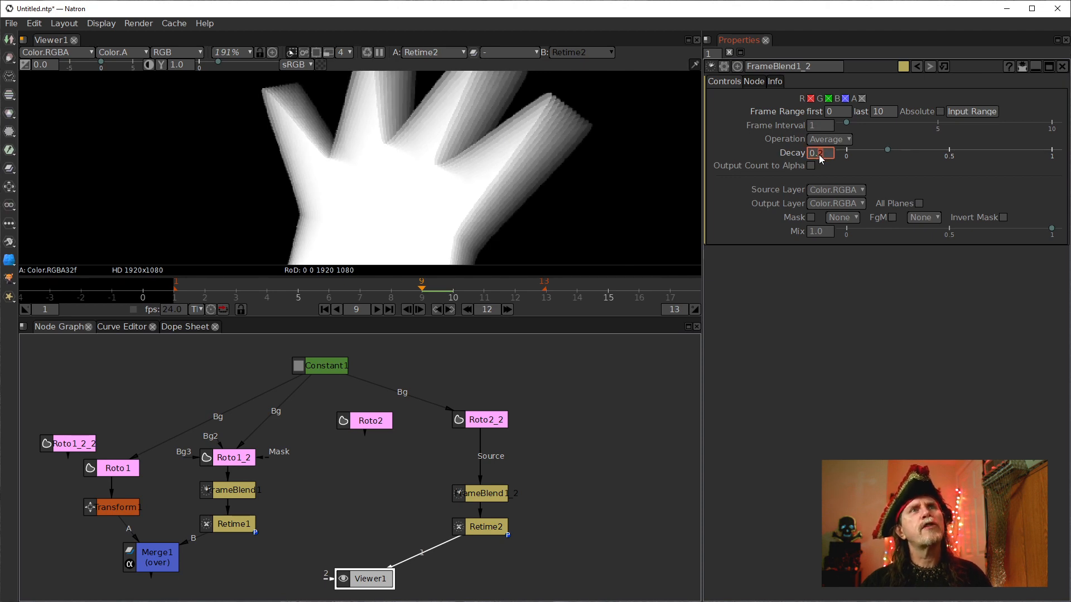
pyautogui.scroll(-3, 820, 158)
pyautogui.scroll(1, 819, 155)
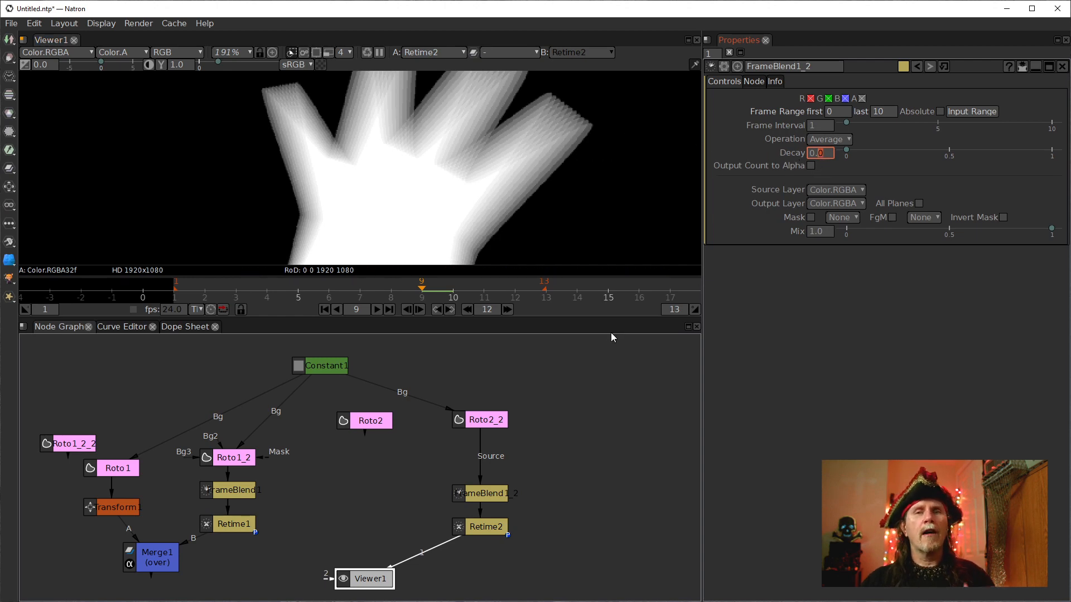
pyautogui.scroll(5, 826, 157)
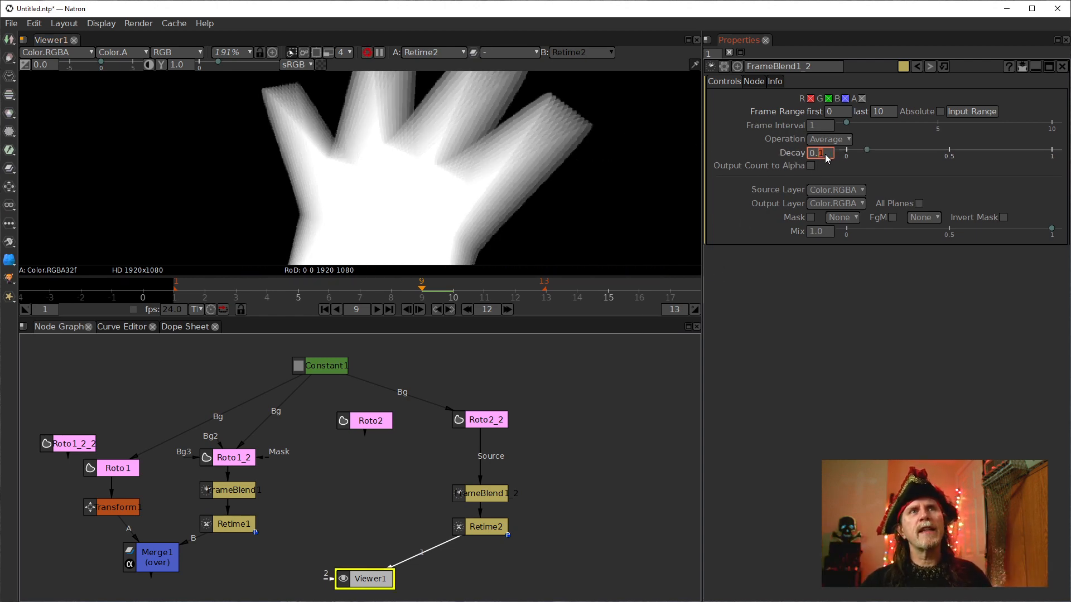
pyautogui.scroll(5, 825, 157)
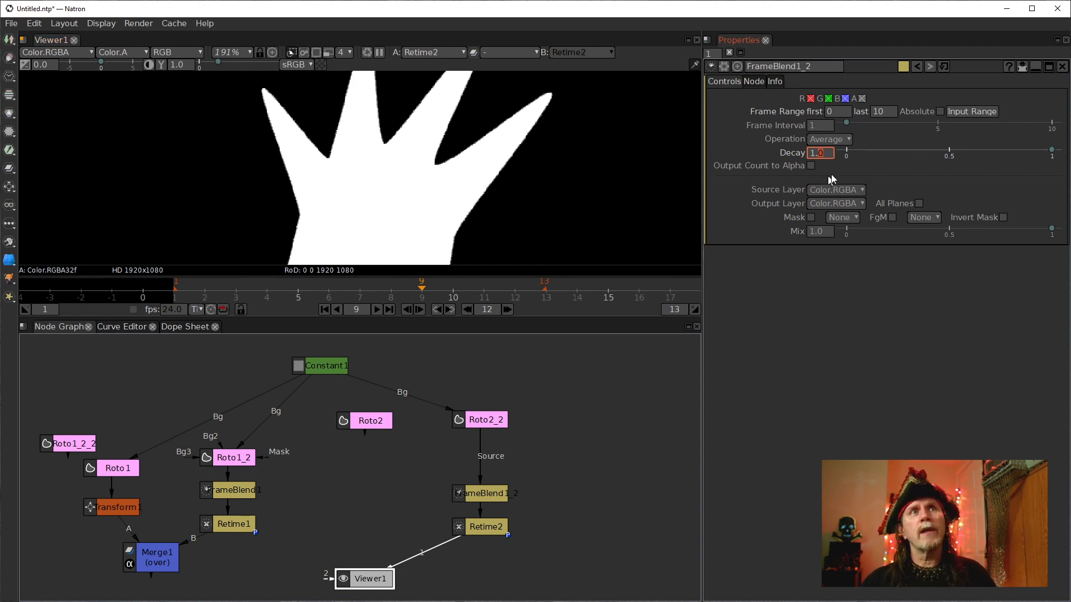
pyautogui.scroll(-5, 823, 156)
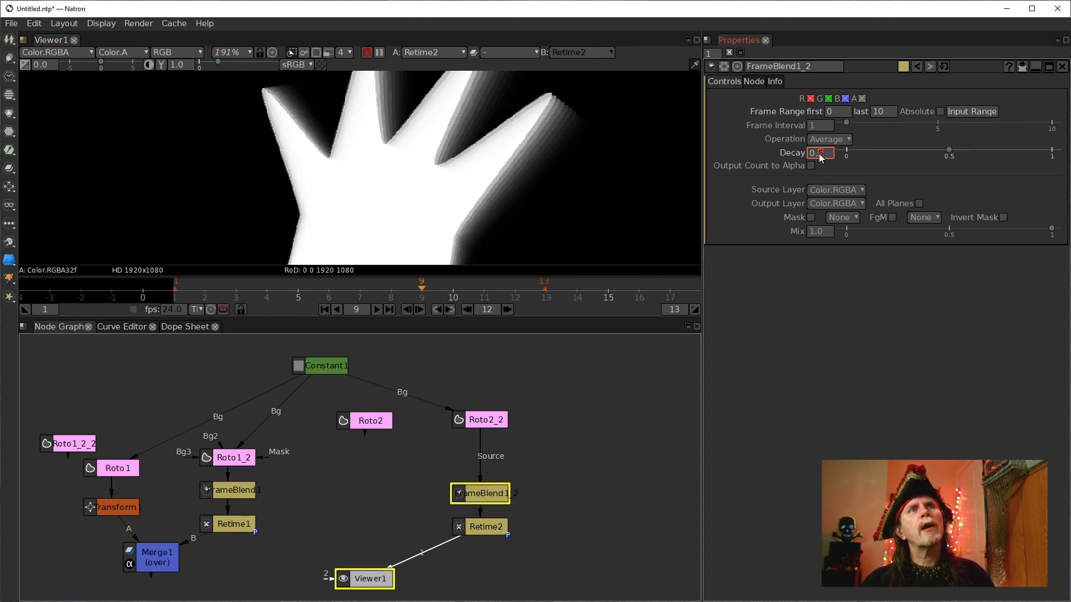
pyautogui.scroll(-5, 820, 156)
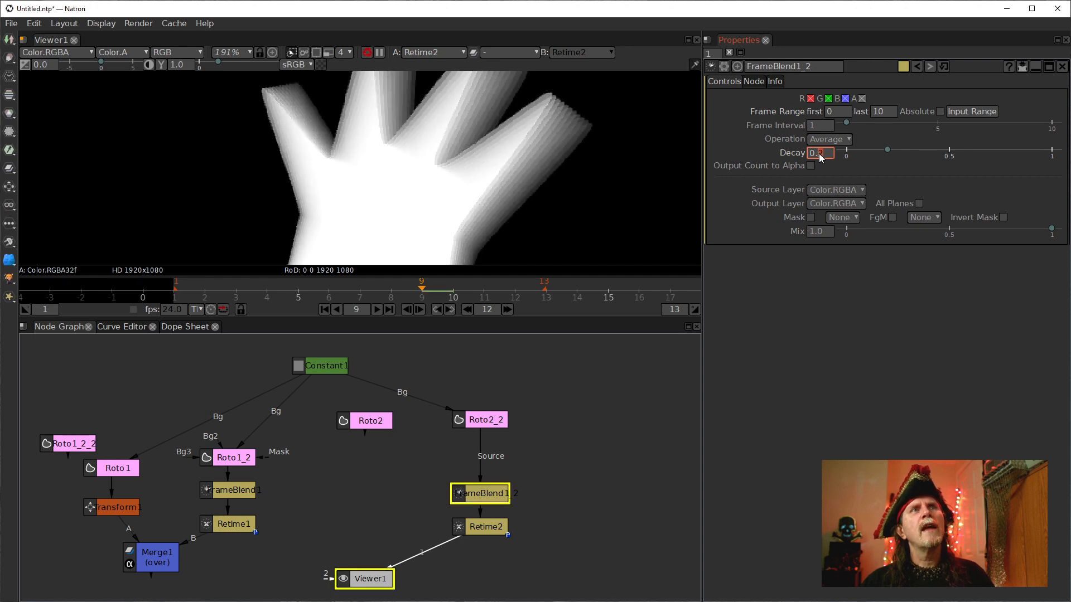
pyautogui.scroll(5, 821, 157)
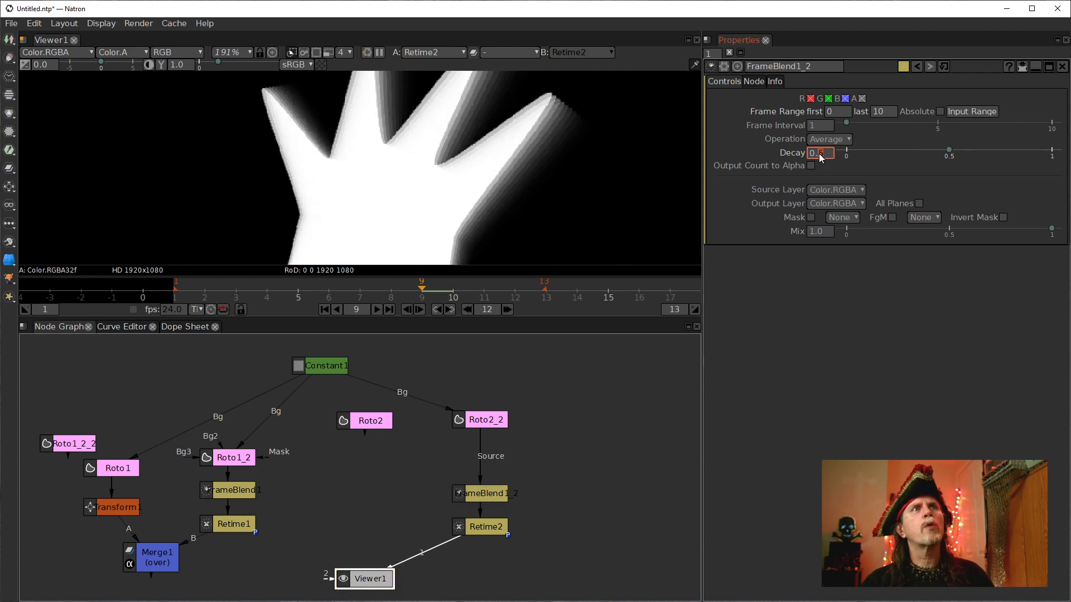
pyautogui.scroll(-1, 821, 156)
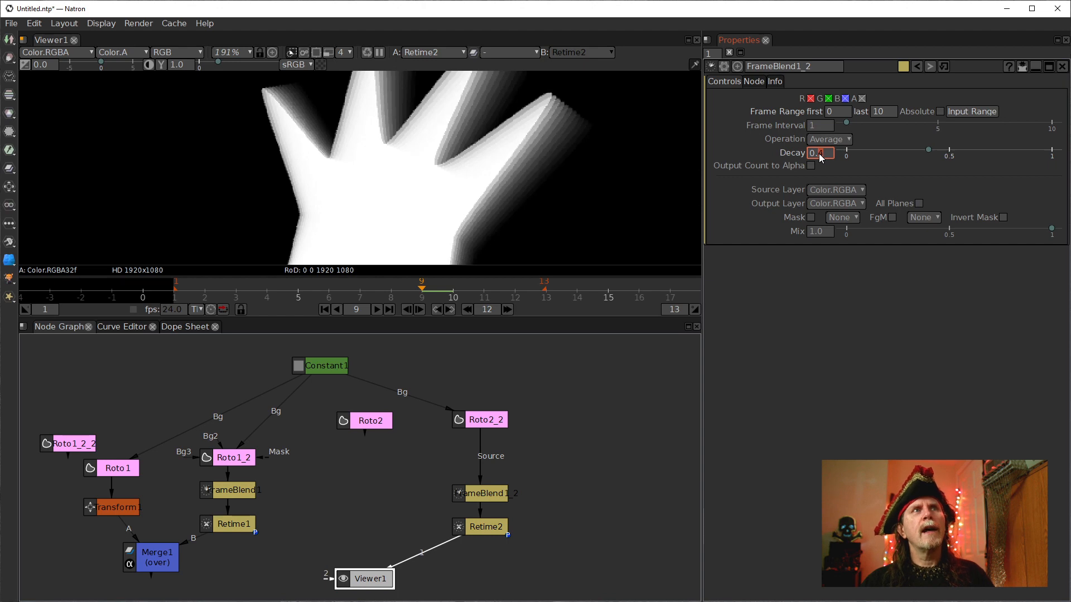
pyautogui.scroll(-1, 821, 157)
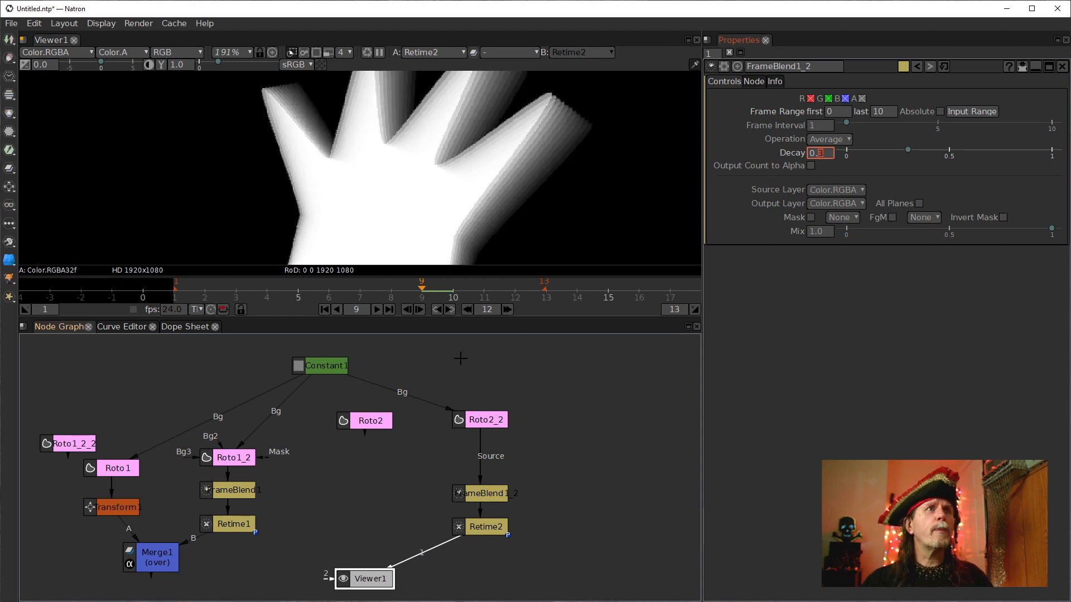
# Play the animation from the first frame to review the blended trail.
pyautogui.scroll(-2, 509, 146)
pyautogui.scroll(-12, 509, 147)
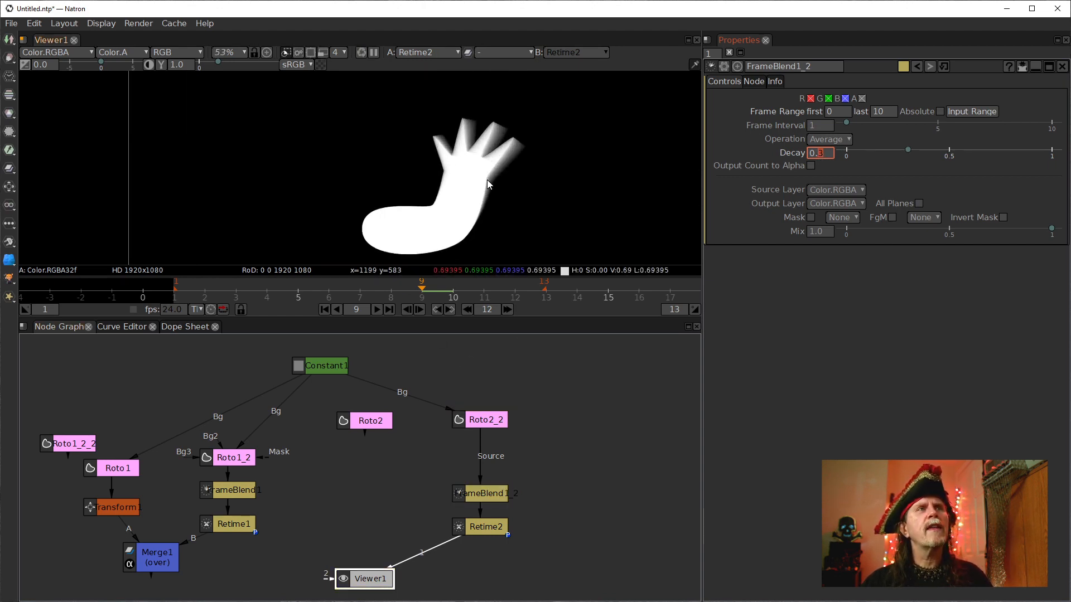
pyautogui.click(324, 309)
pyautogui.click(377, 309)
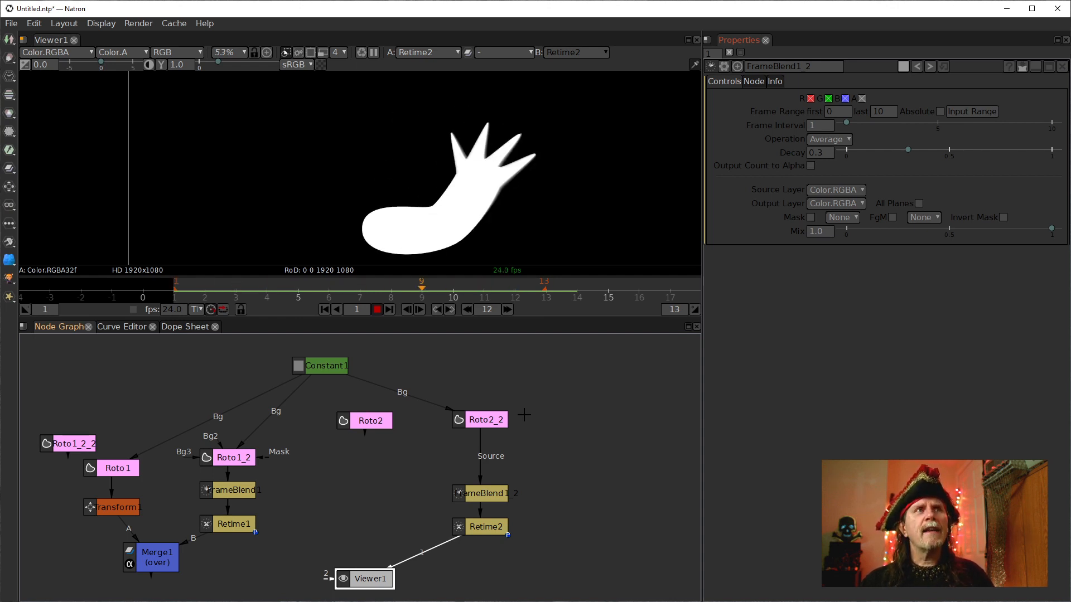
pyautogui.moveTo(352, 570); pyautogui.dragTo(351, 570)
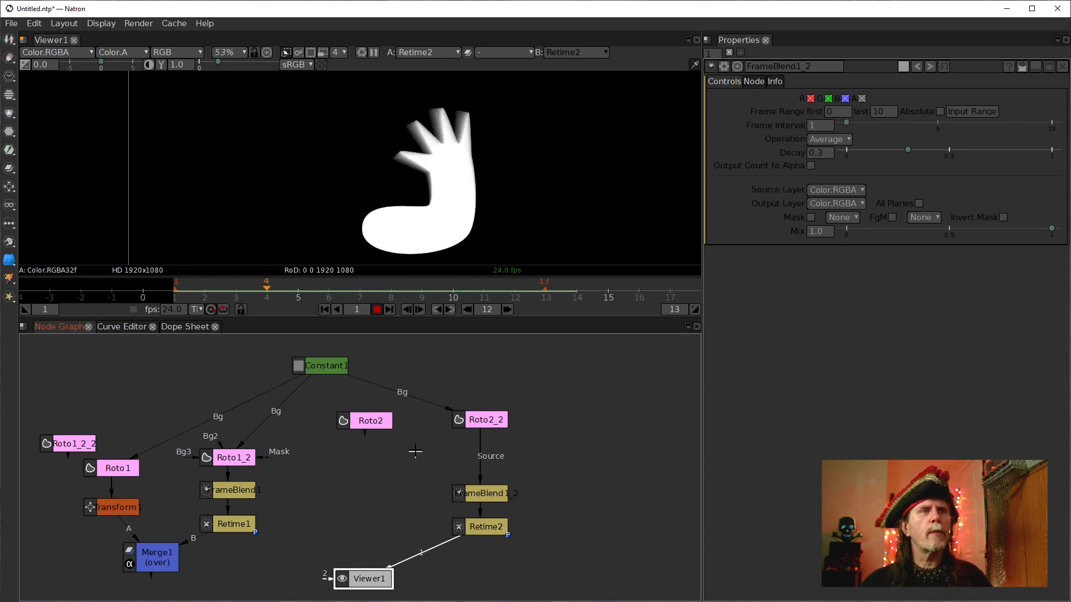
# Add a Transform node under Roto2 and a Merge node combining it with the Retime2 output.
pyautogui.click(371, 421)
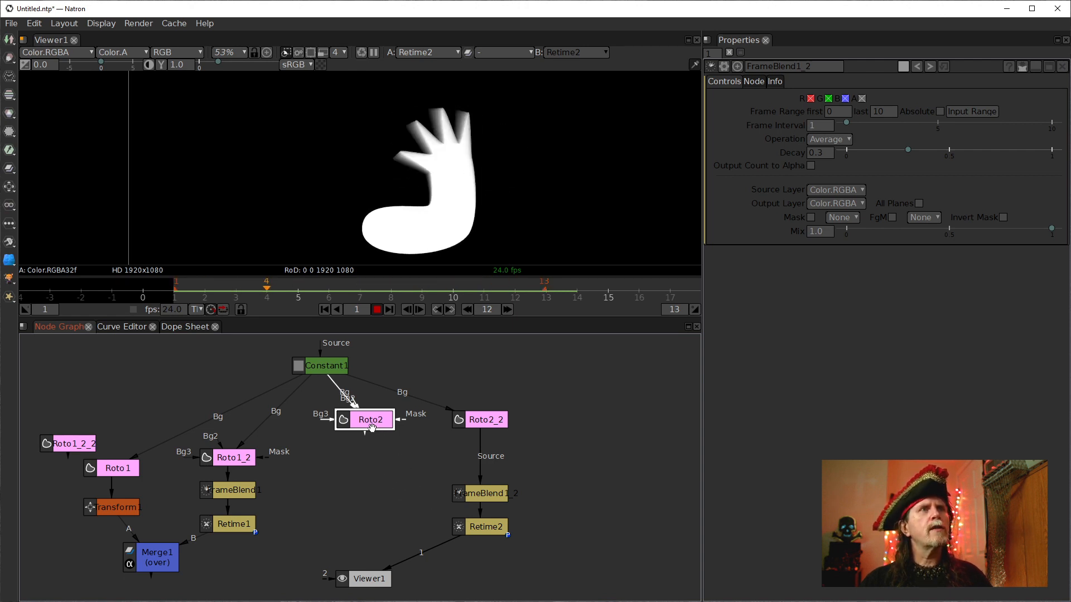
pyautogui.press('t')
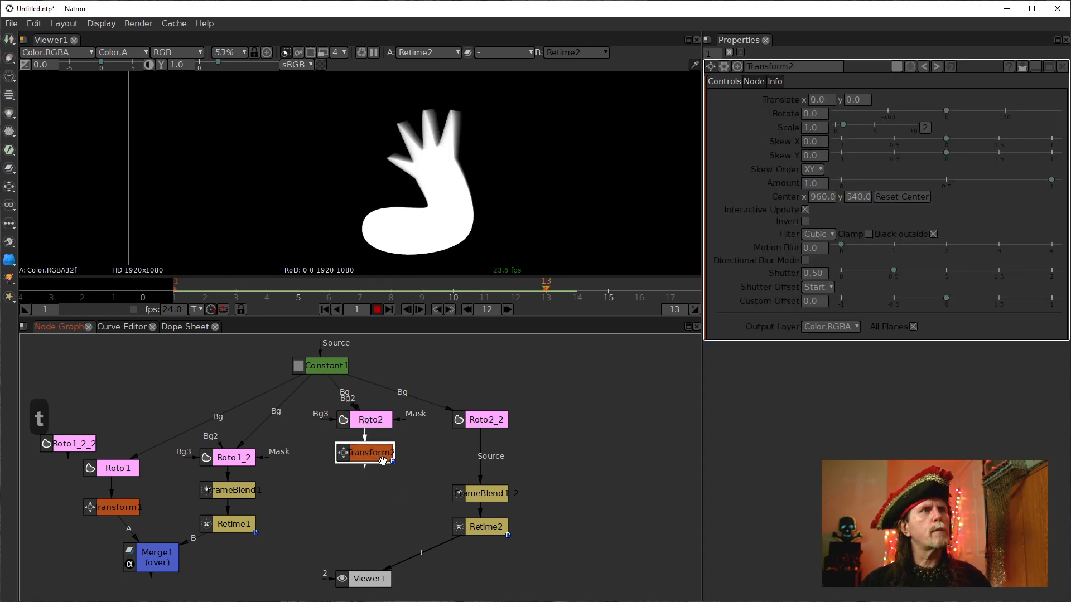
pyautogui.moveTo(494, 545); pyautogui.dragTo(346, 389)
pyautogui.click(470, 467)
pyautogui.press('m')
pyautogui.moveTo(358, 513); pyautogui.dragTo(383, 555)
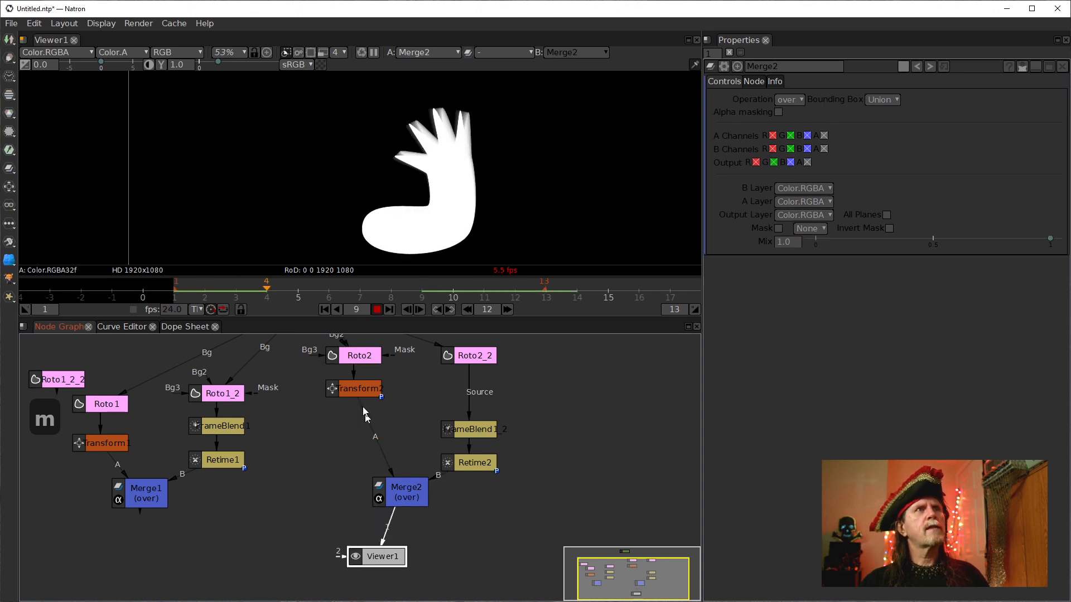
# Set the new Transform node's horizontal translate to -500 to place the hands side by side.
pyautogui.click(360, 390)
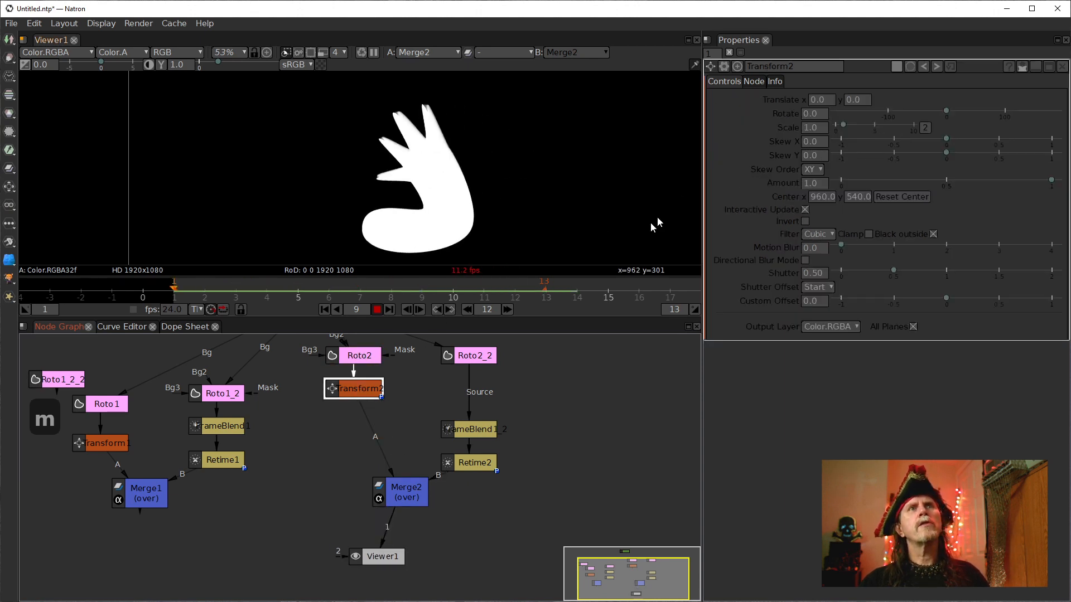
pyautogui.press('k')
pyautogui.click(820, 100)
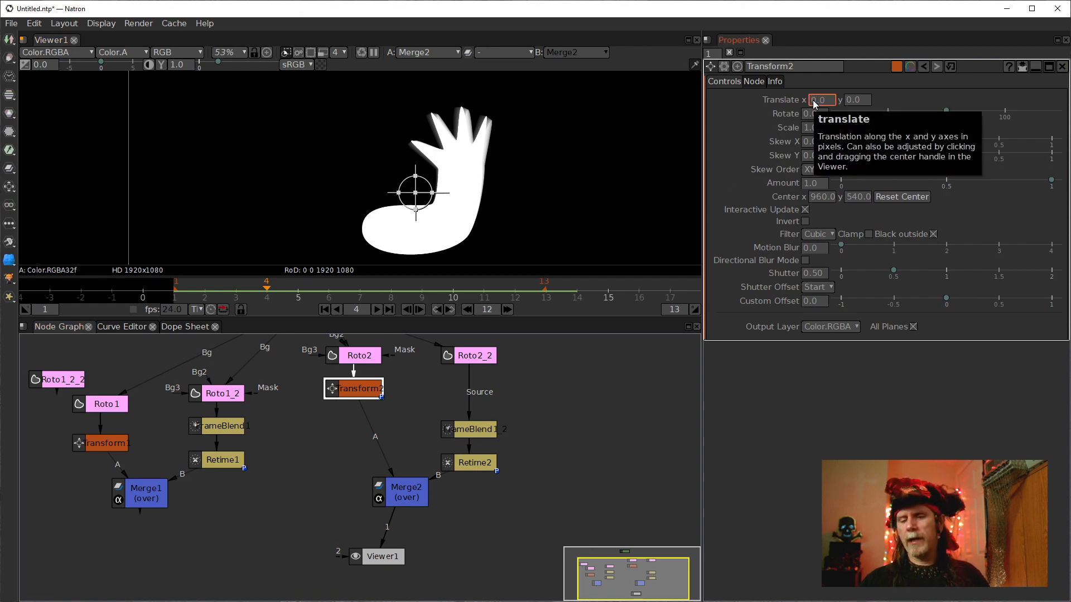
pyautogui.write('-')
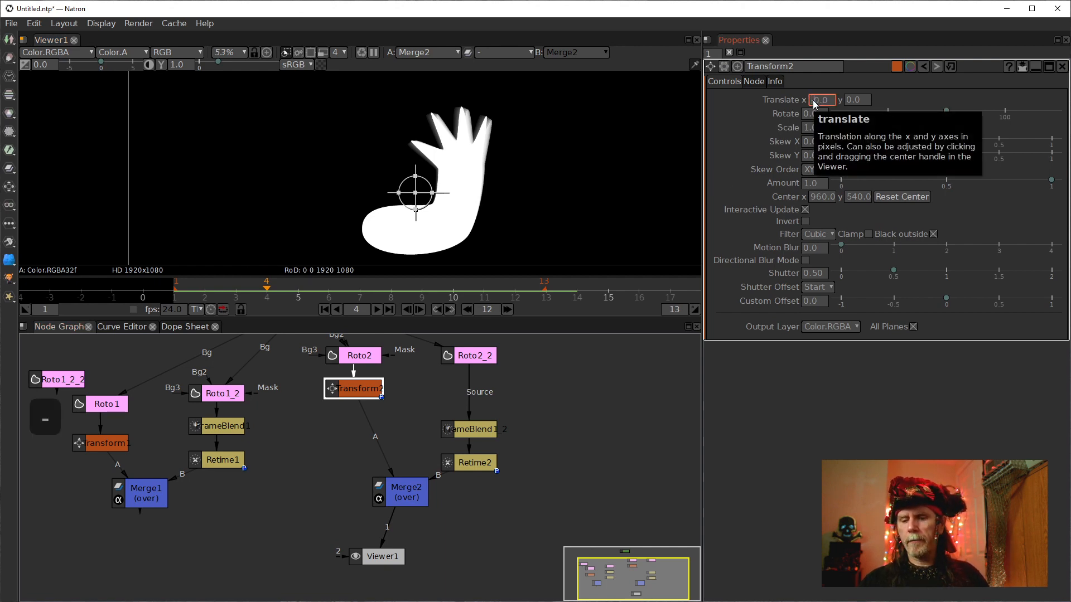
pyautogui.write('40')
pyautogui.press('Return')
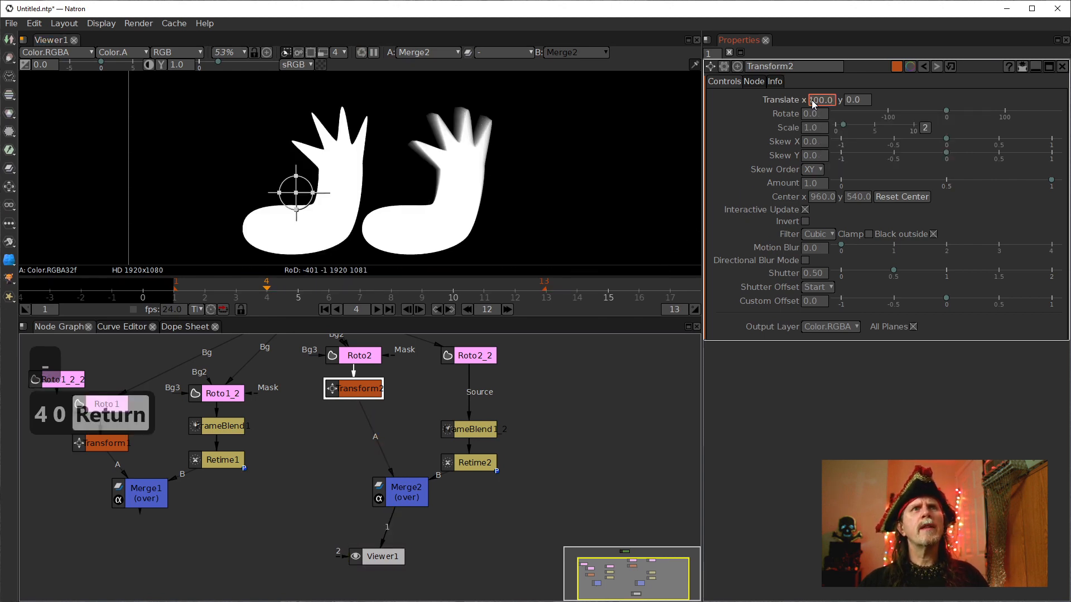
pyautogui.scroll(-1, 809, 99)
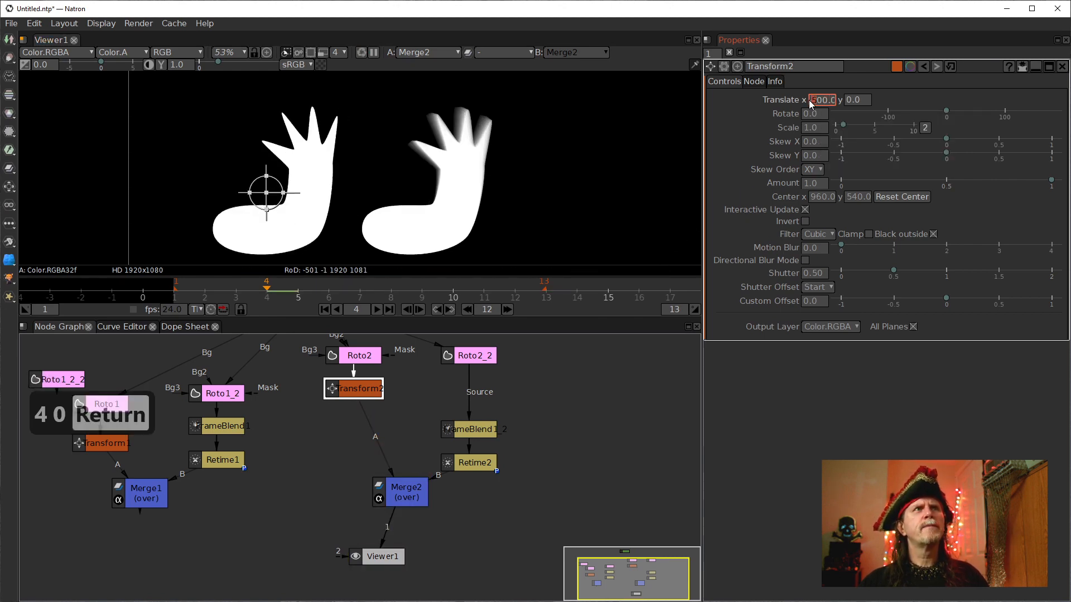
# Play the animation from the start to compare both hands.
pyautogui.click(329, 311)
pyautogui.click(377, 309)
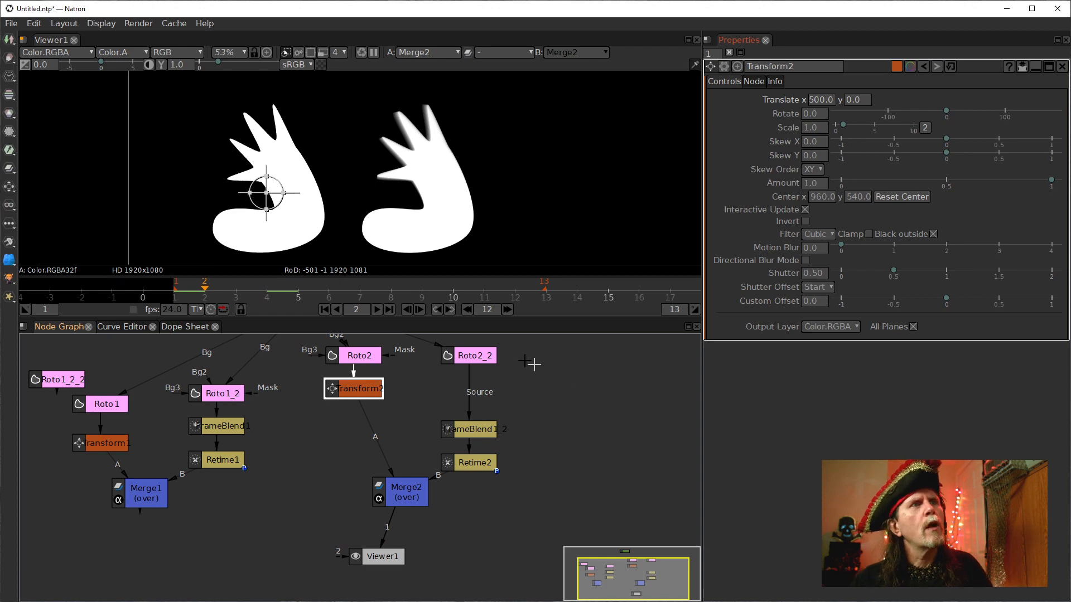
pyautogui.click(371, 310)
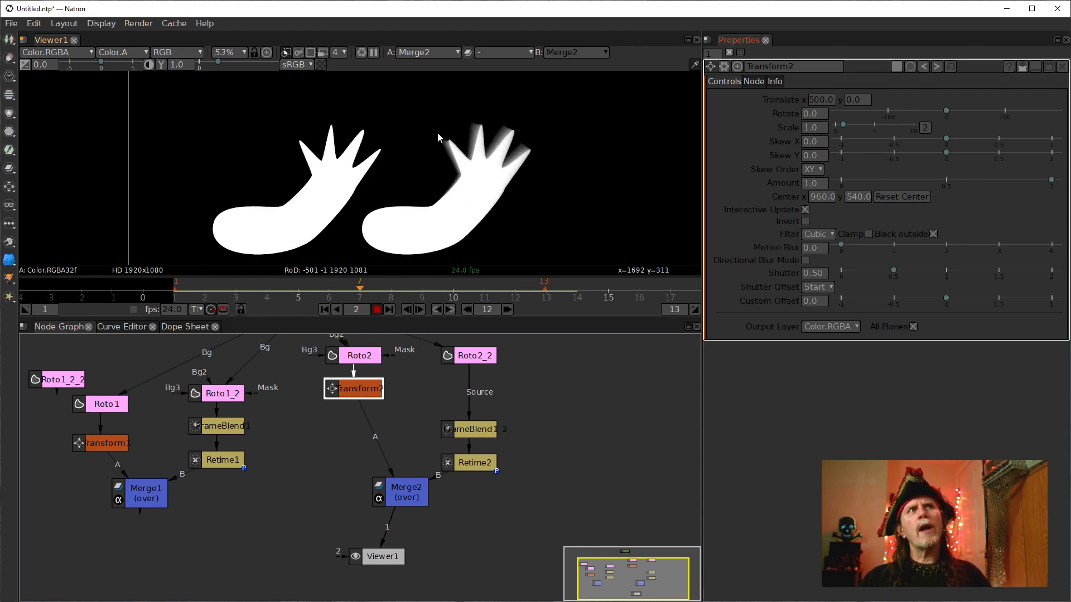
pyautogui.click(377, 311)
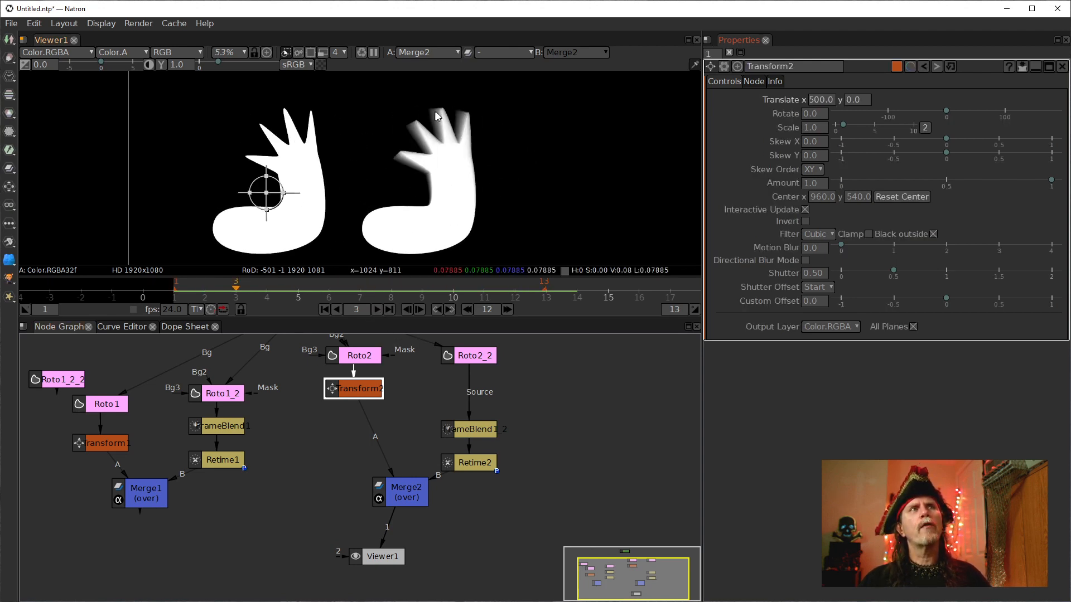
# Open the copied FrameBlend node's properties and set its Decay to 0.
pyautogui.click(478, 429)
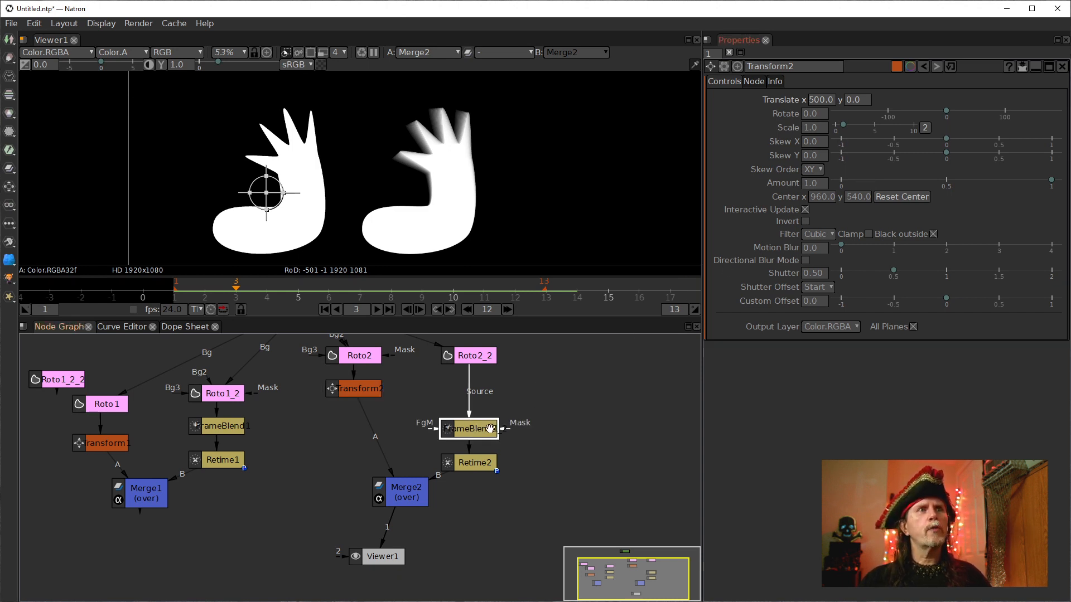
pyautogui.doubleClick(491, 428)
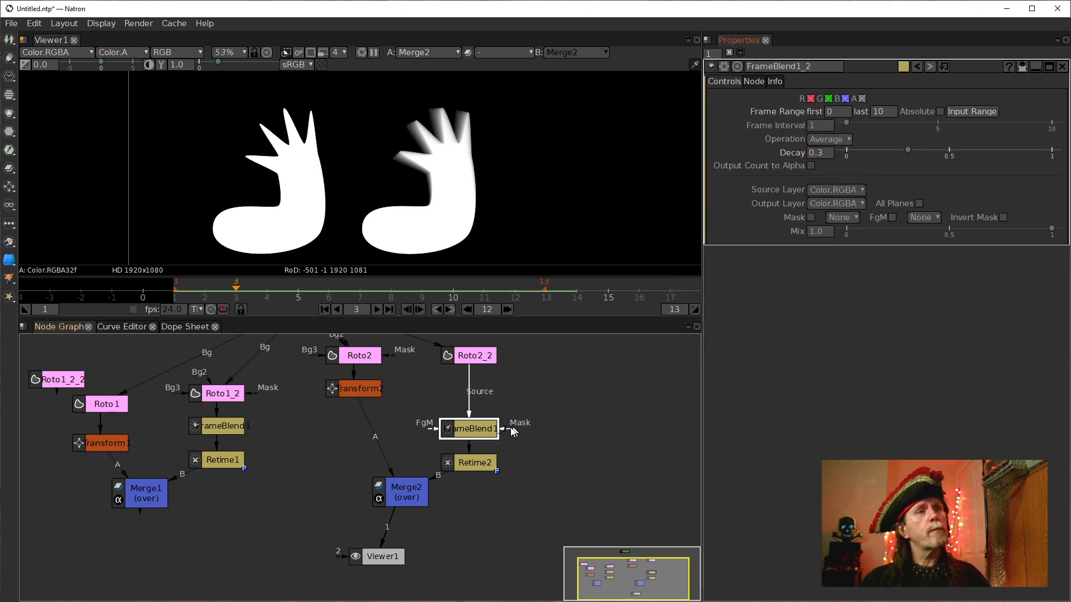
pyautogui.click(826, 155)
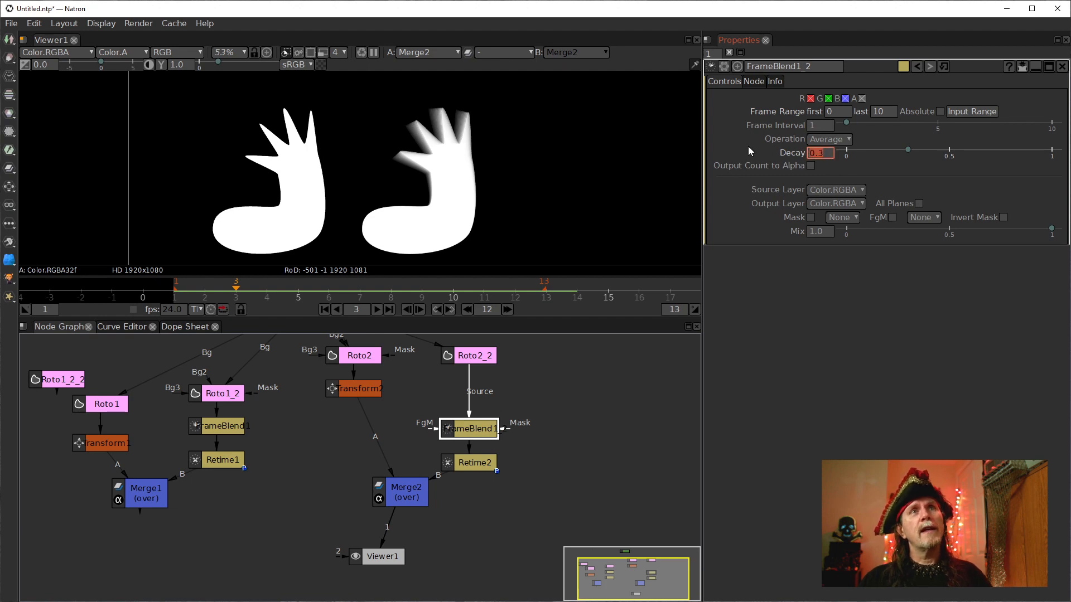
pyautogui.write('0')
pyautogui.press('Return')
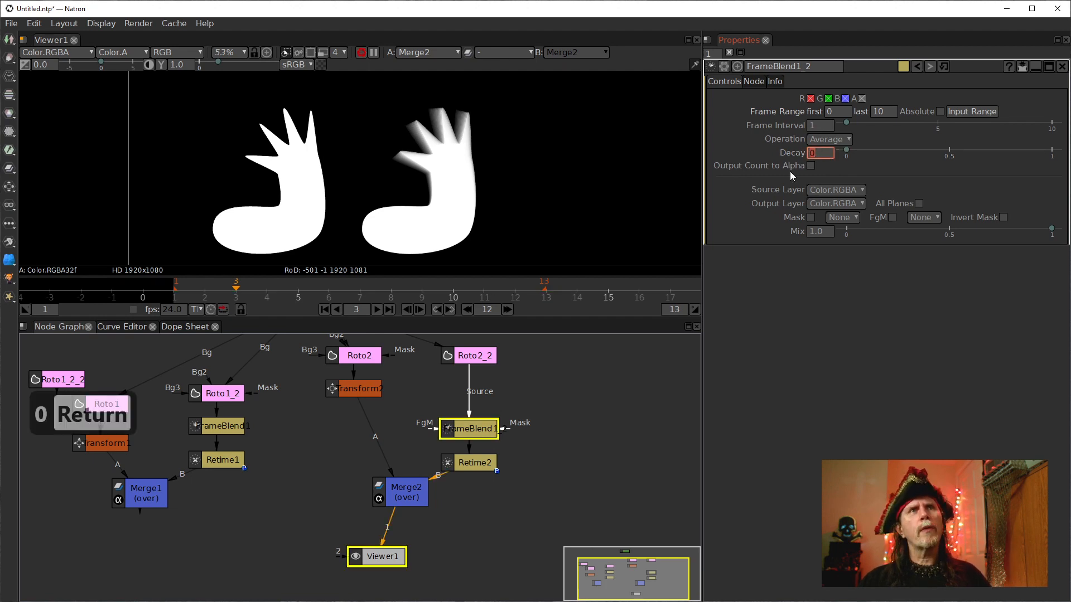
# Play the animation from the start to compare the trails.
pyautogui.click(324, 309)
pyautogui.click(386, 309)
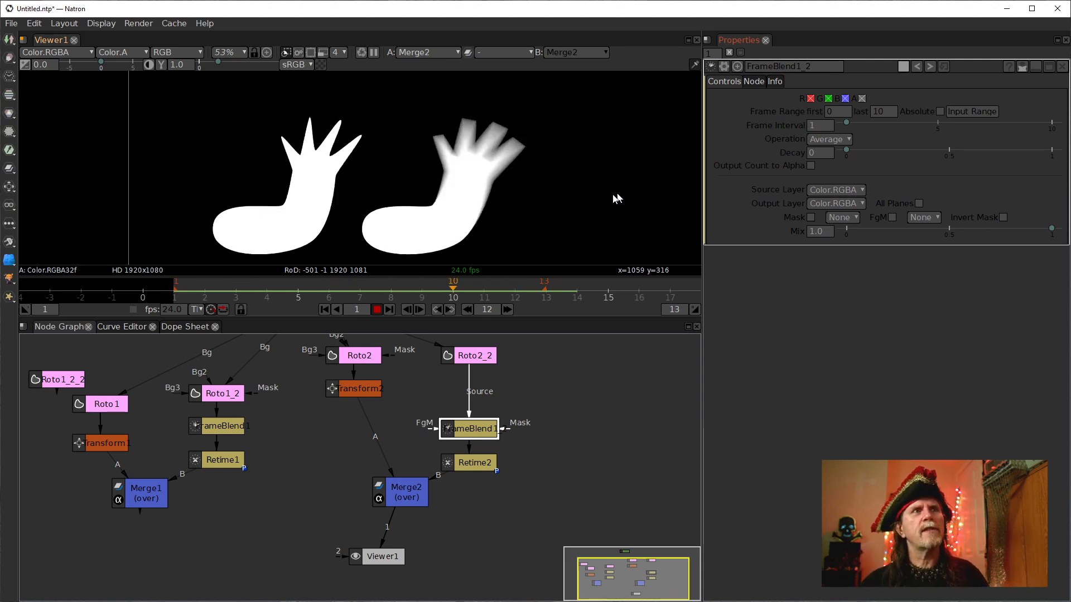
pyautogui.click(376, 309)
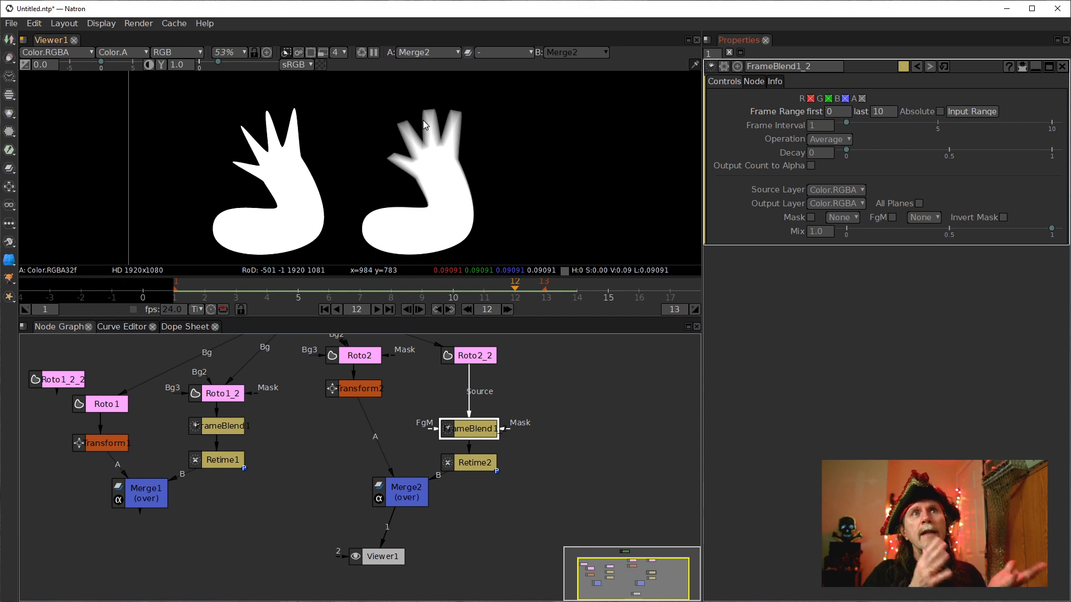
# Set the copied FrameBlend node's Decay to 0.3.
pyautogui.click(829, 154)
pyautogui.write('.3')
pyautogui.press('Return')
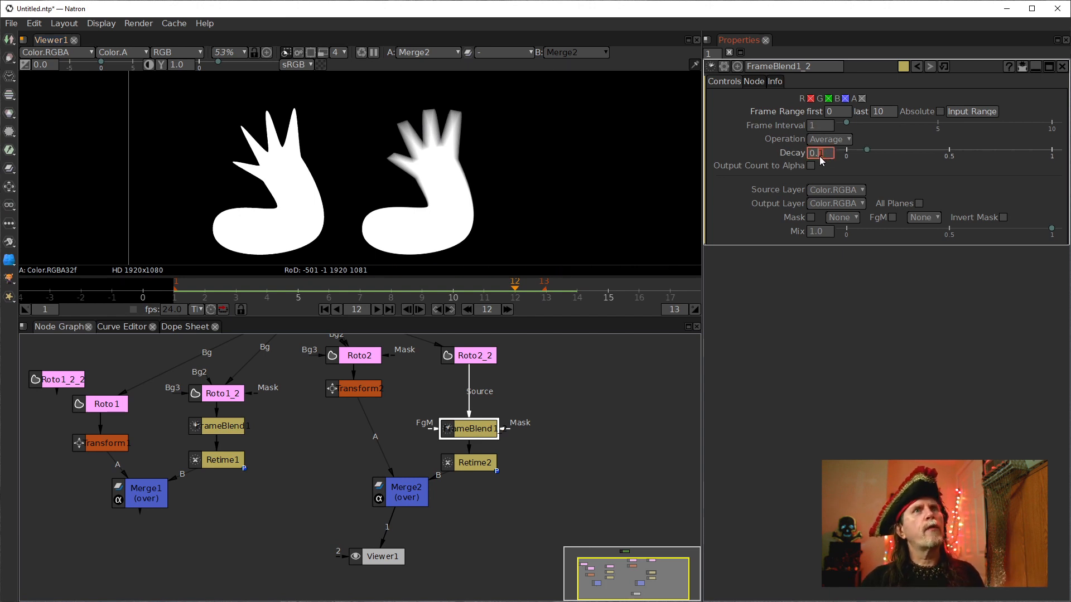
# Set the copied FrameBlend node's Frame Range last frame to 20 and its Decay to 0.2.
pyautogui.click(590, 430)
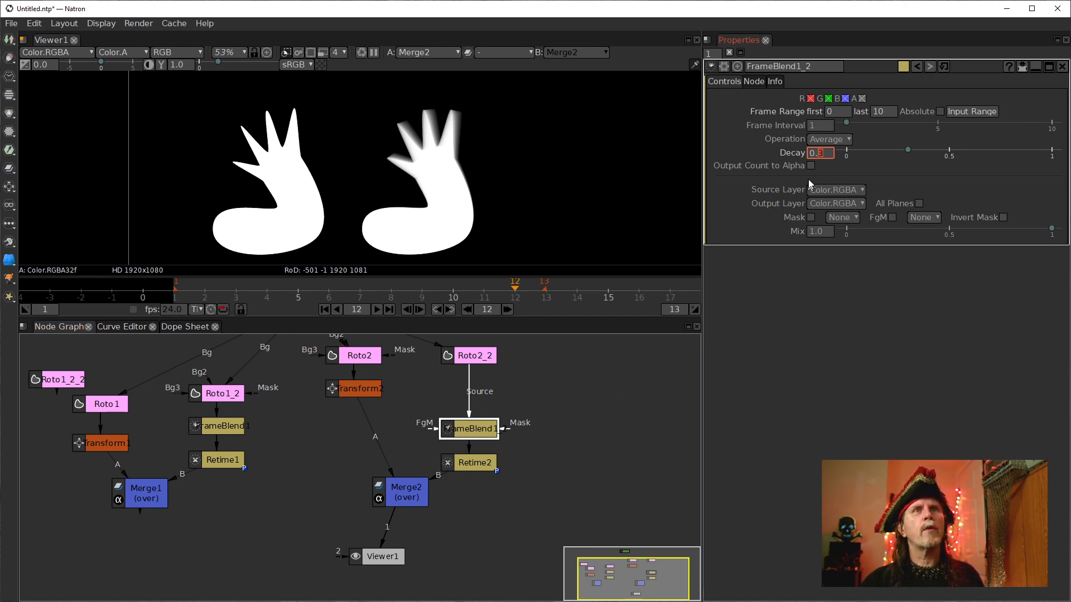
pyautogui.click(467, 358)
pyautogui.click(479, 432)
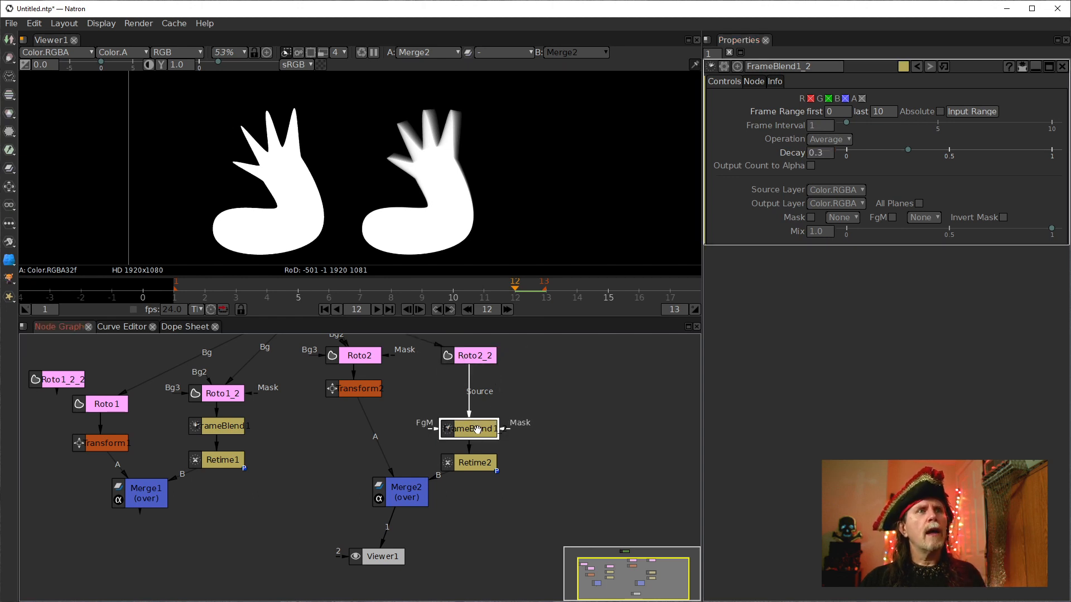
pyautogui.doubleClick(875, 113)
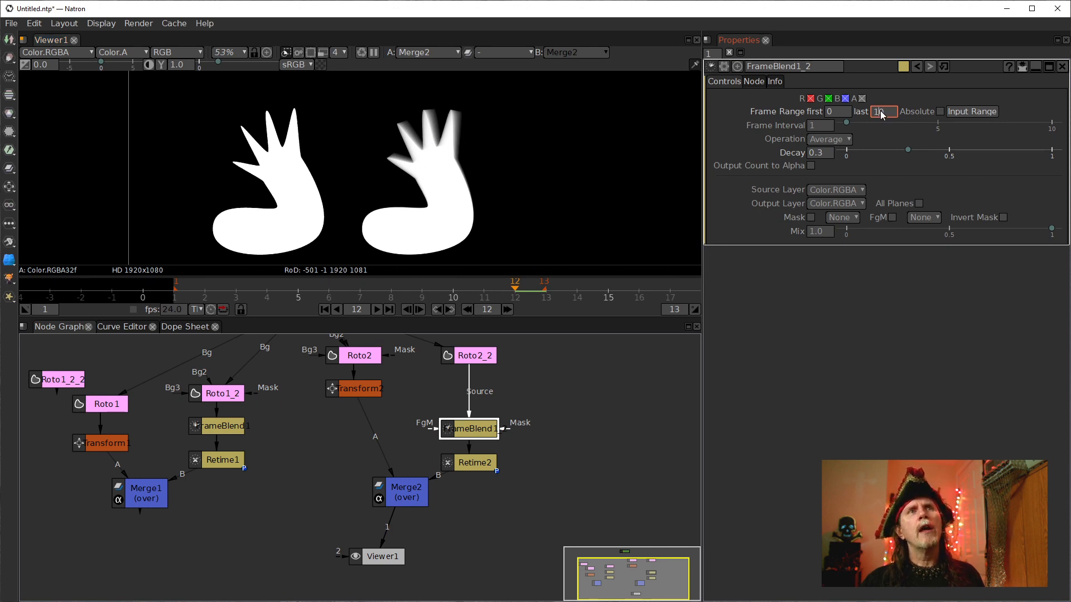
pyautogui.scroll(2, 880, 114)
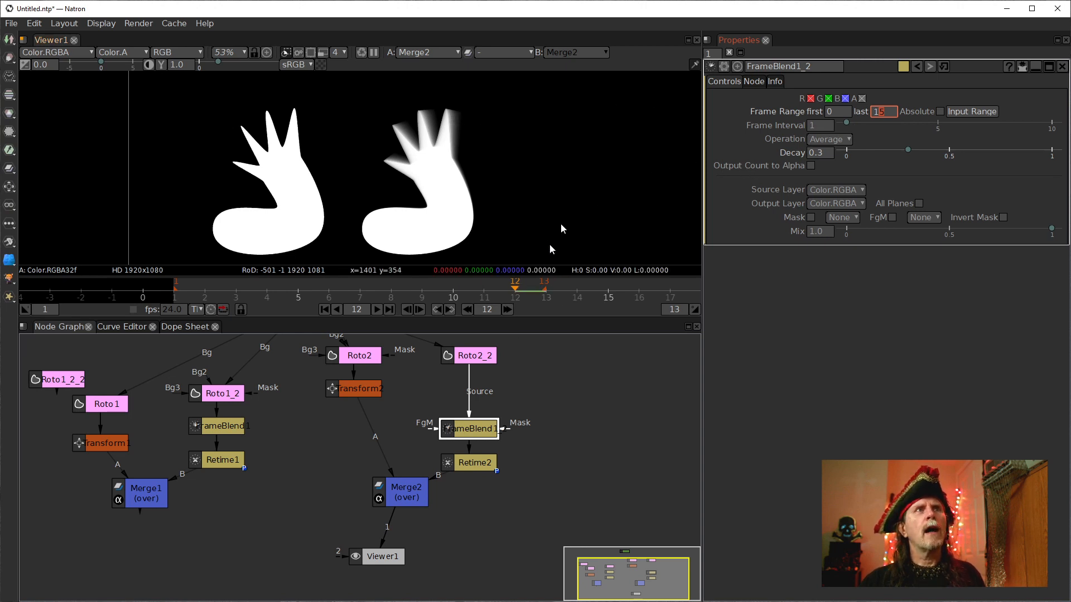
pyautogui.scroll(1, 882, 115)
pyautogui.scroll(1, 882, 113)
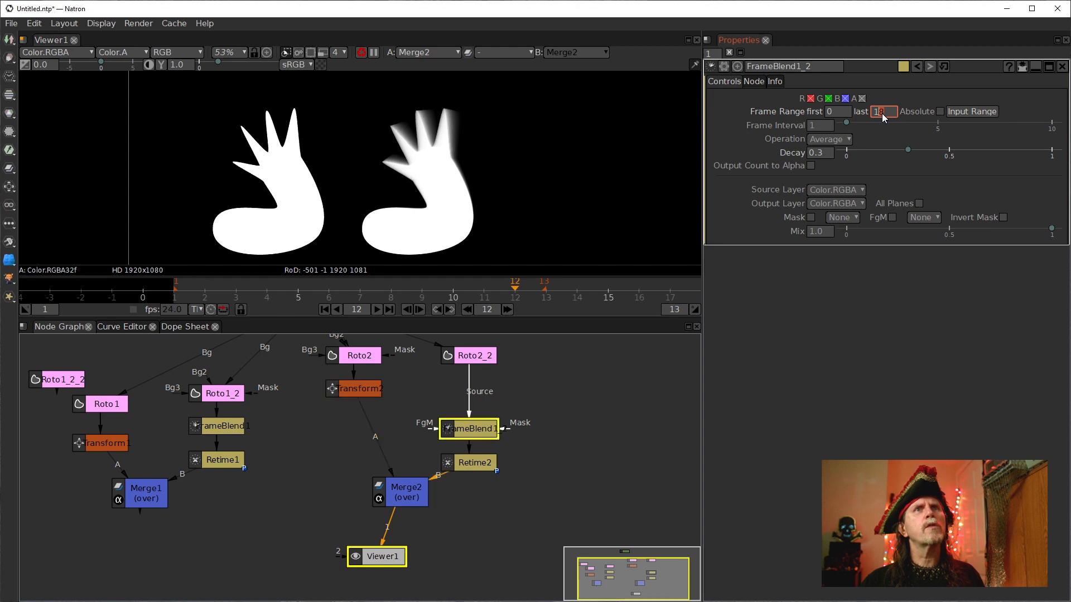
pyautogui.scroll(1, 881, 112)
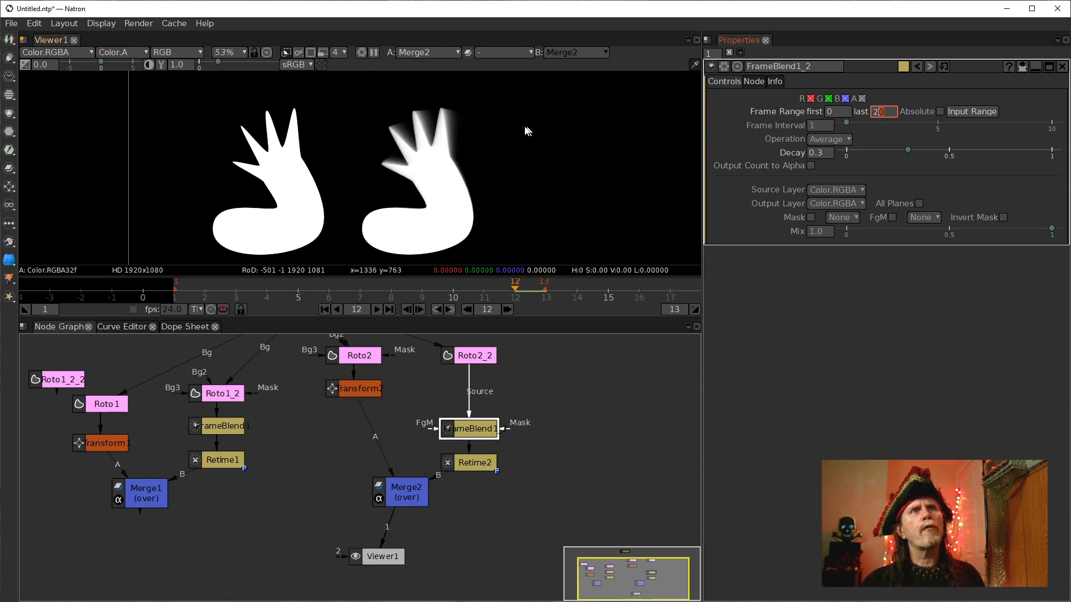
pyautogui.click(818, 154)
pyautogui.scroll(-1, 821, 158)
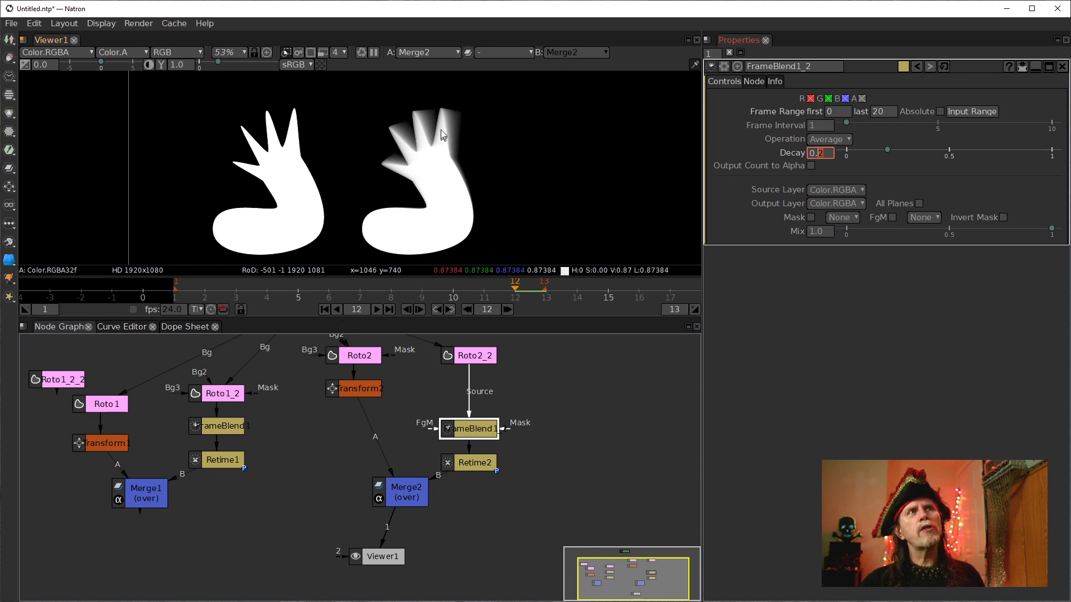
# Play and stop the animation a few times to review the longer, fainter trails.
pyautogui.click(377, 312)
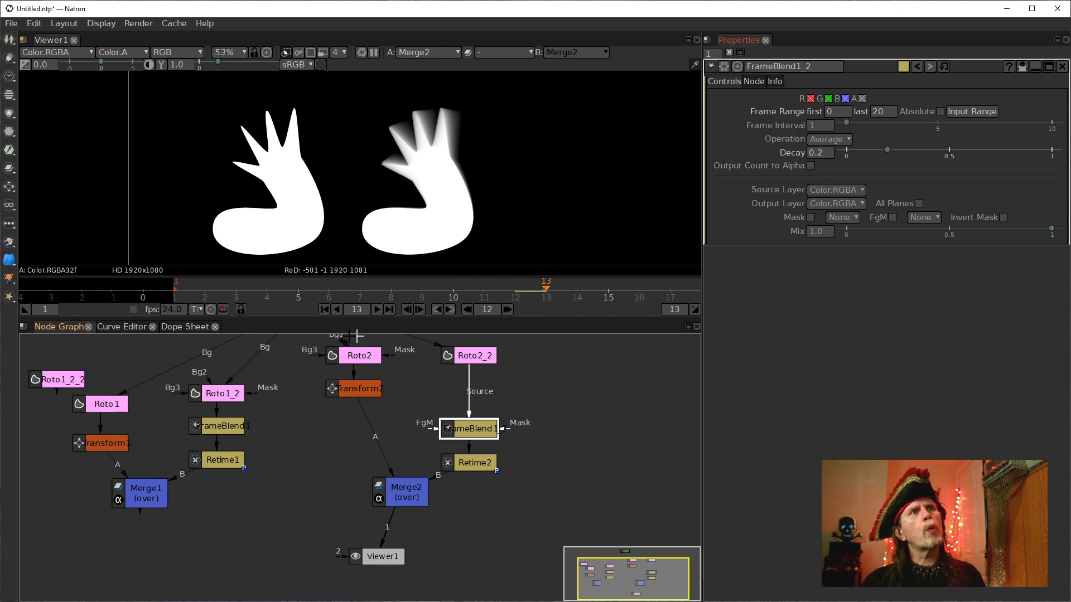
pyautogui.click(377, 309)
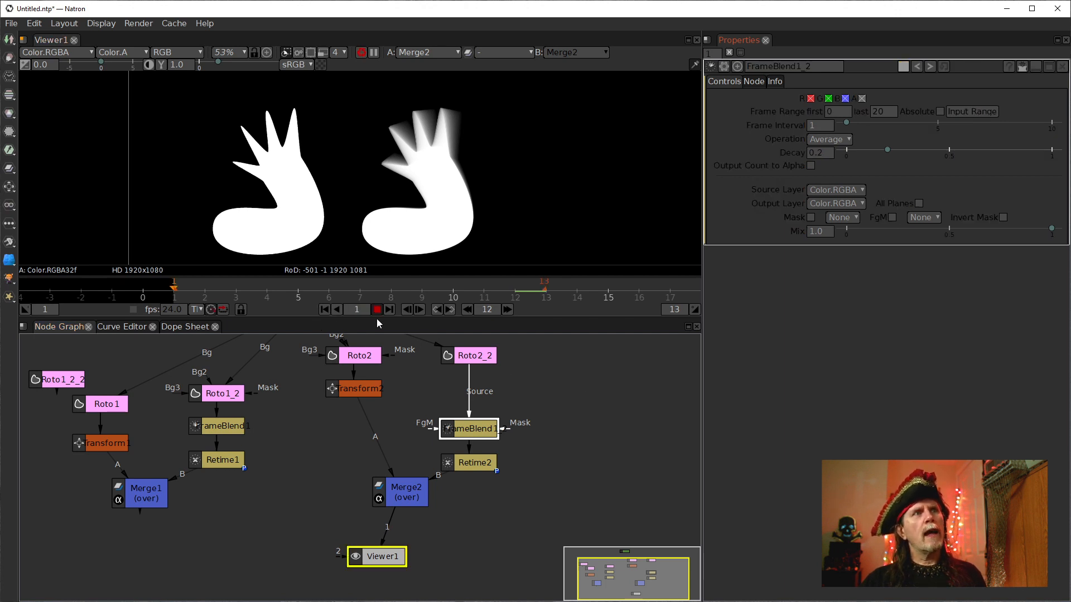
pyautogui.click(377, 310)
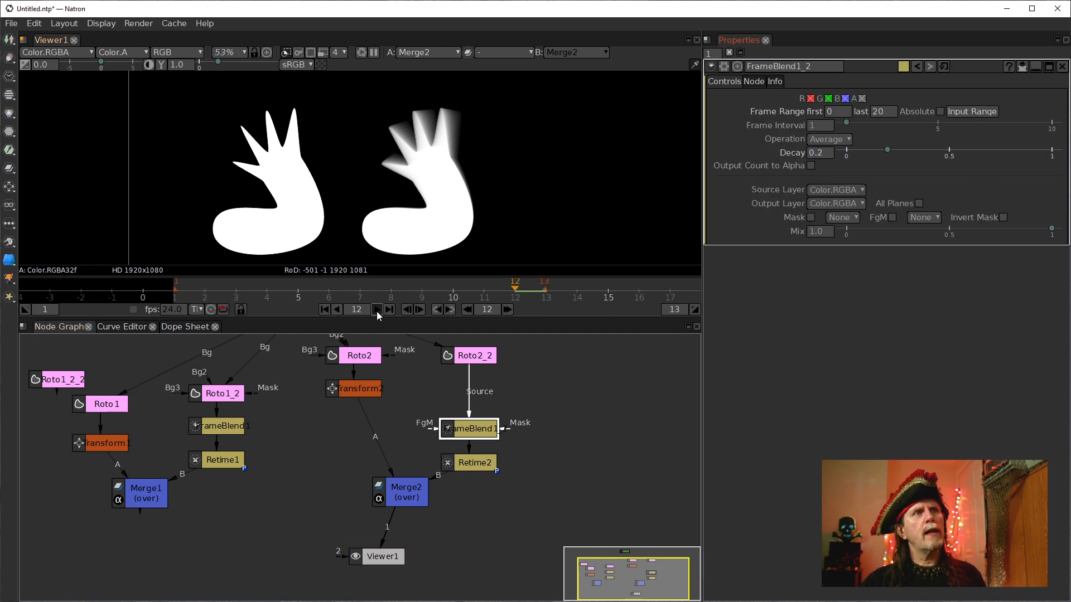
pyautogui.click(377, 310)
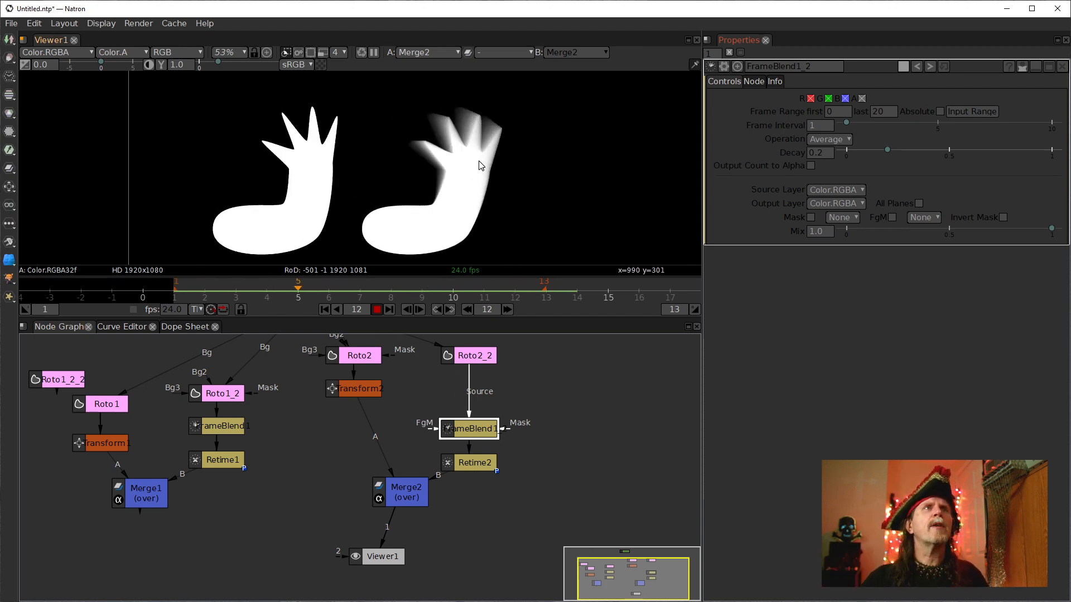
pyautogui.click(376, 310)
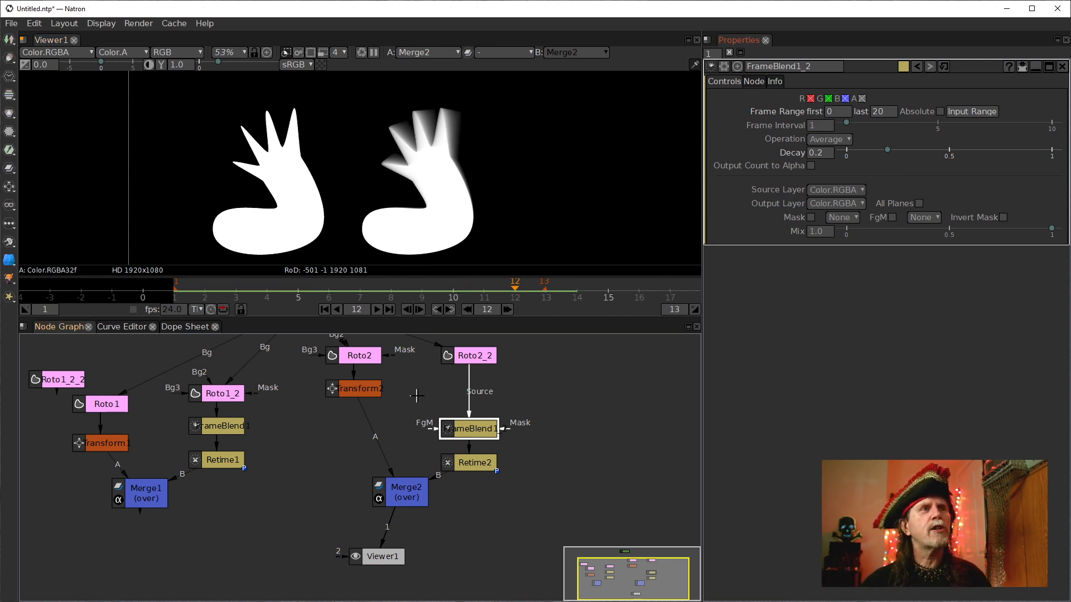
# Extend the timeline's end frame and the project's Frame Range last frame to 260.
pyautogui.click(674, 309)
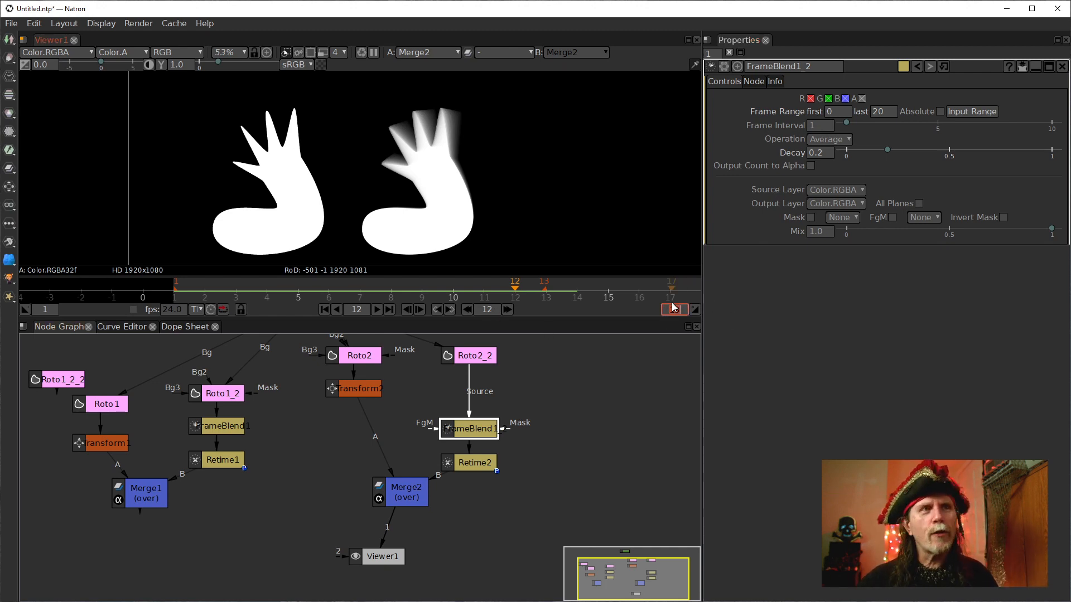
pyautogui.write('20')
pyautogui.press('Return')
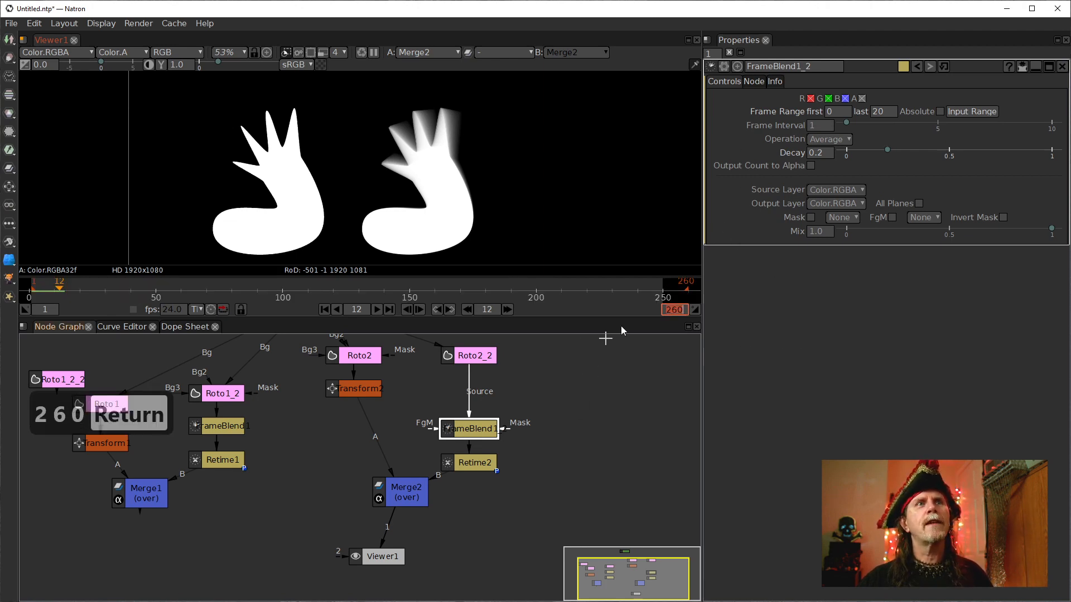
pyautogui.click(608, 393)
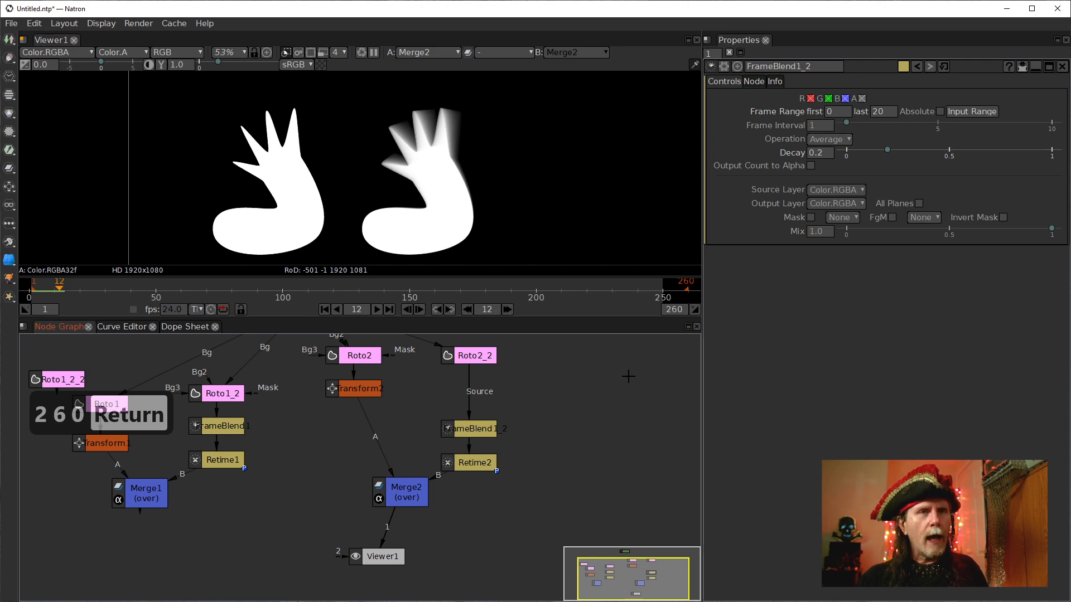
pyautogui.press('s')
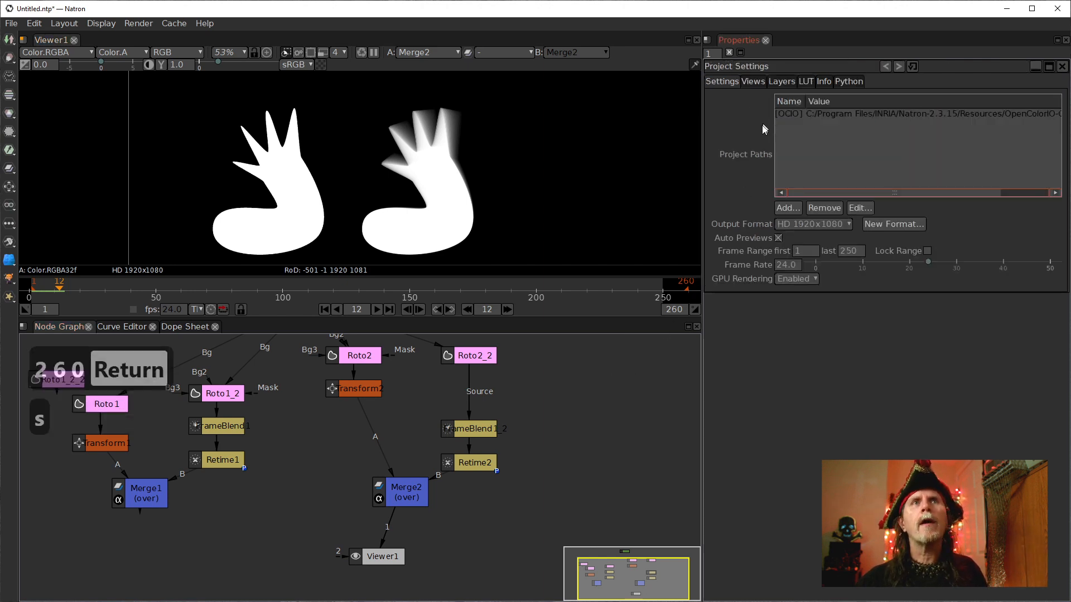
pyautogui.doubleClick(847, 251)
pyautogui.write('260')
pyautogui.press('Return')
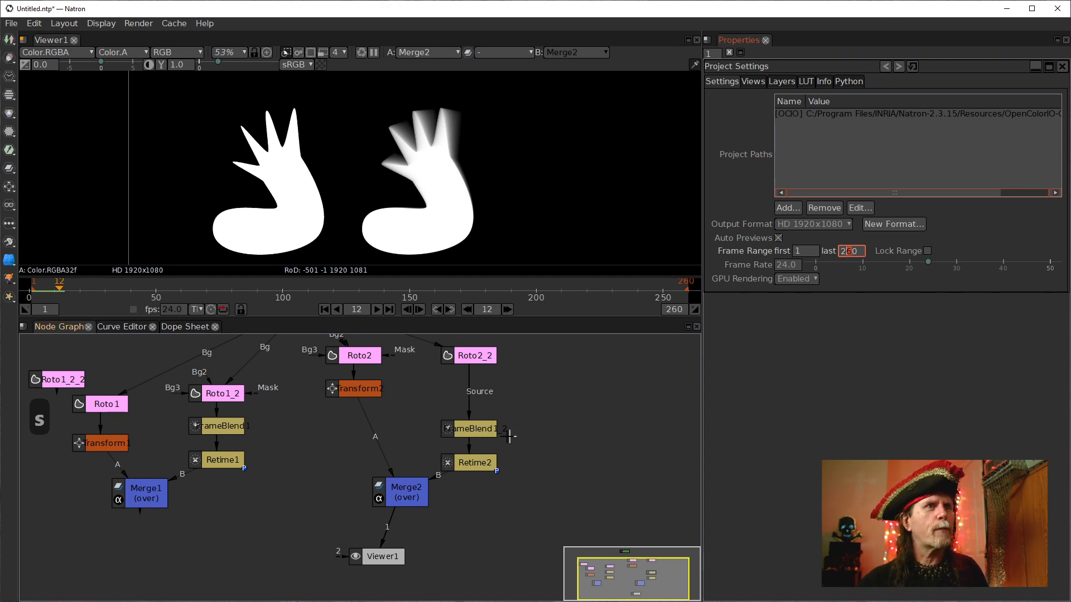
# Nudge the Viewer node and play the animation from the start over the longer range.
pyautogui.moveTo(378, 557); pyautogui.dragTo(397, 561)
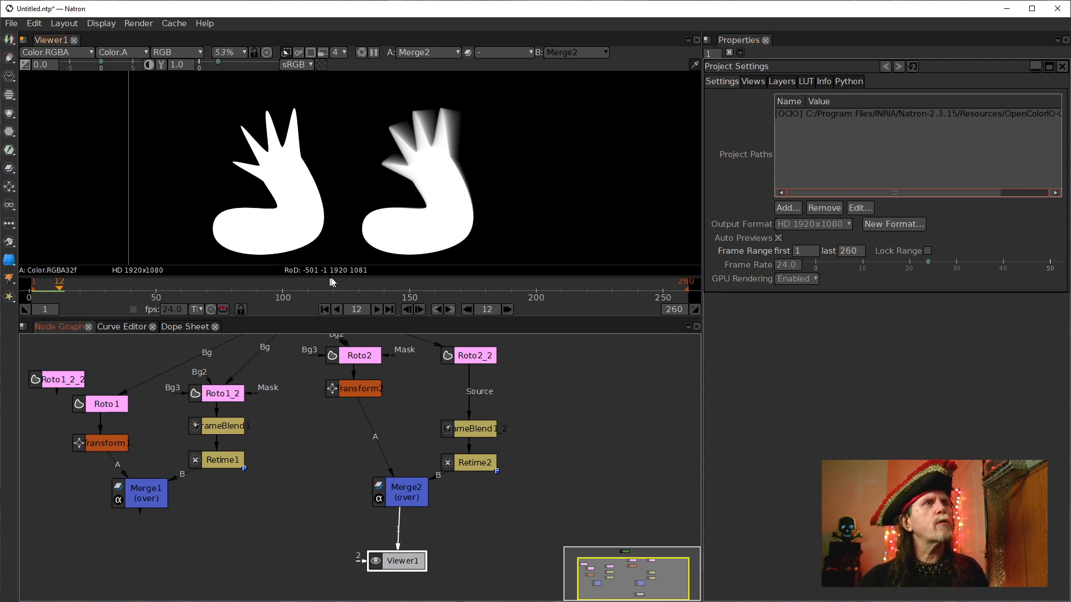
pyautogui.click(325, 309)
pyautogui.click(376, 310)
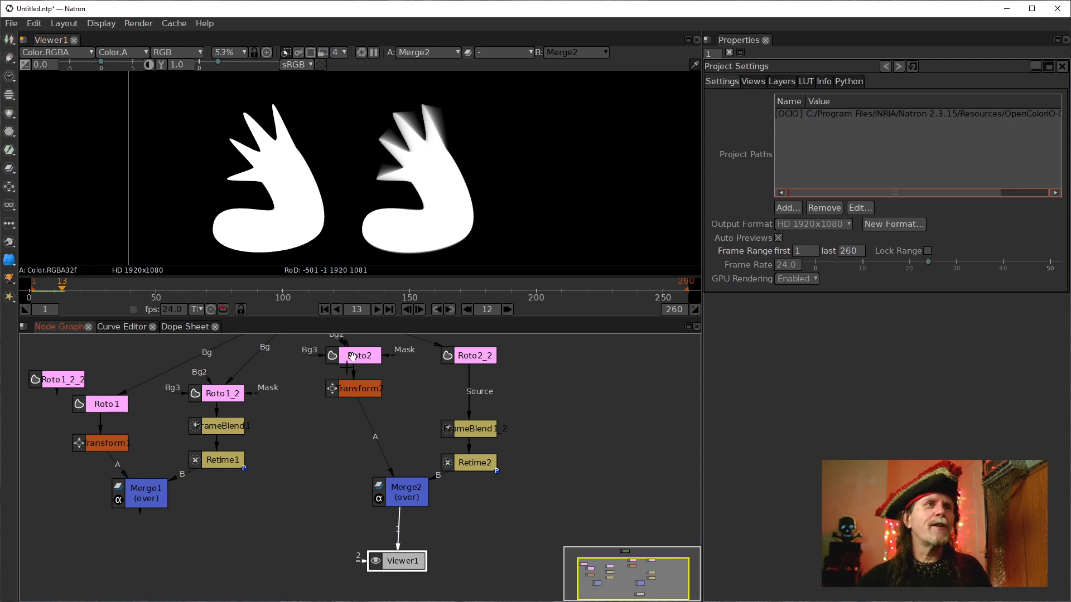
# Add a TimeLoop node and connect it between Merge2 and the Viewer.
pyautogui.moveTo(420, 491)
pyautogui.mouseDown()
pyautogui.moveTo(365, 437)
pyautogui.moveTo(365, 459)
pyautogui.moveTo(418, 486)
pyautogui.mouseUp()
pyautogui.scroll(-2, 365, 459)
pyautogui.scroll(1, 418, 486)
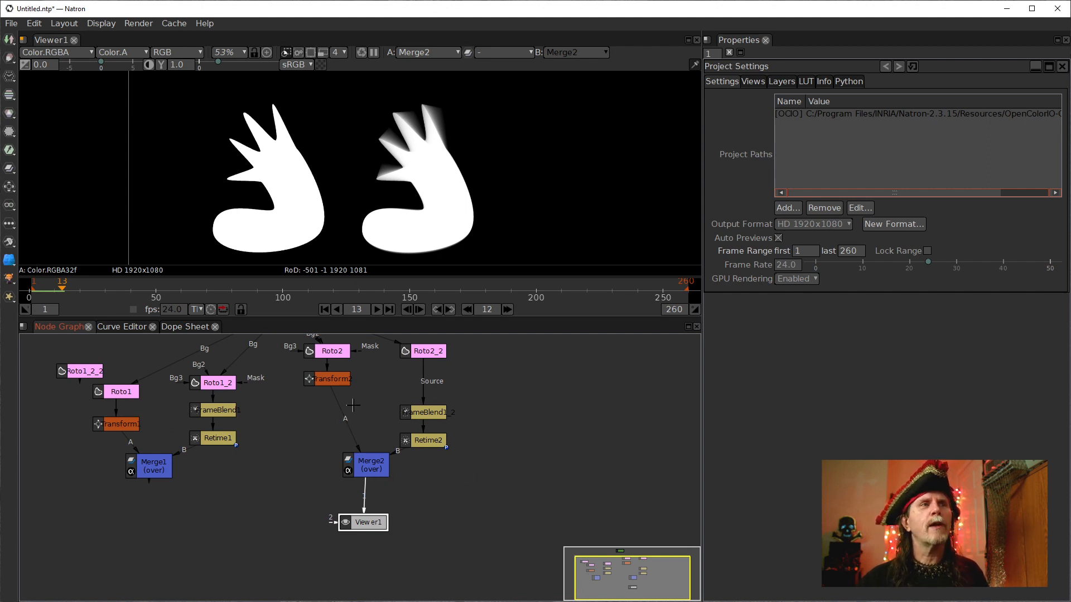
pyautogui.rightClick(370, 405)
pyautogui.moveTo(382, 354)
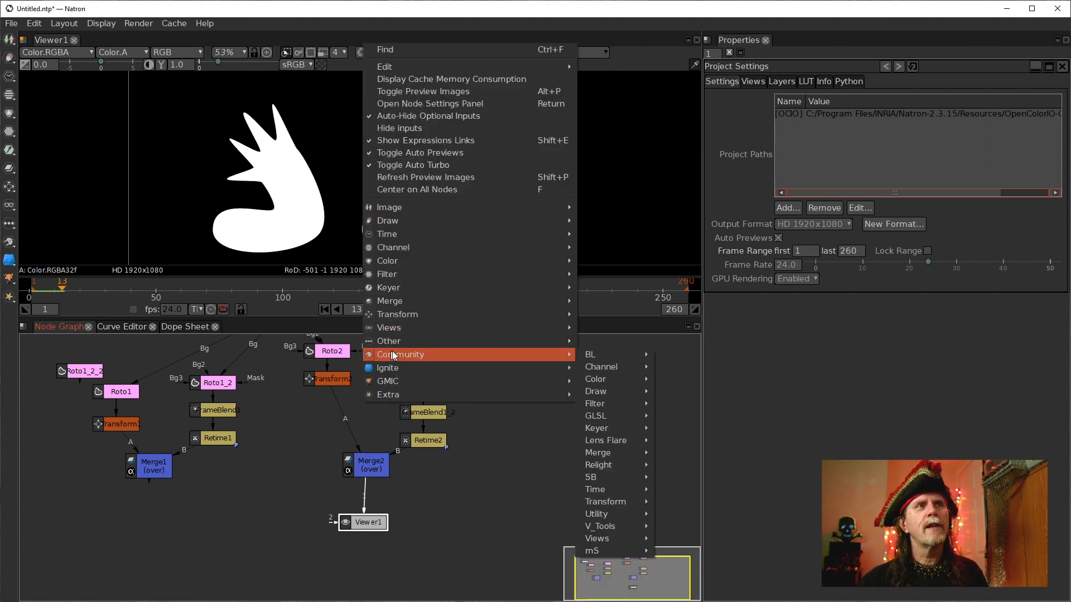
pyautogui.moveTo(597, 492)
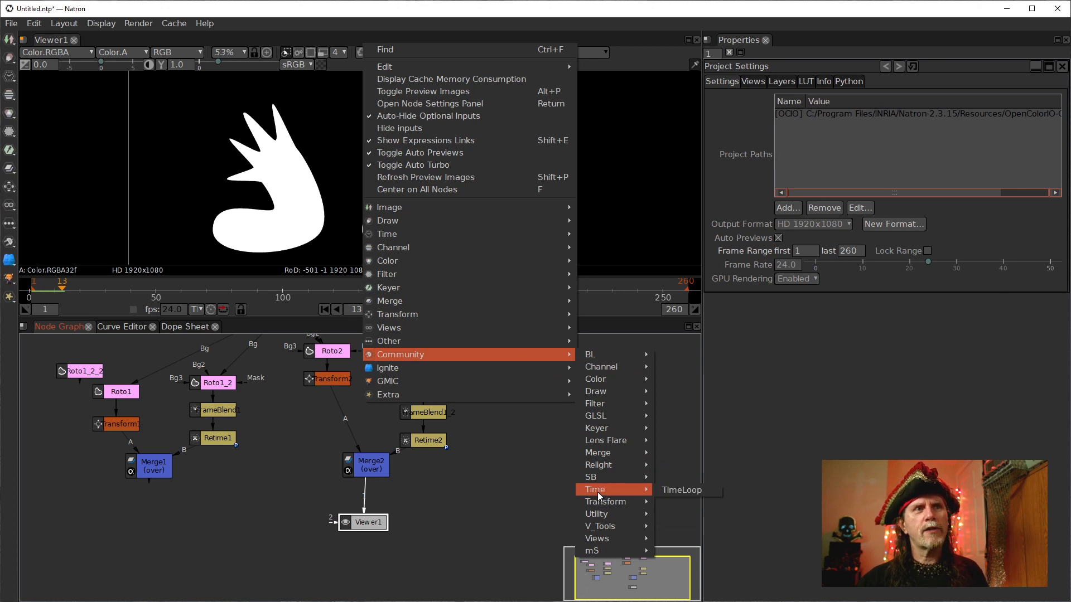
pyautogui.click(668, 493)
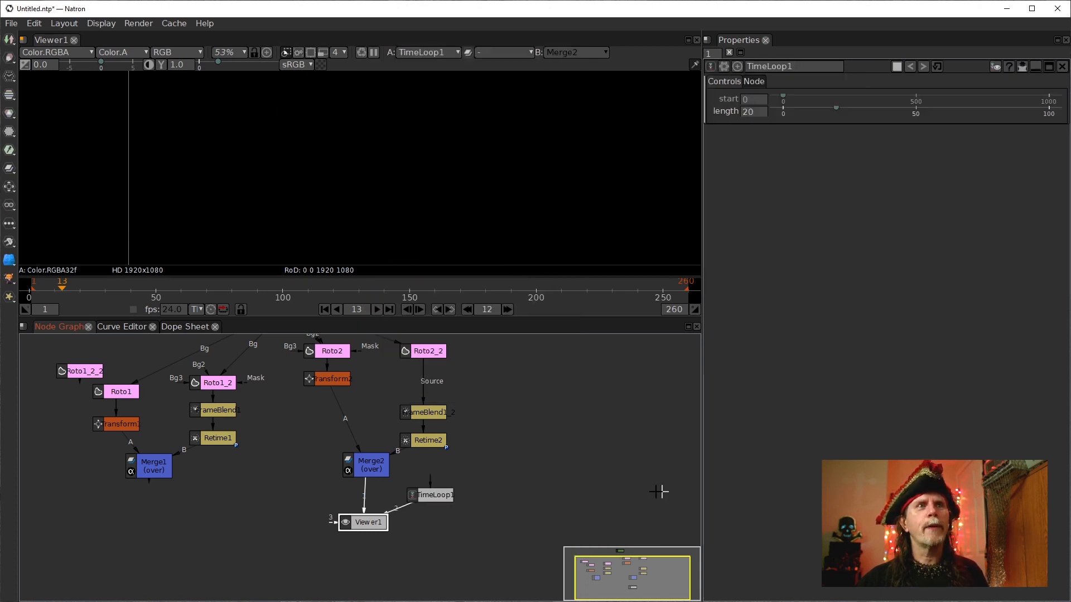
pyautogui.moveTo(399, 508); pyautogui.dragTo(353, 463)
pyautogui.moveTo(426, 498); pyautogui.dragTo(368, 497)
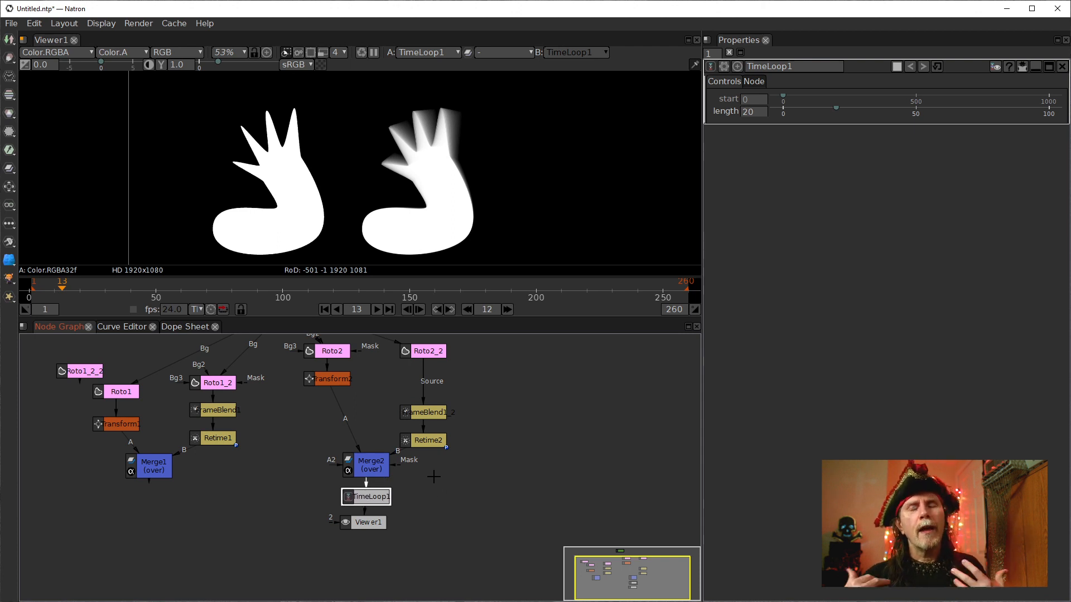
# Set the TimeLoop node's start to 1 and its length to 13.
pyautogui.click(748, 100)
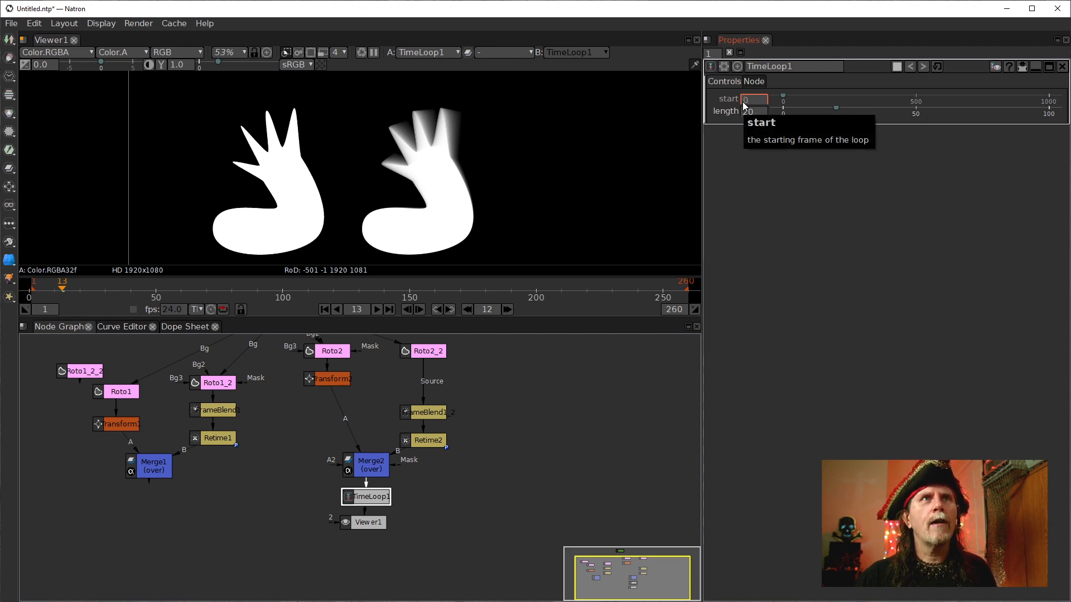
pyautogui.write('1')
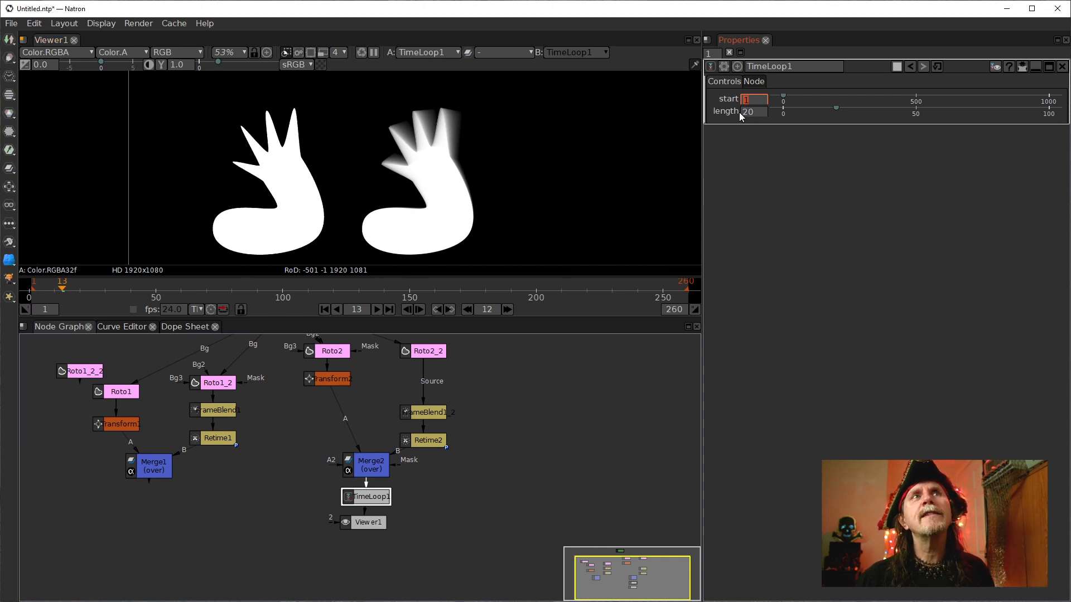
pyautogui.click(754, 111)
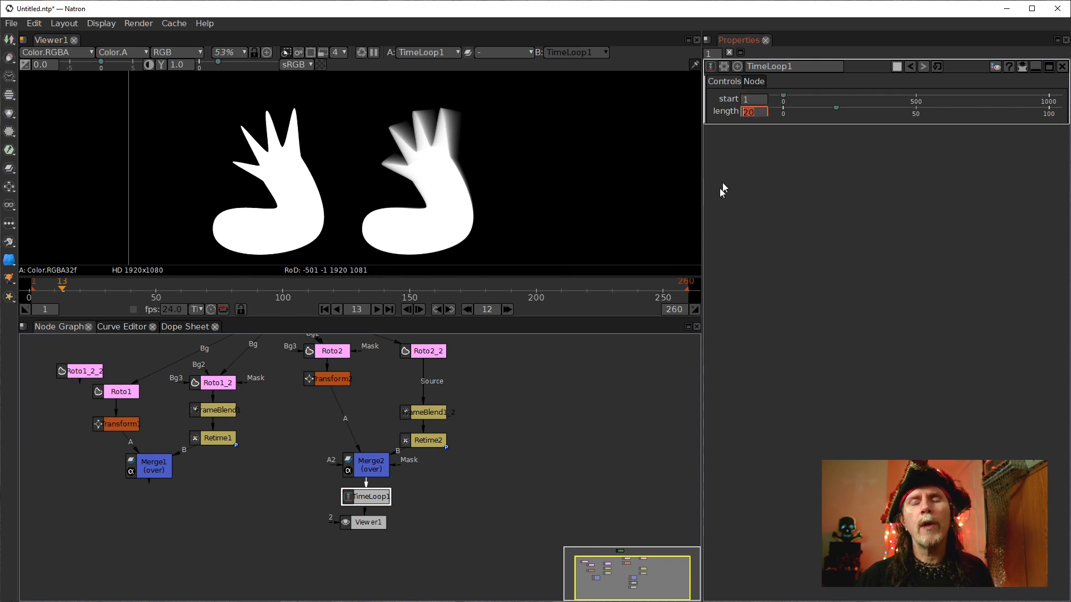
pyautogui.write('13')
pyautogui.press('Return')
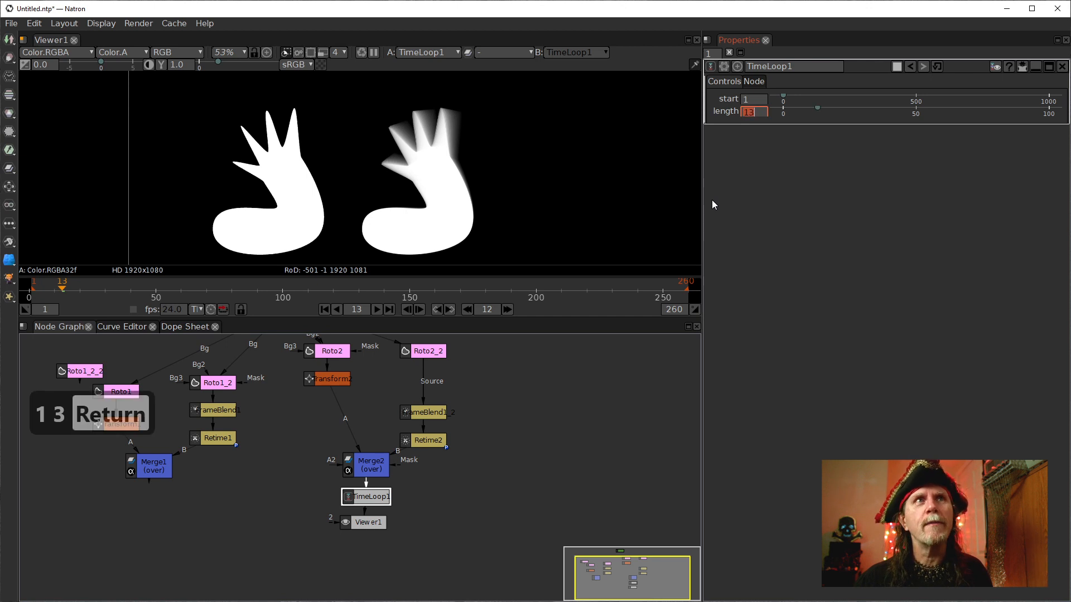
pyautogui.click(523, 472)
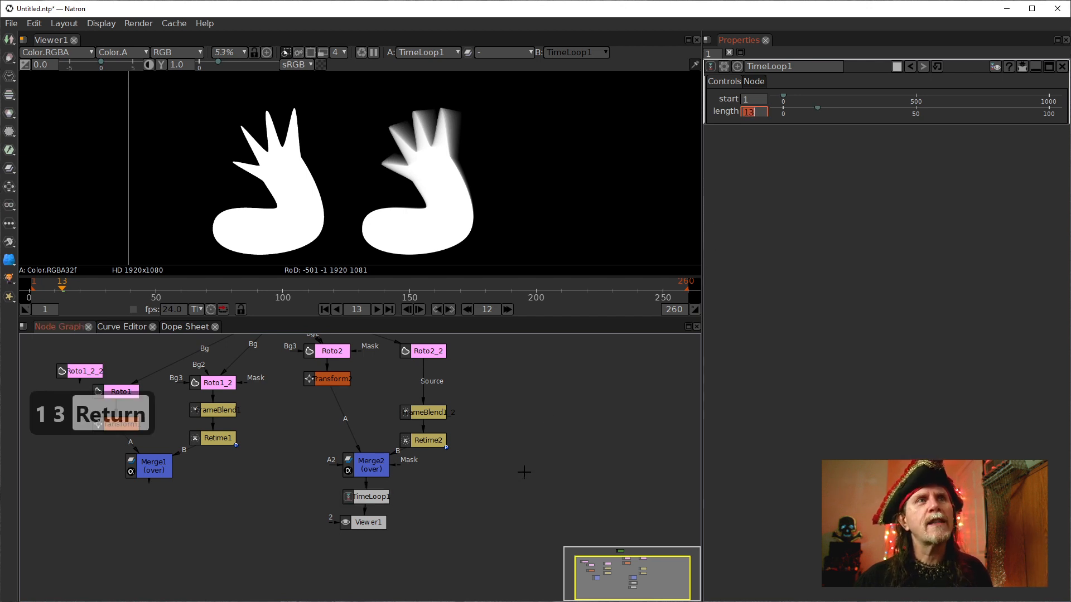
# Play the animation from the start to watch the looping motion.
pyautogui.click(322, 310)
pyautogui.click(377, 310)
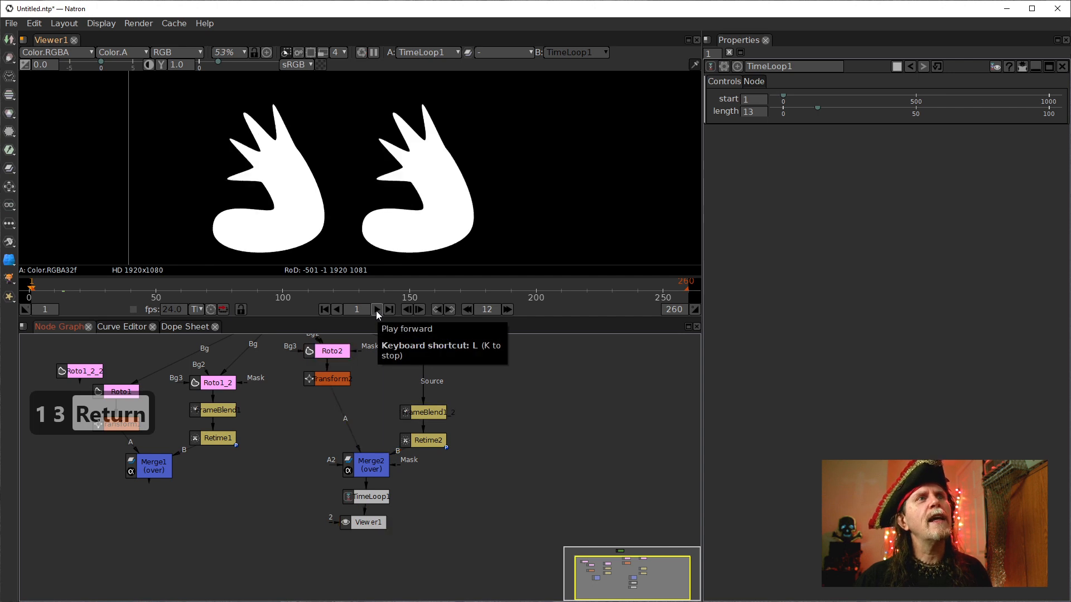
pyautogui.click(376, 310)
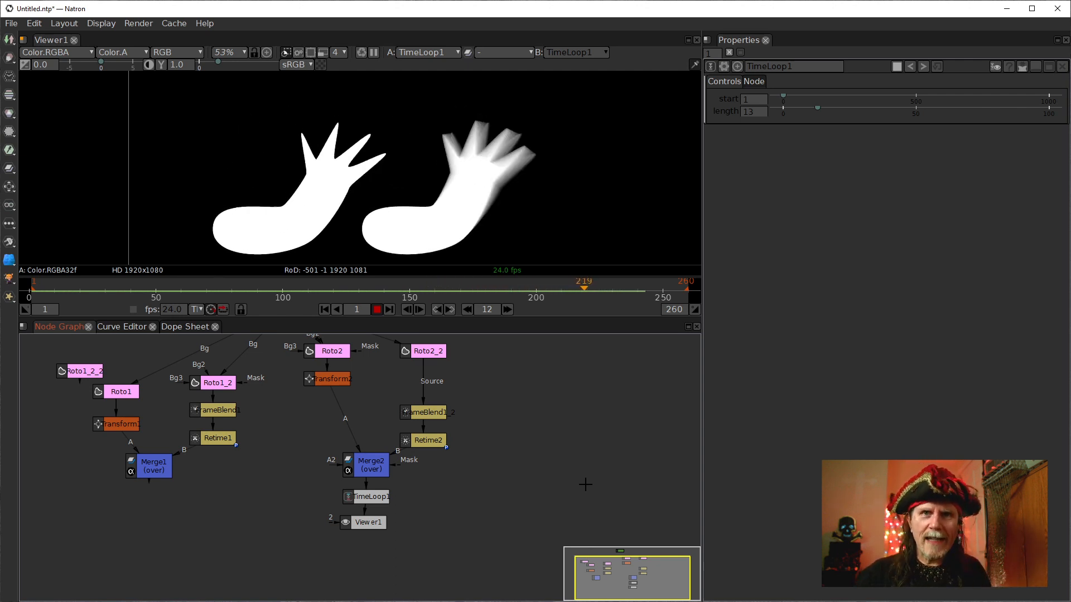
pyautogui.click(377, 311)
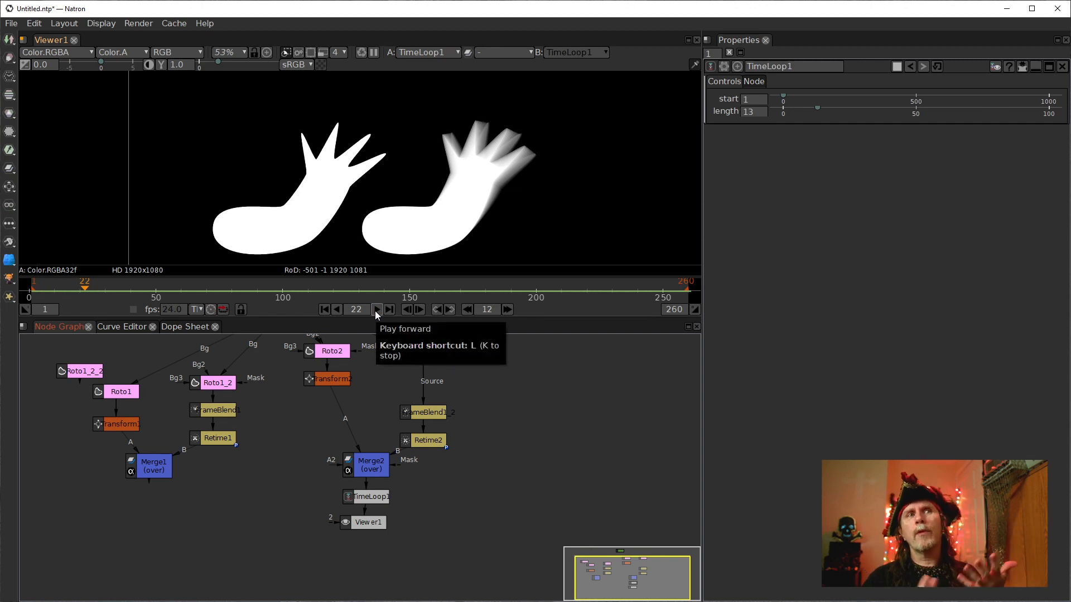